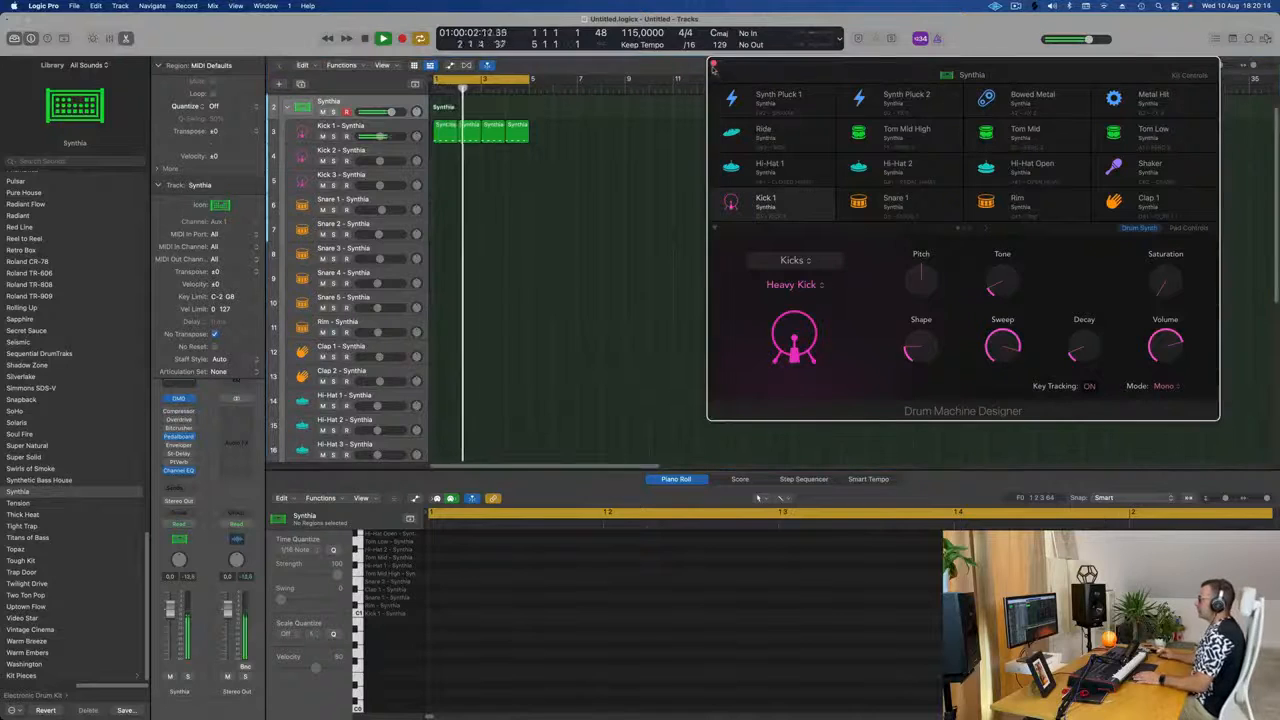
- Move the Drum Machine Designer window over the empty arrangement area, clear of the kick regions
{"action": "left_click_drag", "start_coordinate": [833, 72], "coordinate": [727, 108]}
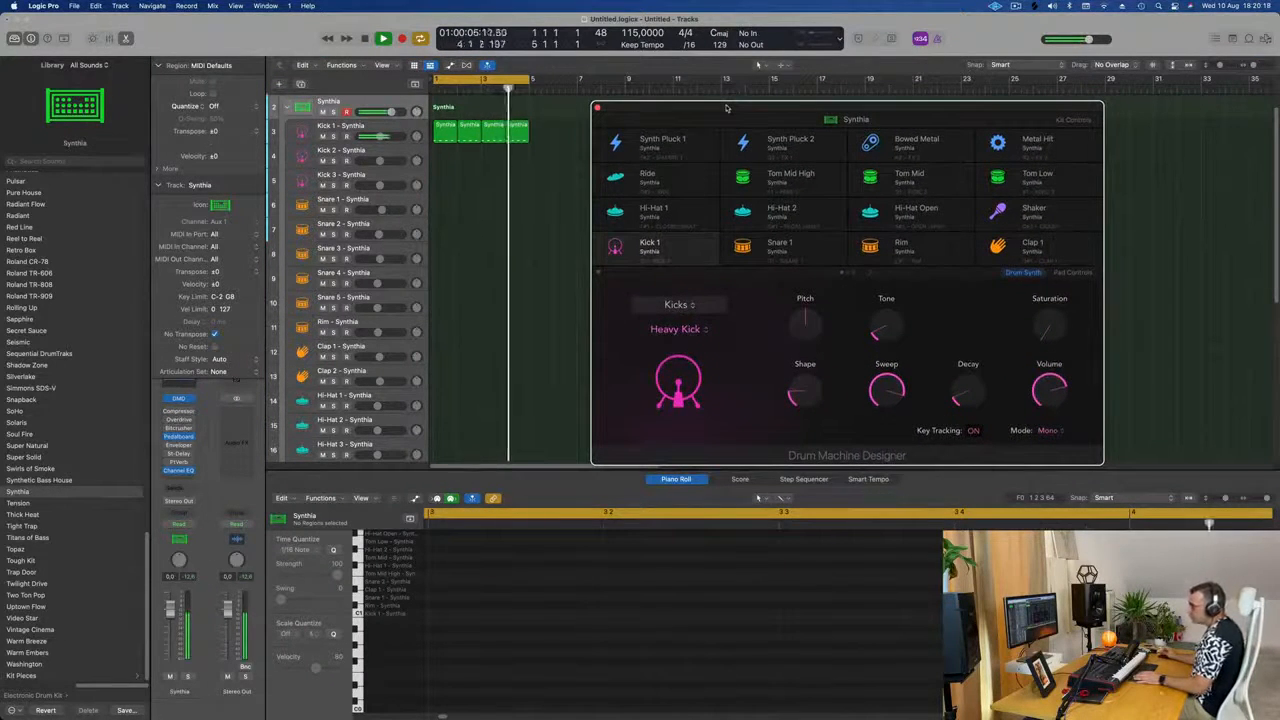
{"action": "left_click_drag", "start_coordinate": [727, 108], "coordinate": [769, 122]}
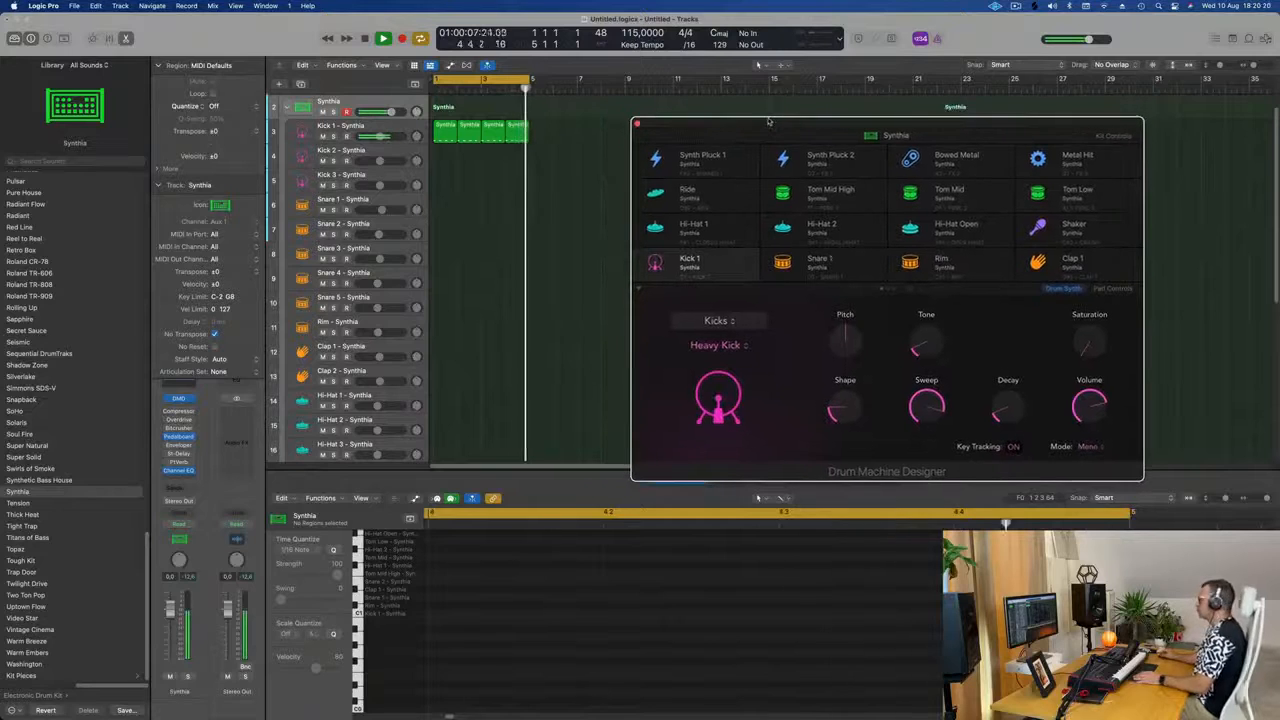
{"action": "left_click", "coordinate": [533, 206]}
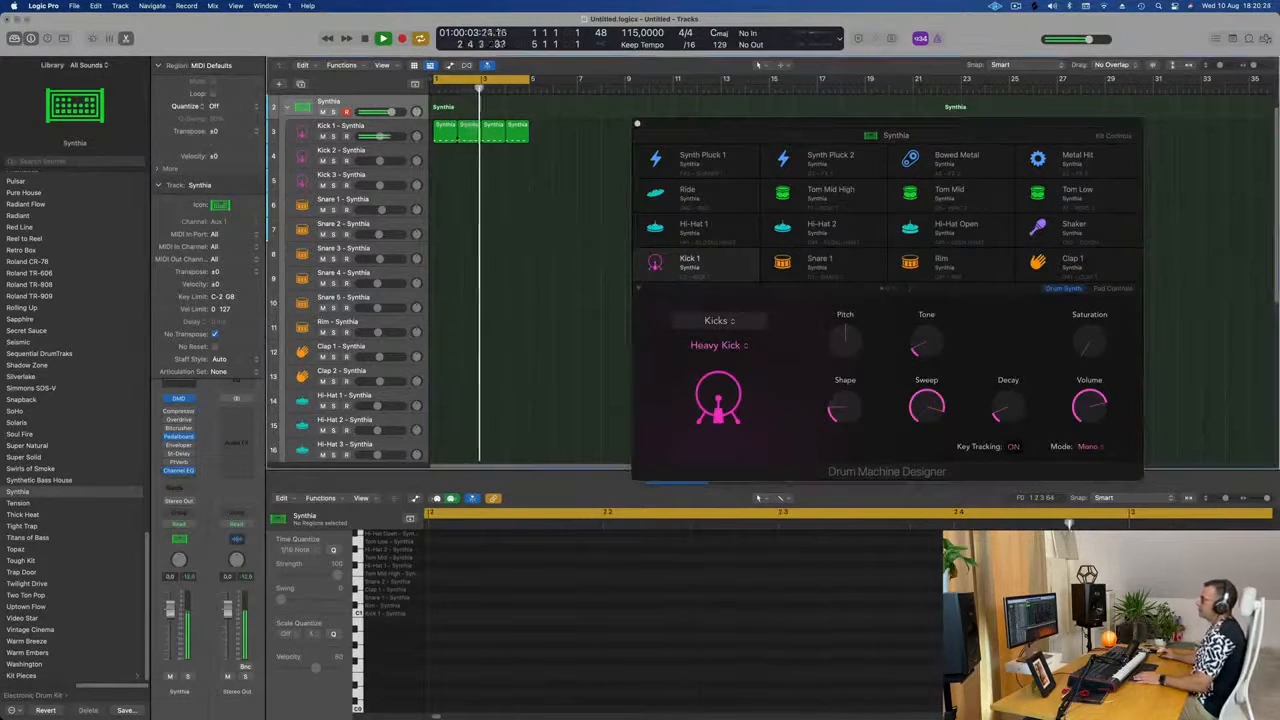
- Try transposing all notes of the four Kick 1 regions up by seven semitones
{"action": "left_click", "coordinate": [393, 131]}
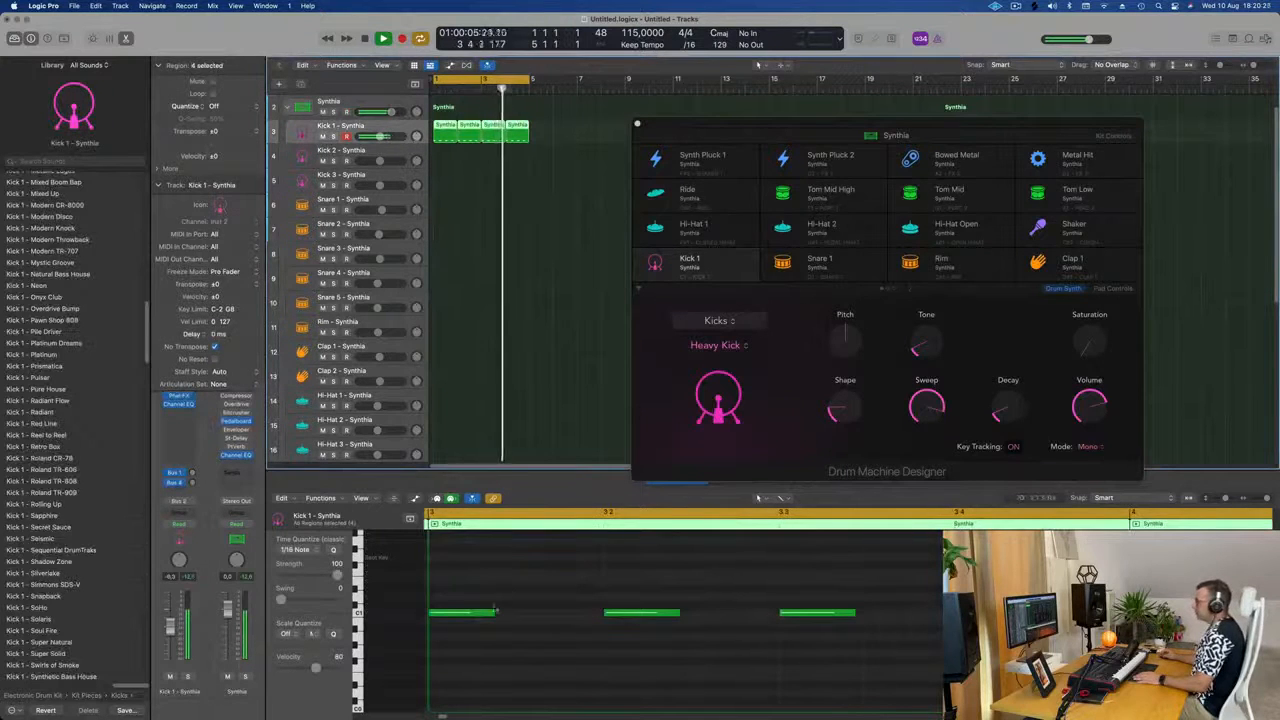
{"action": "left_click", "coordinate": [358, 612]}
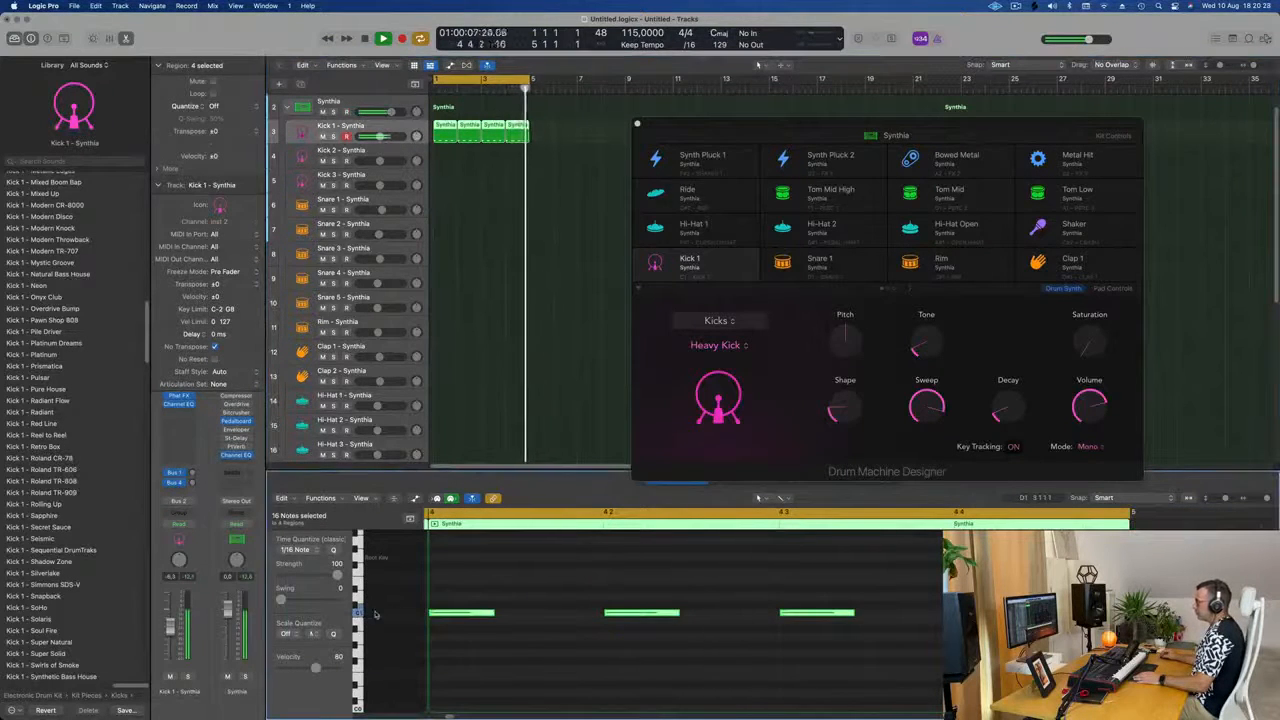
{"action": "left_click_drag", "start_coordinate": [456, 595], "coordinate": [1240, 660]}
{"action": "key", "text": "super+a"}
{"action": "key", "text": "alt+Up"}
{"action": "key", "text": "alt+Up"}
{"action": "key", "text": "alt+Up"}
{"action": "key", "text": "alt+Up"}
{"action": "key", "text": "alt+Up"}
{"action": "key", "text": "alt+Up"}
{"action": "key", "text": "alt+Up"}
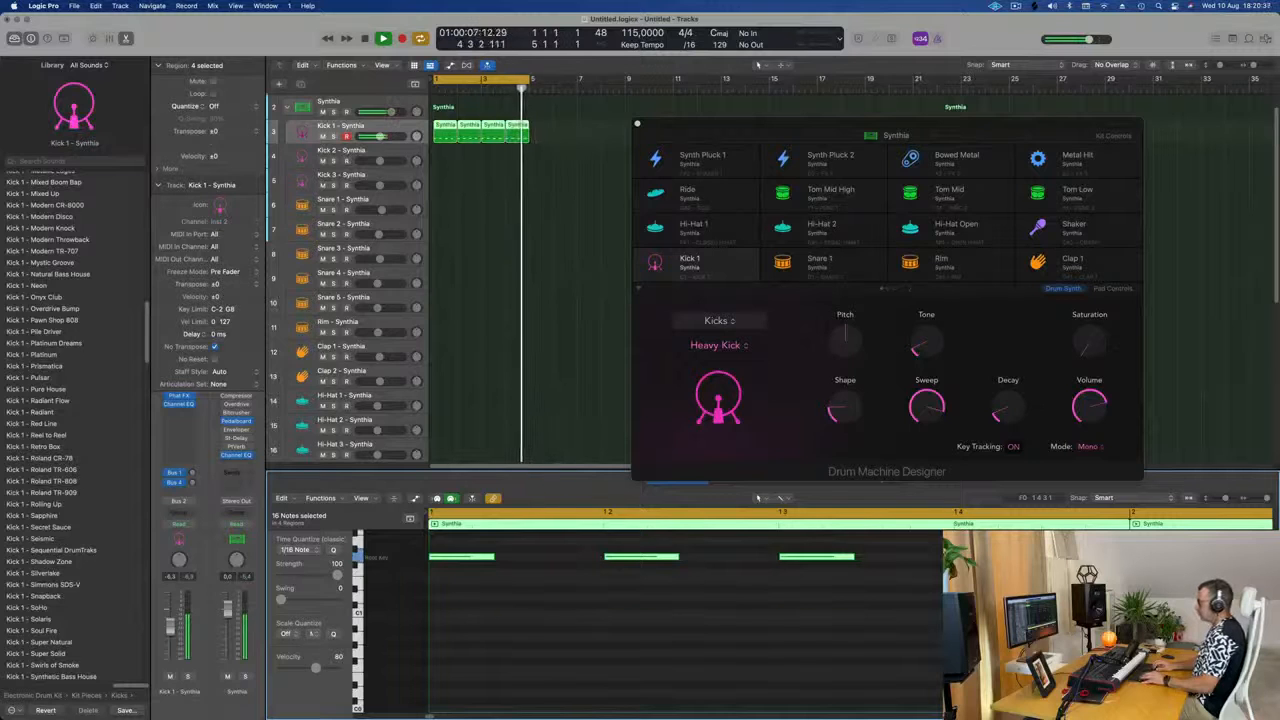
{"action": "key", "text": "super+z"}
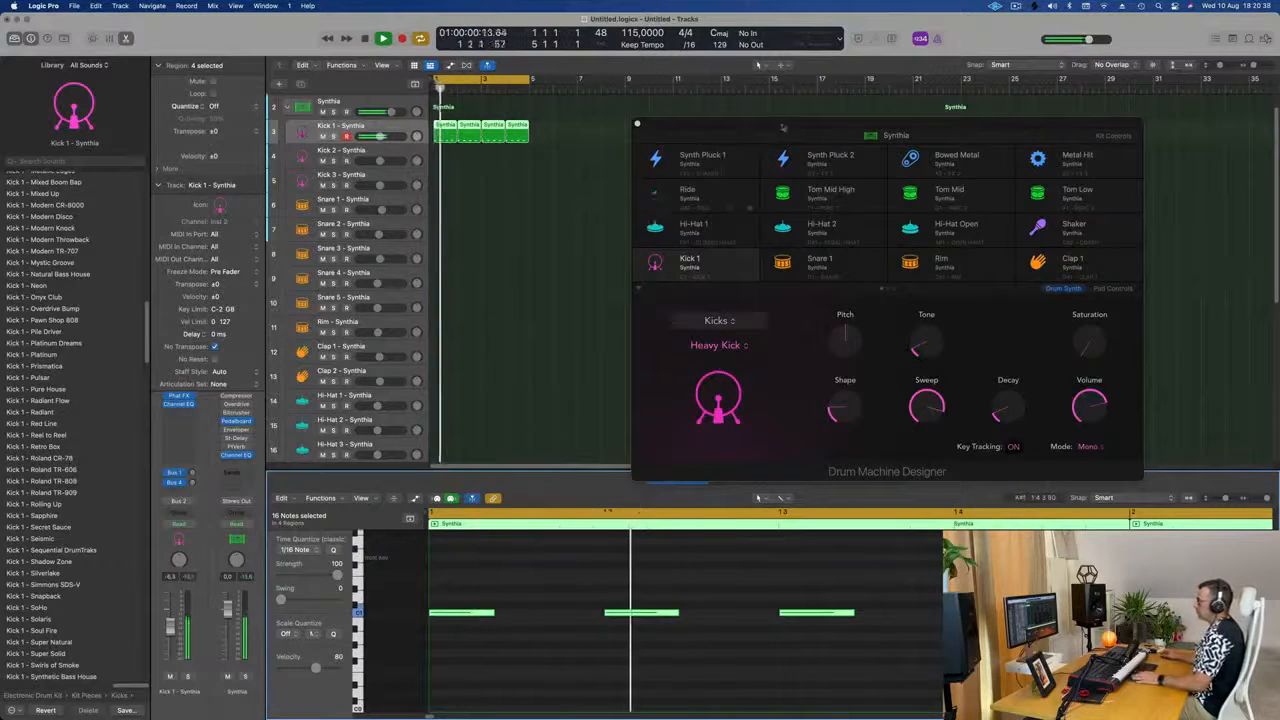
- Move the Drum Machine Designer window further aside and enlarge the Kick 1 track's height
{"action": "left_click_drag", "start_coordinate": [766, 140], "coordinate": [911, 153]}
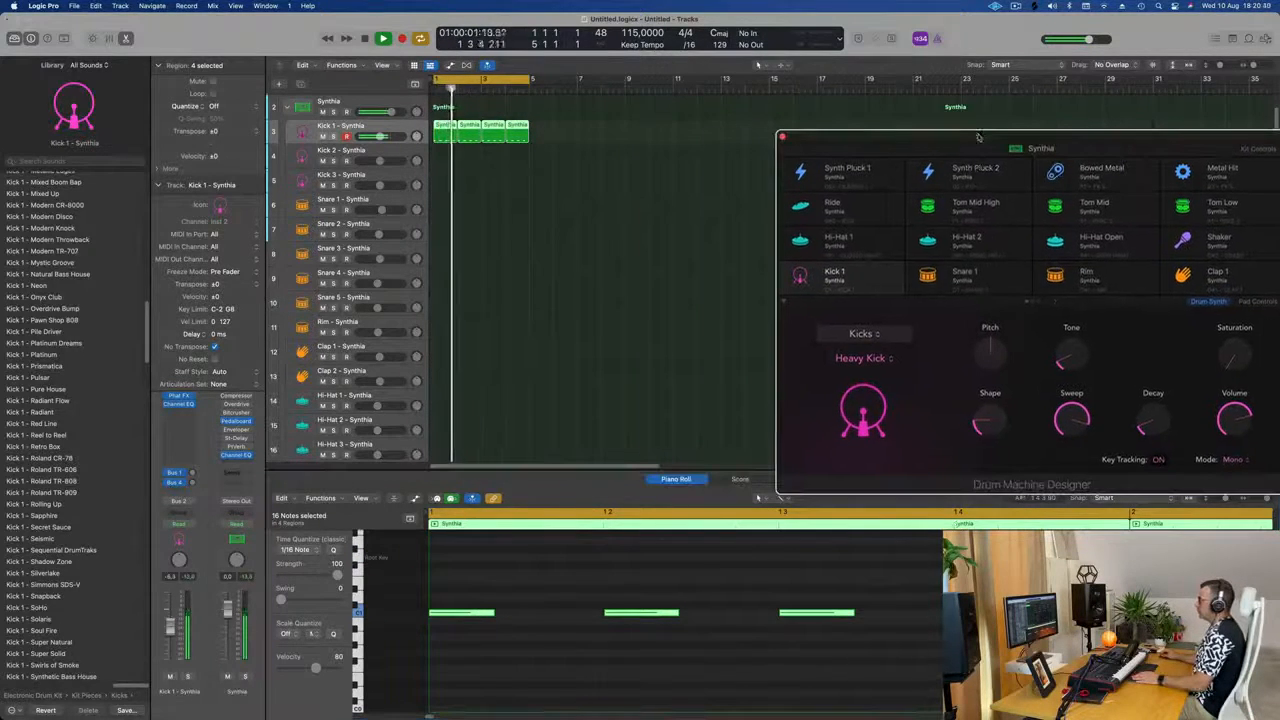
{"action": "left_click", "coordinate": [547, 137]}
{"action": "scroll", "coordinate": [547, 137], "scroll_direction": "up", "scroll_amount": 1}
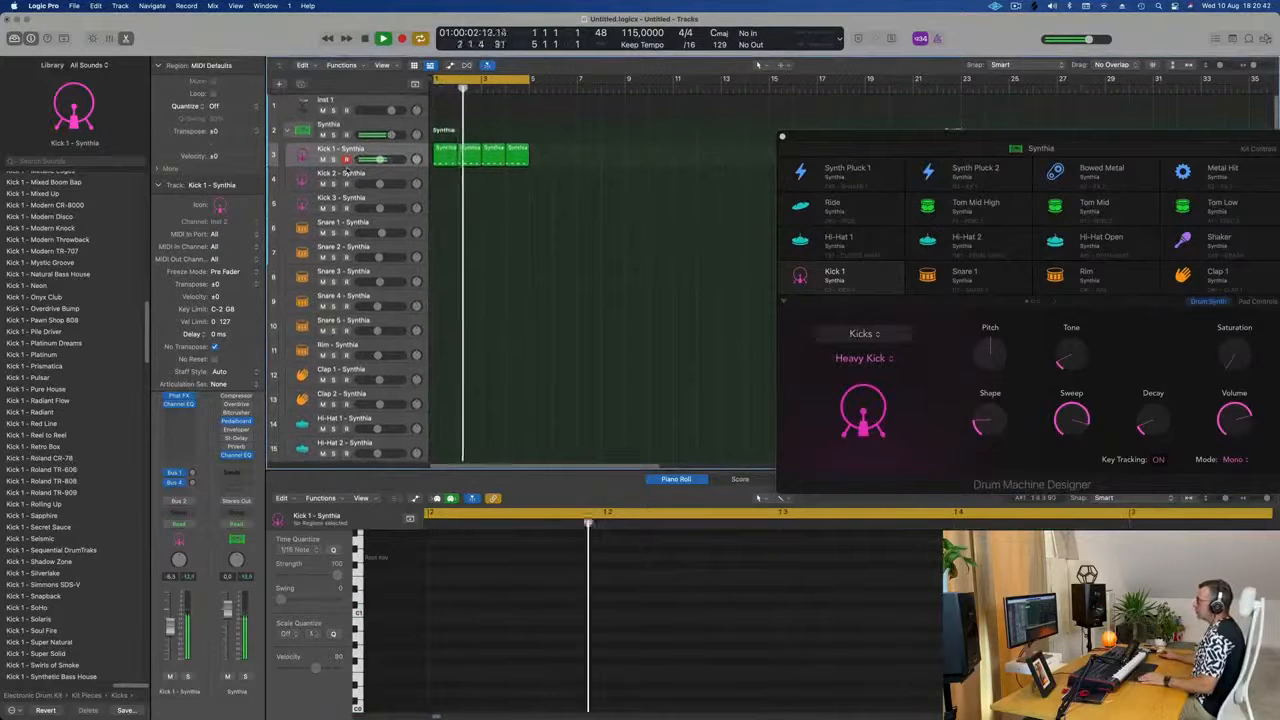
{"action": "left_click_drag", "start_coordinate": [347, 167], "coordinate": [347, 212]}
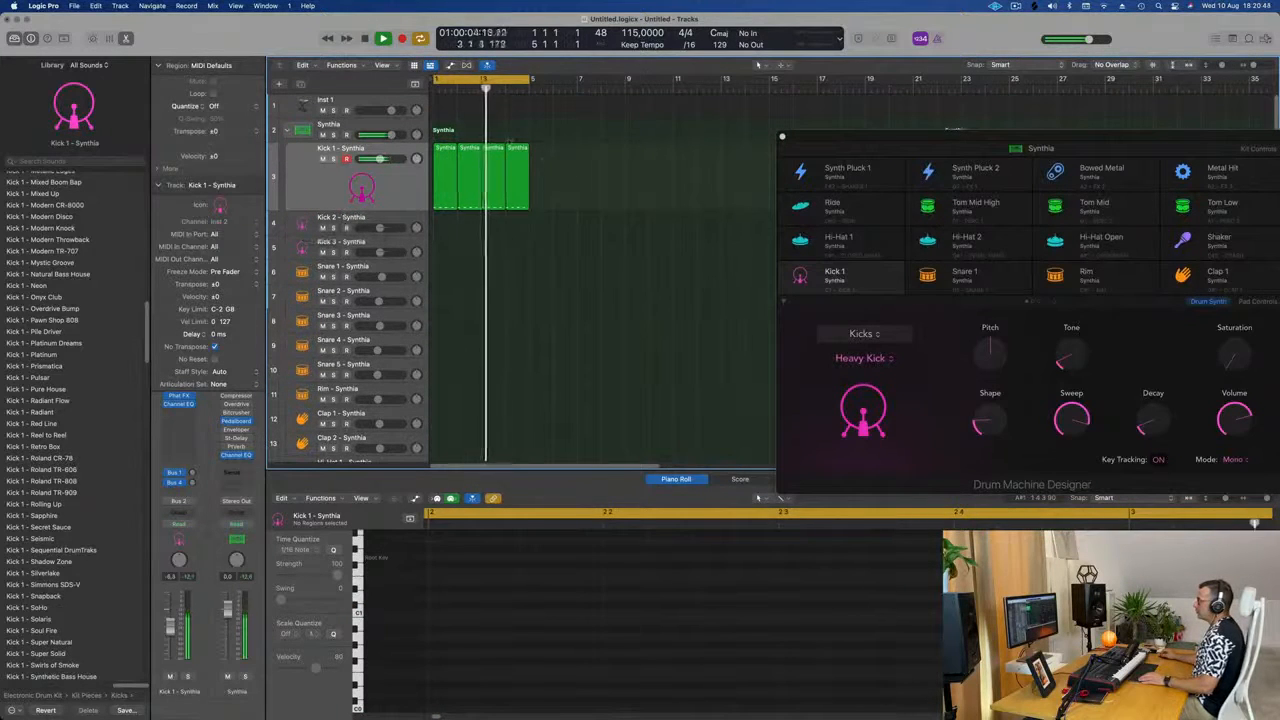
- Copy the bar 1 Kick 1 region to the Snare 1 track and delete the copy's note on beat 1
{"action": "left_click_drag", "start_coordinate": [445, 175], "coordinate": [444, 290]}
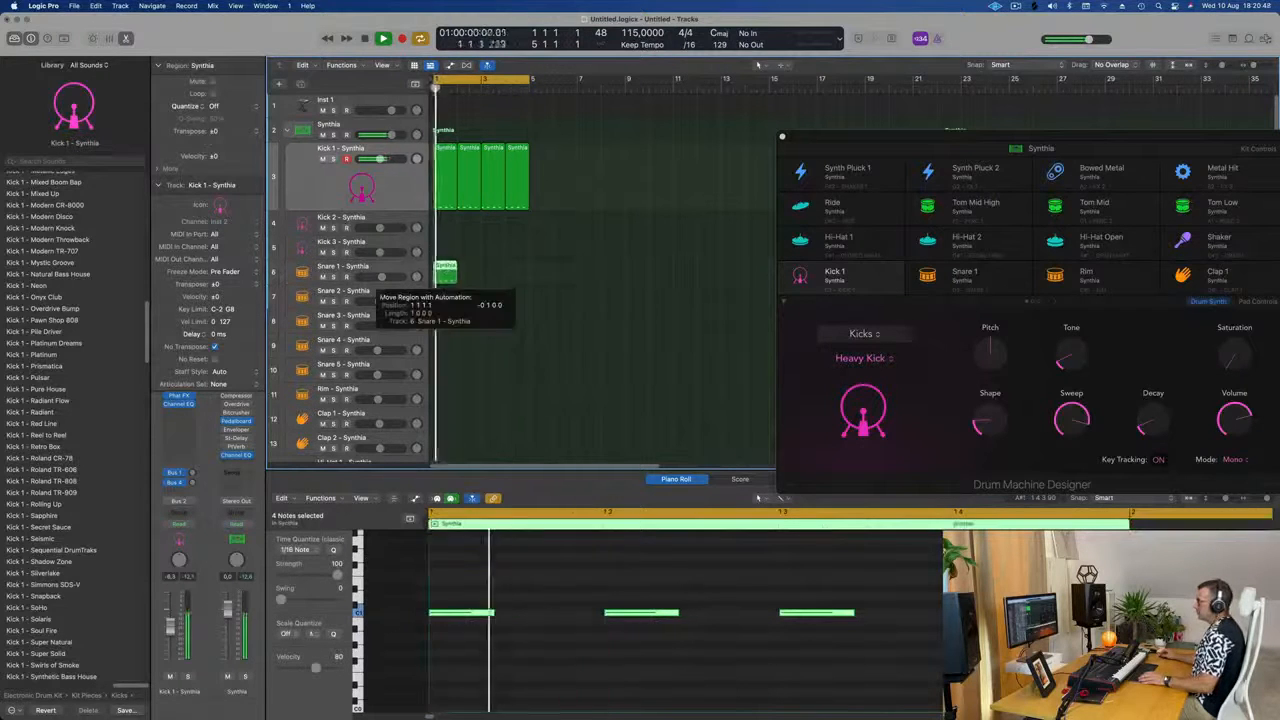
{"action": "key", "text": "space"}
{"action": "left_click_drag", "start_coordinate": [498, 577], "coordinate": [440, 655]}
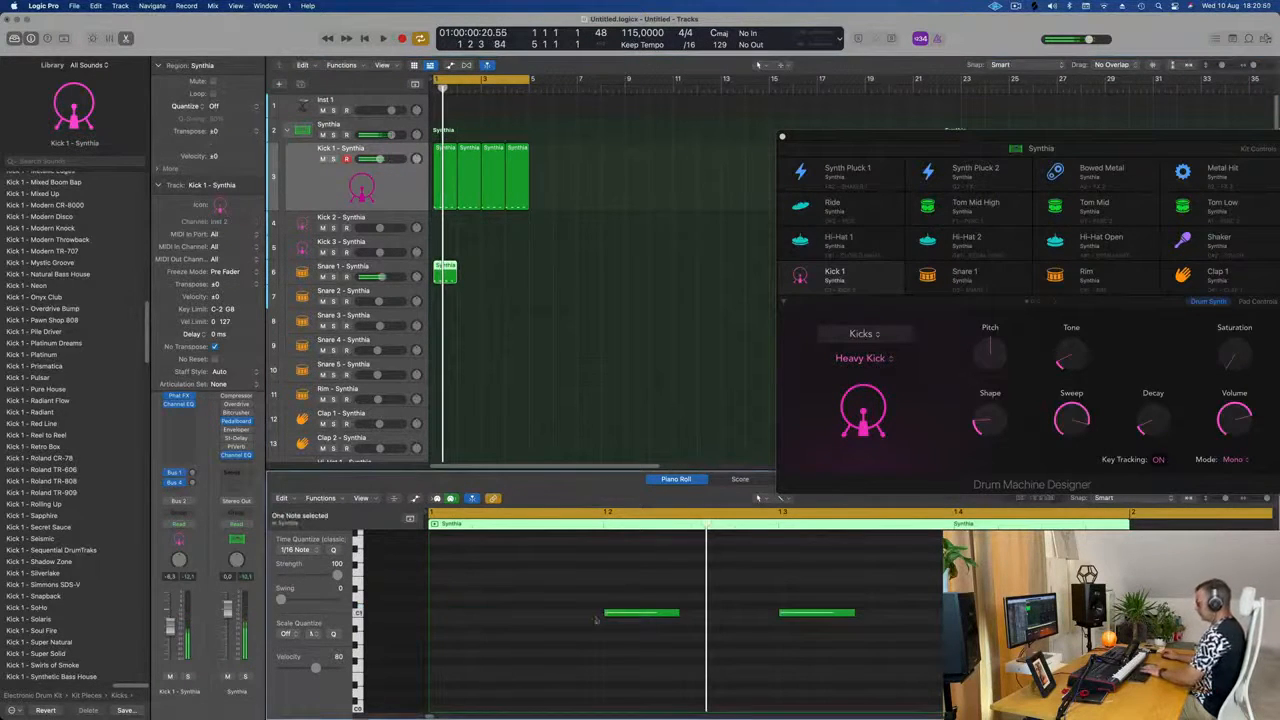
{"action": "key", "text": "space"}
{"action": "key", "text": "space"}
- Remove the snare note on beat 3 and shift the remaining two notes one sixteenth earlier
{"action": "left_click_drag", "start_coordinate": [620, 588], "coordinate": [853, 657]}
{"action": "left_click_drag", "start_coordinate": [676, 611], "coordinate": [604, 617]}
{"action": "key", "text": "space"}
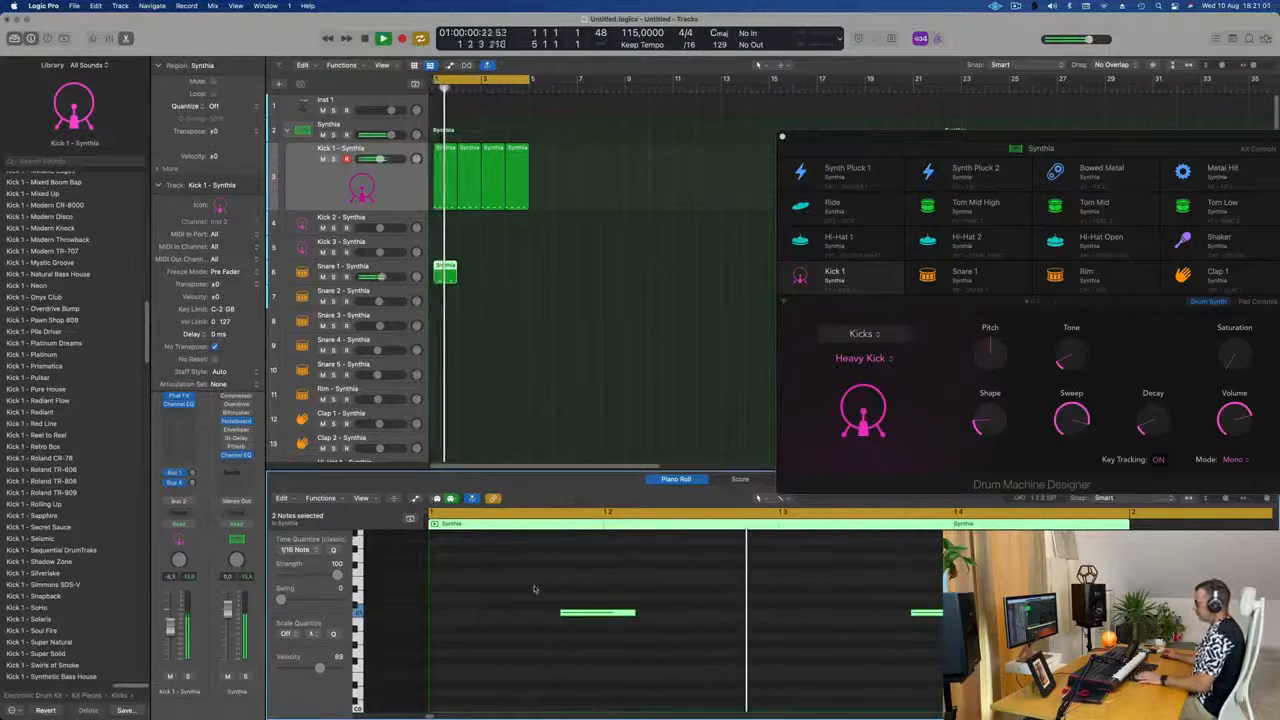
- Repeat the Snare 1 region until it fills bars 1 to 4
{"action": "left_click_drag", "start_coordinate": [499, 266], "coordinate": [431, 279]}
{"action": "key", "text": "super+r"}
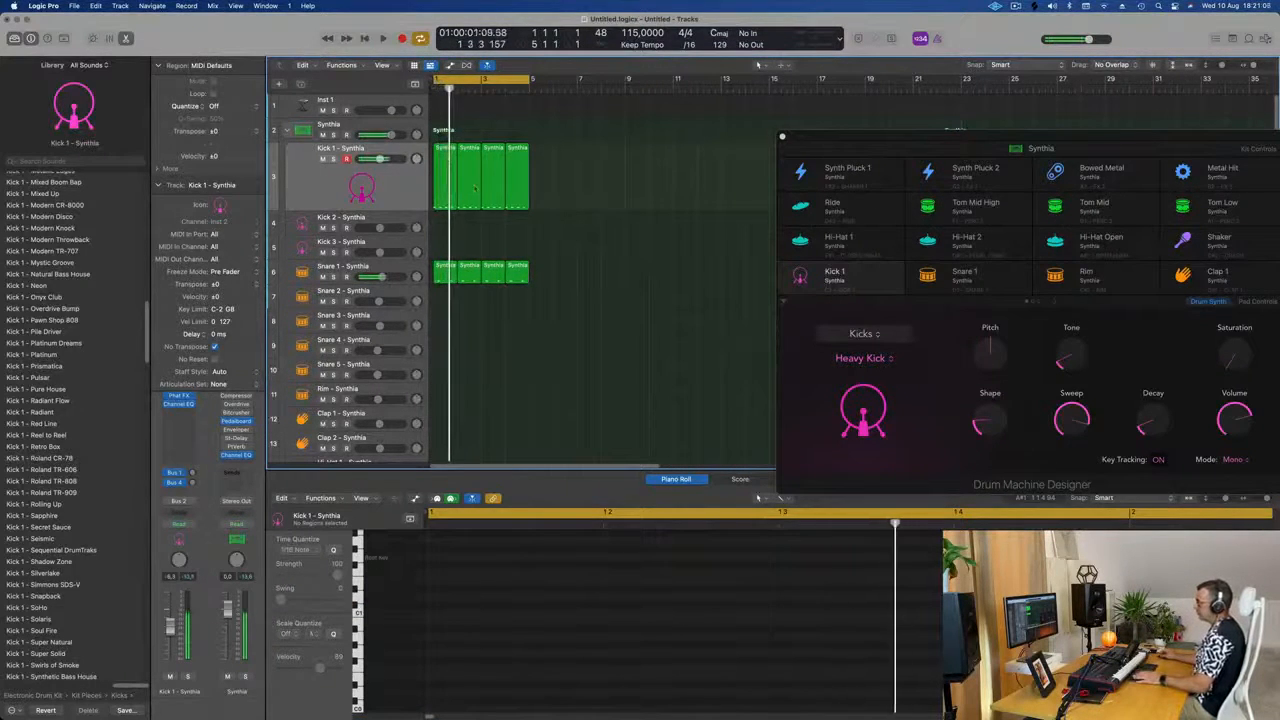
- Copy the bar 1 Kick 1 region to the Hi-Hat 1 track with its notes on the offbeats, repeated across bars 1 to 4
{"action": "left_click", "coordinate": [447, 155]}
{"action": "left_click_drag", "start_coordinate": [454, 175], "coordinate": [446, 284]}
{"action": "key", "text": "space"}
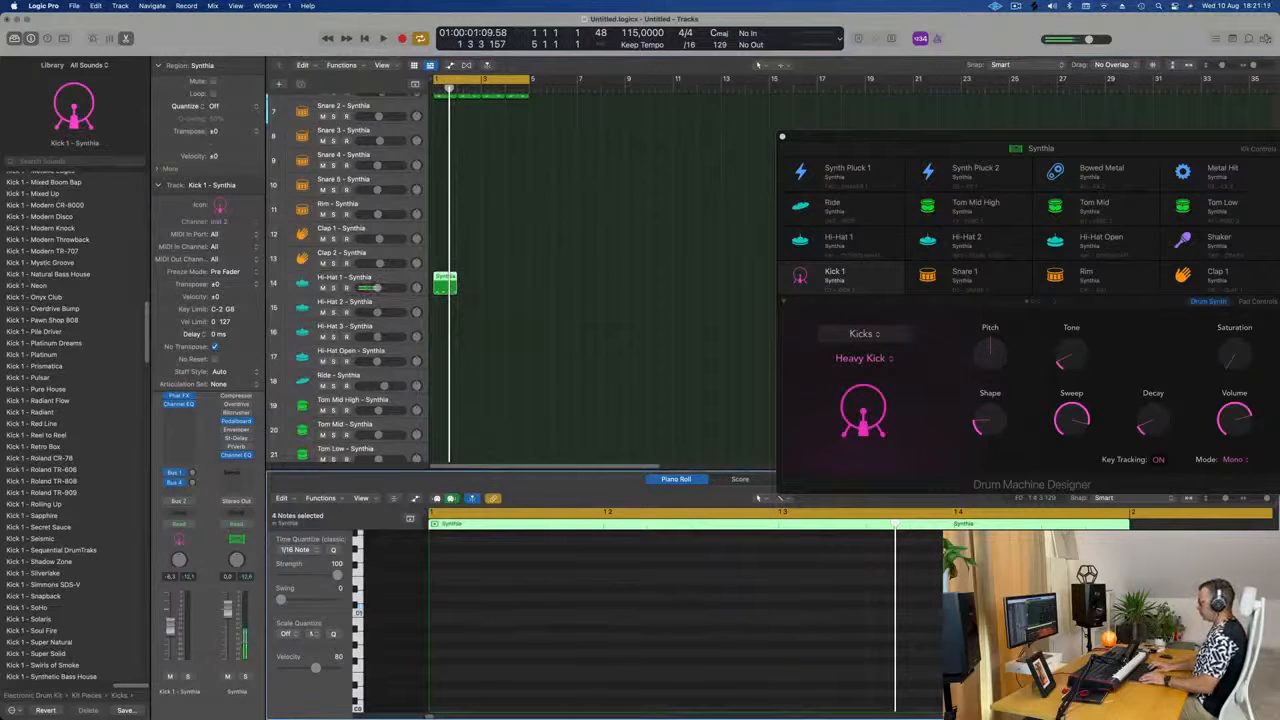
{"action": "key", "text": "space"}
{"action": "key", "text": "space"}
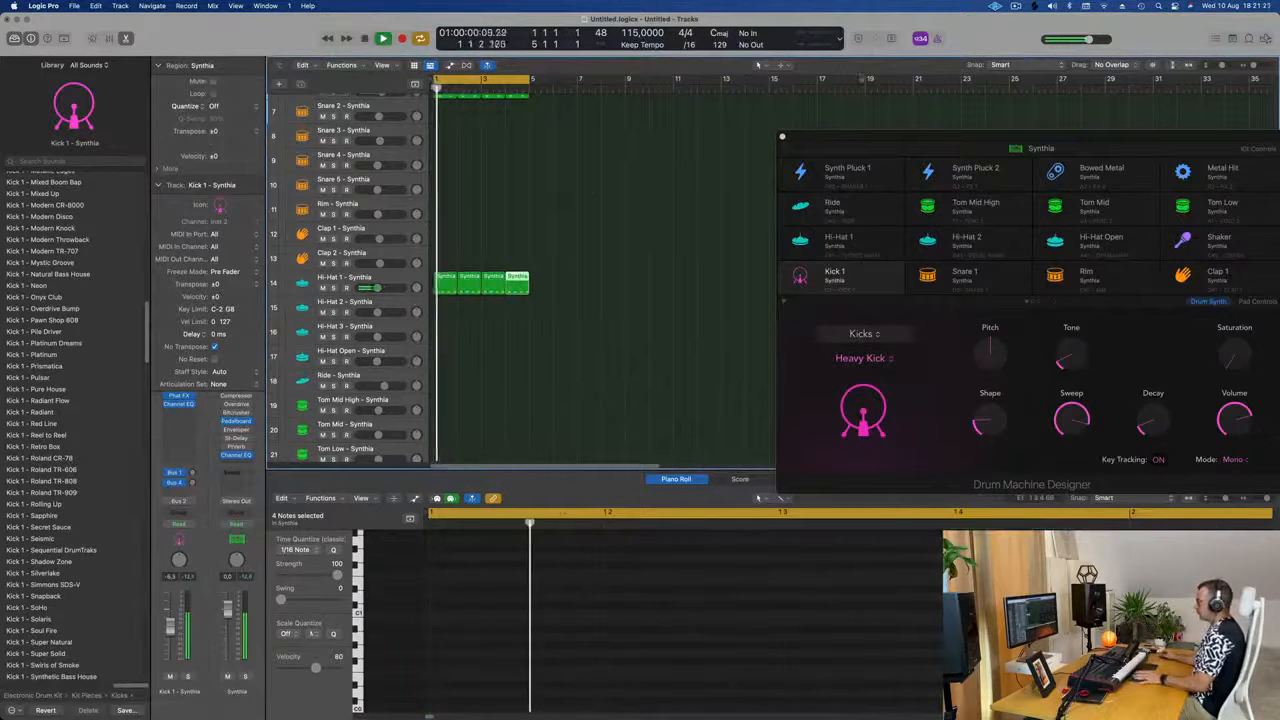
- Copy the bar 1 Hi-Hat 1 region to the Tom Mid High track at bar 1
{"action": "left_click_drag", "start_coordinate": [900, 140], "coordinate": [820, 114]}
{"action": "scroll", "coordinate": [626, 203], "scroll_direction": "up", "scroll_amount": 5}
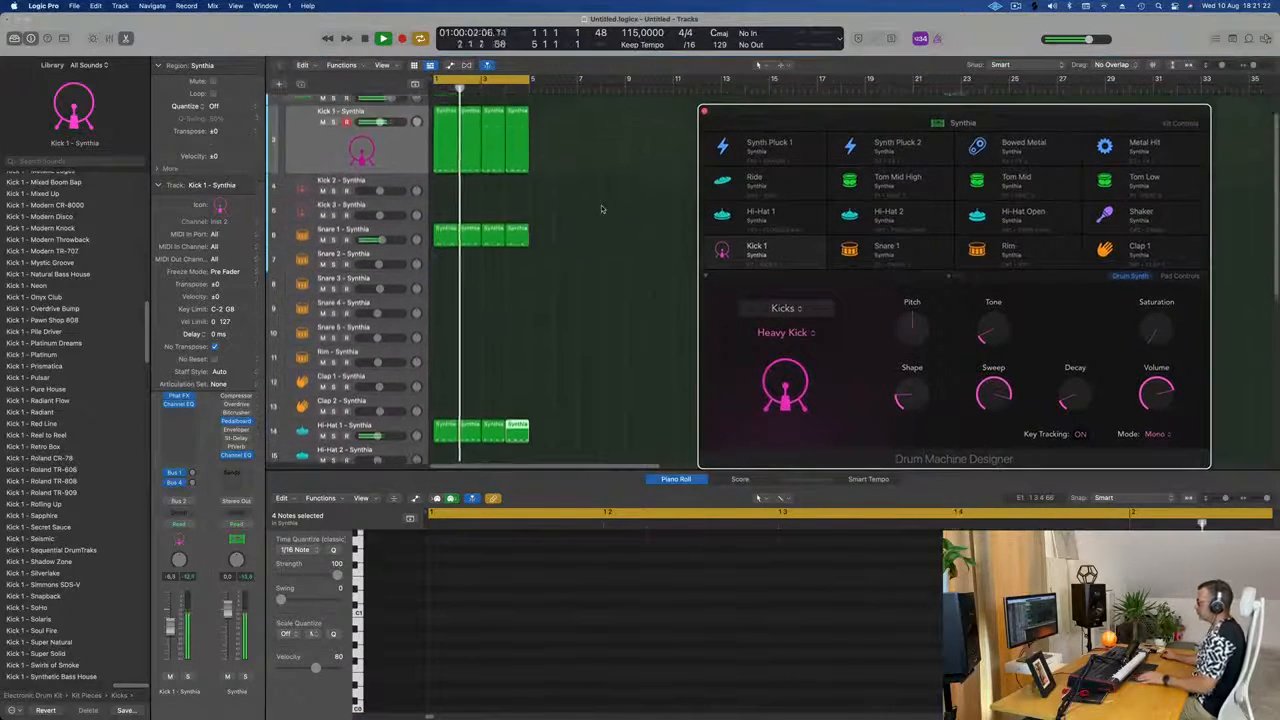
{"action": "scroll", "coordinate": [565, 302], "scroll_direction": "down", "scroll_amount": 5}
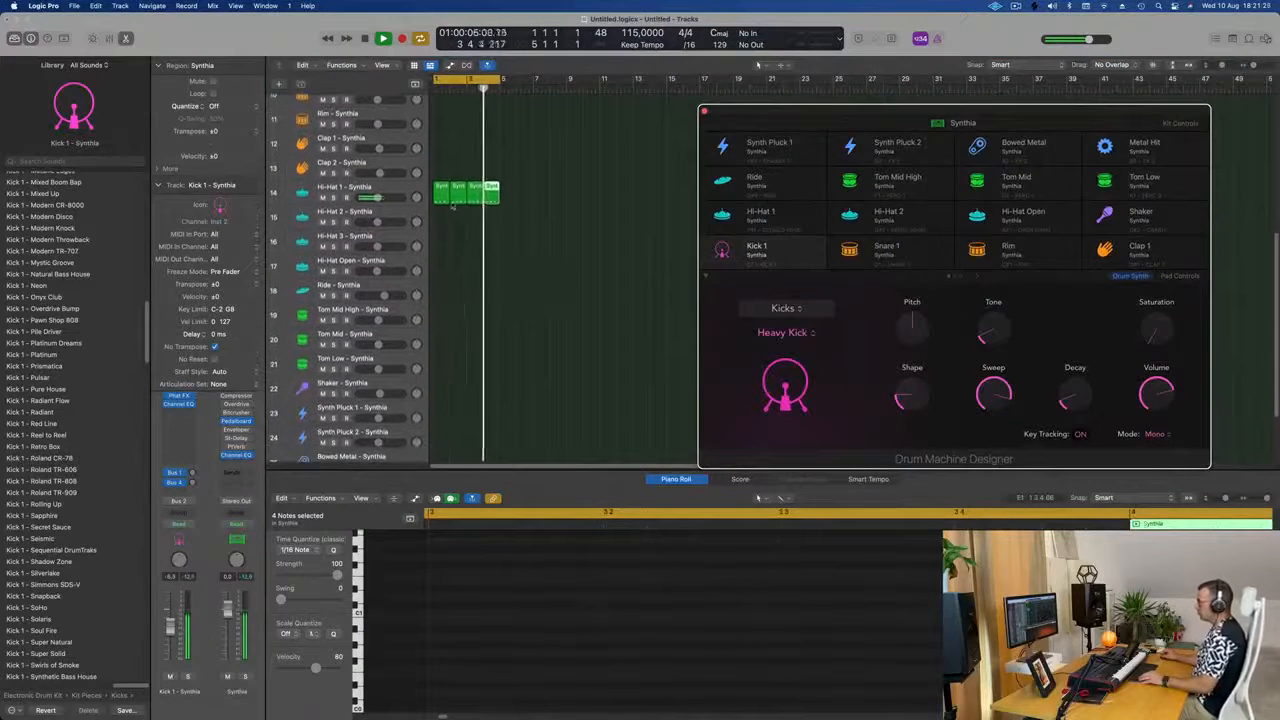
{"action": "left_click_drag", "start_coordinate": [441, 191], "coordinate": [437, 337]}
- Delete the first three notes of the Tom Mid High region and move the remaining note to the bar's last sixteenth
{"action": "left_click_drag", "start_coordinate": [498, 589], "coordinate": [902, 625]}
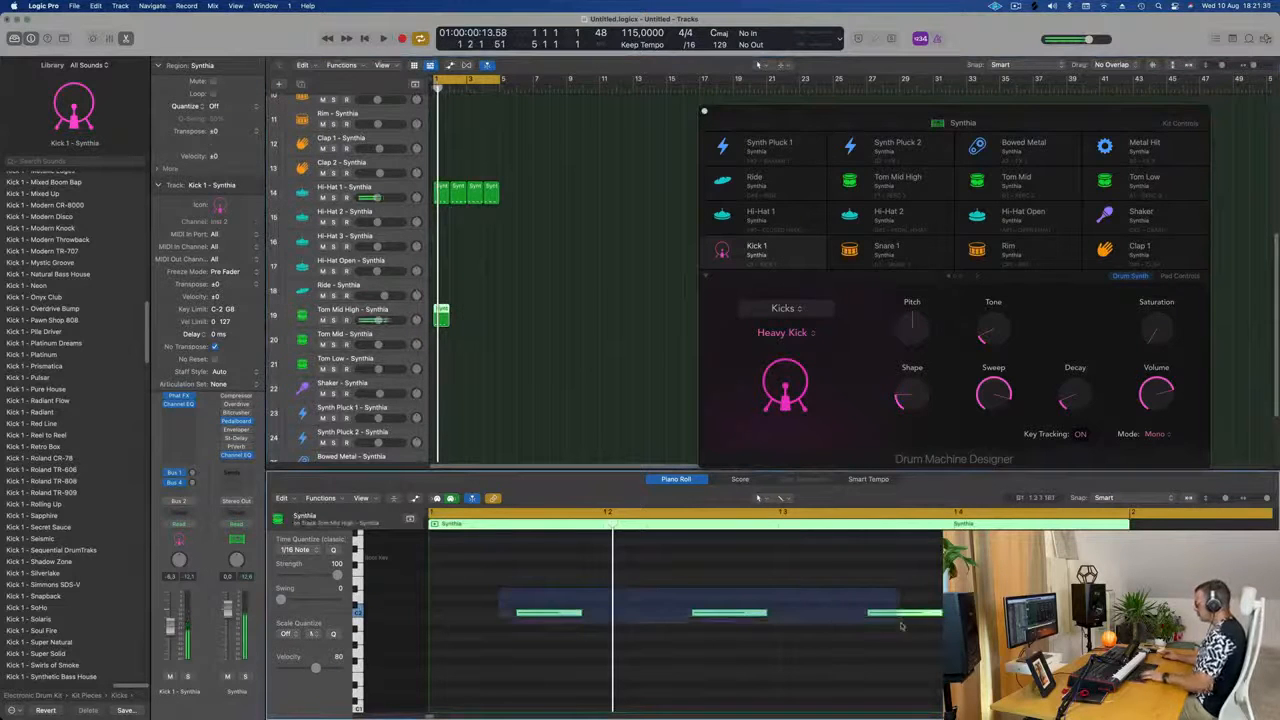
{"action": "key", "text": "Delete"}
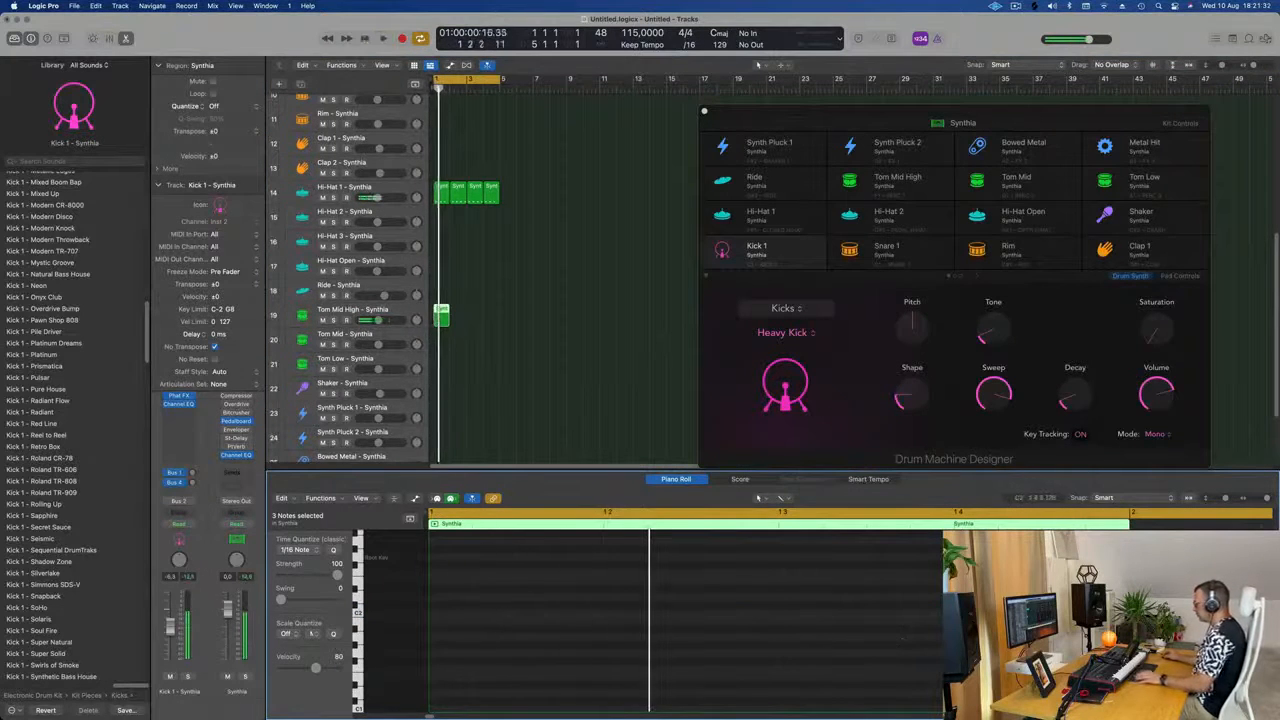
{"action": "left_click_drag", "start_coordinate": [1075, 613], "coordinate": [1083, 613]}
{"action": "key", "text": "space"}
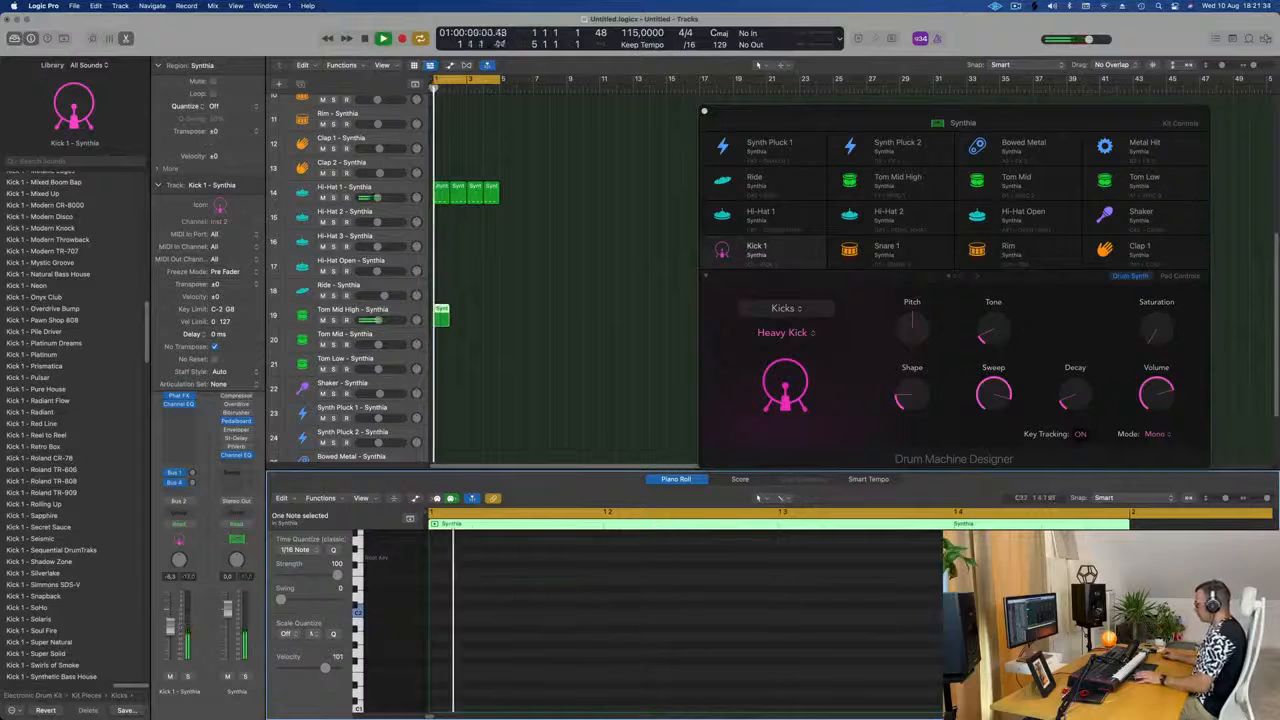
- Repeat the Tom Mid High region three times to fill bars 1 to 4
{"action": "key", "text": "super+Left"}
{"action": "key", "text": "super+Left"}
{"action": "key", "text": "super+Left"}
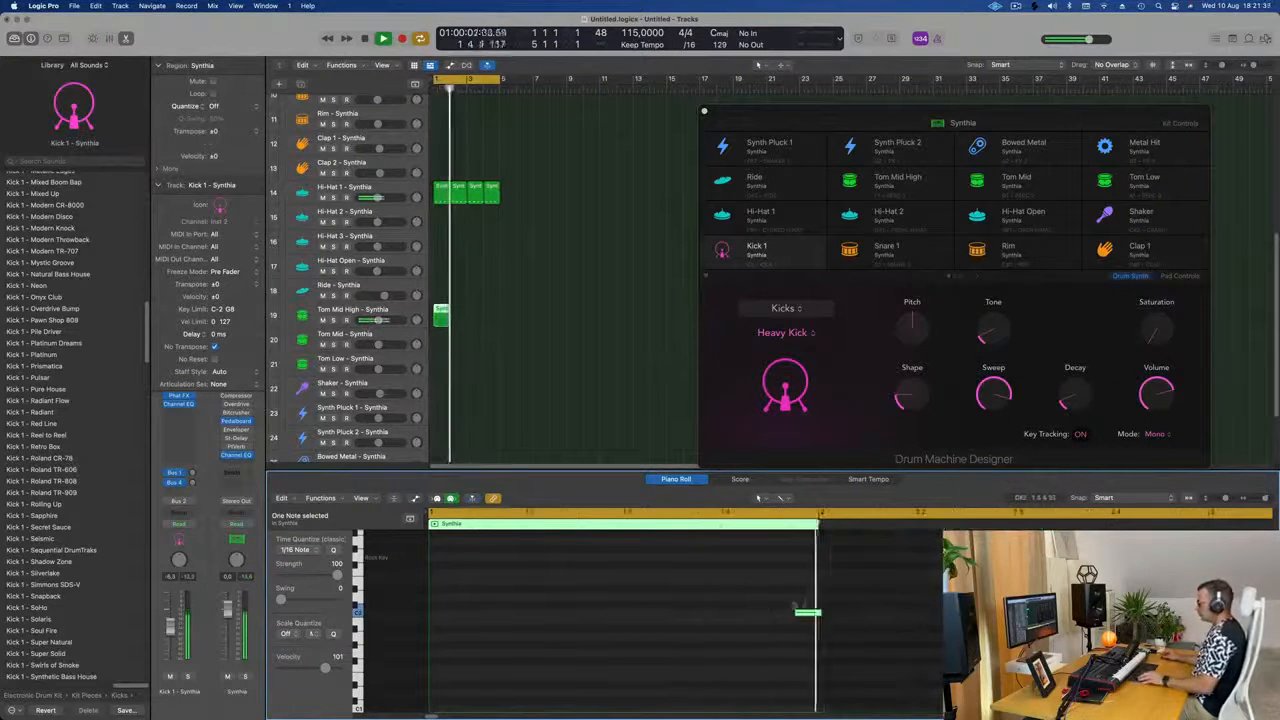
{"action": "key", "text": "Return"}
{"action": "left_click", "coordinate": [450, 317]}
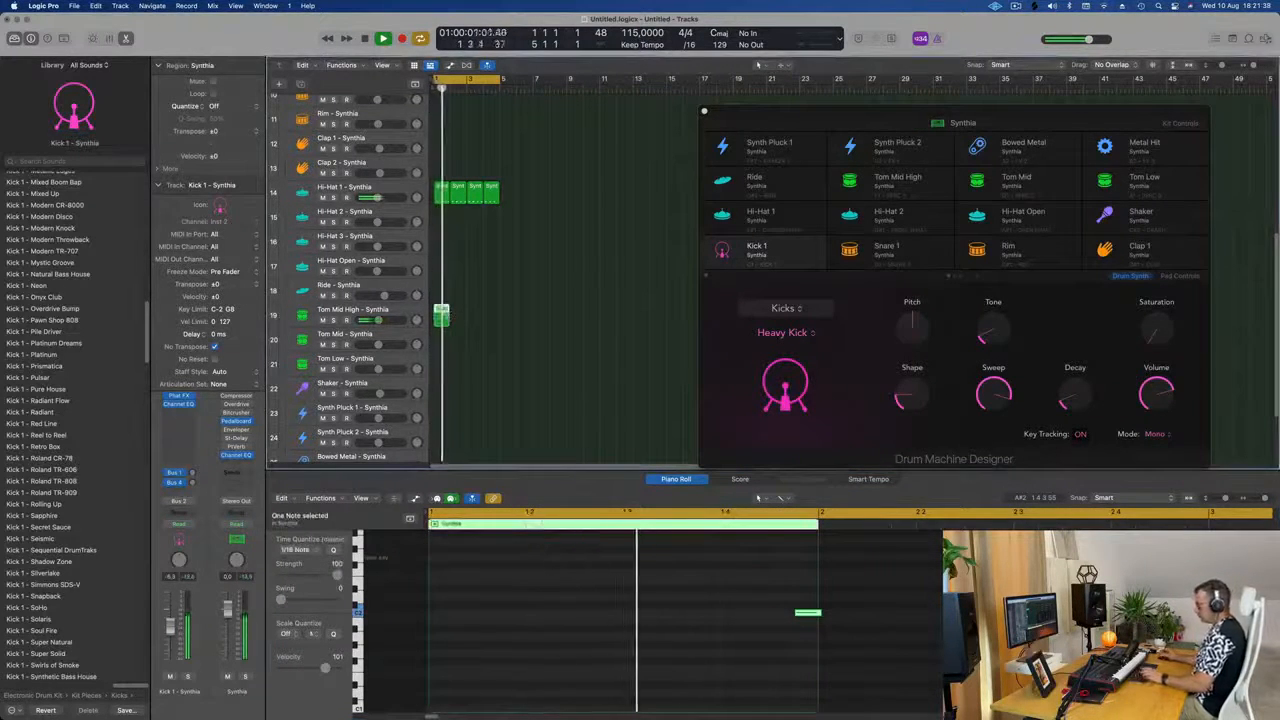
{"action": "key", "text": "super+r"}
{"action": "key", "text": "super+r"}
{"action": "key", "text": "super+r"}
{"action": "key", "text": "super+Right"}
{"action": "key", "text": "super+Right"}
{"action": "scroll", "coordinate": [512, 307], "scroll_direction": "up", "scroll_amount": 2}
{"action": "scroll", "coordinate": [512, 307], "scroll_direction": "down", "scroll_amount": 3}
{"action": "left_click", "coordinate": [471, 342]}
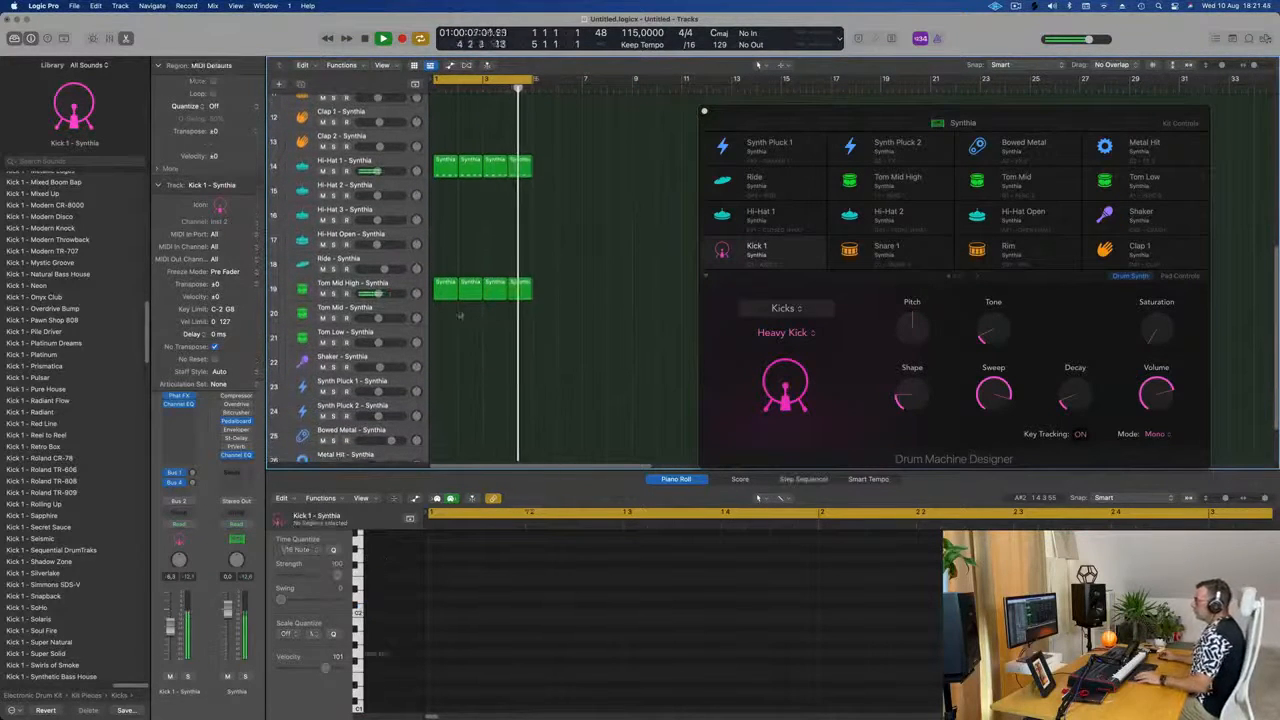
- Copy the bar 1 Tom Mid High region to the Tom Mid track and move its note to the third sixteenth of beat 1
{"action": "left_click", "coordinate": [444, 296]}
{"action": "left_click_drag", "start_coordinate": [444, 299], "coordinate": [444, 322]}
{"action": "key", "text": "space"}
{"action": "left_click_drag", "start_coordinate": [757, 566], "coordinate": [838, 677]}
{"action": "left_click_drag", "start_coordinate": [810, 614], "coordinate": [490, 612]}
{"action": "key", "text": "space"}
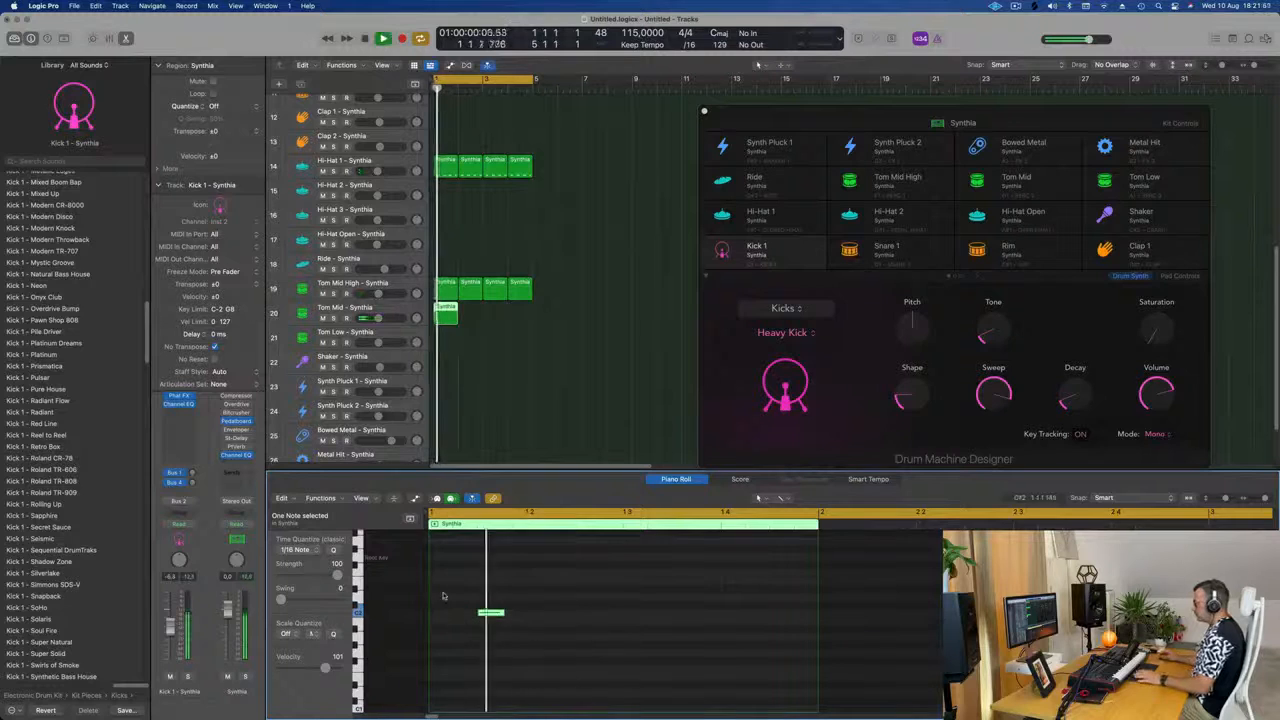
- Repeat the Tom Mid region three times to fill bars 1 to 4 and play the loop from the start
{"action": "key", "text": "space"}
{"action": "key", "text": "super+r"}
{"action": "key", "text": "super+r"}
{"action": "key", "text": "super+r"}
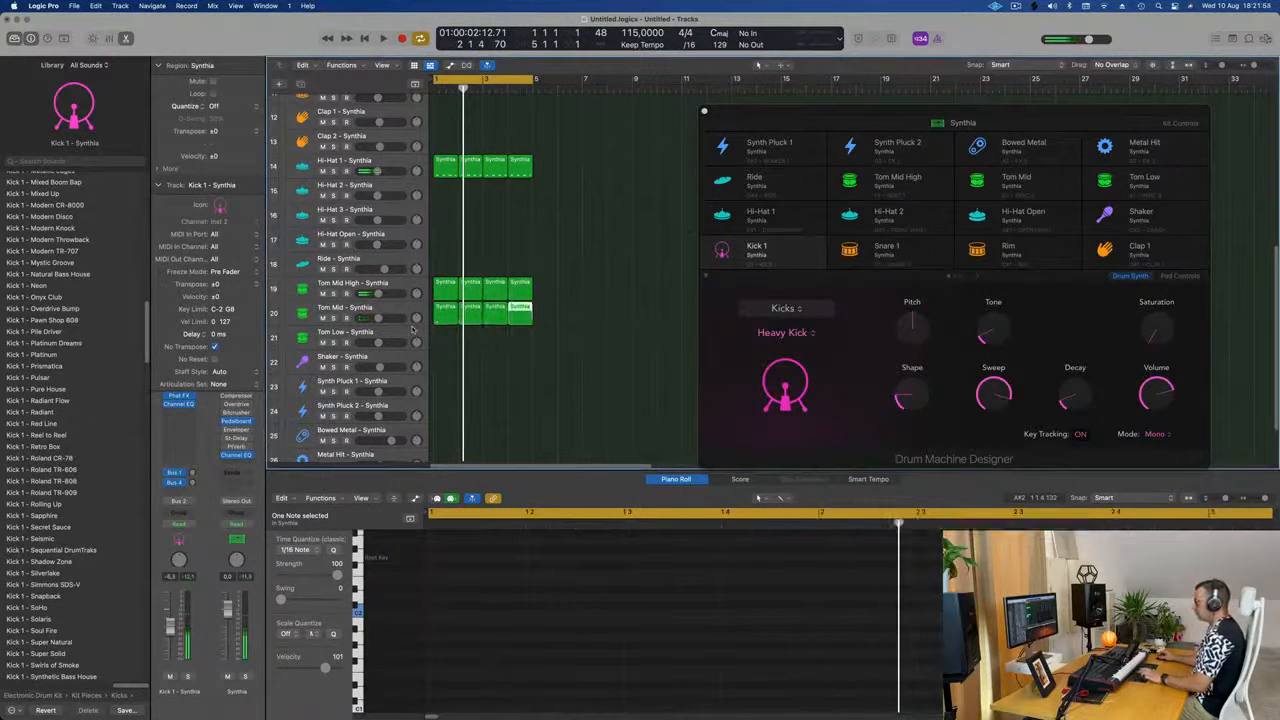
{"action": "key", "text": "Return"}
{"action": "key", "text": "space"}
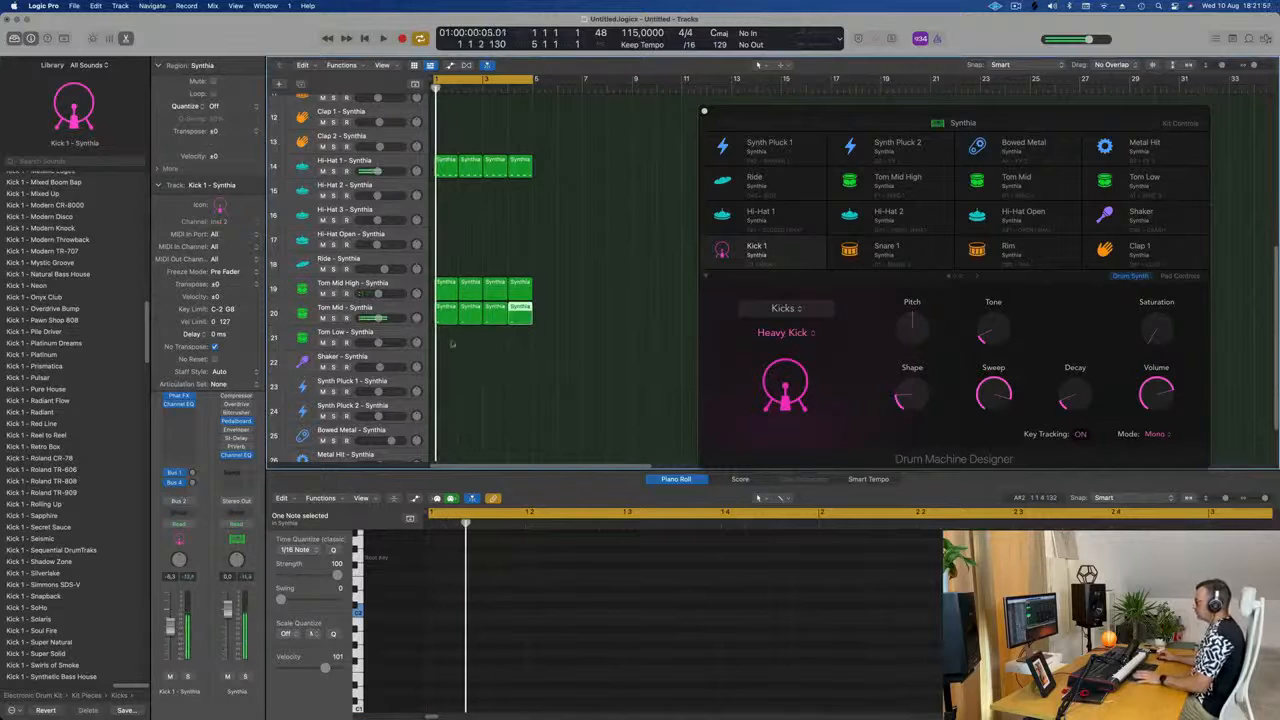
- Shape Tom Mid's Tight Tom sound with pitch at -12, tone at 67.3% and increased material, tension and decay
{"action": "left_click", "coordinate": [396, 314]}
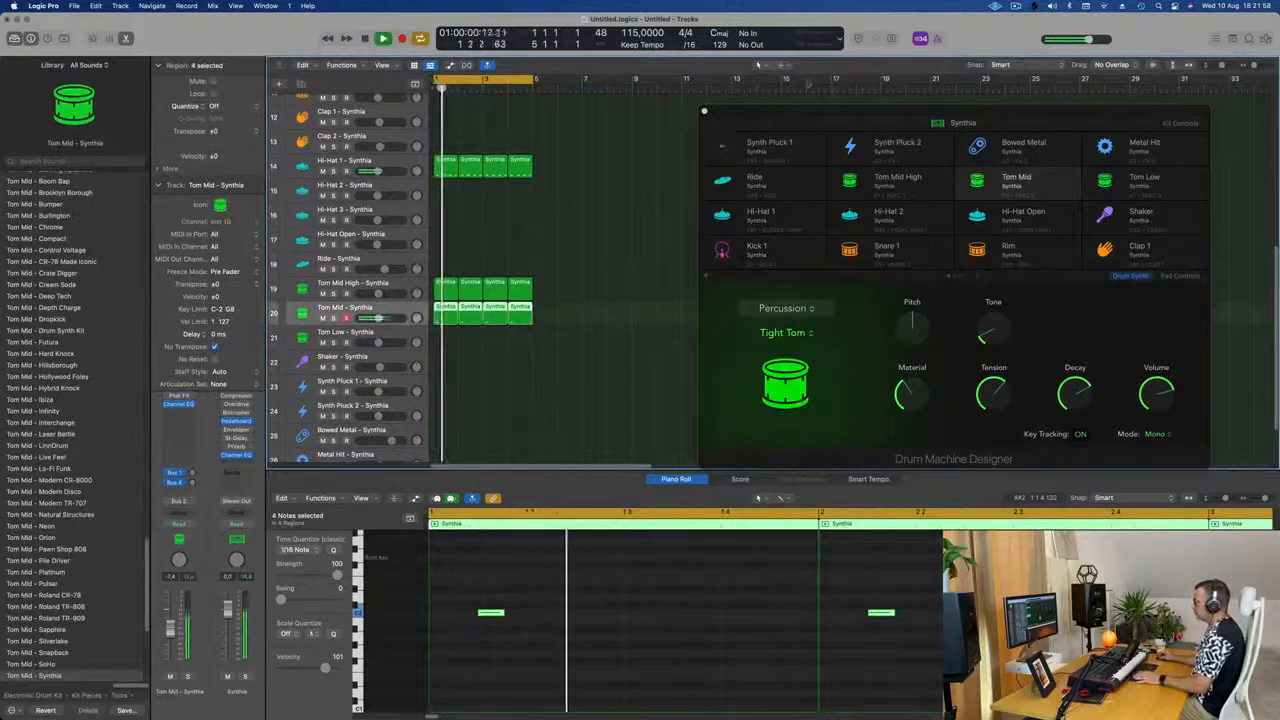
{"action": "left_click_drag", "start_coordinate": [835, 117], "coordinate": [707, 121]}
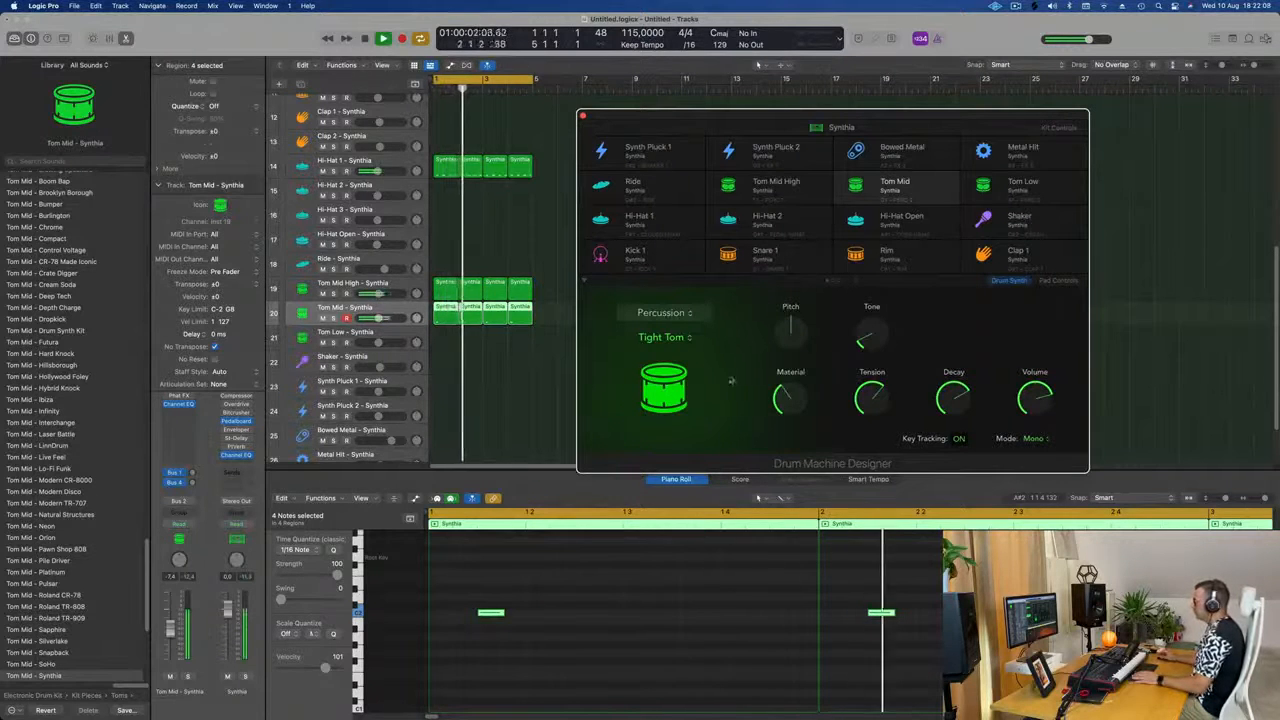
{"action": "left_click_drag", "start_coordinate": [790, 328], "coordinate": [790, 356]}
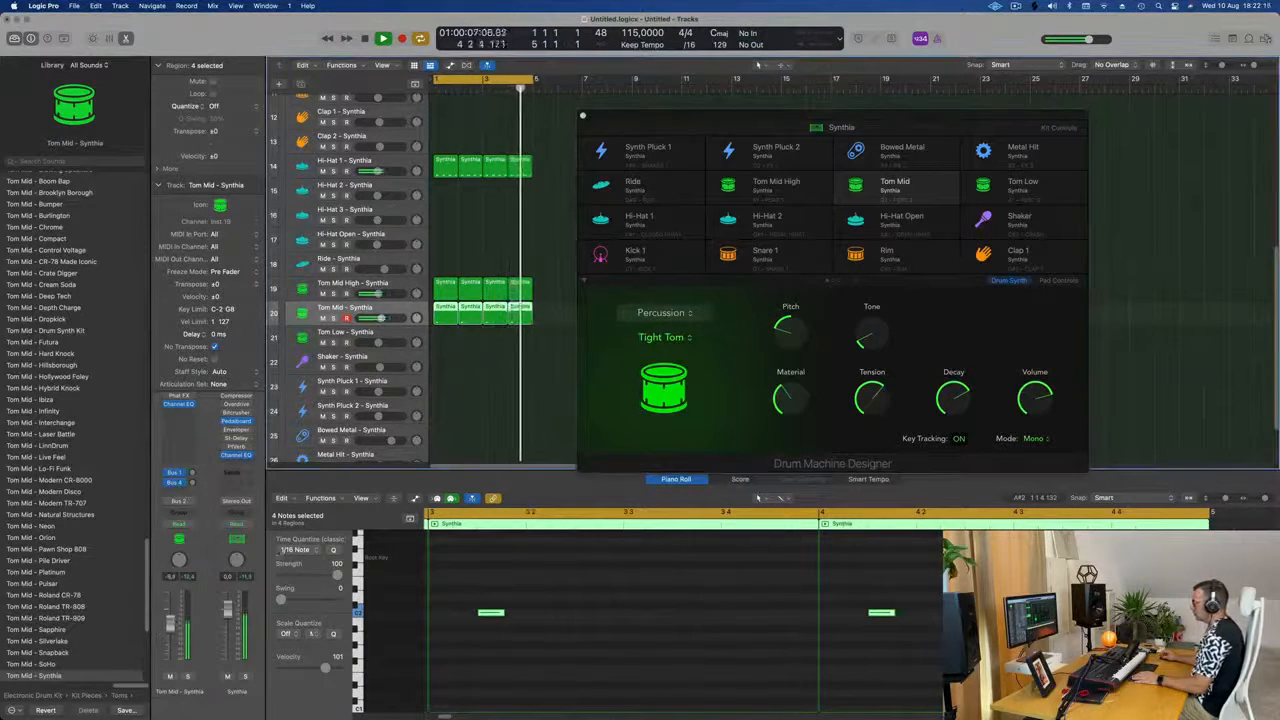
{"action": "left_click_drag", "start_coordinate": [872, 327], "coordinate": [874, 331]}
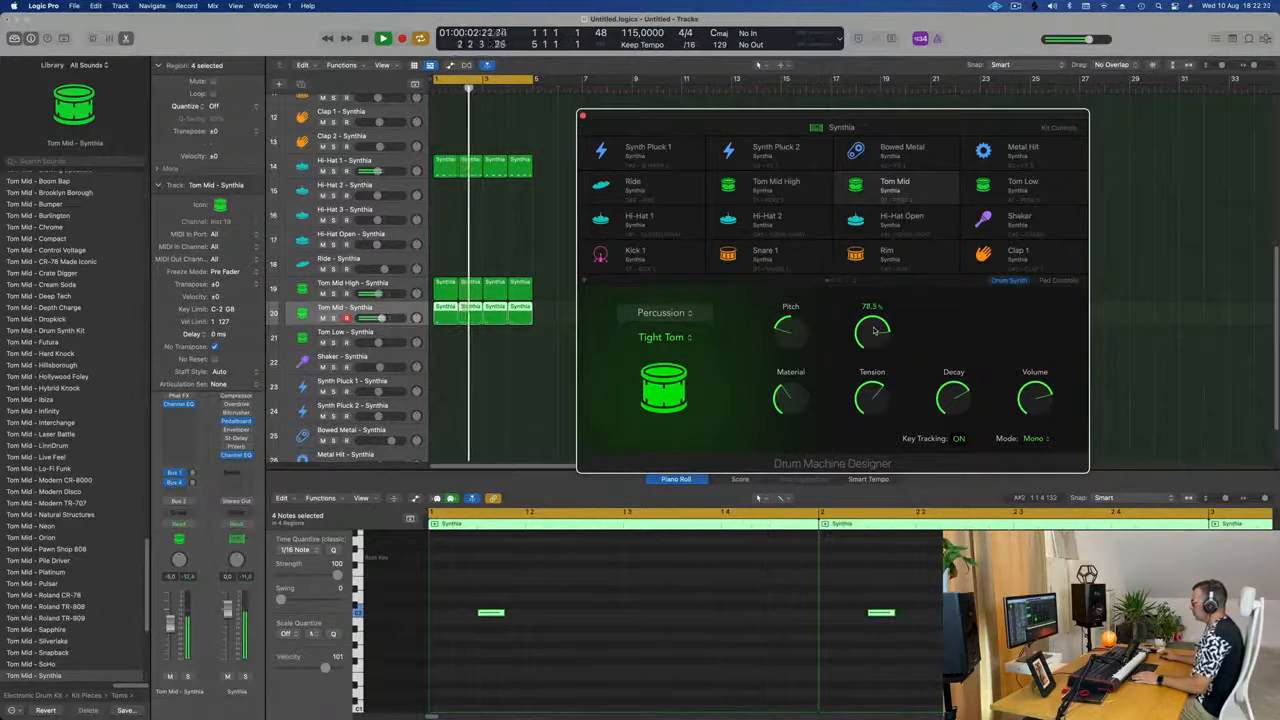
{"action": "left_click_drag", "start_coordinate": [793, 402], "coordinate": [801, 388]}
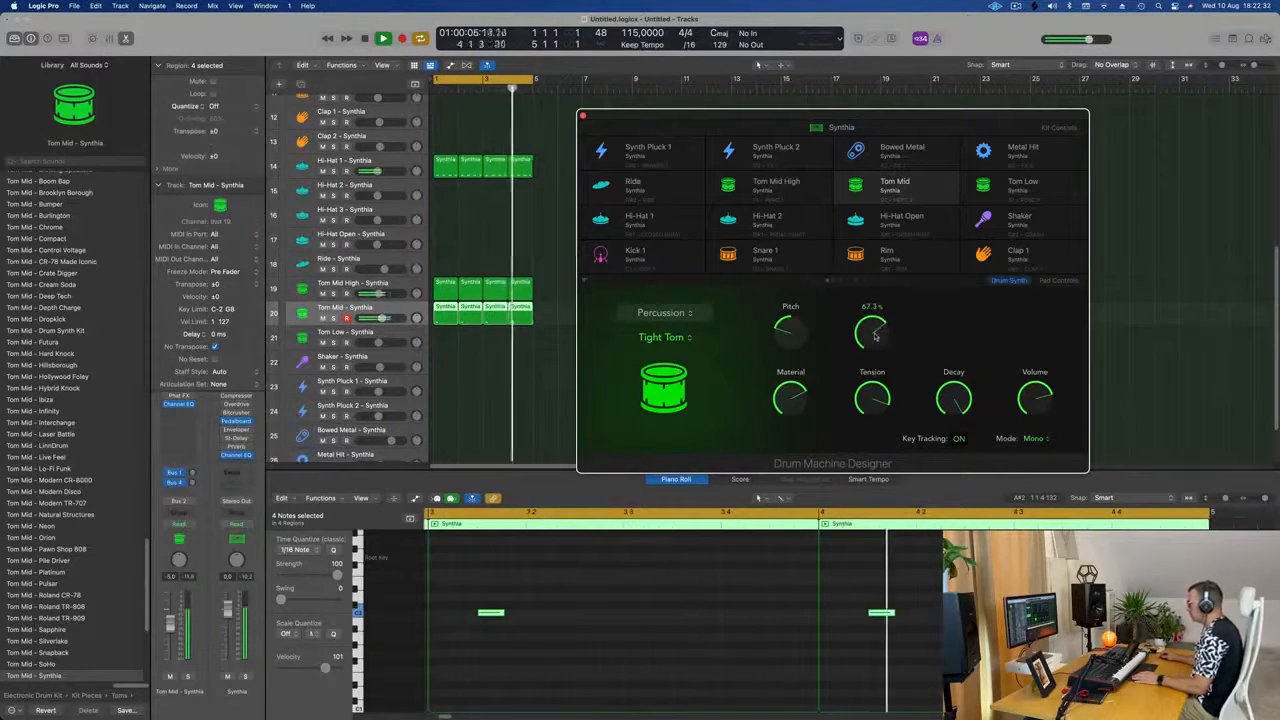
- Solo Tom Mid while returning its pitch to the centre, end the solo and lower the track's volume
{"action": "left_click", "coordinate": [334, 318]}
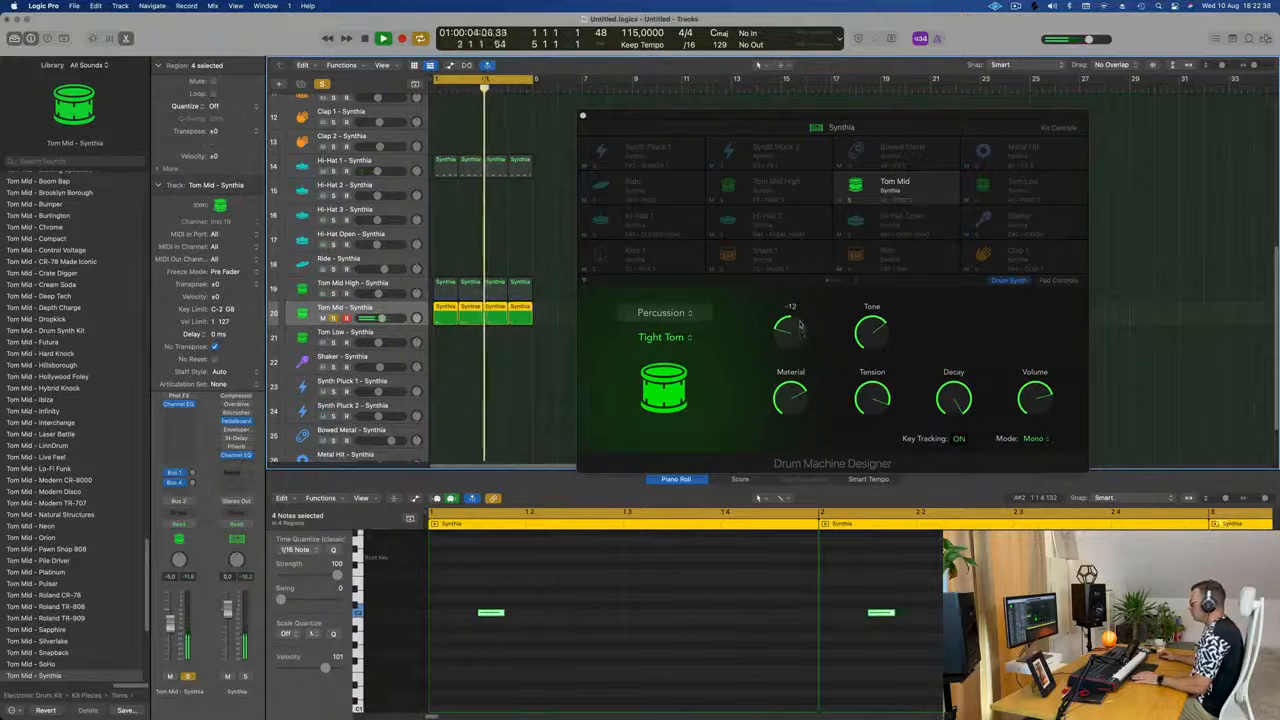
{"action": "left_click_drag", "start_coordinate": [799, 329], "coordinate": [801, 289]}
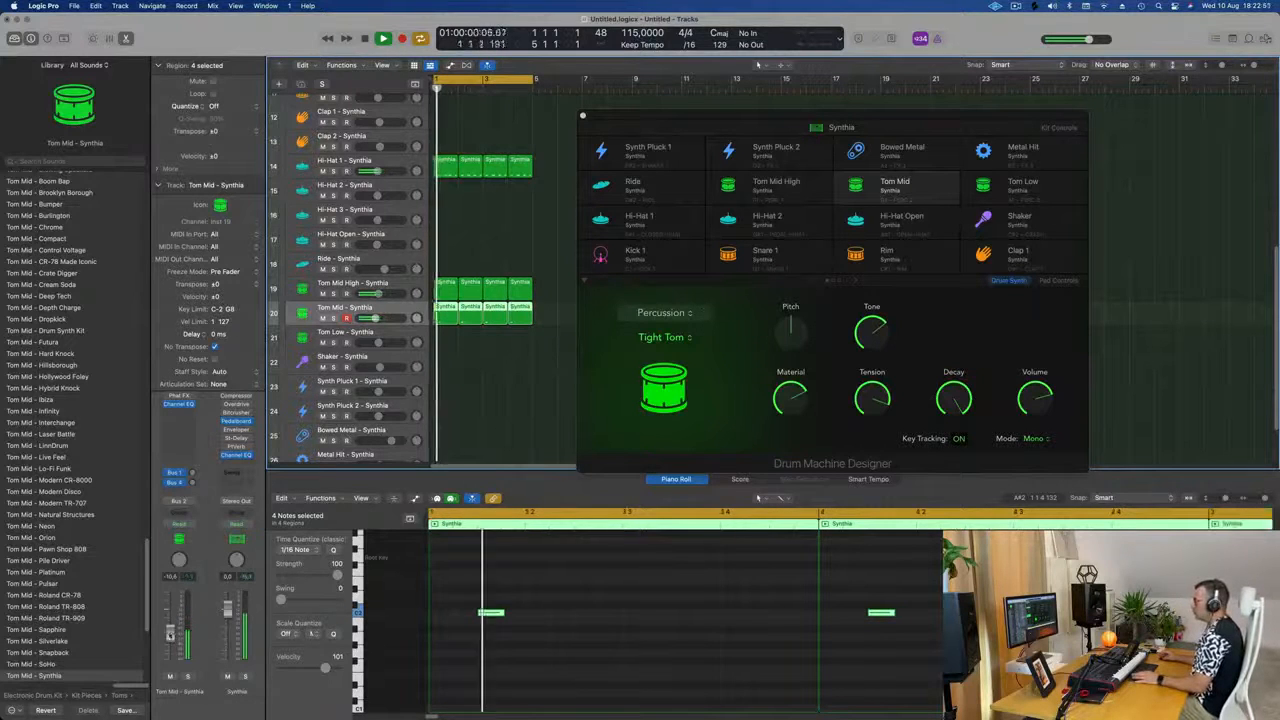
{"action": "scroll", "coordinate": [458, 340], "scroll_direction": "down", "scroll_amount": 3}
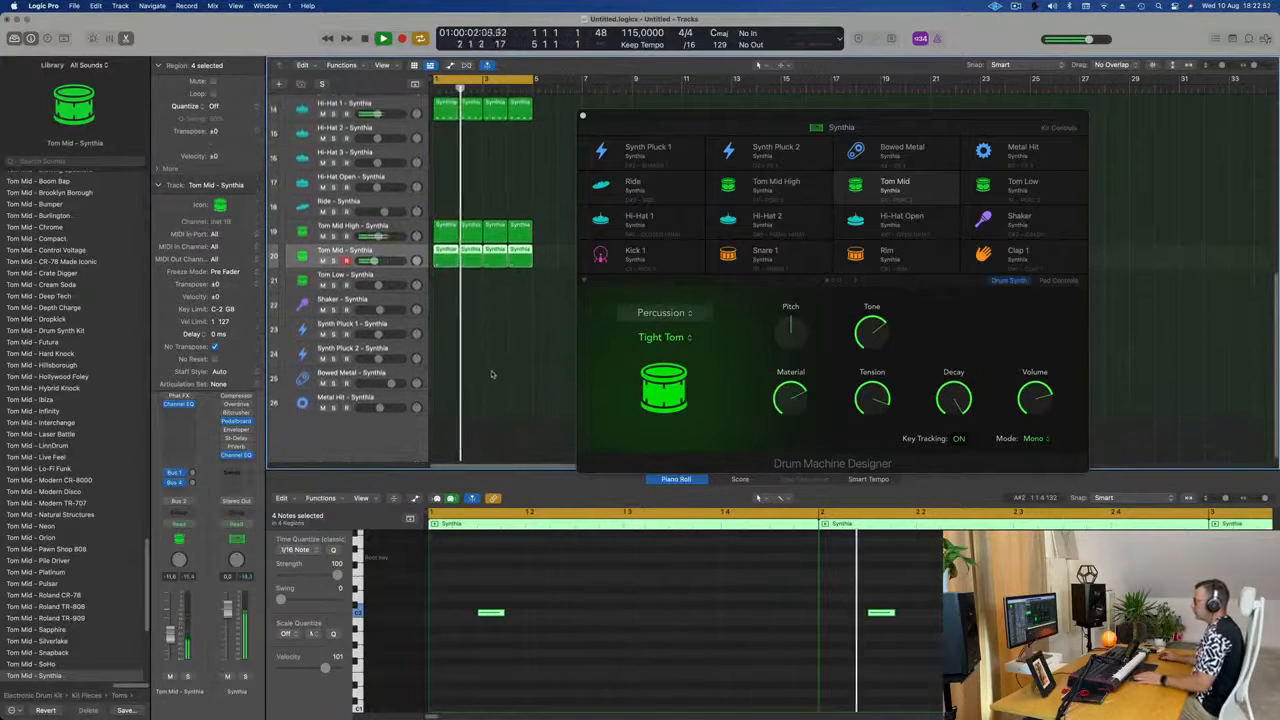
- Copy the bar 1 Hi-Hat 1 region to the Shaker track and place notes on the first and second sixteenths of every beat
{"action": "left_click_drag", "start_coordinate": [445, 108], "coordinate": [444, 308]}
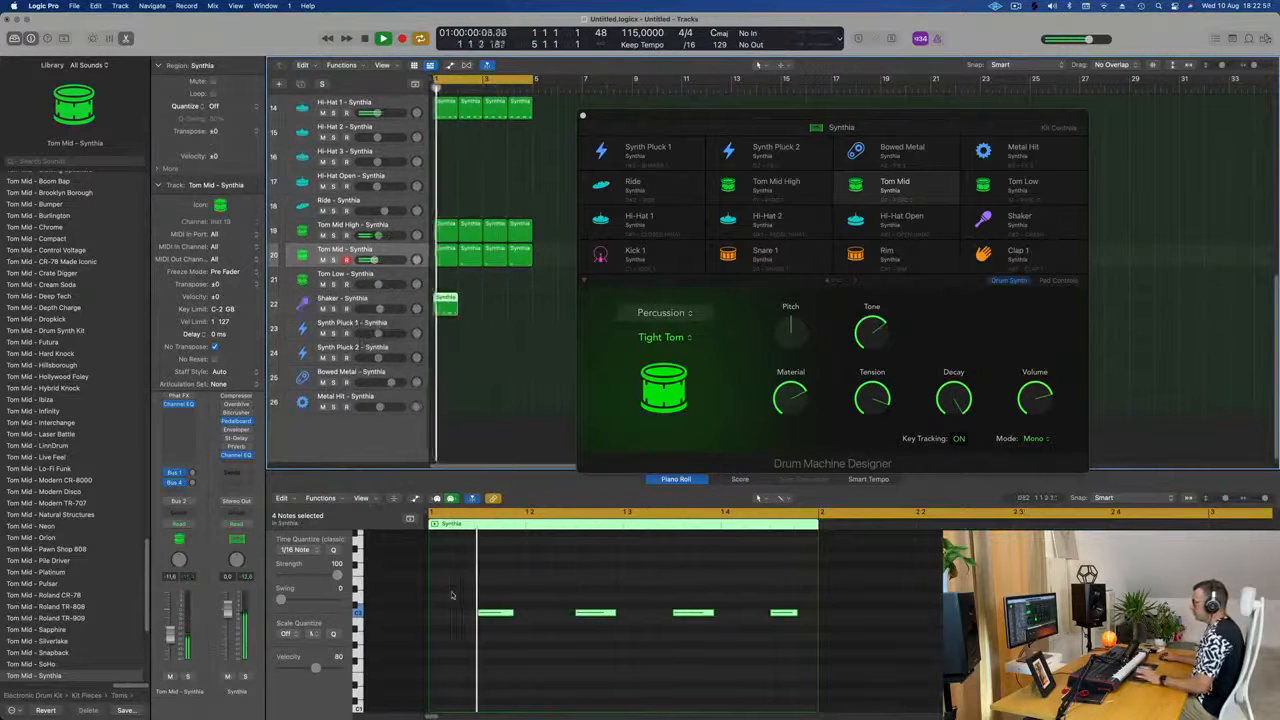
{"action": "key", "text": "space"}
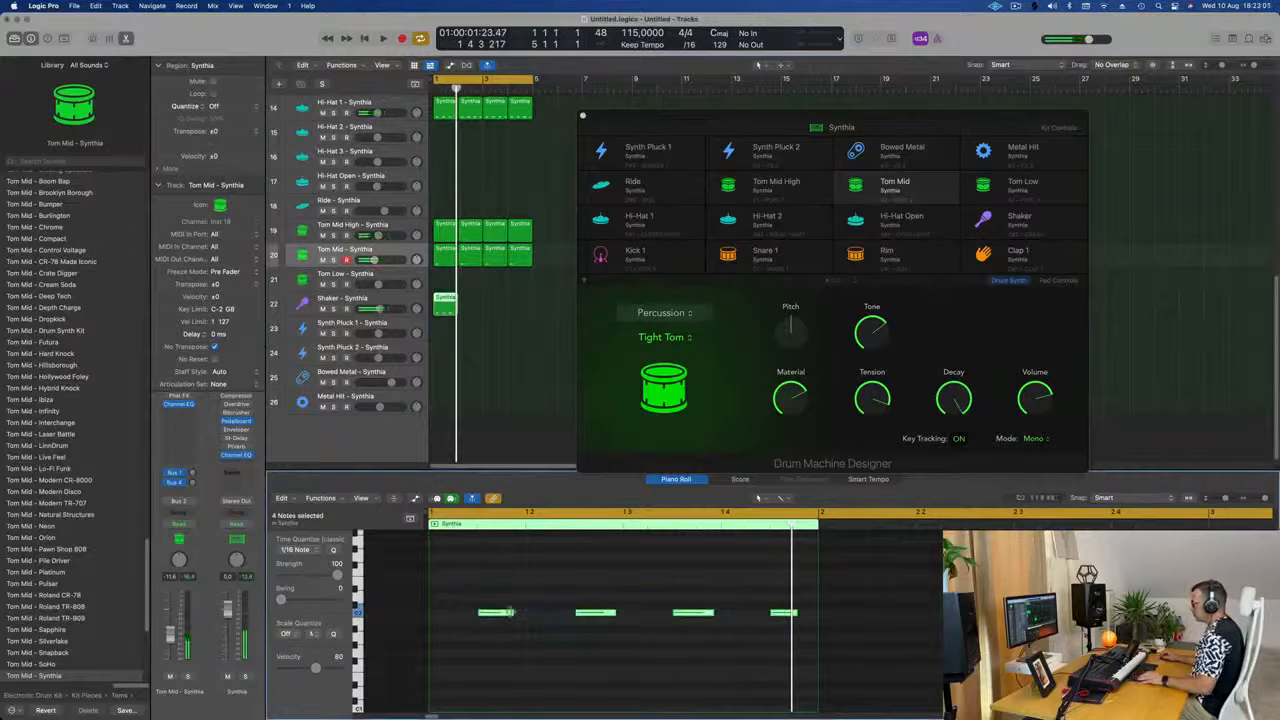
{"action": "mouse_move", "coordinate": [463, 618]}
{"action": "left_mouse_down"}
{"action": "mouse_move", "coordinate": [441, 621]}
{"action": "mouse_move", "coordinate": [466, 615]}
{"action": "left_mouse_up"}
{"action": "key", "text": "space"}
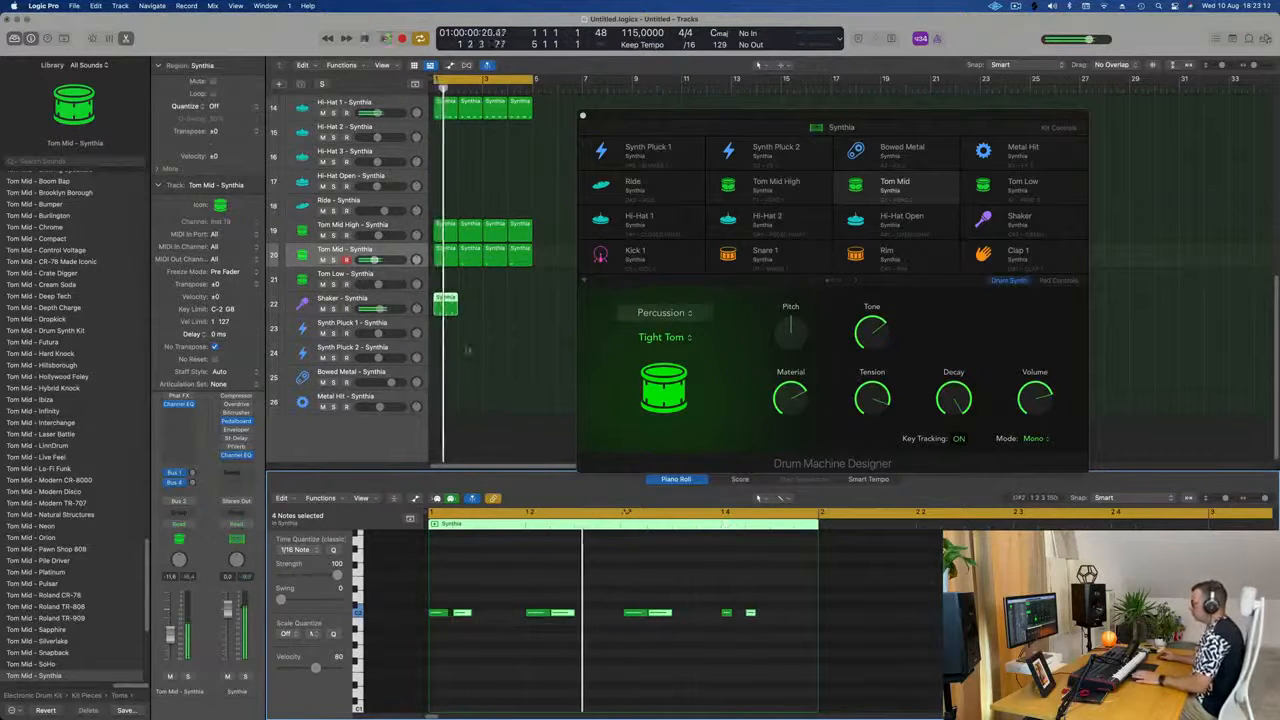
- Repeat the Shaker region three times to fill bars 1 to 4 and play the loop
{"action": "left_click", "coordinate": [328, 300]}
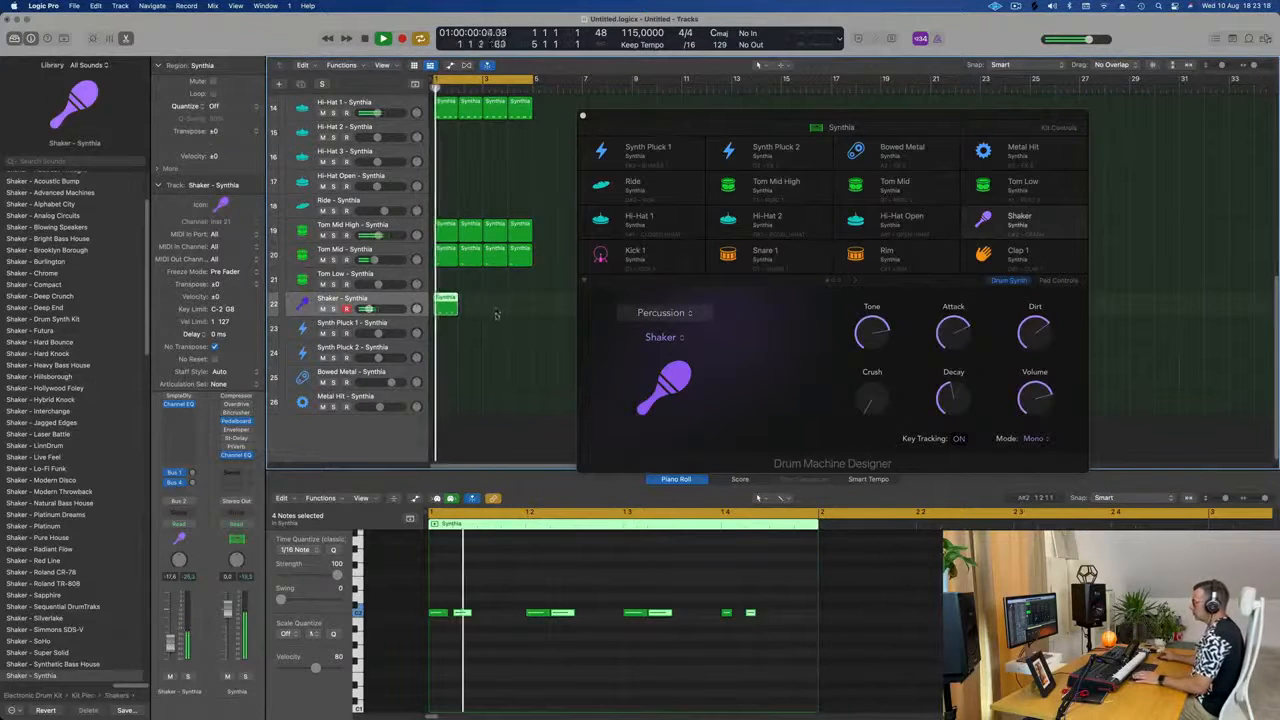
{"action": "key", "text": "super+r"}
{"action": "key", "text": "super+r"}
{"action": "key", "text": "super+r"}
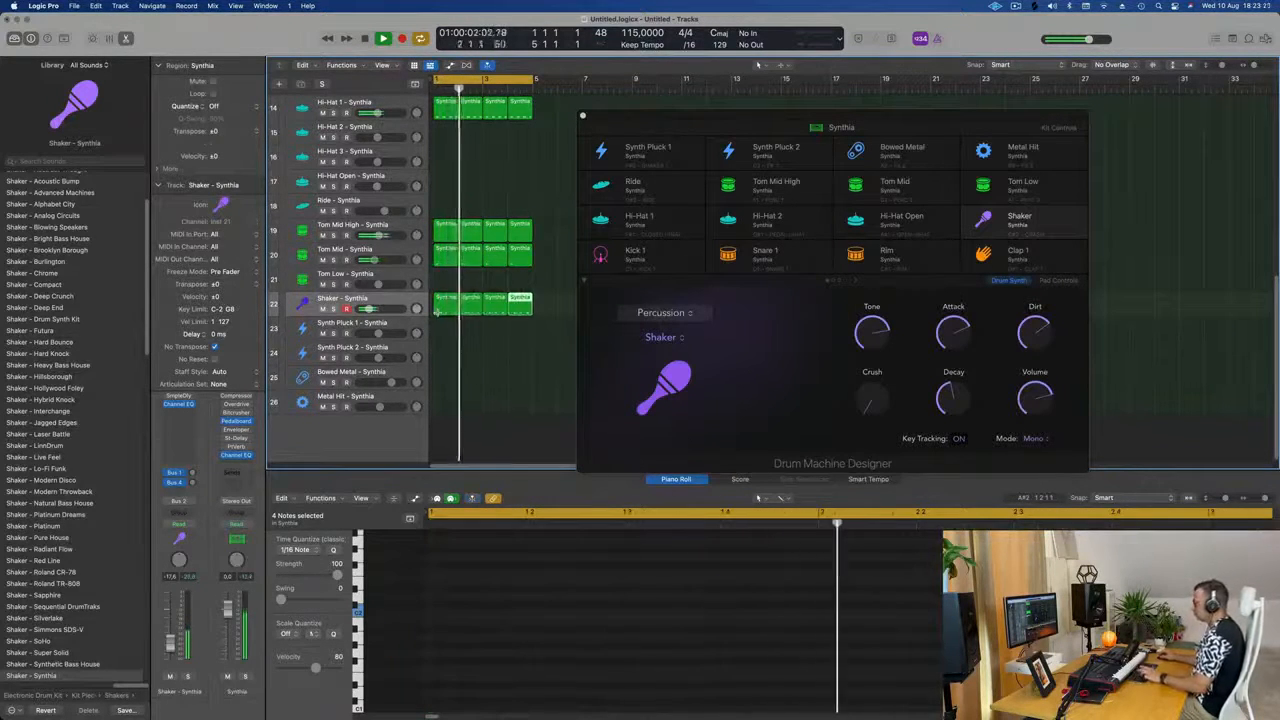
{"action": "left_click_drag", "start_coordinate": [884, 117], "coordinate": [826, 137]}
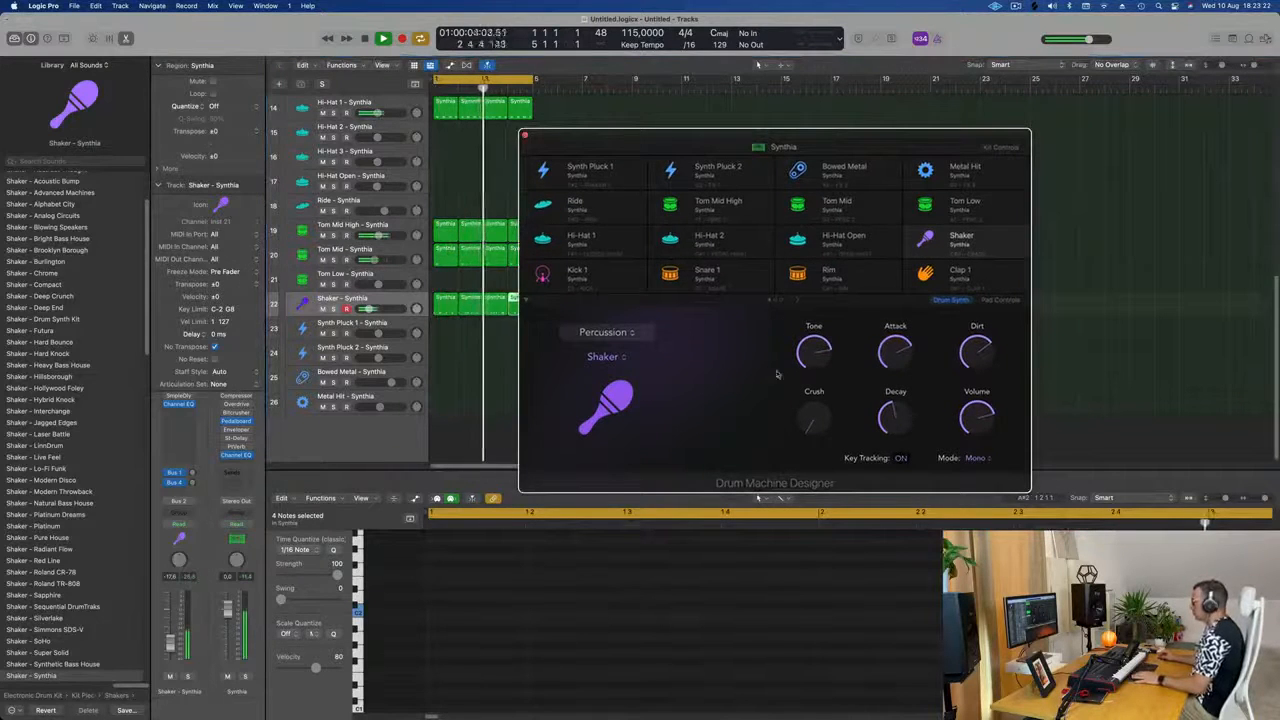
{"action": "key", "text": "space"}
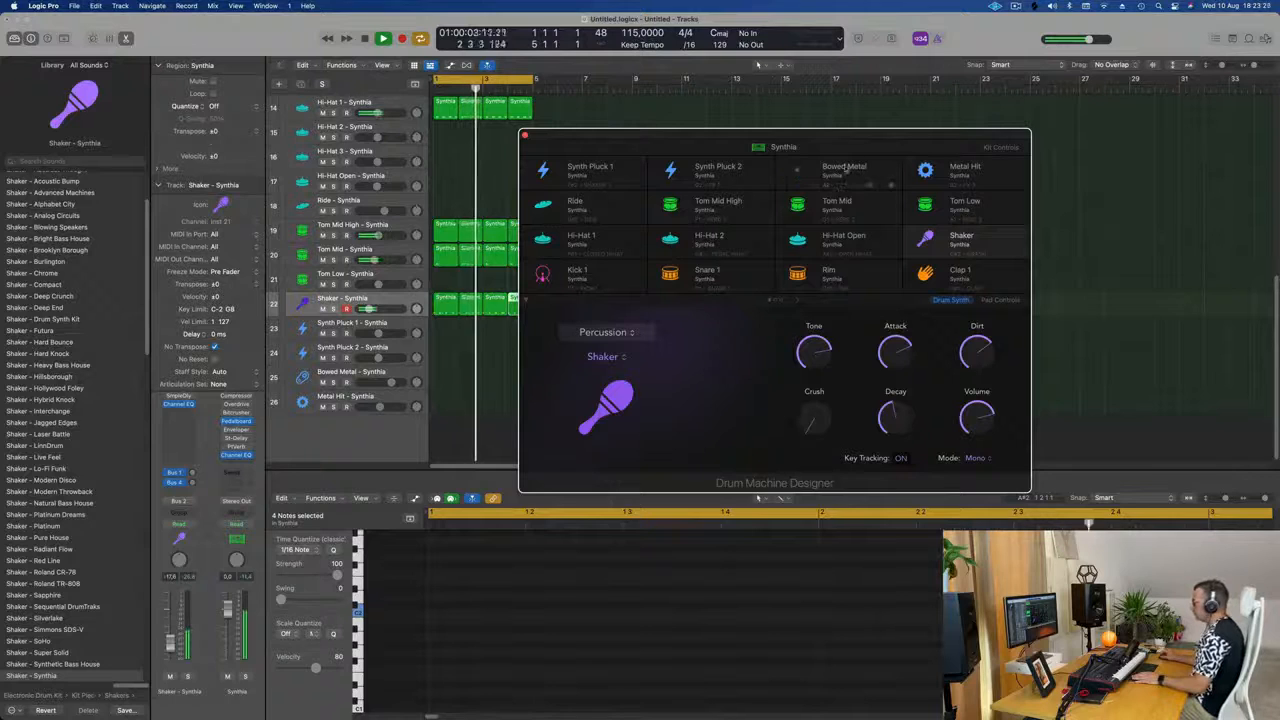
{"action": "left_click_drag", "start_coordinate": [862, 137], "coordinate": [874, 134]}
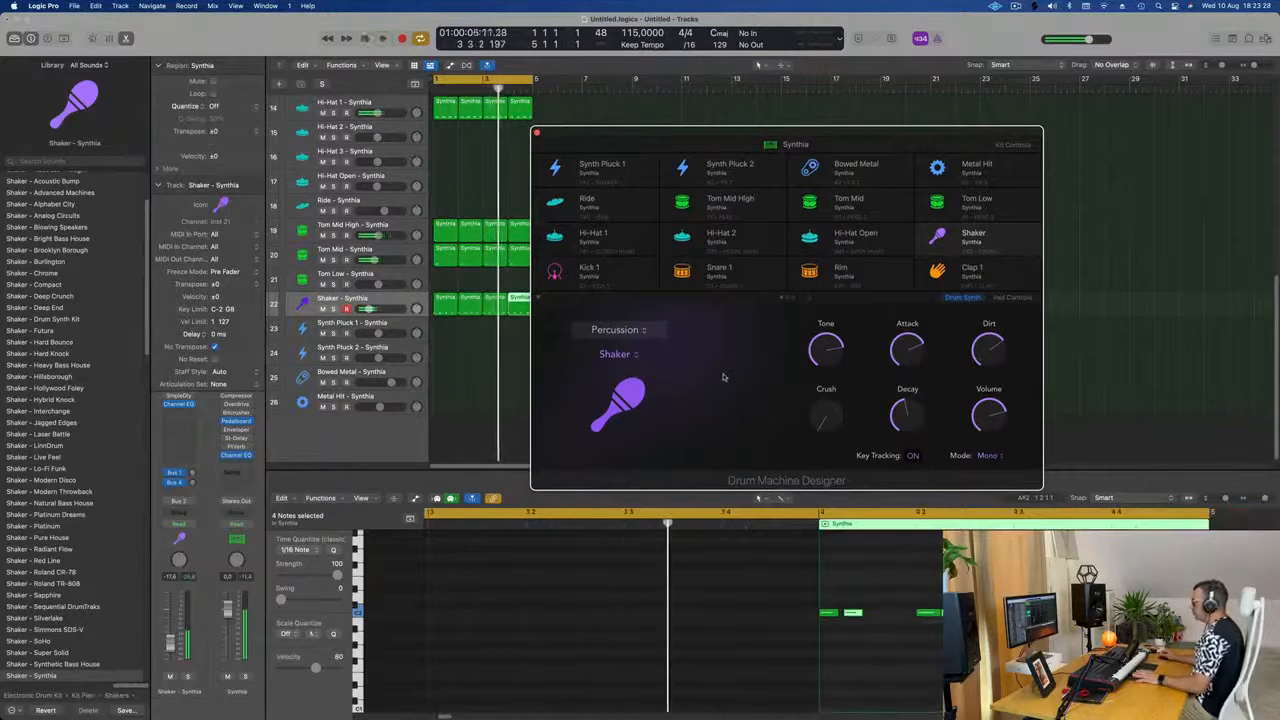
{"action": "key", "text": "space"}
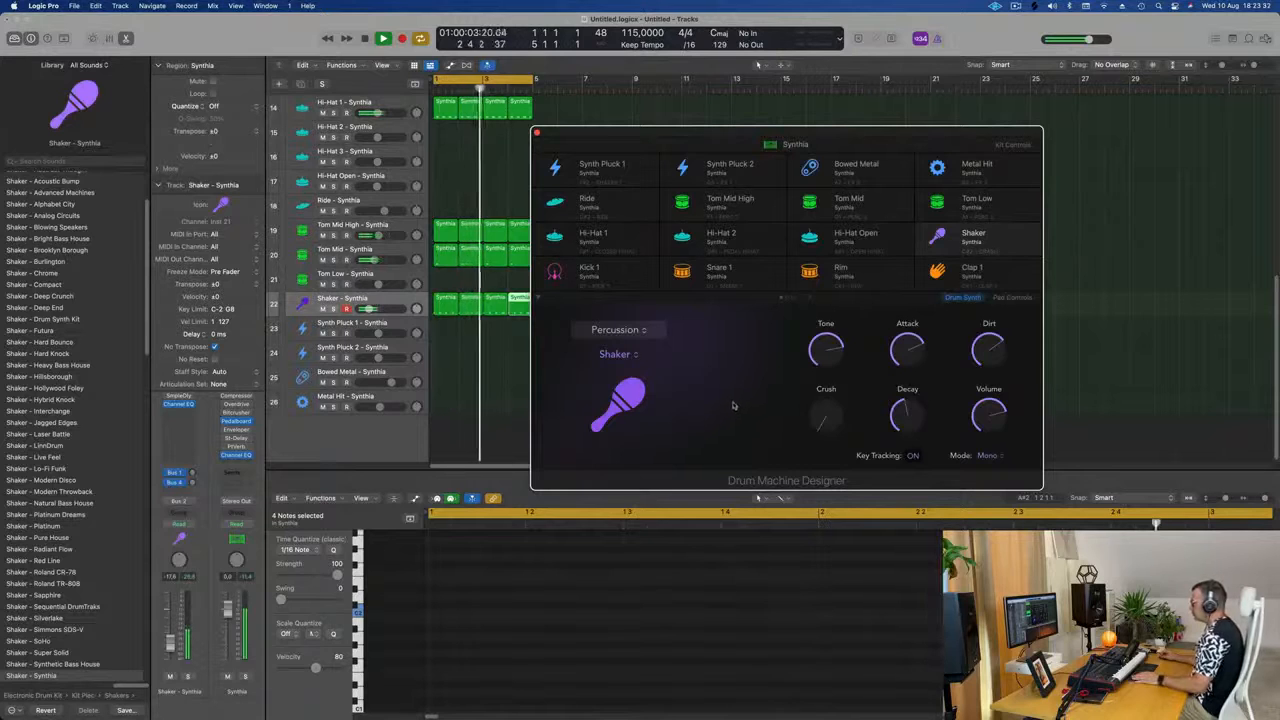
{"action": "key", "text": "space"}
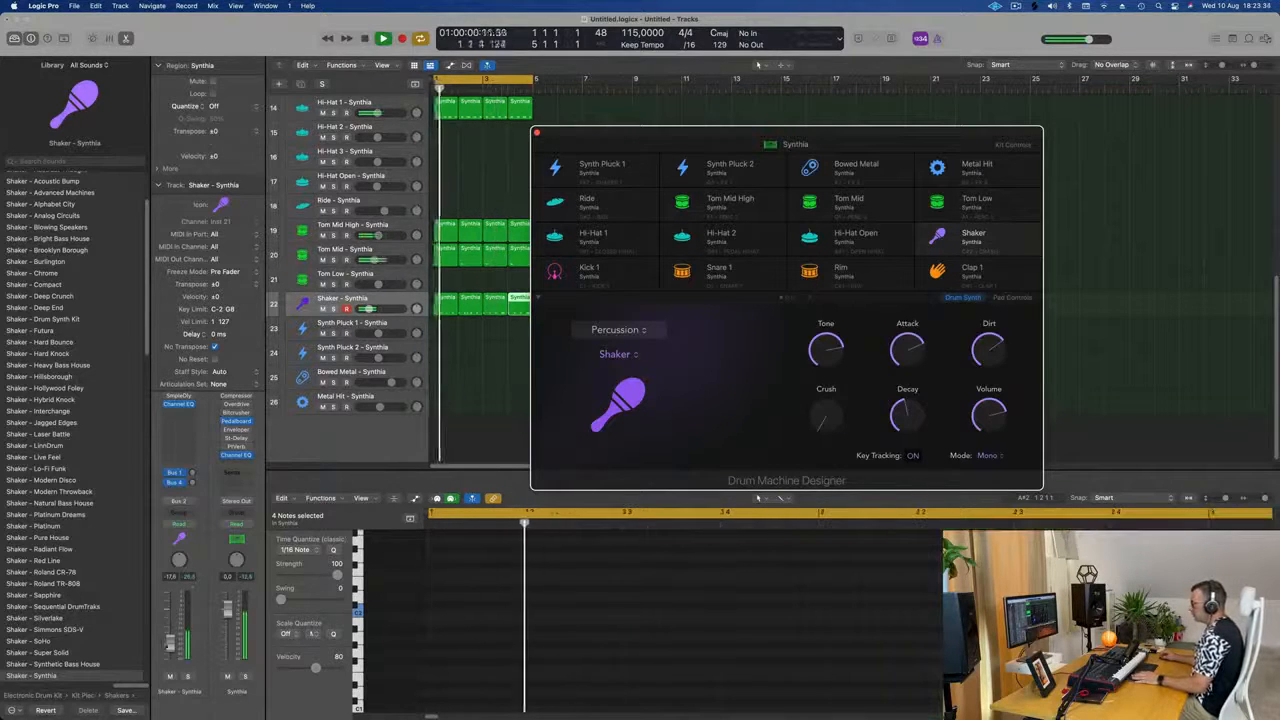
- Insert a Tape Delay effect on the Shaker channel after the Channel EQ
{"action": "left_click", "coordinate": [179, 416]}
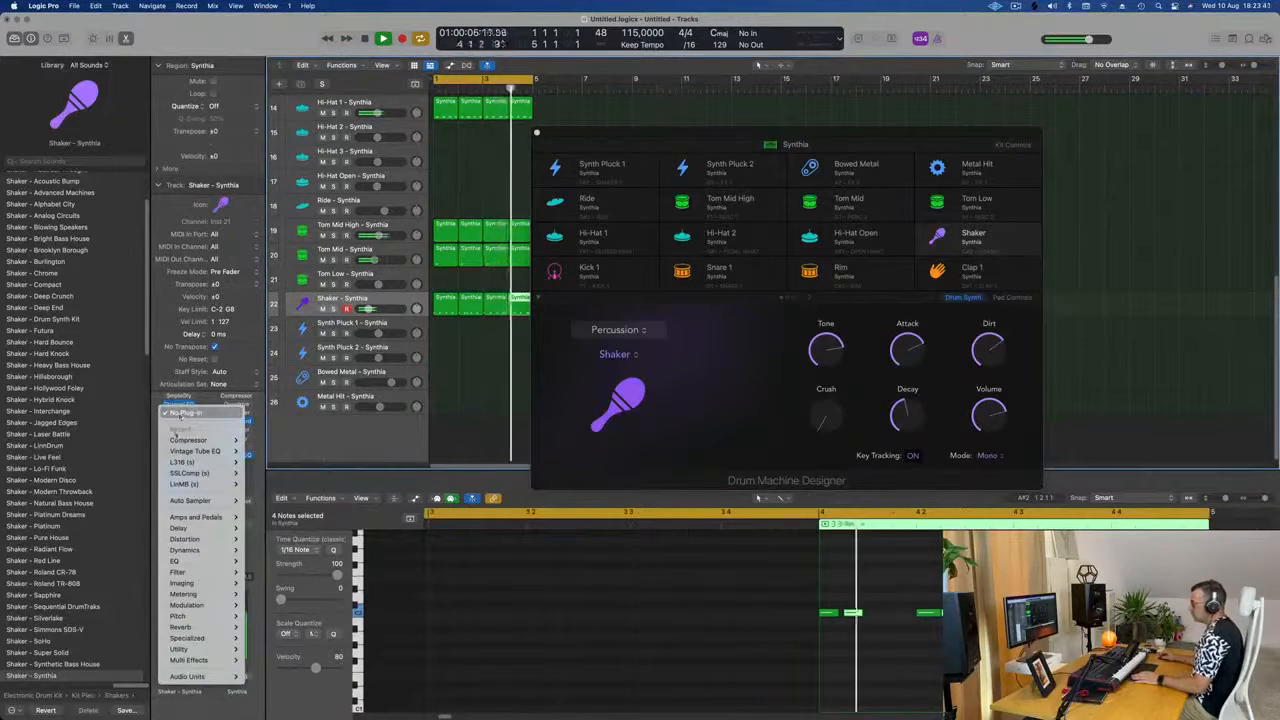
{"action": "mouse_move", "coordinate": [205, 528]}
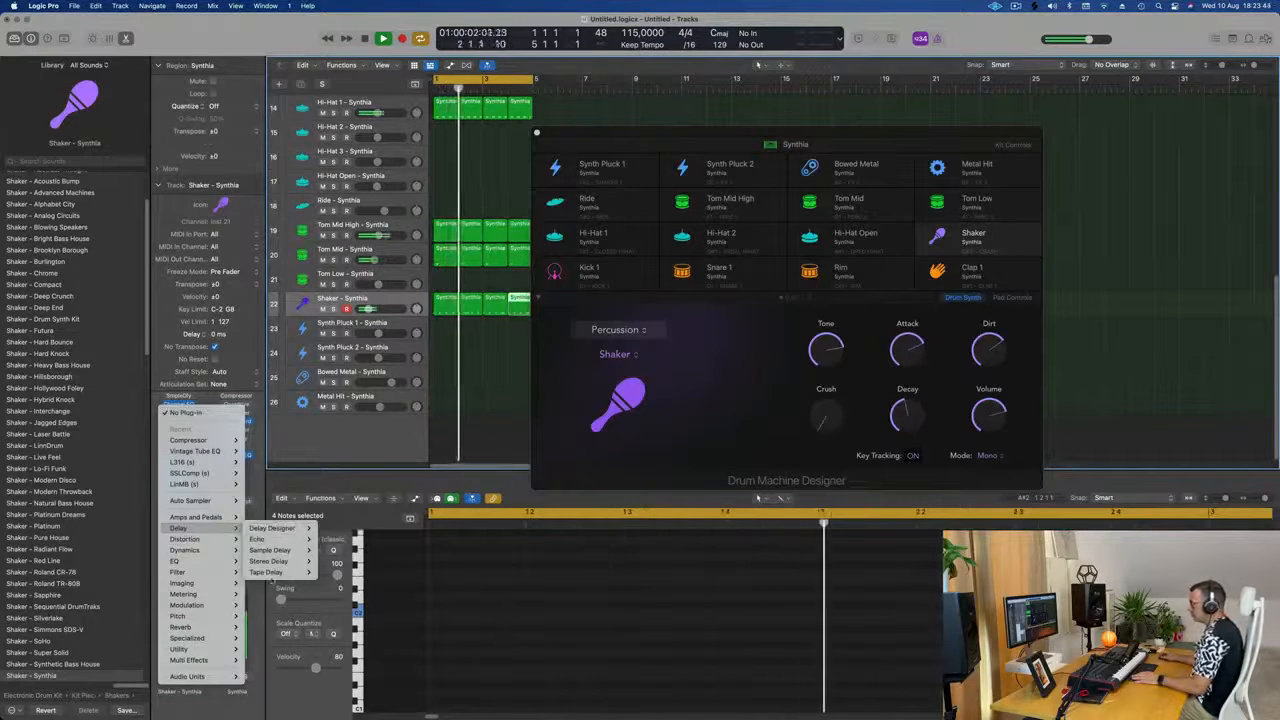
{"action": "mouse_move", "coordinate": [285, 572]}
{"action": "left_click", "coordinate": [340, 572]}
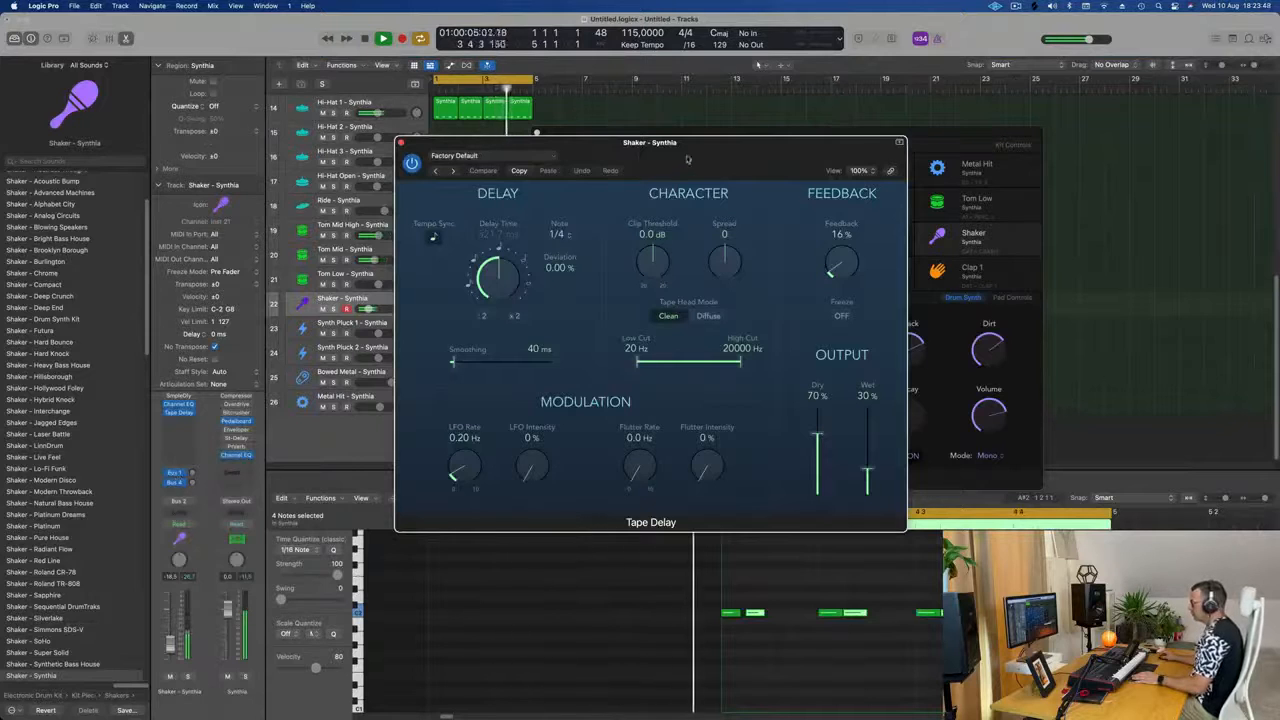
{"action": "left_click_drag", "start_coordinate": [687, 158], "coordinate": [544, 158]}
- Load the Tape Delay preset 1/4 Note Dotted, set the wet output to 34% and close the plug-in
{"action": "left_click", "coordinate": [293, 172]}
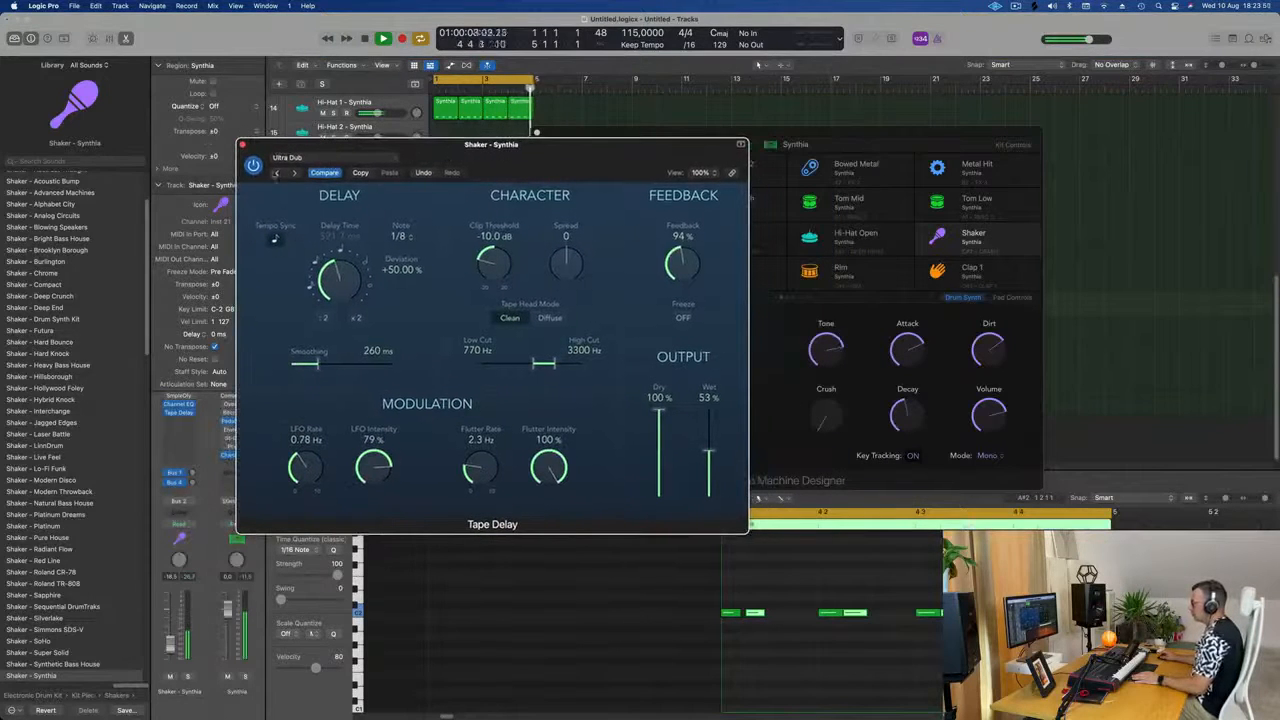
{"action": "left_click", "coordinate": [279, 173]}
{"action": "left_click", "coordinate": [278, 173]}
{"action": "left_click", "coordinate": [278, 173]}
{"action": "left_click", "coordinate": [278, 173]}
{"action": "left_click", "coordinate": [278, 173]}
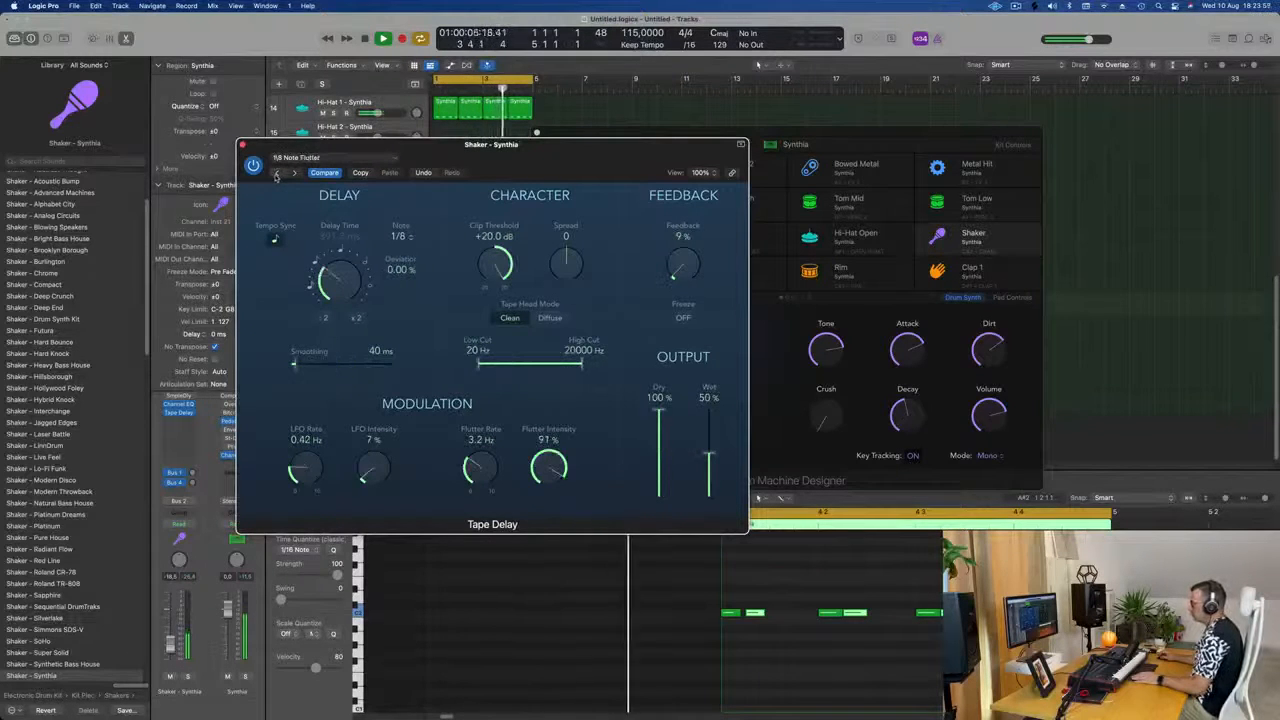
{"action": "left_click", "coordinate": [278, 173]}
{"action": "left_click", "coordinate": [277, 174]}
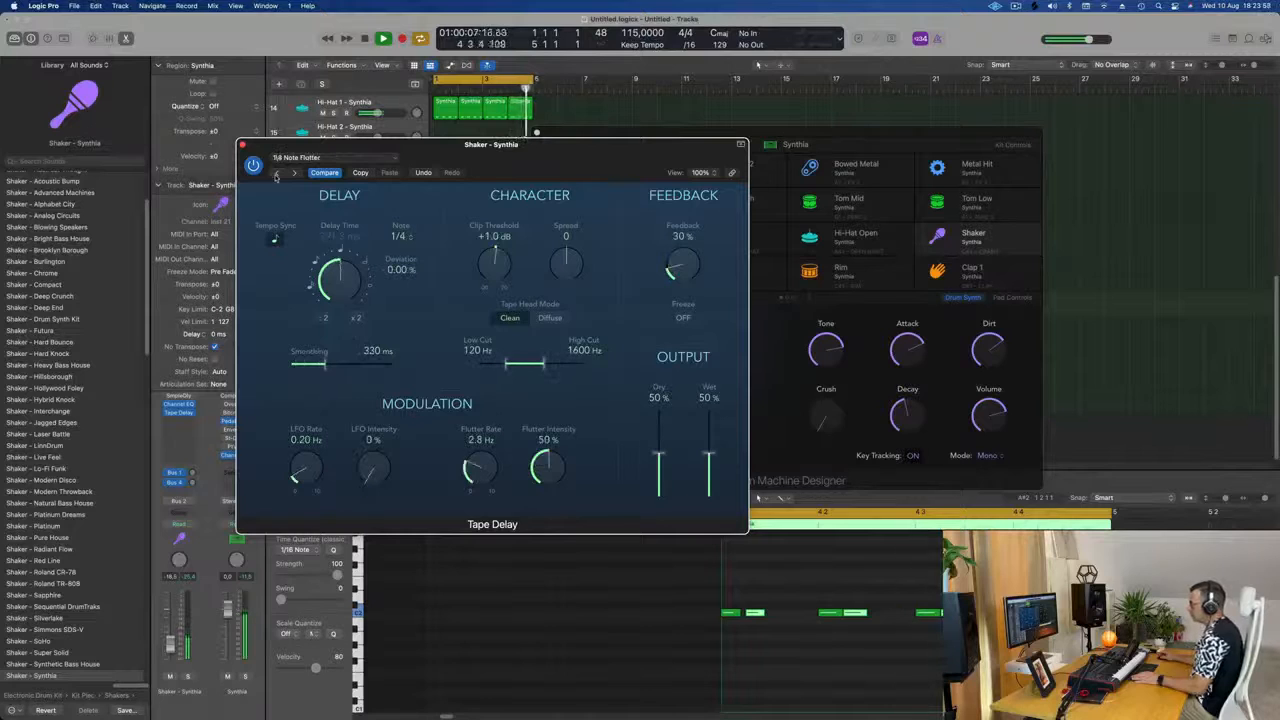
{"action": "left_click", "coordinate": [277, 174]}
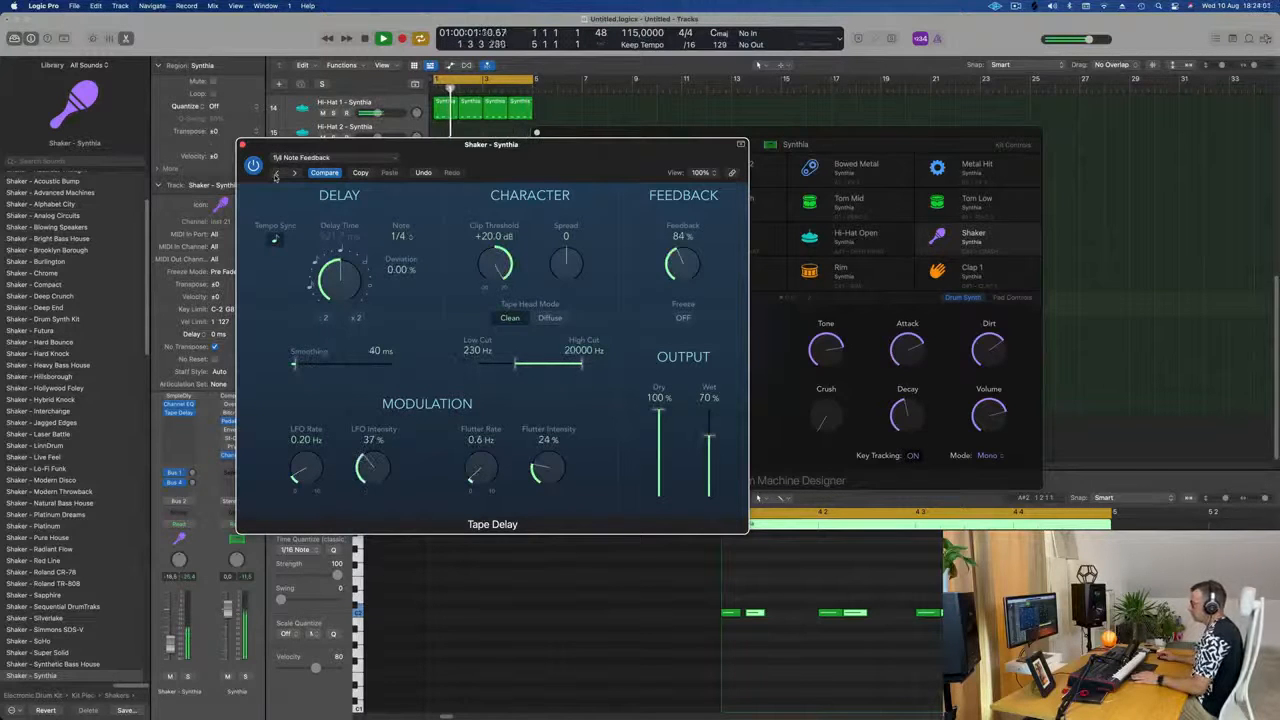
{"action": "left_click", "coordinate": [277, 174]}
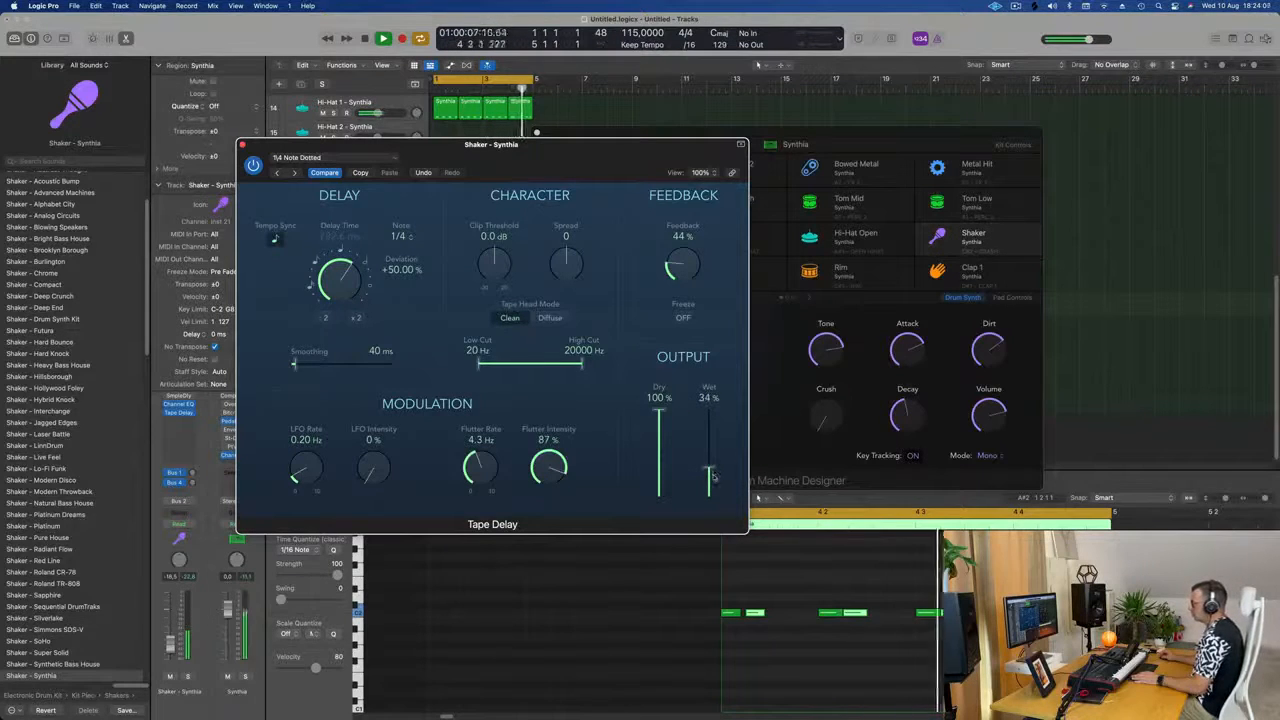
{"action": "left_click_drag", "start_coordinate": [631, 171], "coordinate": [789, 201]}
{"action": "left_click", "coordinate": [400, 175]}
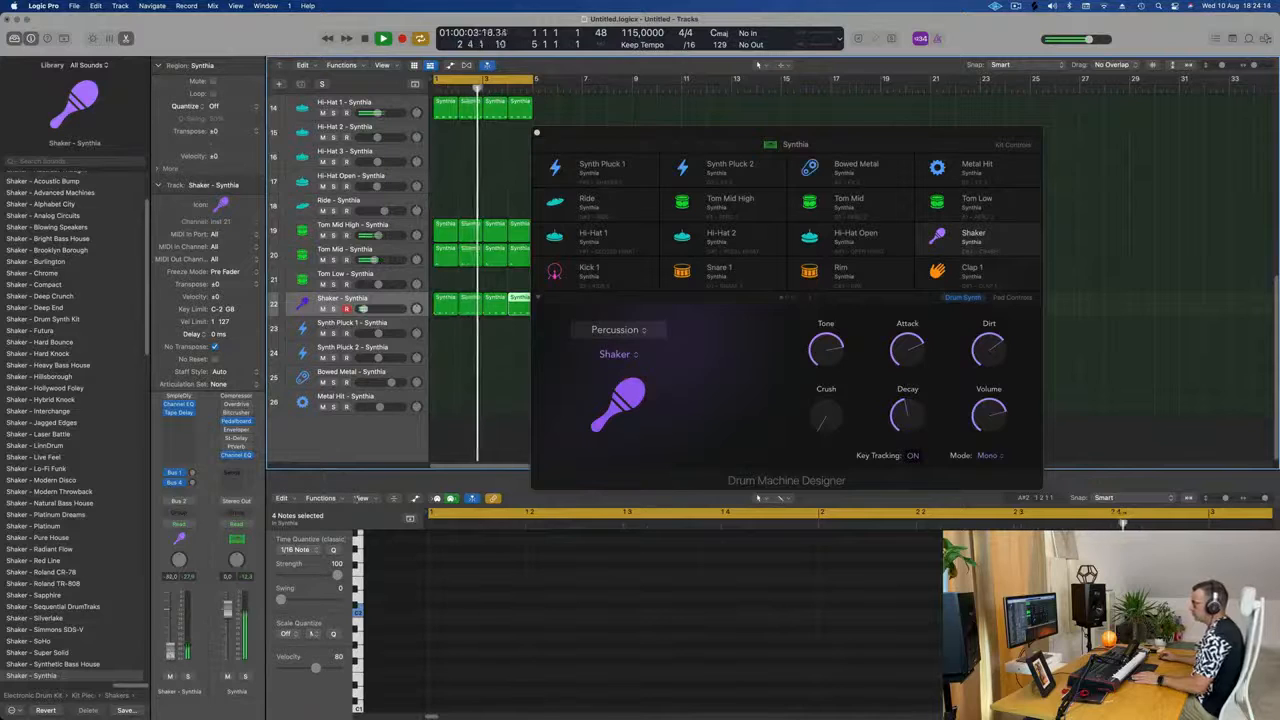
- Close Drum Machine Designer and enlarge the height of the Inst 1 track
{"action": "left_click_drag", "start_coordinate": [536, 132], "coordinate": [490, 172]}
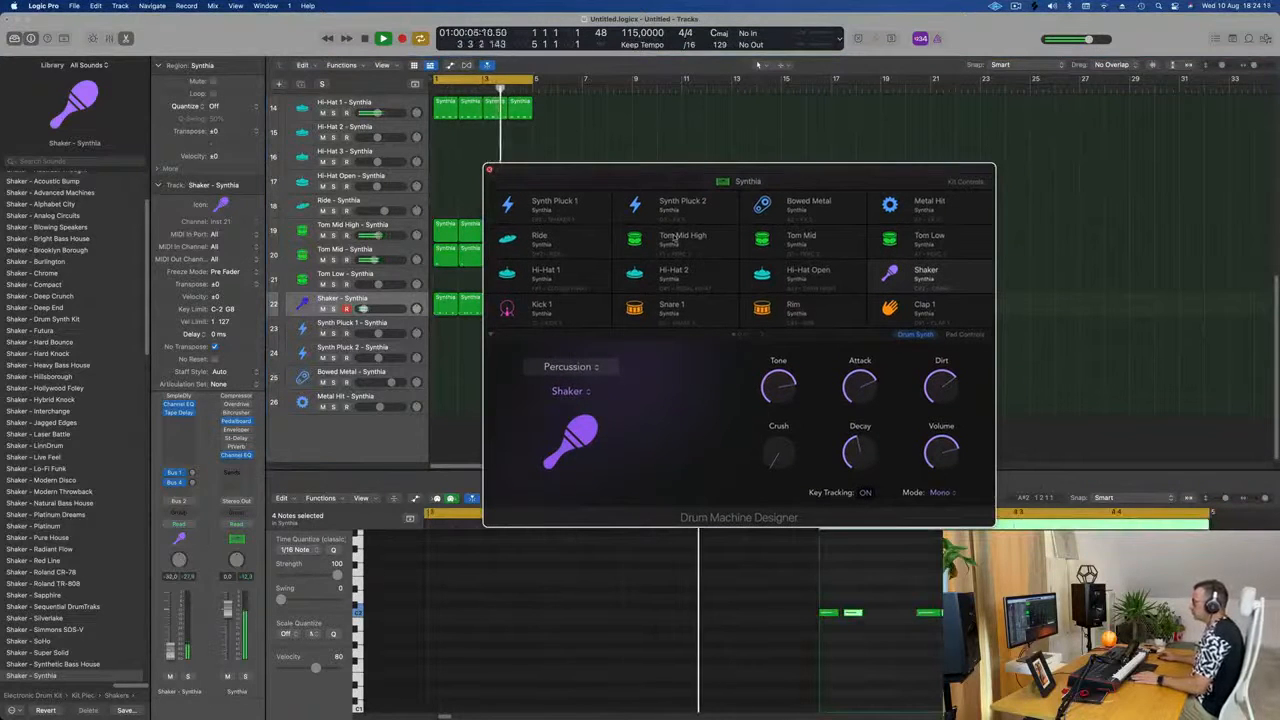
{"action": "left_click", "coordinate": [489, 169]}
{"action": "scroll", "coordinate": [620, 240], "scroll_direction": "up", "scroll_amount": 3}
{"action": "scroll", "coordinate": [533, 156], "scroll_direction": "up", "scroll_amount": 1}
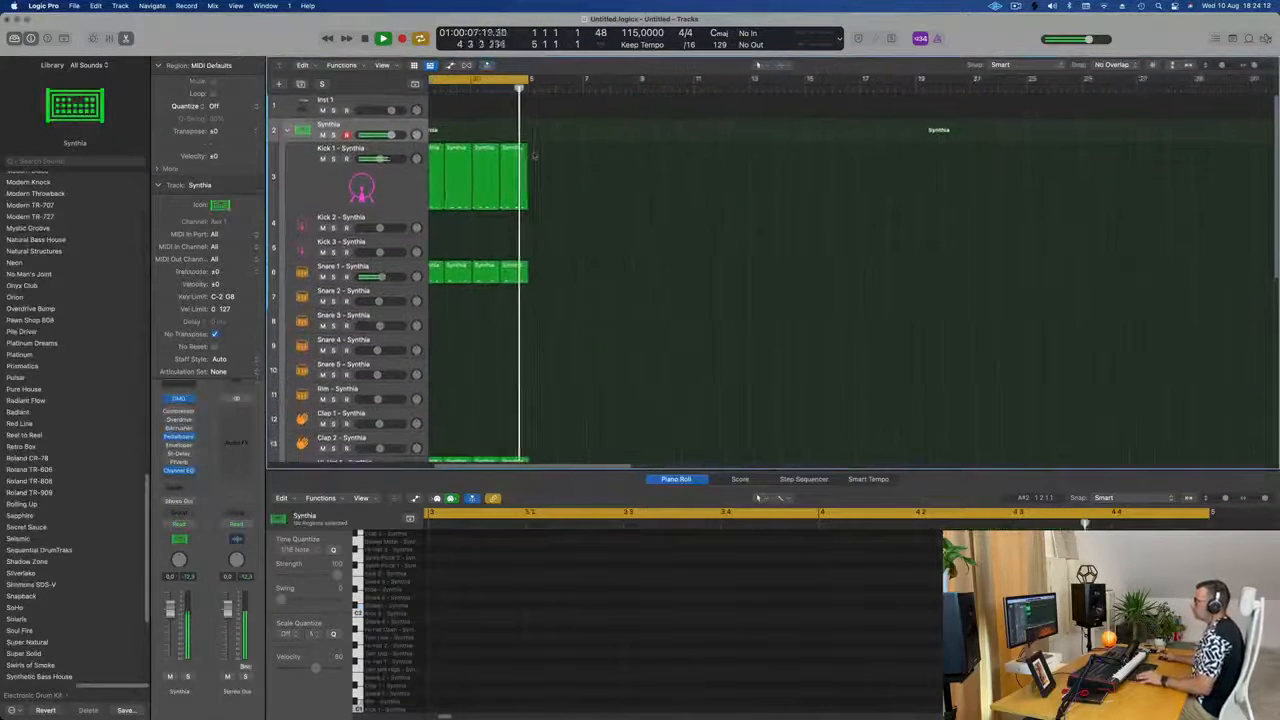
{"action": "left_click", "coordinate": [362, 102]}
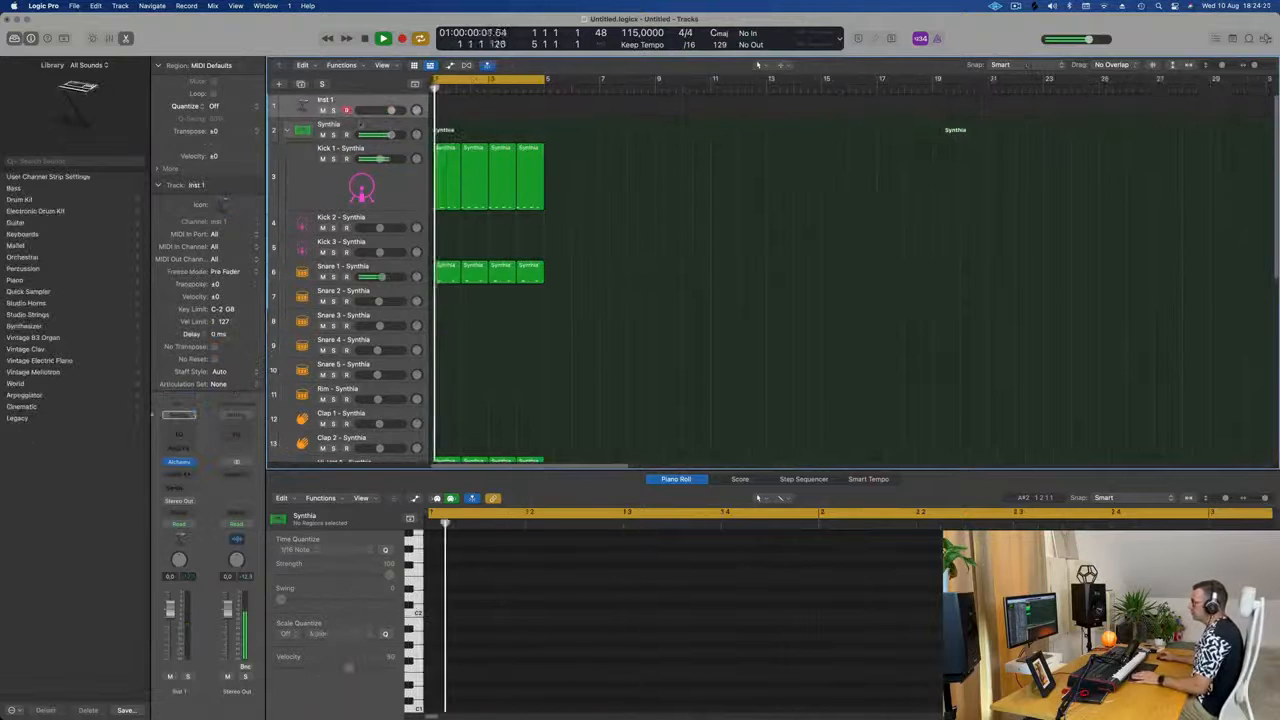
{"action": "left_click_drag", "start_coordinate": [360, 118], "coordinate": [357, 197]}
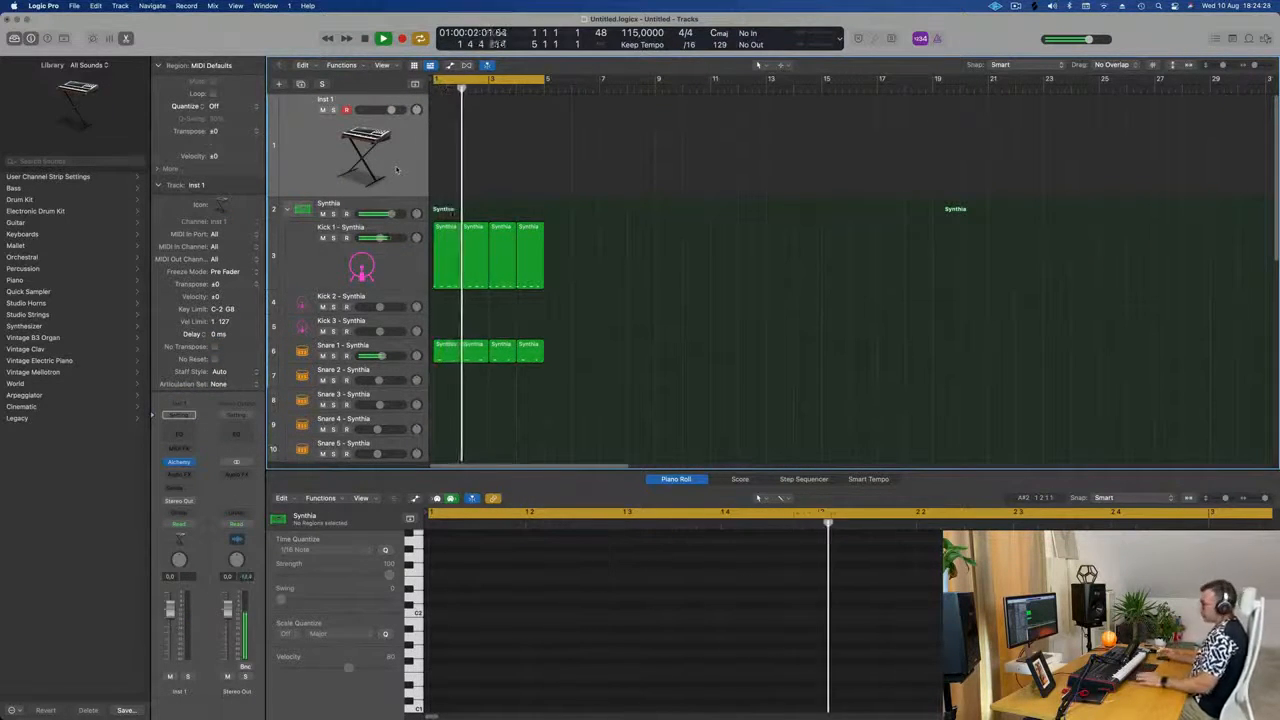
- Repeat all drum regions three times to fill bars 1 to 16
{"action": "key", "text": "super+a"}
{"action": "key", "text": "super+r"}
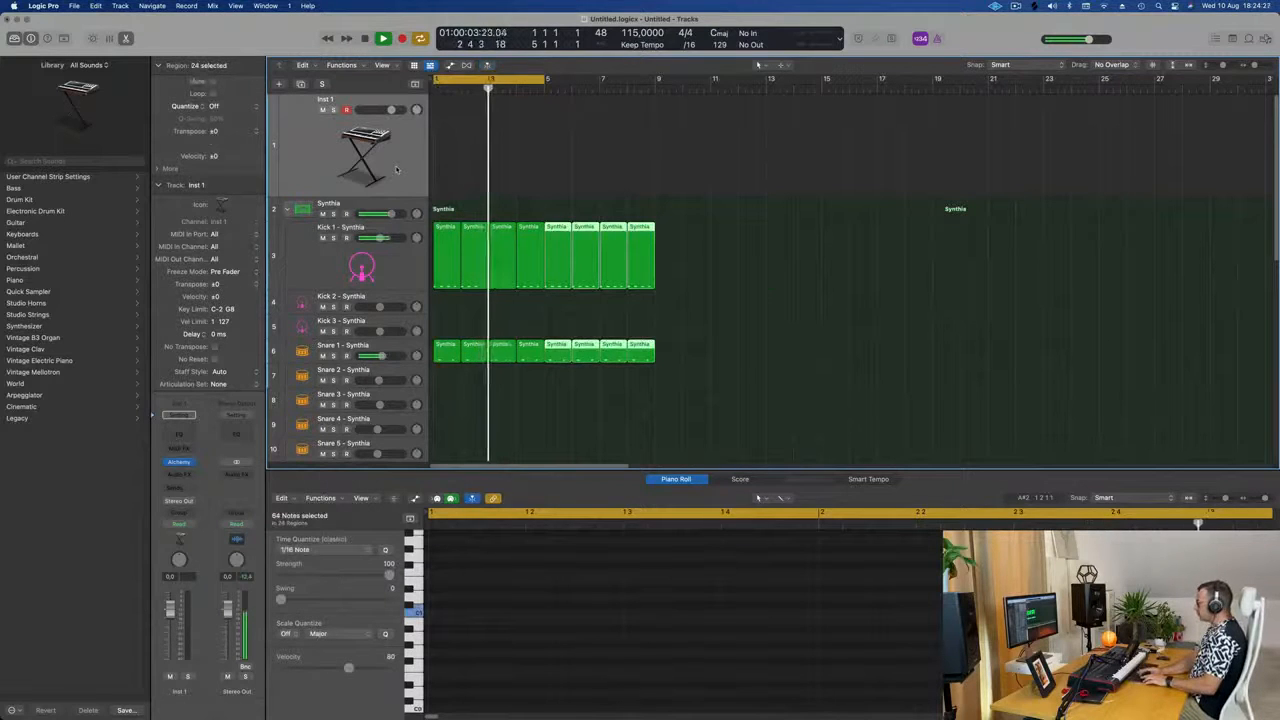
{"action": "key", "text": "super+r"}
{"action": "key", "text": "super+r"}
{"action": "key", "text": "super+Left"}
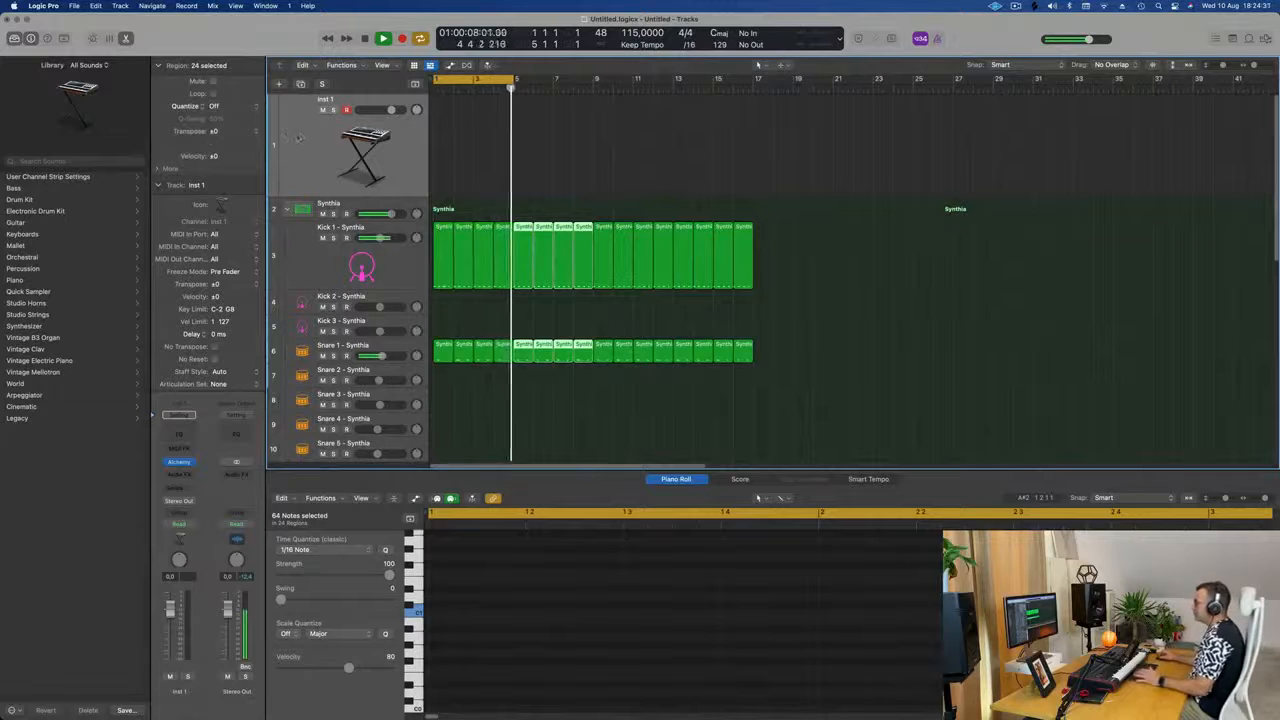
- Extend the cycle range to bars 1 to 16 and play from the start
{"action": "left_click", "coordinate": [449, 173]}
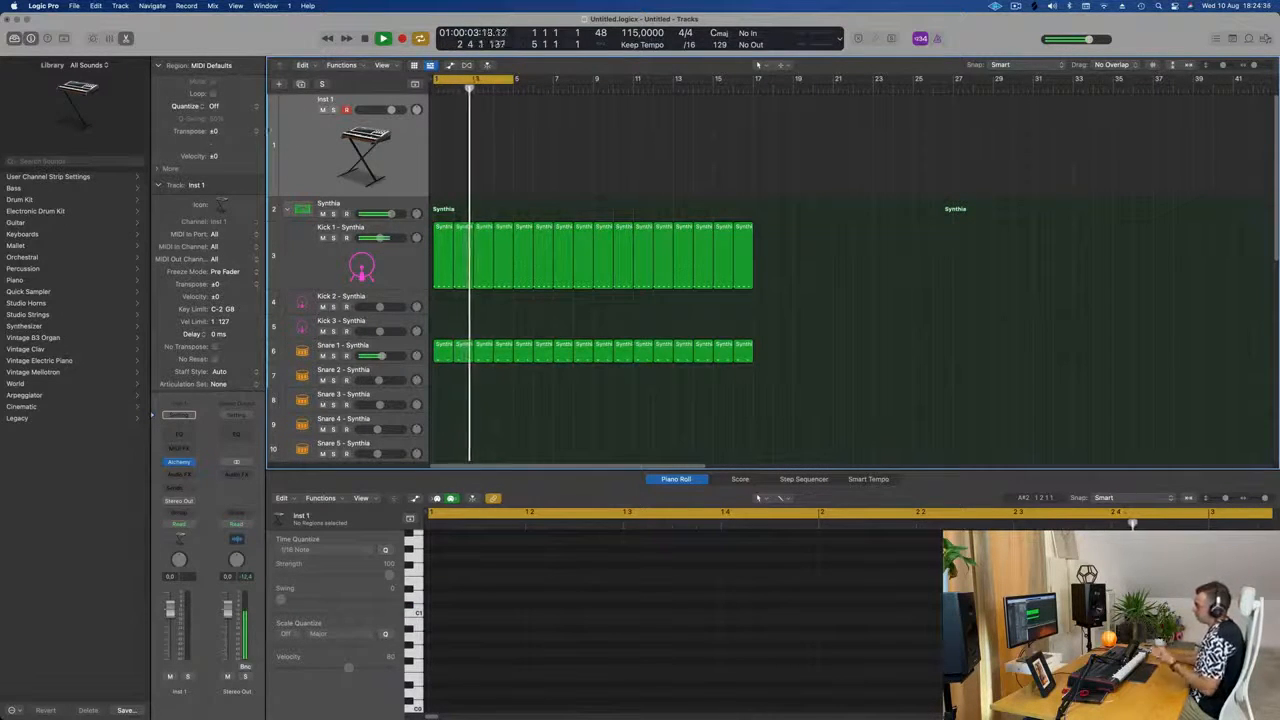
{"action": "left_click_drag", "start_coordinate": [517, 82], "coordinate": [756, 80]}
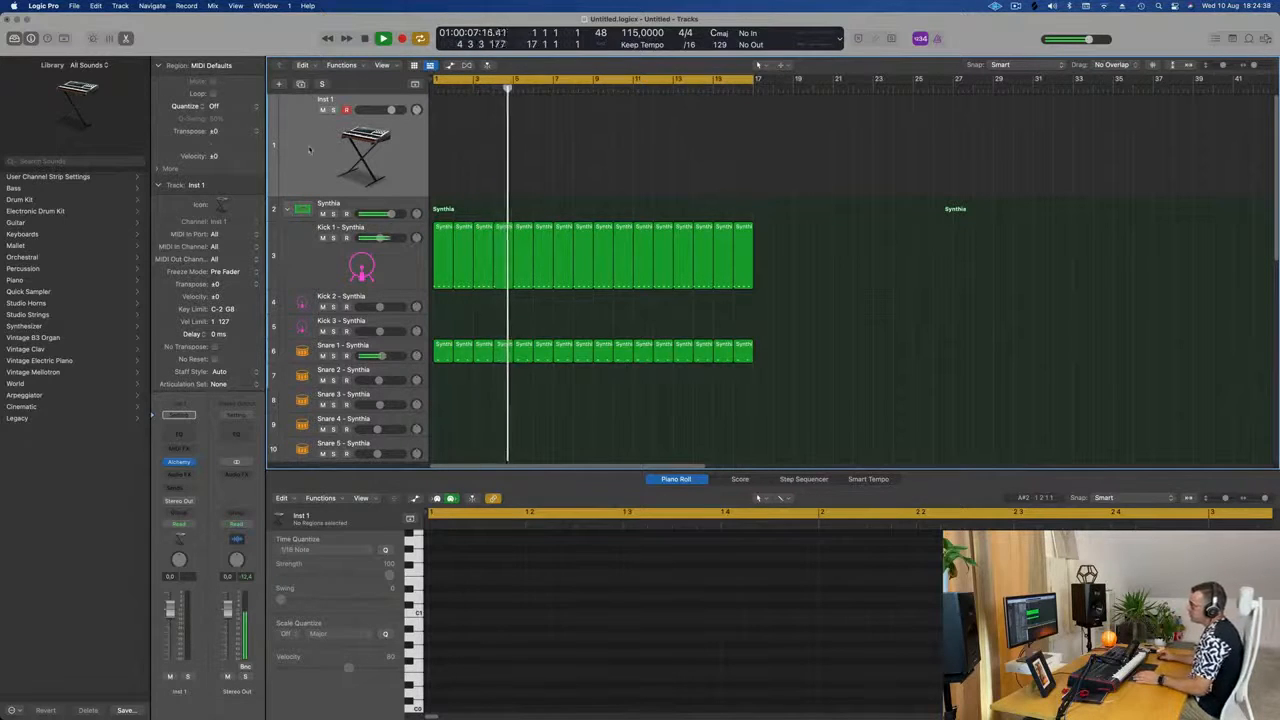
{"action": "key", "text": "Return"}
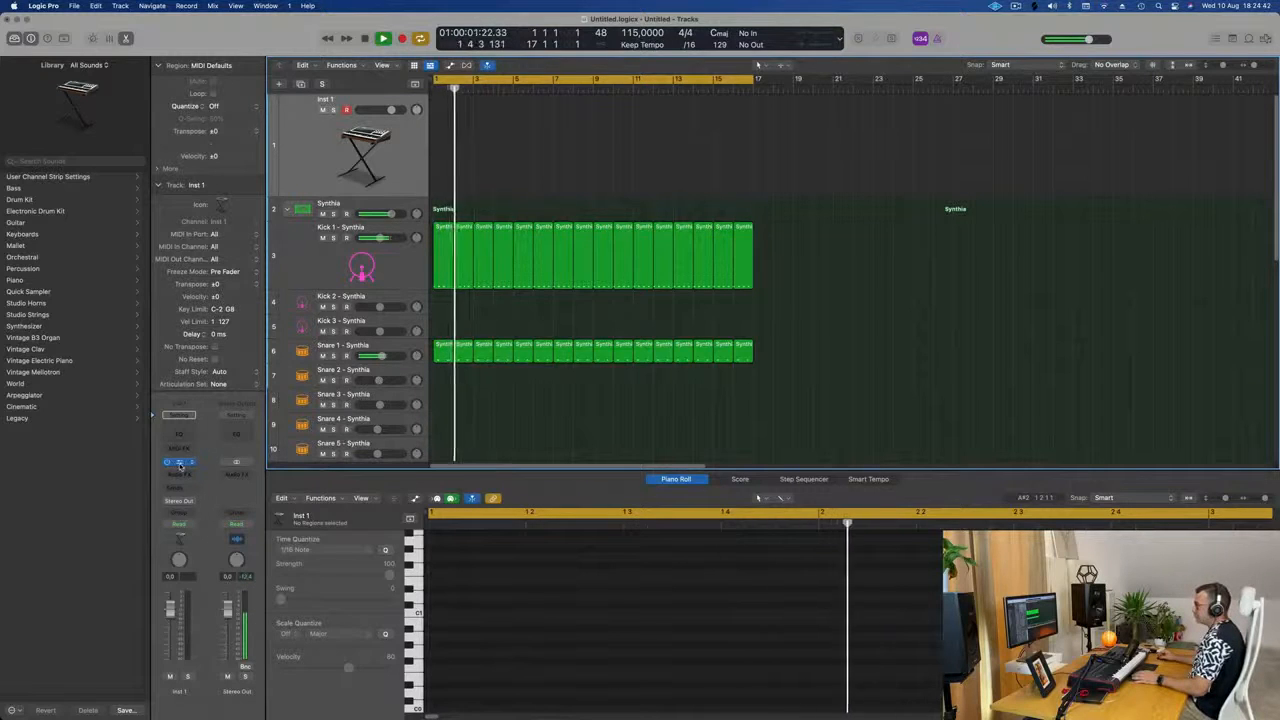
- Load the Brass preset Brassy Analog Sweep in Inst 1's Alchemy and move its window clear of the track
{"action": "left_click", "coordinate": [179, 463]}
{"action": "left_click_drag", "start_coordinate": [736, 157], "coordinate": [585, 167]}
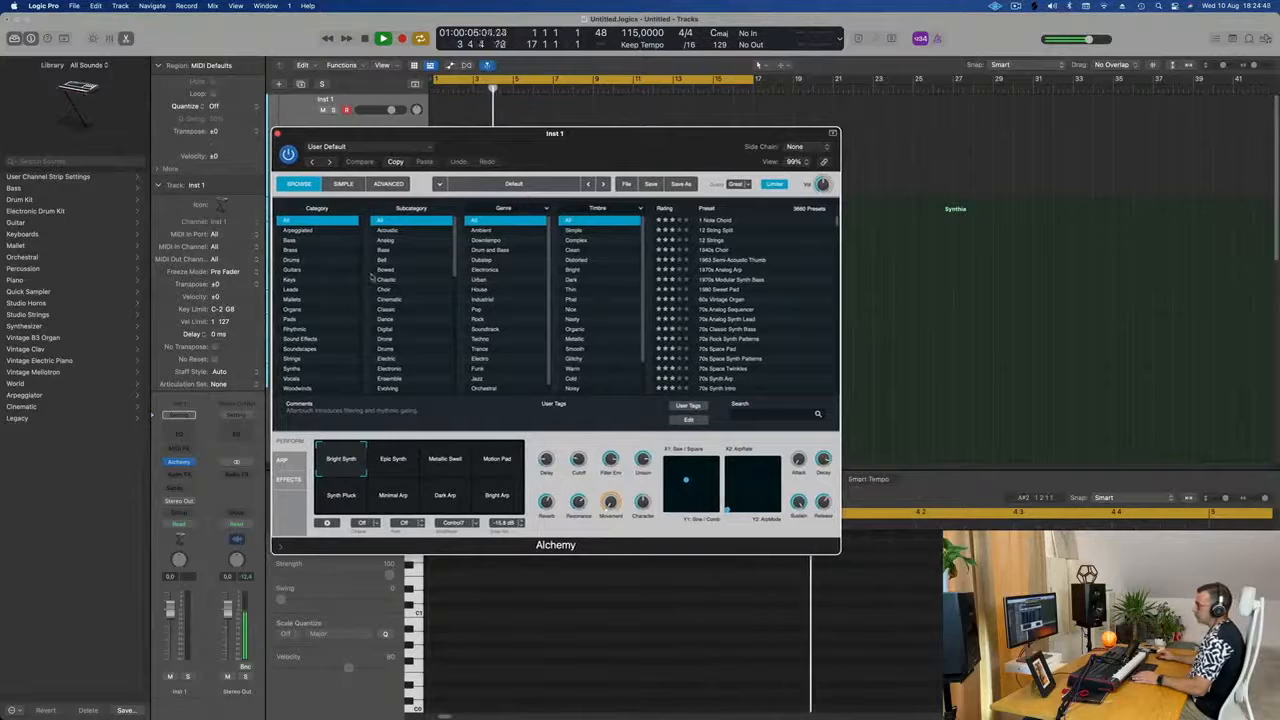
{"action": "left_click", "coordinate": [289, 250]}
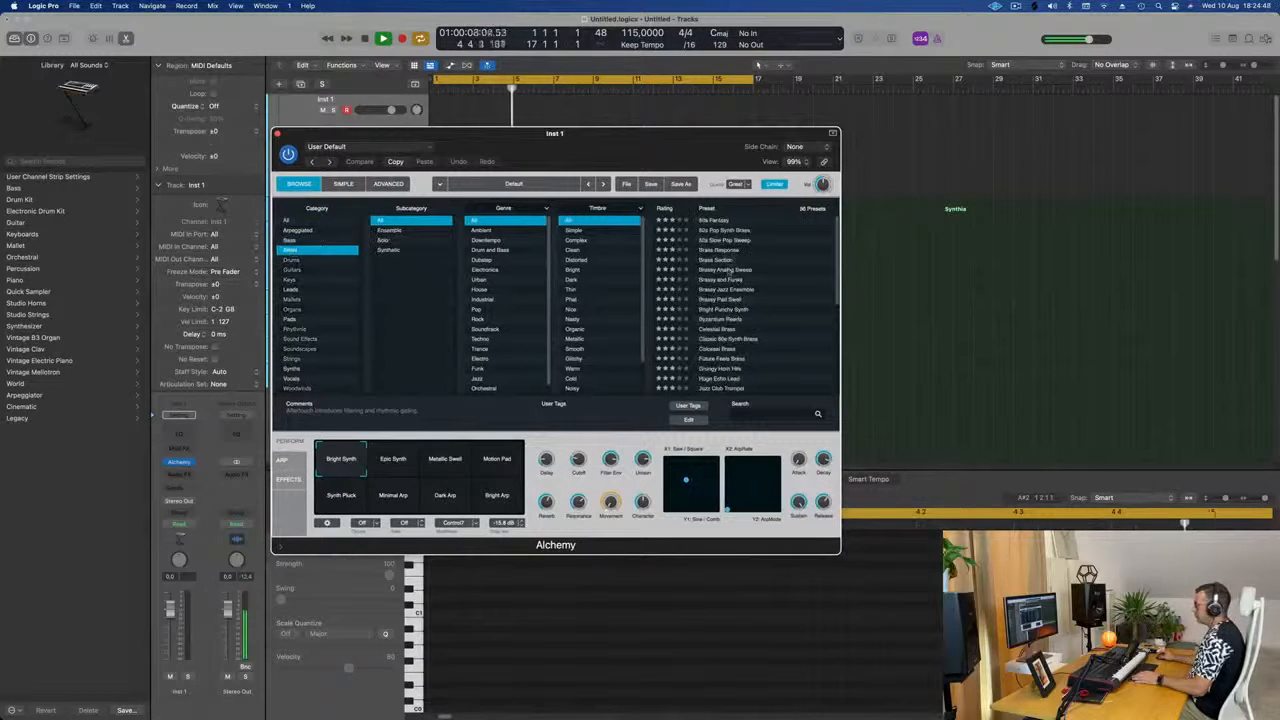
{"action": "left_click", "coordinate": [729, 270]}
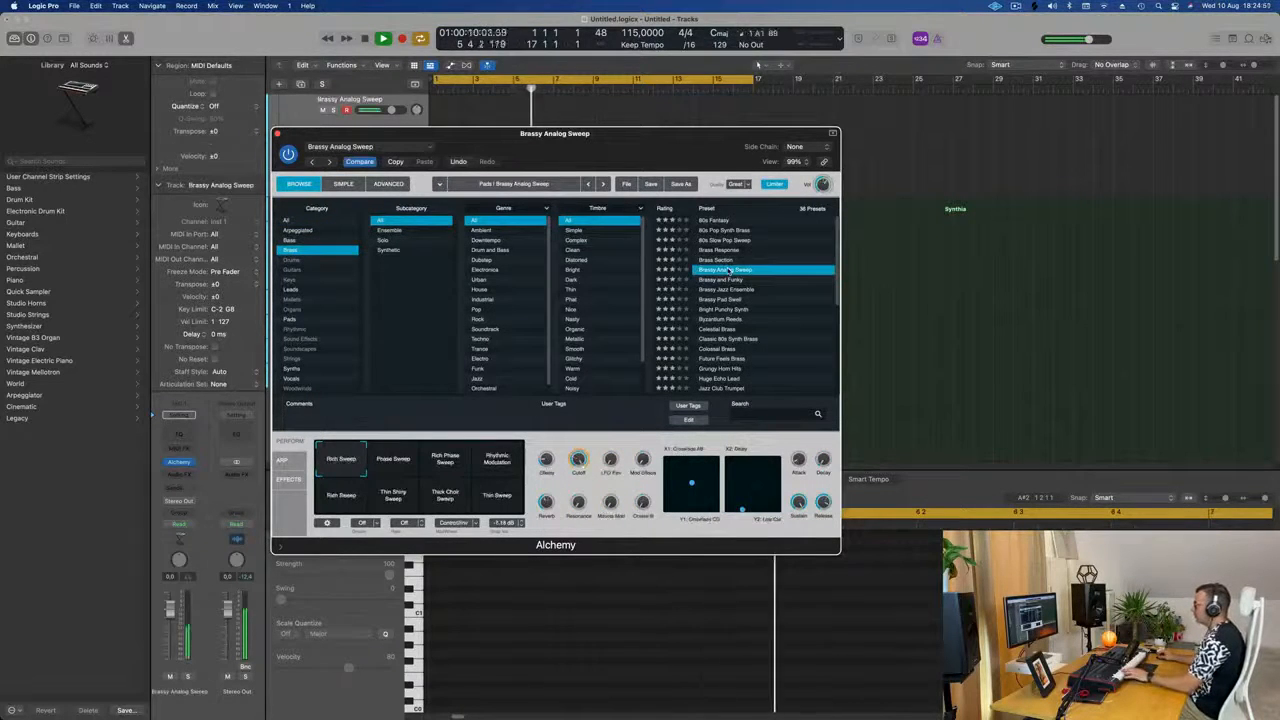
{"action": "left_click_drag", "start_coordinate": [654, 150], "coordinate": [802, 221]}
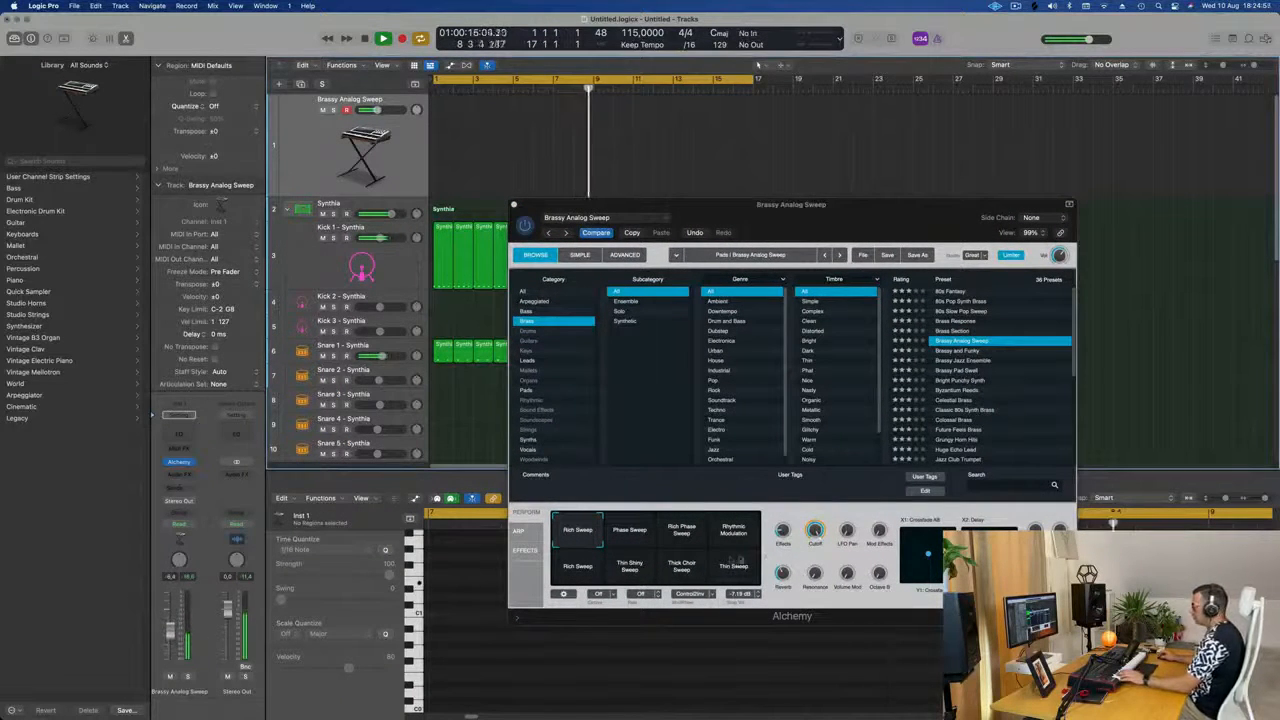
- Record a three-note phrase on the Brassy Analog Sweep track at bar 5, move the region to bar 1 and play it
{"action": "left_click", "coordinate": [808, 594]}
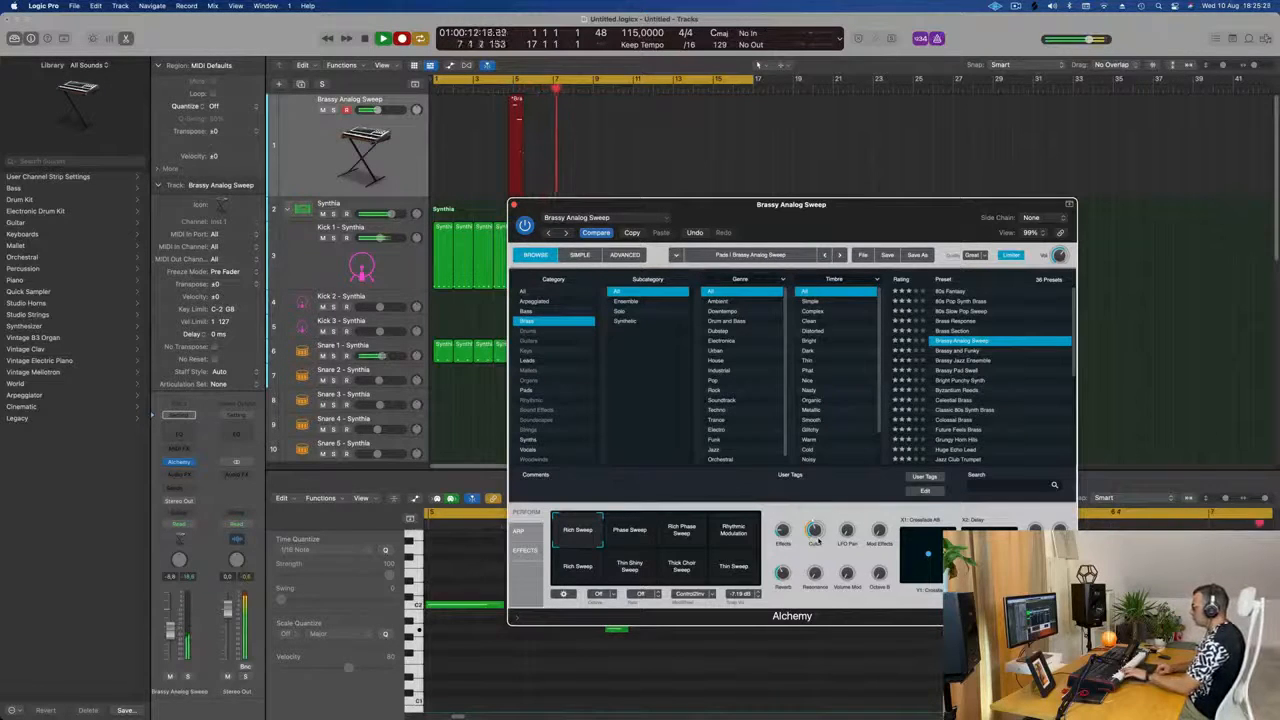
{"action": "key", "text": "space"}
{"action": "key", "text": "space"}
{"action": "left_click_drag", "start_coordinate": [549, 101], "coordinate": [460, 102]}
{"action": "key", "text": "space"}
- Move the long third note of the Brassy Analog Sweep region to beat 3 of bar 1 and play it back
{"action": "left_click_drag", "start_coordinate": [574, 204], "coordinate": [886, 148]}
{"action": "scroll", "coordinate": [679, 600], "scroll_direction": "down", "scroll_amount": 2}
{"action": "scroll", "coordinate": [670, 602], "scroll_direction": "up", "scroll_amount": 3}
{"action": "scroll", "coordinate": [667, 599], "scroll_direction": "down", "scroll_amount": 2}
{"action": "scroll", "coordinate": [650, 608], "scroll_direction": "down", "scroll_amount": 1}
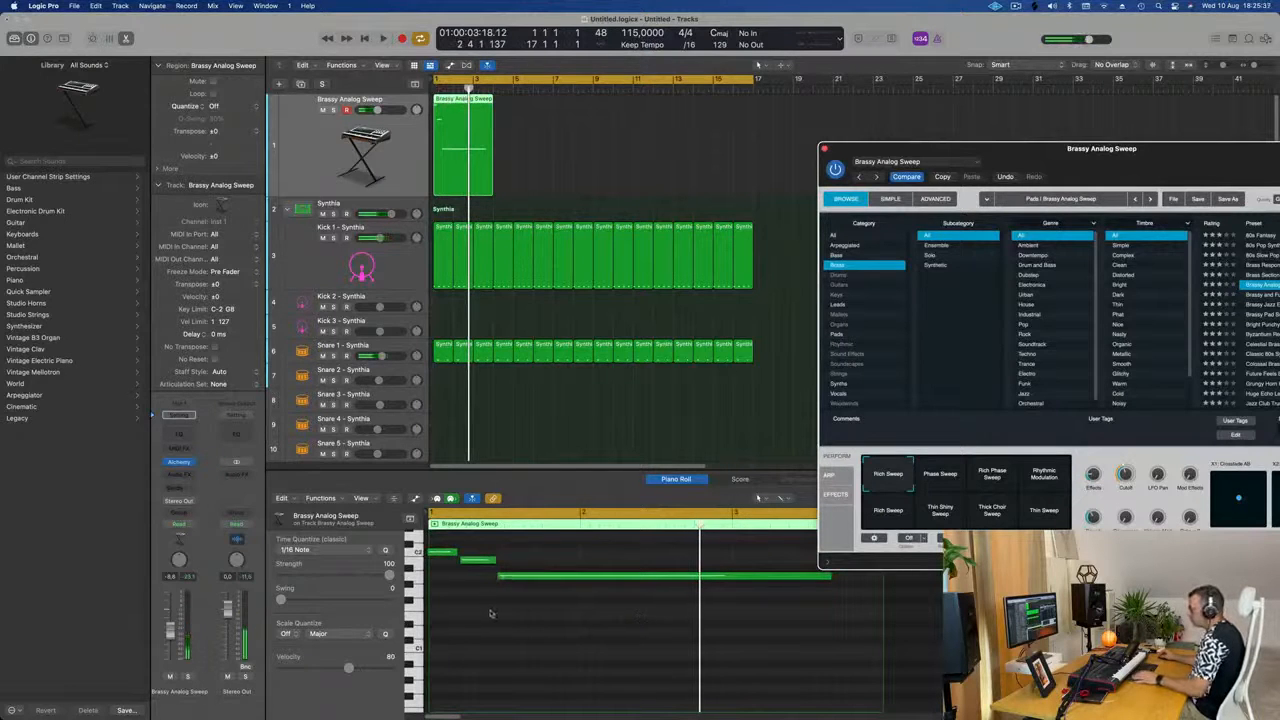
{"action": "left_click_drag", "start_coordinate": [503, 579], "coordinate": [509, 578]}
{"action": "key", "text": "space"}
{"action": "key", "text": "space"}
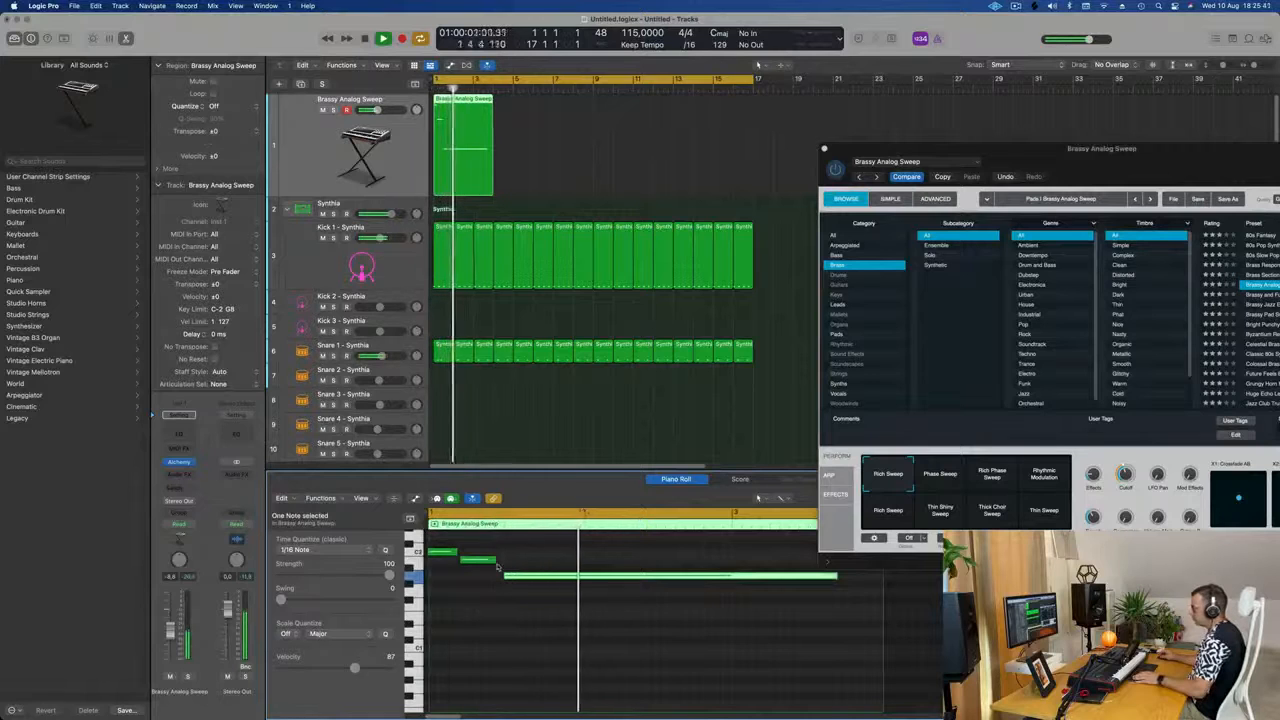
- Nudge the phrase's second note toward the third, trim the first two notes' lengths so they sit back to back, and replay from the start
{"action": "left_click", "coordinate": [480, 562]}
{"action": "left_click_drag", "start_coordinate": [480, 562], "coordinate": [505, 562]}
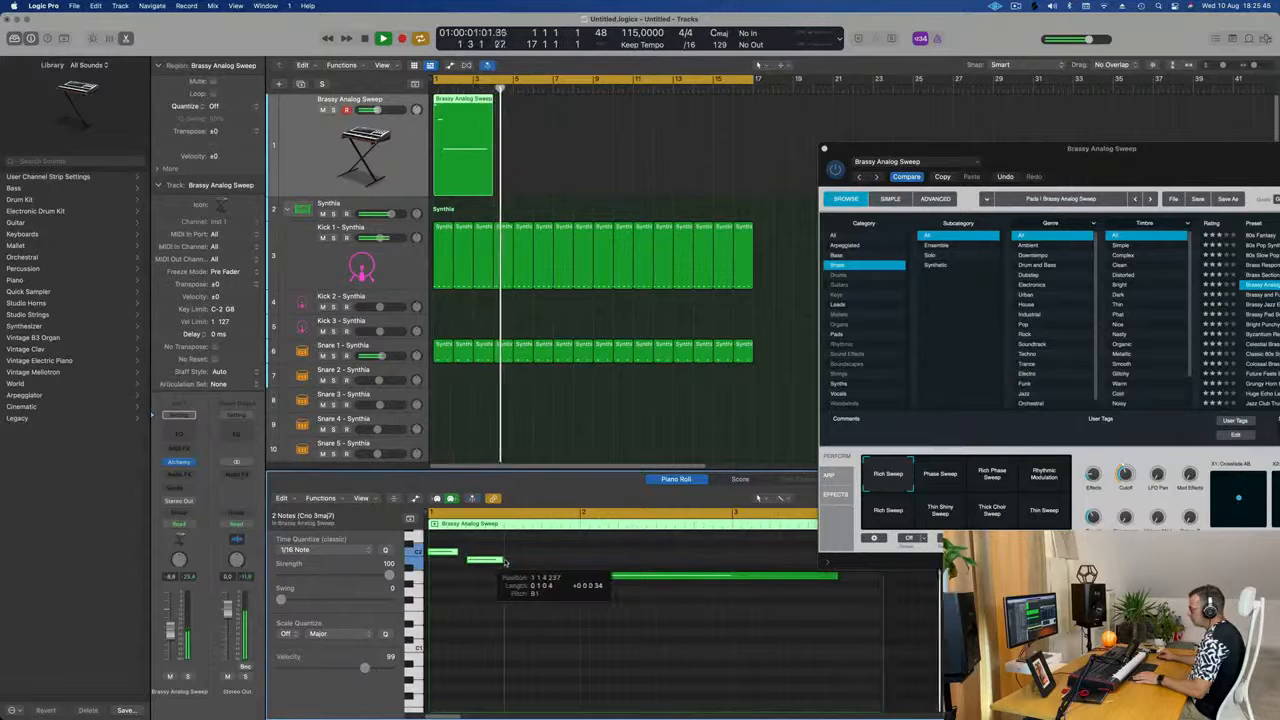
{"action": "left_click", "coordinate": [456, 551]}
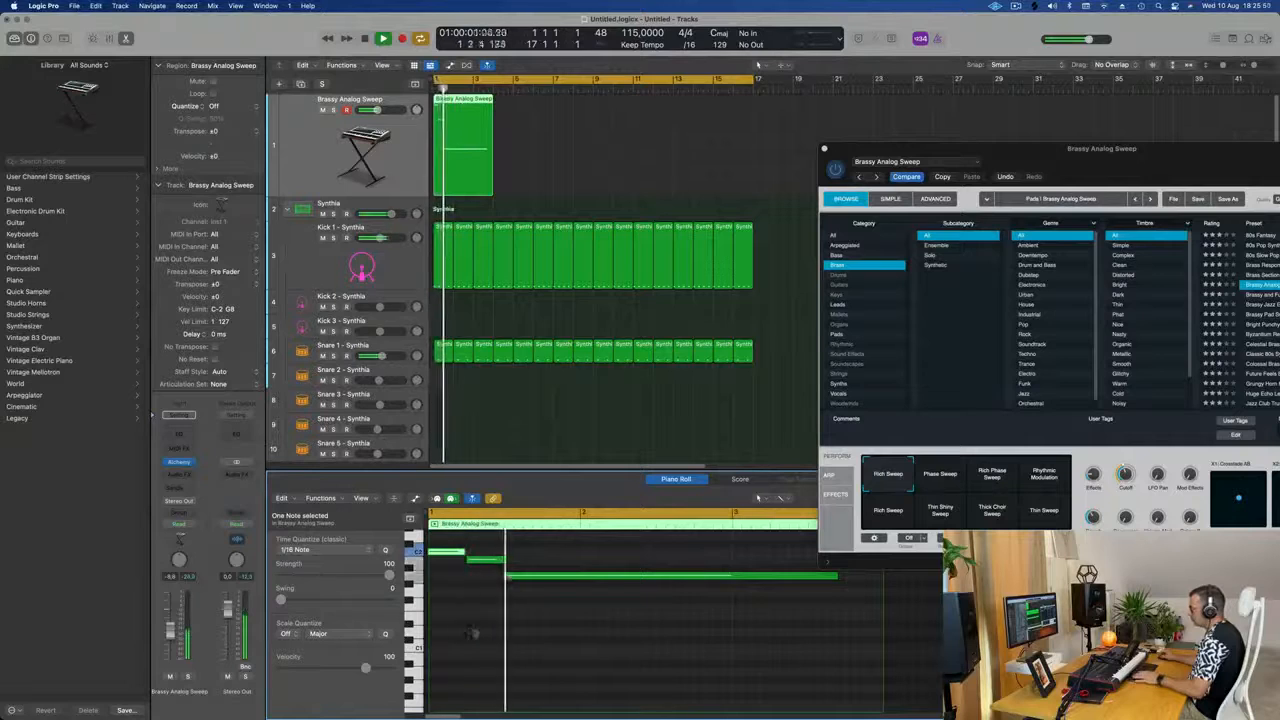
{"action": "left_click_drag", "start_coordinate": [503, 561], "coordinate": [498, 561]}
{"action": "key", "text": "Return"}
{"action": "key", "text": "super+Left"}
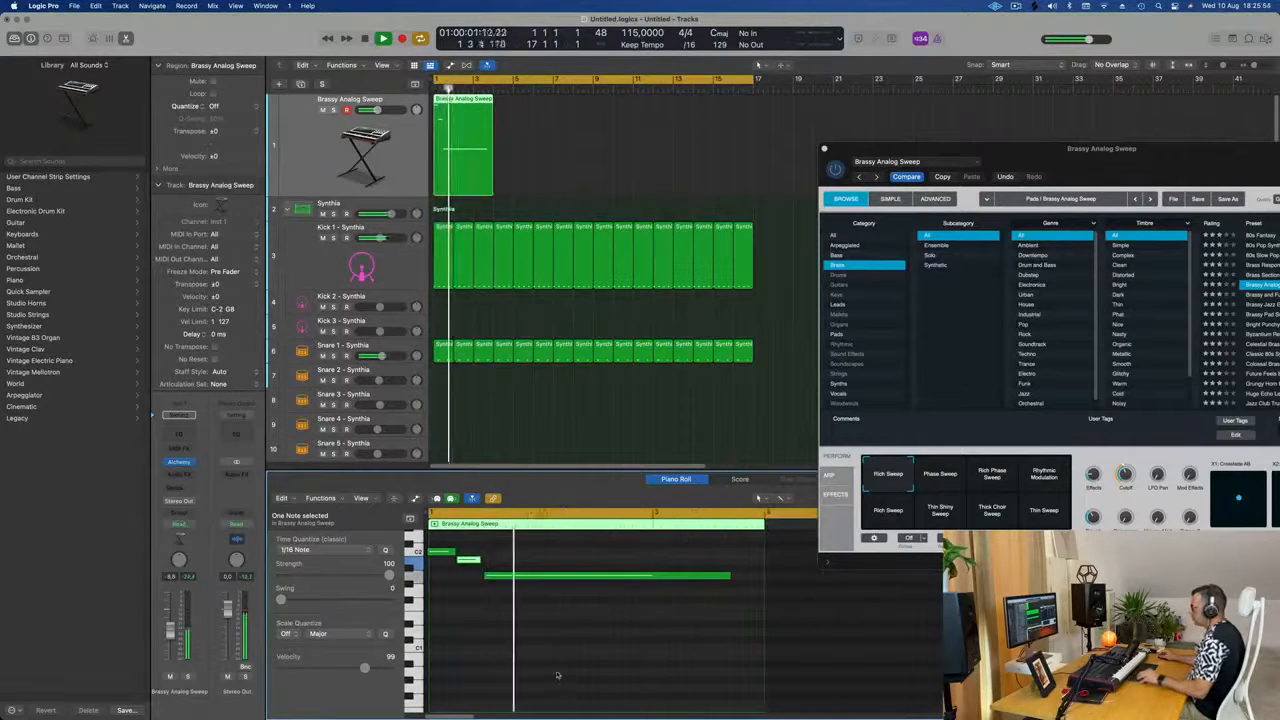
- Move the Alchemy window, stop playback and extend the Brassy Analog Sweep region to a length of 4 bars
{"action": "left_click_drag", "start_coordinate": [1054, 178], "coordinate": [970, 218]}
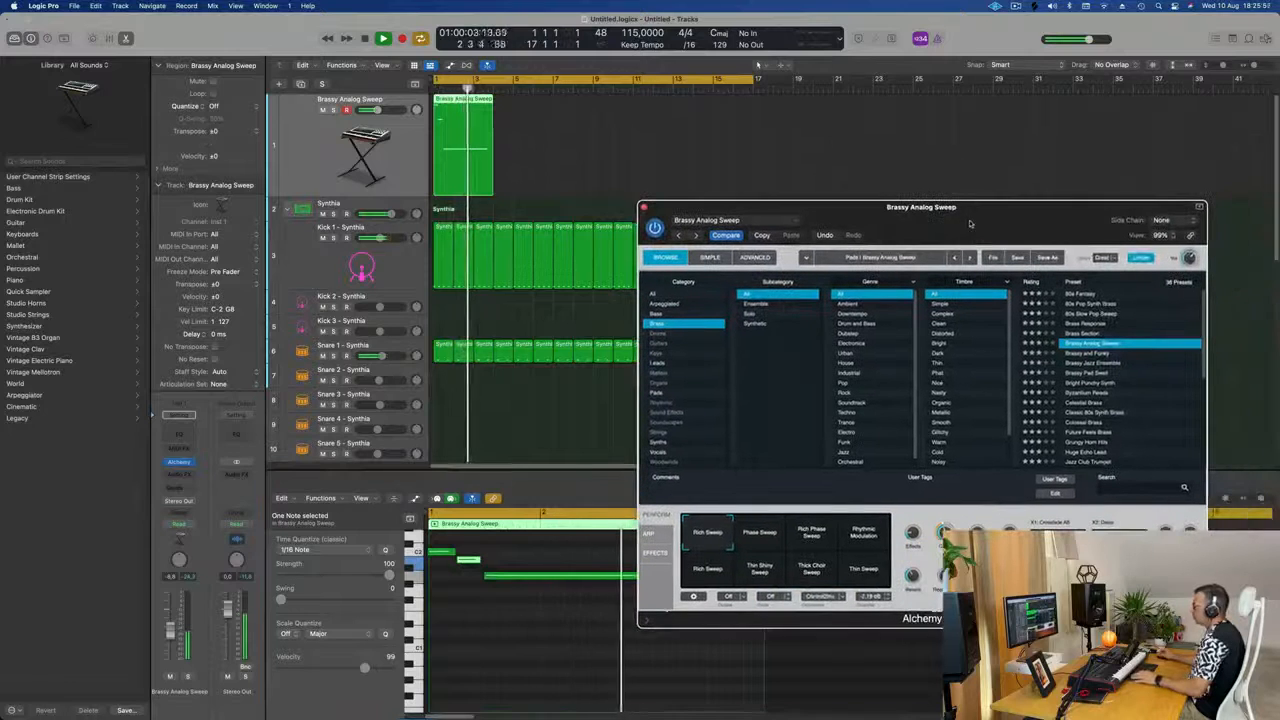
{"action": "key", "text": "super+Right"}
{"action": "key", "text": "super+Right"}
{"action": "key", "text": "super+Right"}
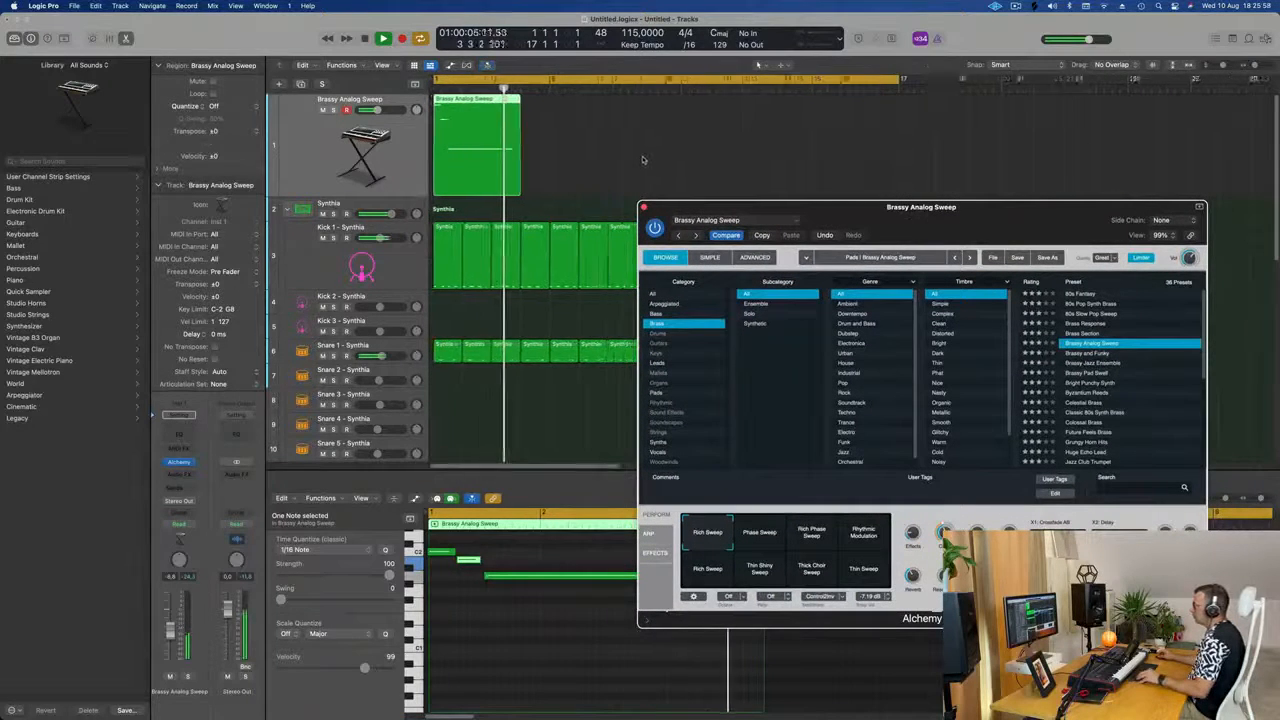
{"action": "key", "text": "super+Left"}
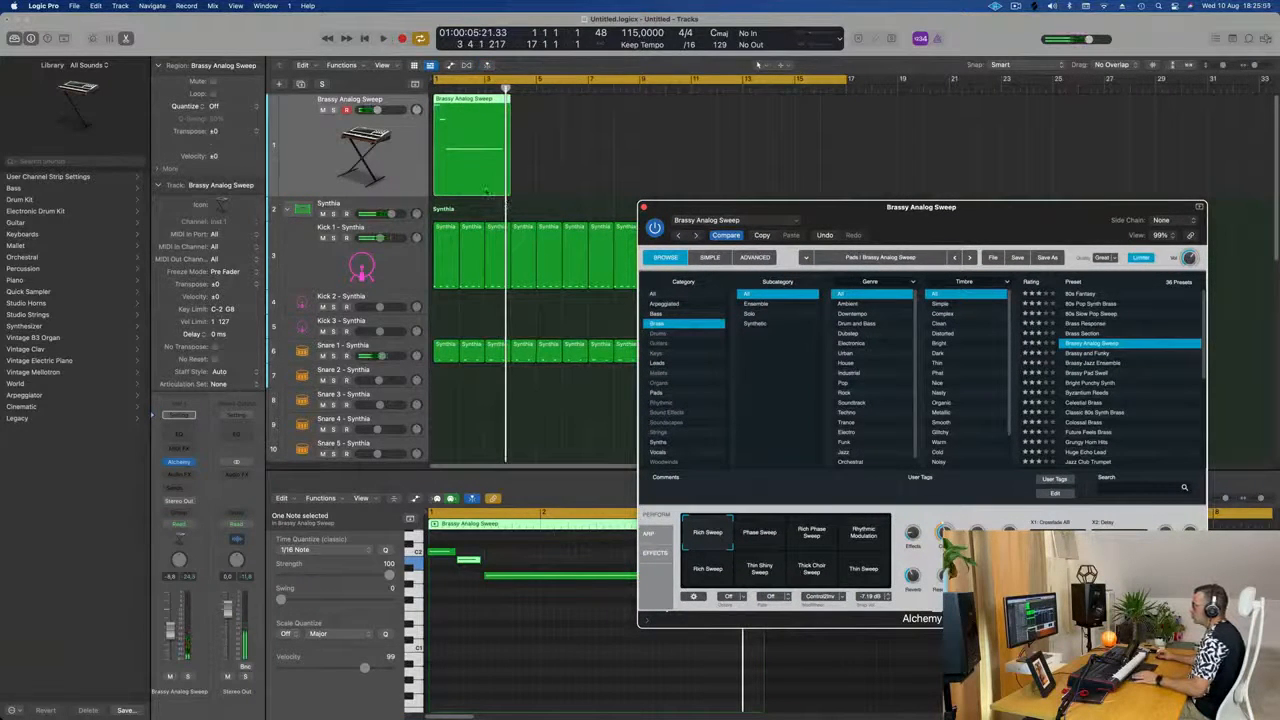
{"action": "left_click", "coordinate": [510, 195]}
{"action": "left_click_drag", "start_coordinate": [510, 195], "coordinate": [537, 195]}
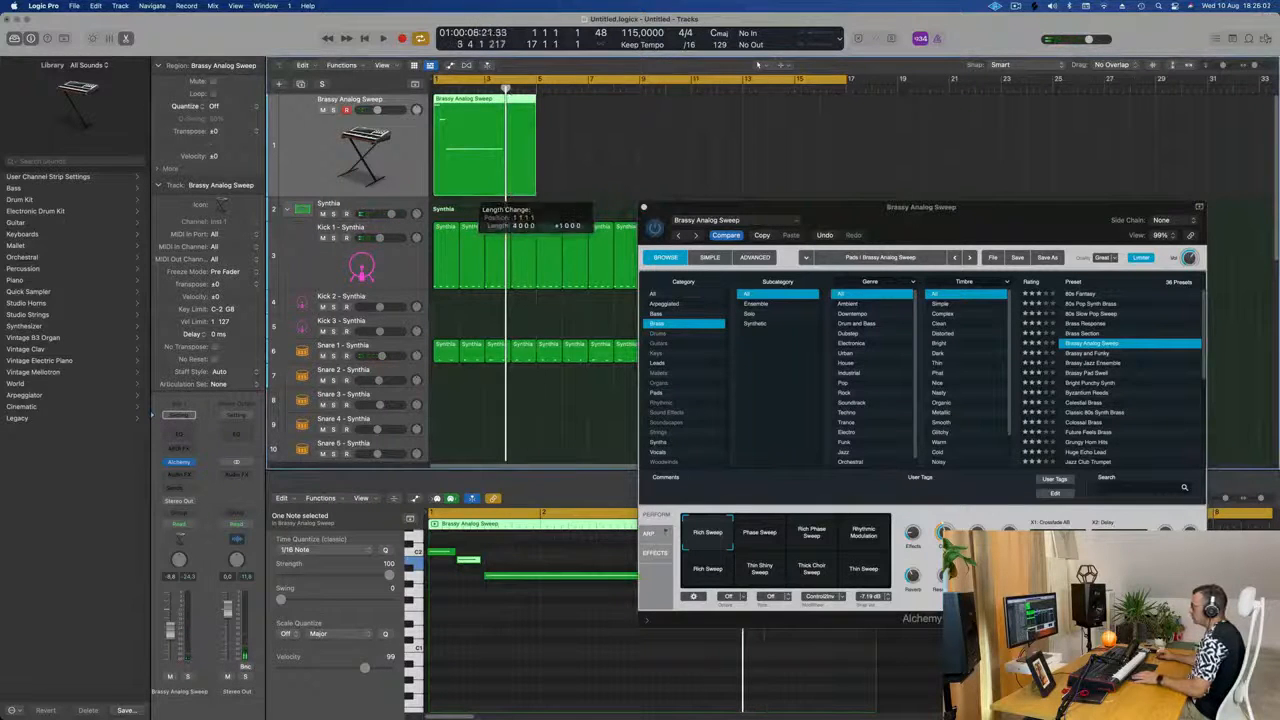
- Move the Alchemy window clear of the editor, stretch the long third note to the end of the 4-bar region, and play it
{"action": "left_click_drag", "start_coordinate": [870, 212], "coordinate": [1175, 212]}
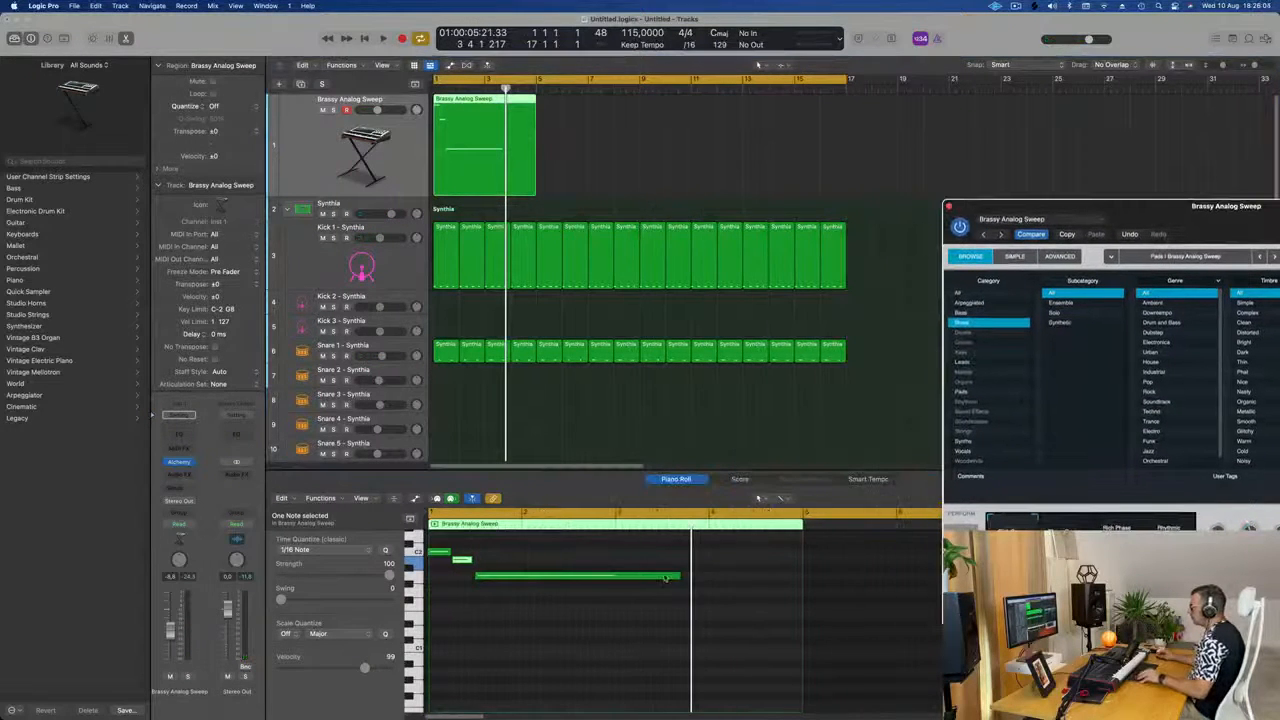
{"action": "left_click", "coordinate": [665, 577]}
{"action": "left_click_drag", "start_coordinate": [678, 576], "coordinate": [801, 582]}
{"action": "key", "text": "space"}
- Repeat the 4-bar Brassy Analog Sweep region three times to fill bars 1 to 16, and reposition the Alchemy window
{"action": "left_click_drag", "start_coordinate": [1190, 221], "coordinate": [744, 242]}
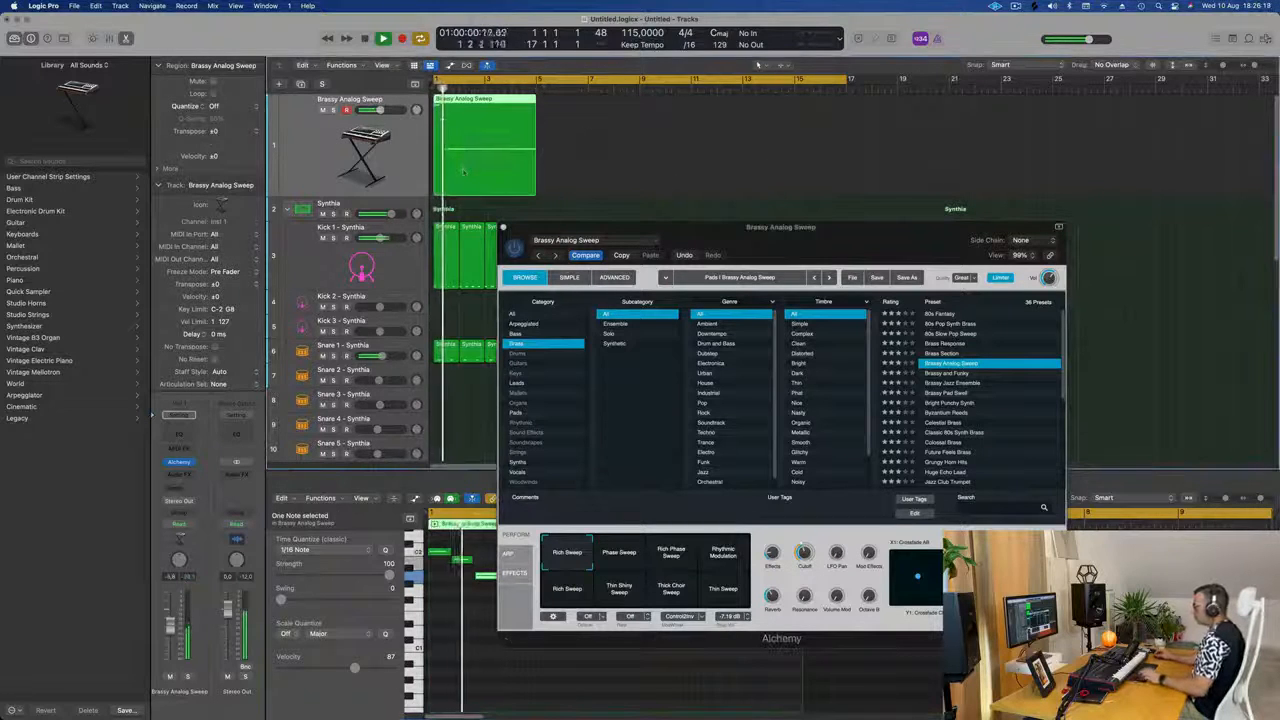
{"action": "key", "text": "super+r"}
{"action": "key", "text": "super+r"}
{"action": "key", "text": "super+r"}
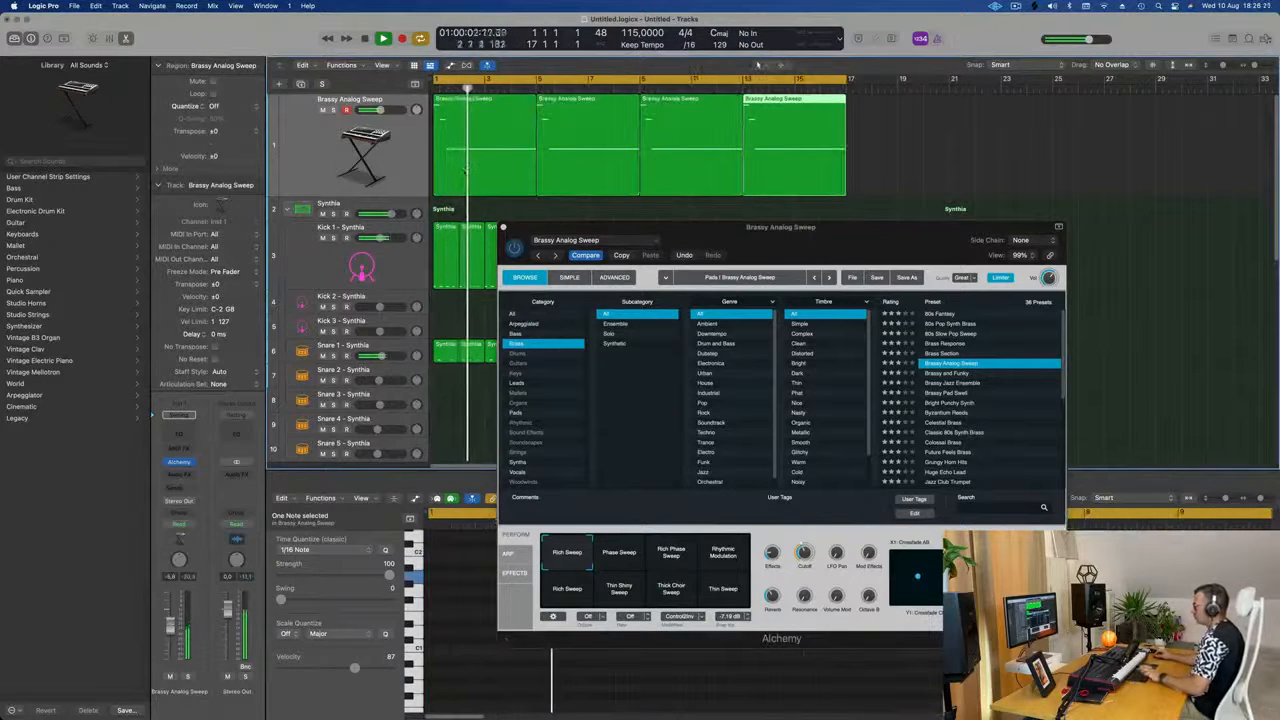
{"action": "left_click_drag", "start_coordinate": [692, 224], "coordinate": [652, 204]}
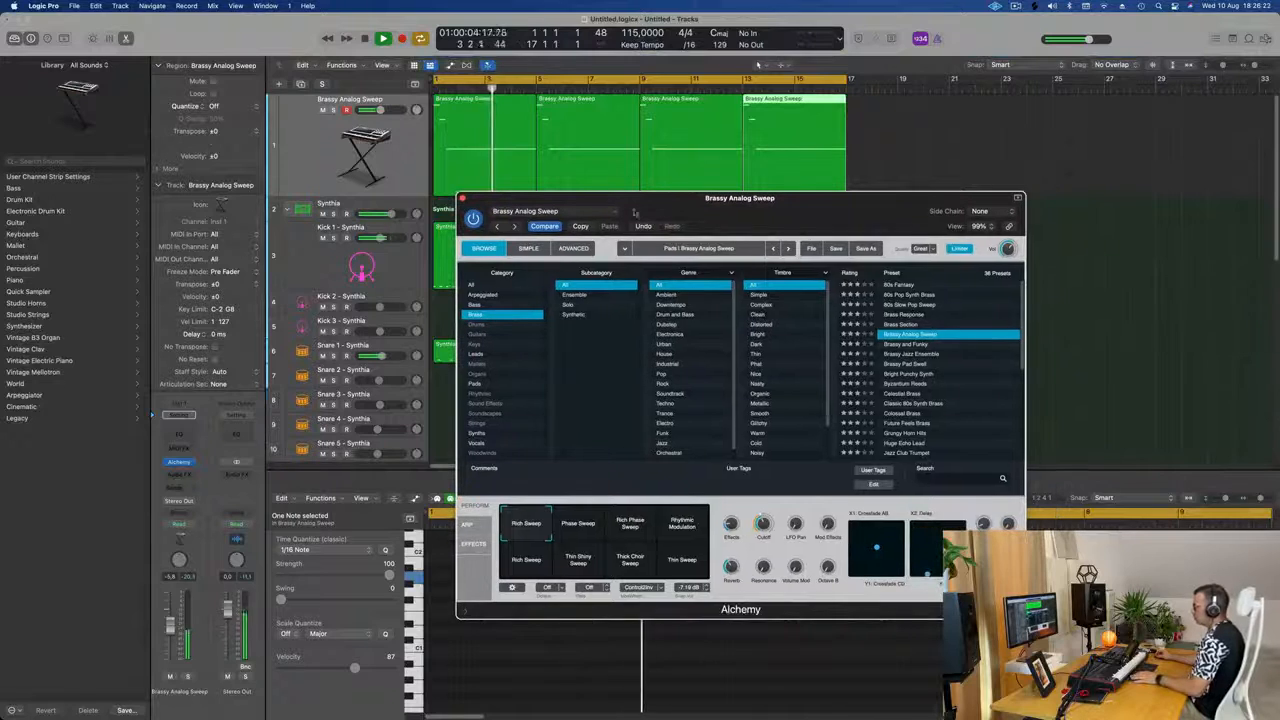
- Audition Alchemy's other performance snapshots, including Rhythmic Modulation and Thin Sweep, during playback and return to the first Rich Sweep
{"action": "left_click", "coordinate": [569, 531]}
{"action": "left_click", "coordinate": [636, 525]}
{"action": "left_click", "coordinate": [694, 524]}
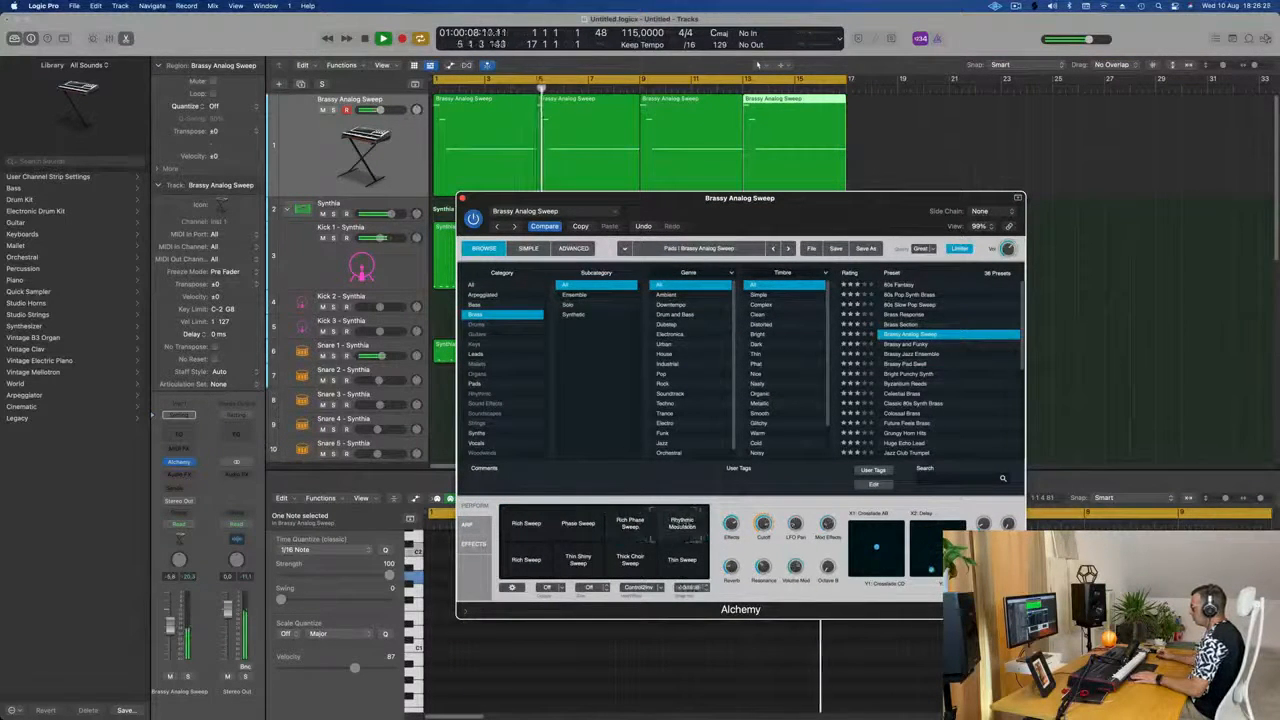
{"action": "key", "text": "space"}
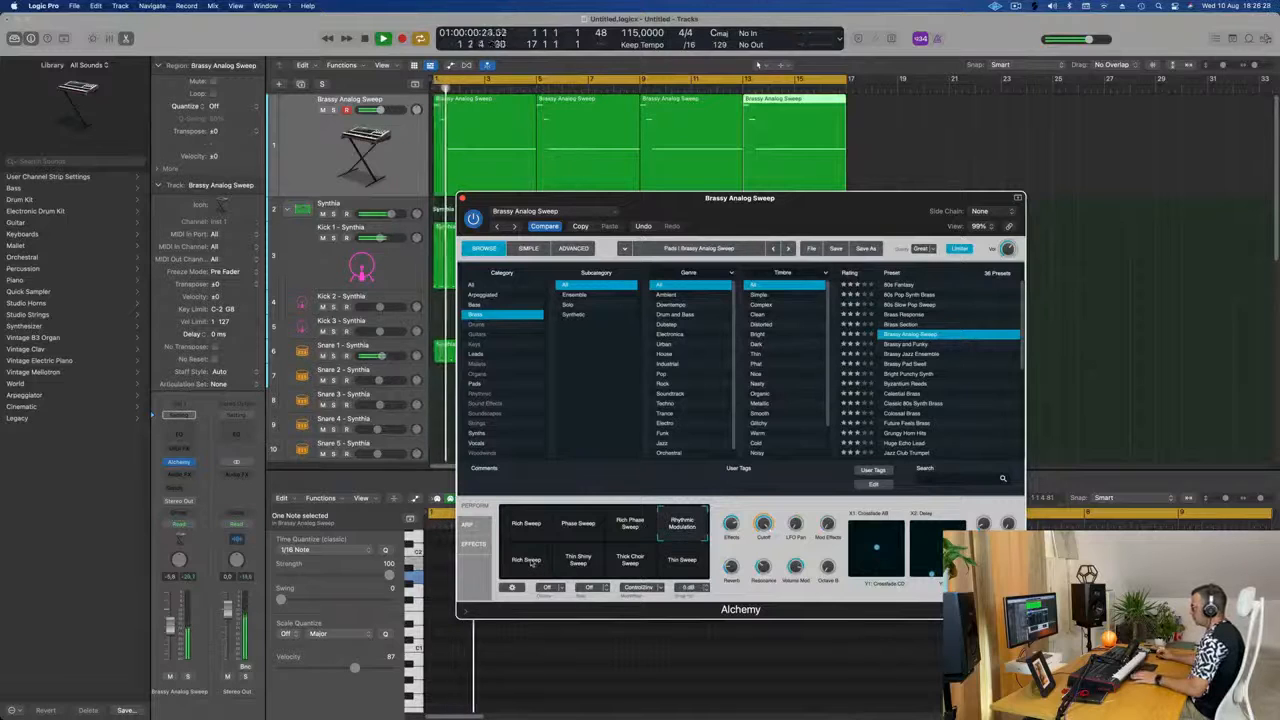
{"action": "left_click", "coordinate": [531, 563]}
{"action": "left_click", "coordinate": [598, 566]}
{"action": "left_click", "coordinate": [643, 567]}
{"action": "left_click", "coordinate": [690, 566]}
{"action": "key", "text": "space"}
{"action": "key", "text": "space"}
{"action": "left_click", "coordinate": [521, 526]}
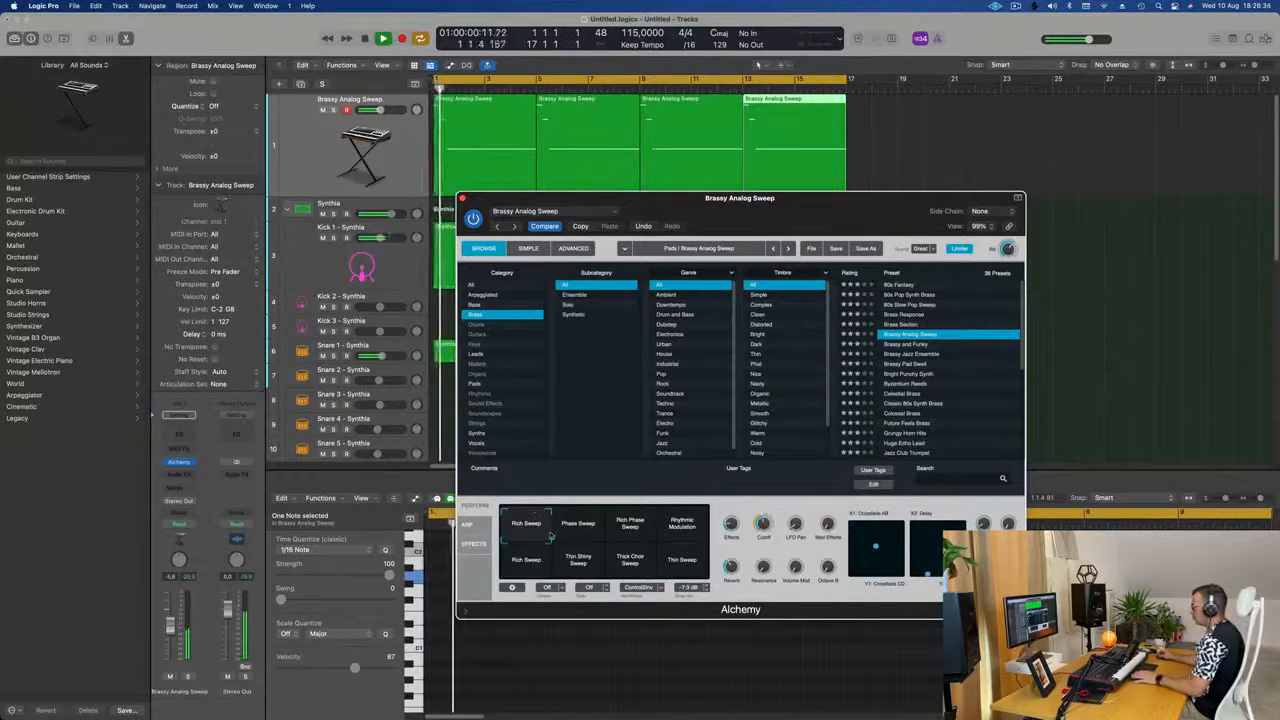
- Shape the Rich Sweep sound with Alchemy's Cutoff, LFO Pan and Mod Effects controls while replaying the phrase
{"action": "left_click_drag", "start_coordinate": [769, 526], "coordinate": [768, 526]}
{"action": "key", "text": "space"}
{"action": "key", "text": "space"}
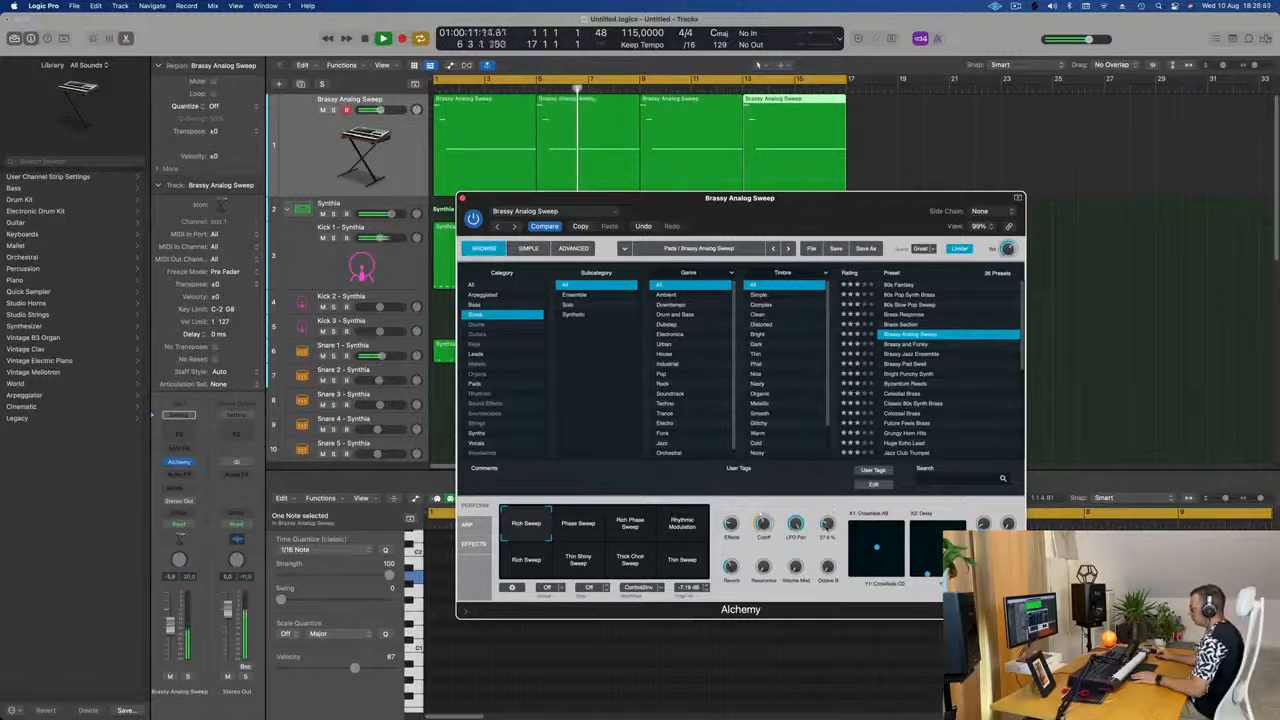
{"action": "key", "text": "Return"}
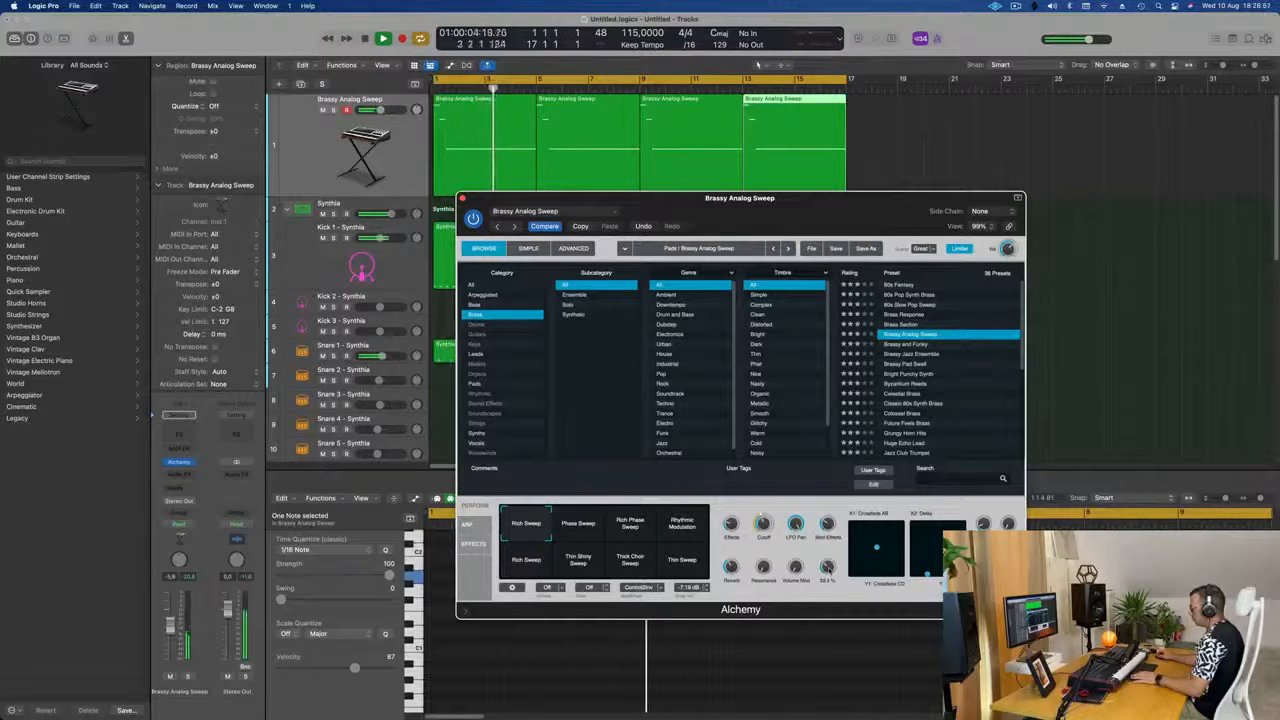
- Try out Alchemy's Octave B, Volume Mod and Effects controls on the brass sound, restarting playback from bar 1 to compare
{"action": "key", "text": "Return"}
{"action": "left_click_drag", "start_coordinate": [830, 566], "coordinate": [833, 557]}
{"action": "key", "text": "Return"}
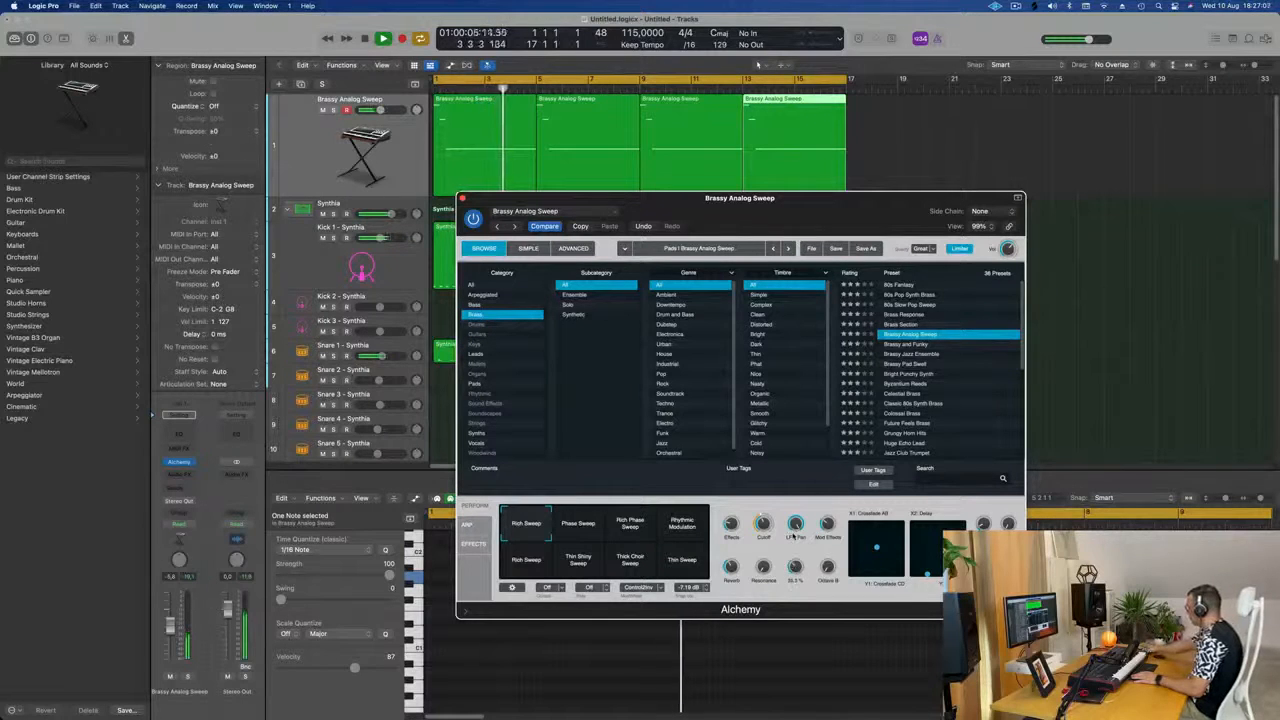
{"action": "key", "text": "Return"}
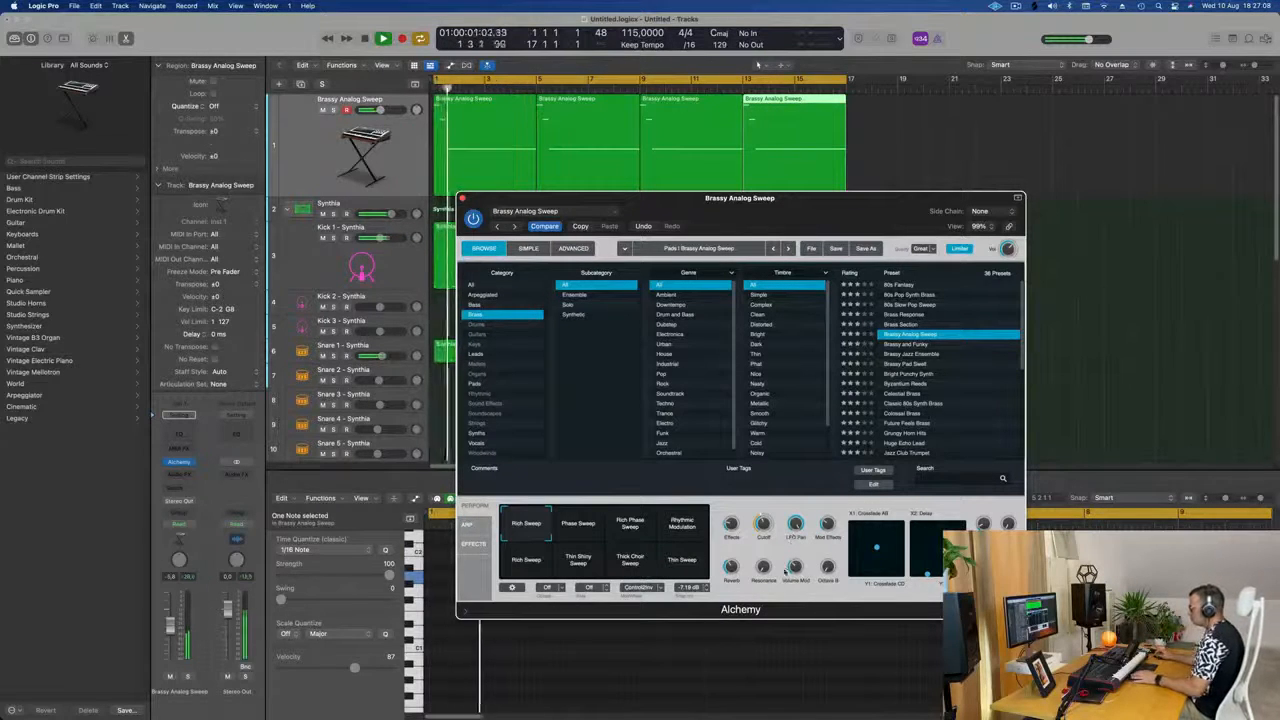
{"action": "key", "text": "Return"}
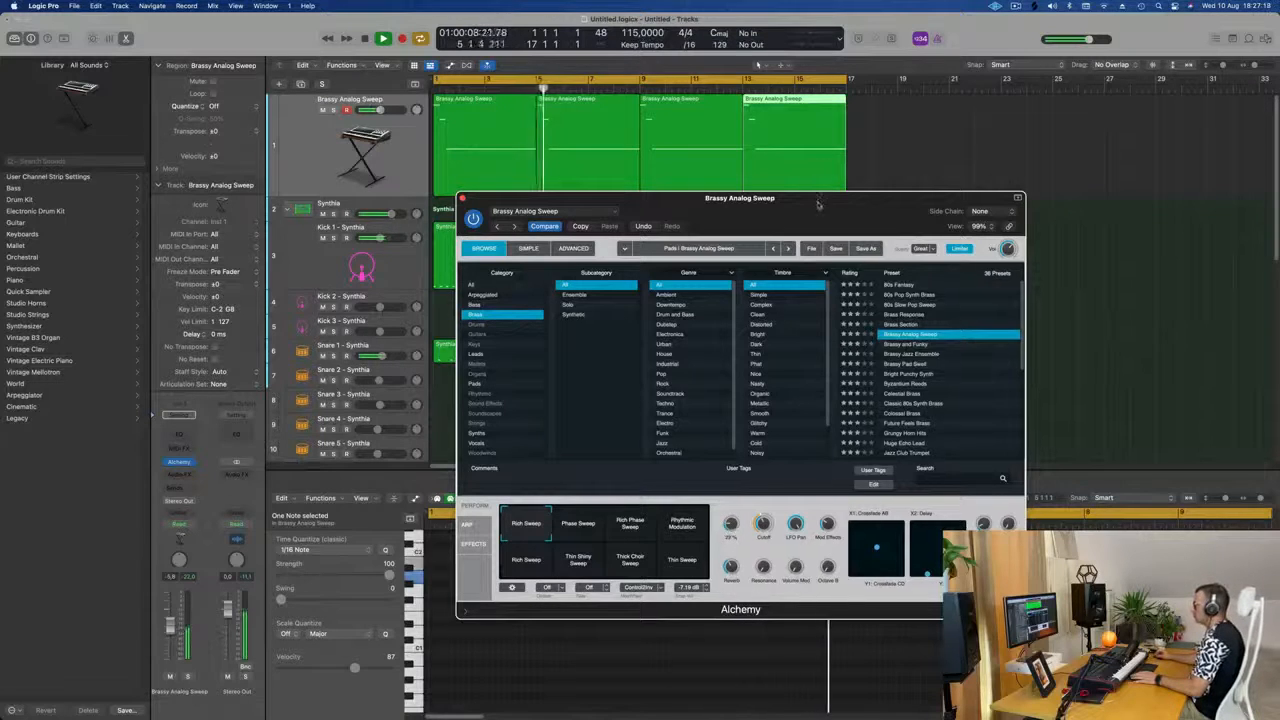
- Close the Alchemy window, select the Brassy Analog Sweep track with its four regions, and replay from the start
{"action": "left_click_drag", "start_coordinate": [639, 217], "coordinate": [621, 265]}
{"action": "left_click", "coordinate": [444, 247]}
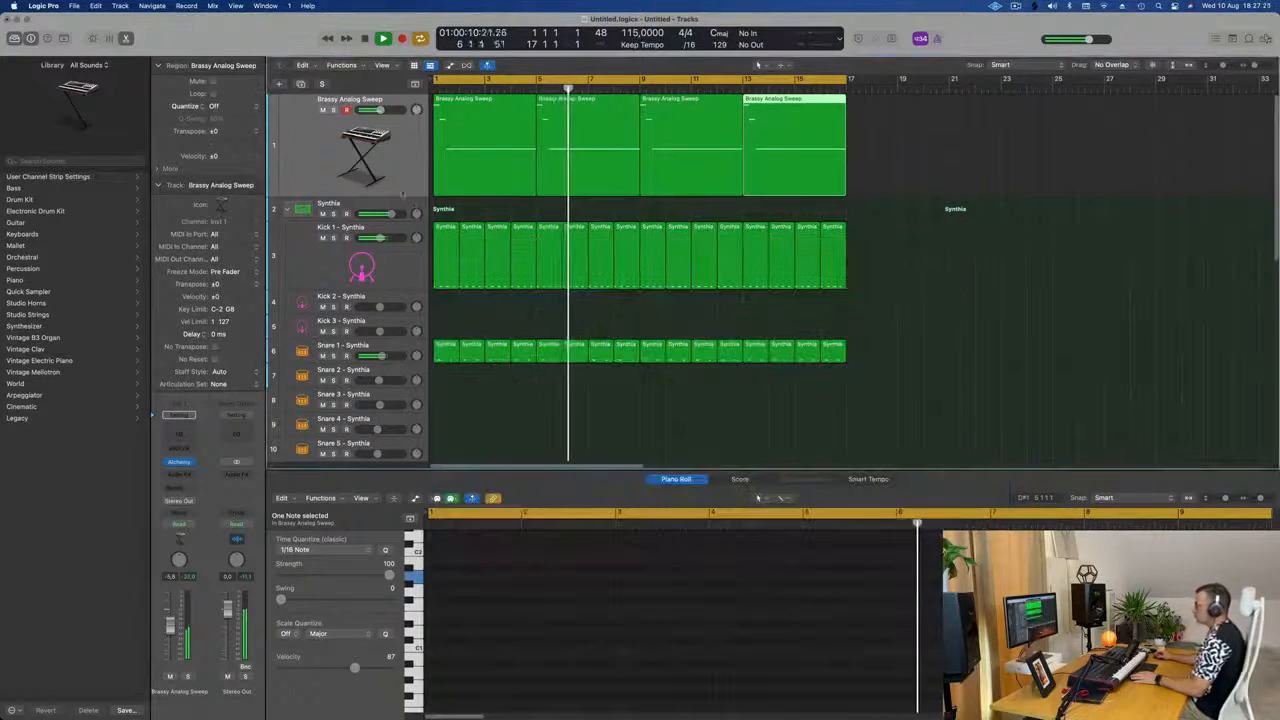
{"action": "left_click", "coordinate": [385, 172]}
{"action": "key", "text": "Return"}
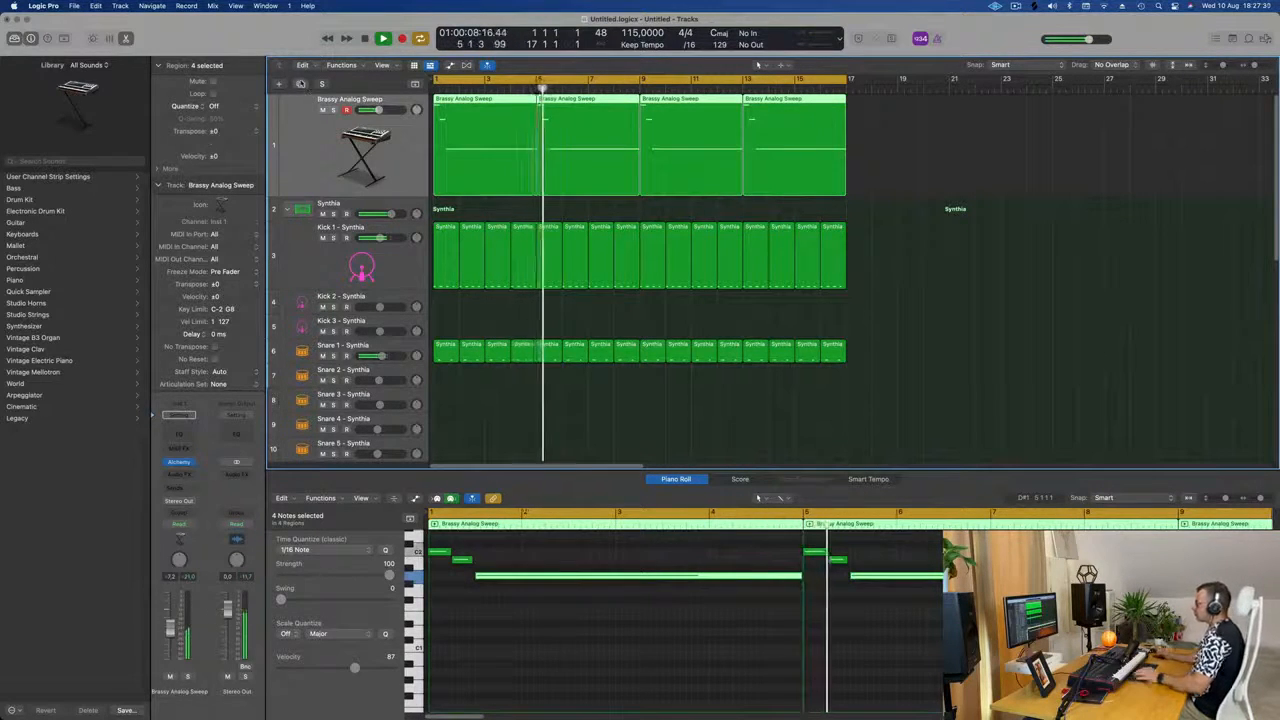
- Duplicate the Brassy Analog Sweep track, open the new track's Alchemy and filter its presets to the Bass category
{"action": "left_click", "coordinate": [300, 84]}
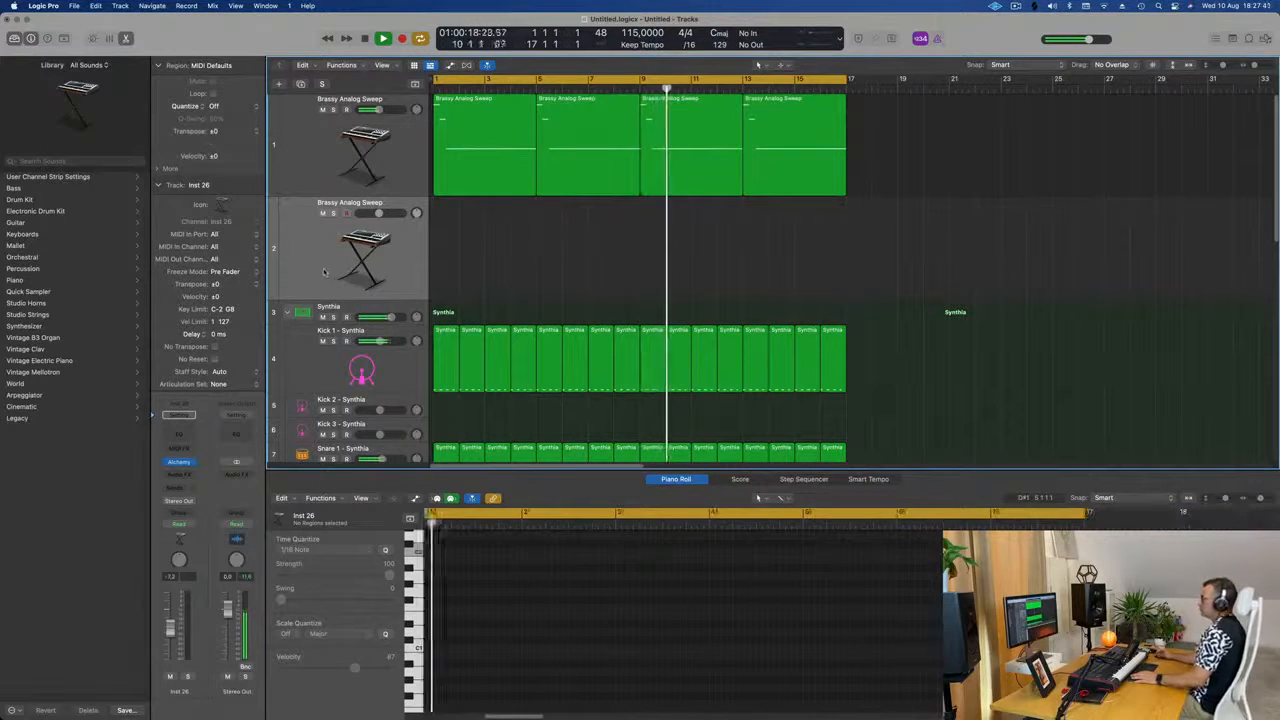
{"action": "left_click", "coordinate": [186, 459]}
{"action": "left_click_drag", "start_coordinate": [560, 142], "coordinate": [536, 143]}
{"action": "left_click", "coordinate": [397, 250]}
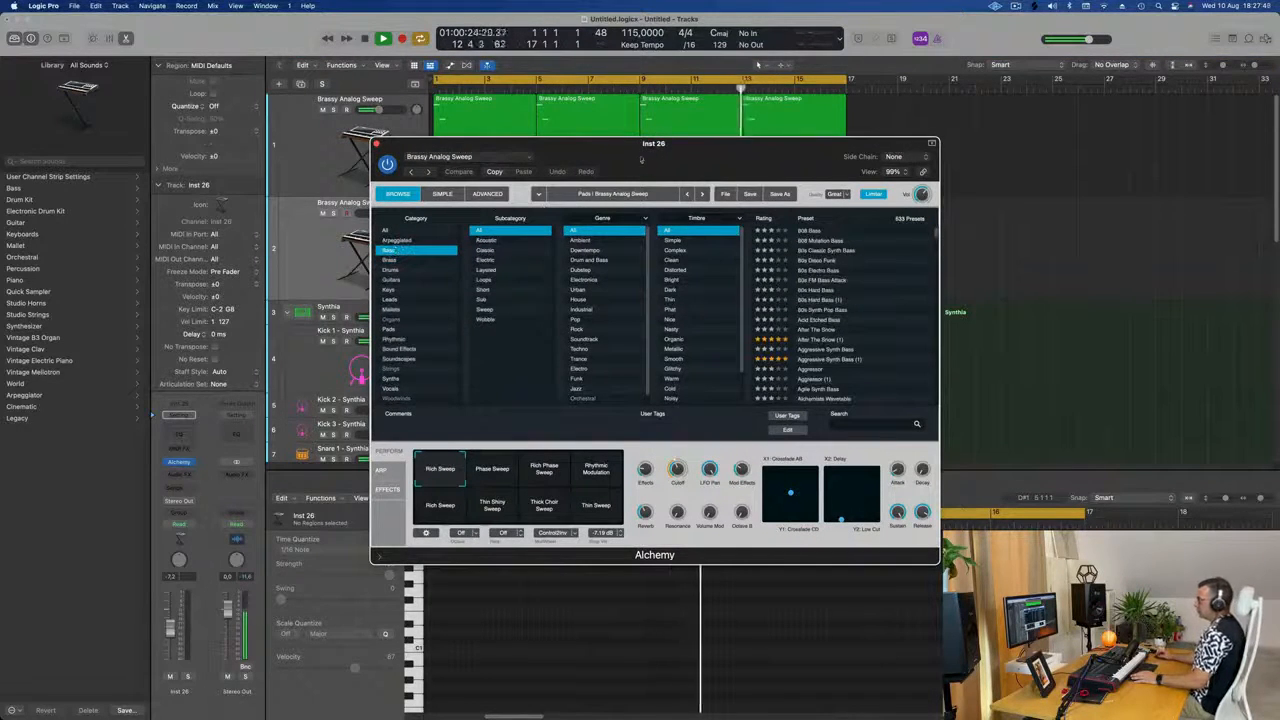
- Load the bass preset 1963 Semi-Acoustic Thumb on the new track and raise its channel volume
{"action": "left_click_drag", "start_coordinate": [643, 159], "coordinate": [635, 157]}
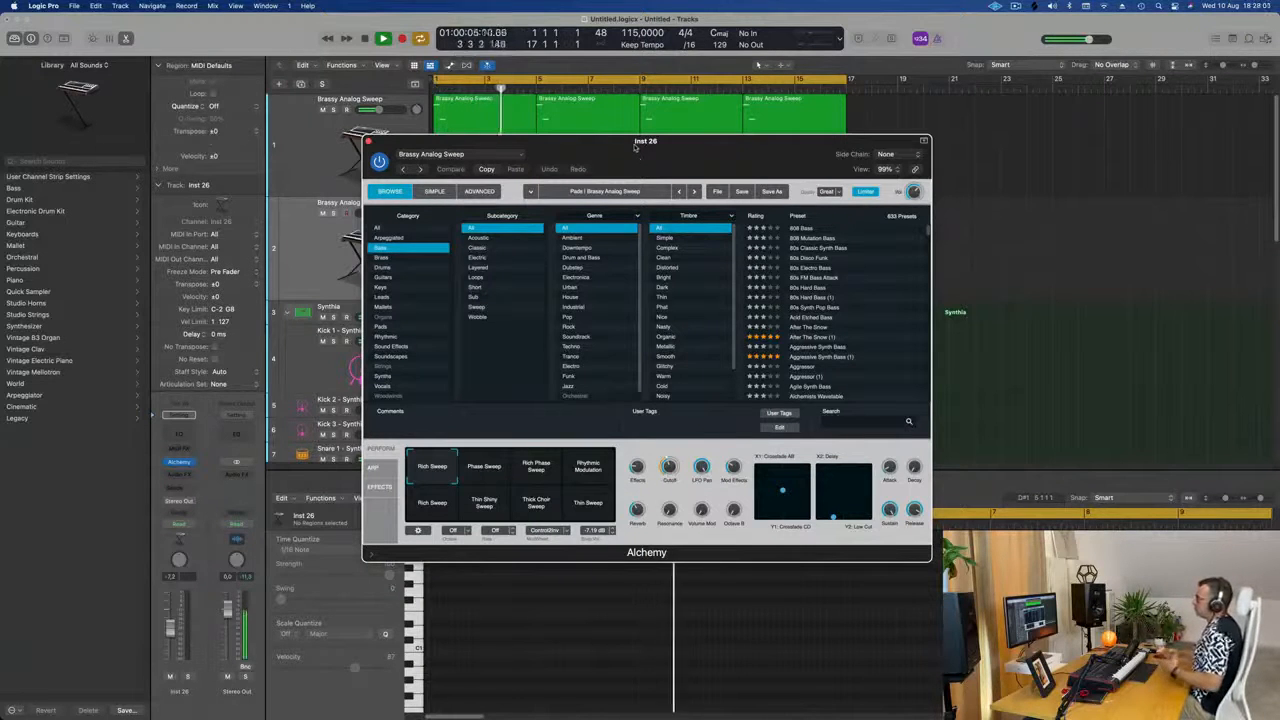
{"action": "left_click_drag", "start_coordinate": [646, 153], "coordinate": [623, 148]}
{"action": "scroll", "coordinate": [841, 321], "scroll_direction": "up", "scroll_amount": 3}
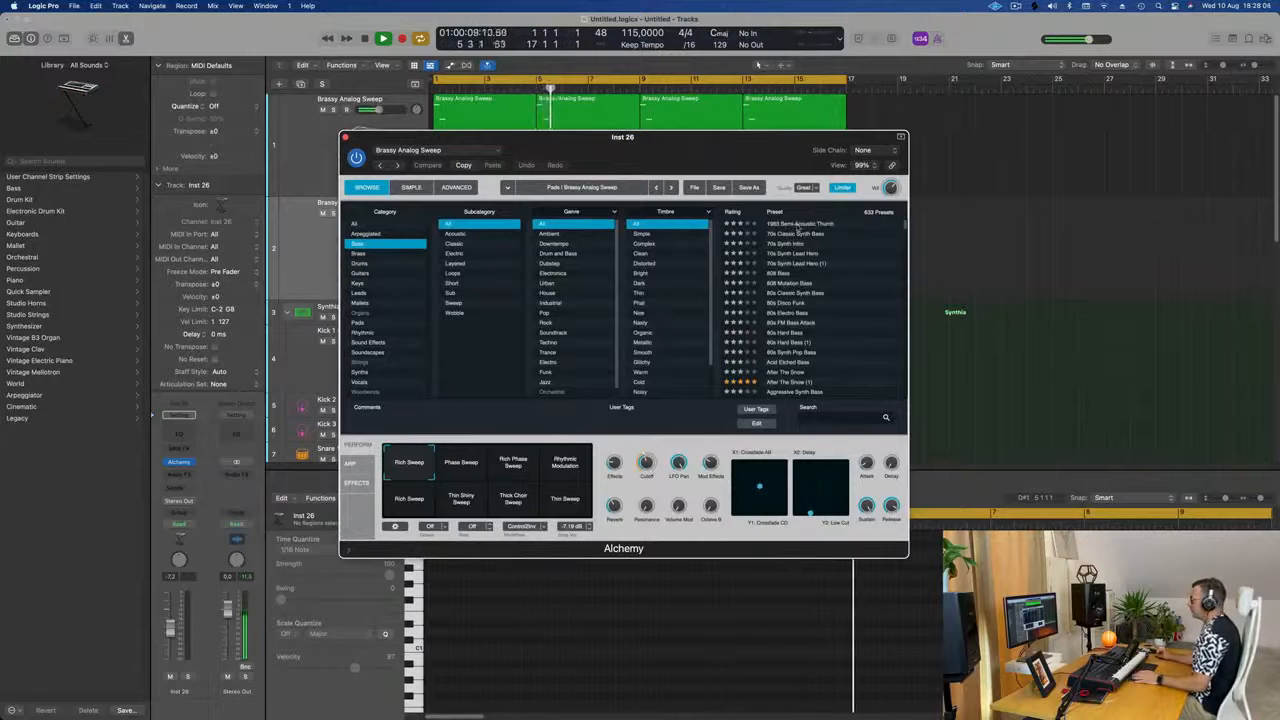
{"action": "left_click", "coordinate": [798, 225]}
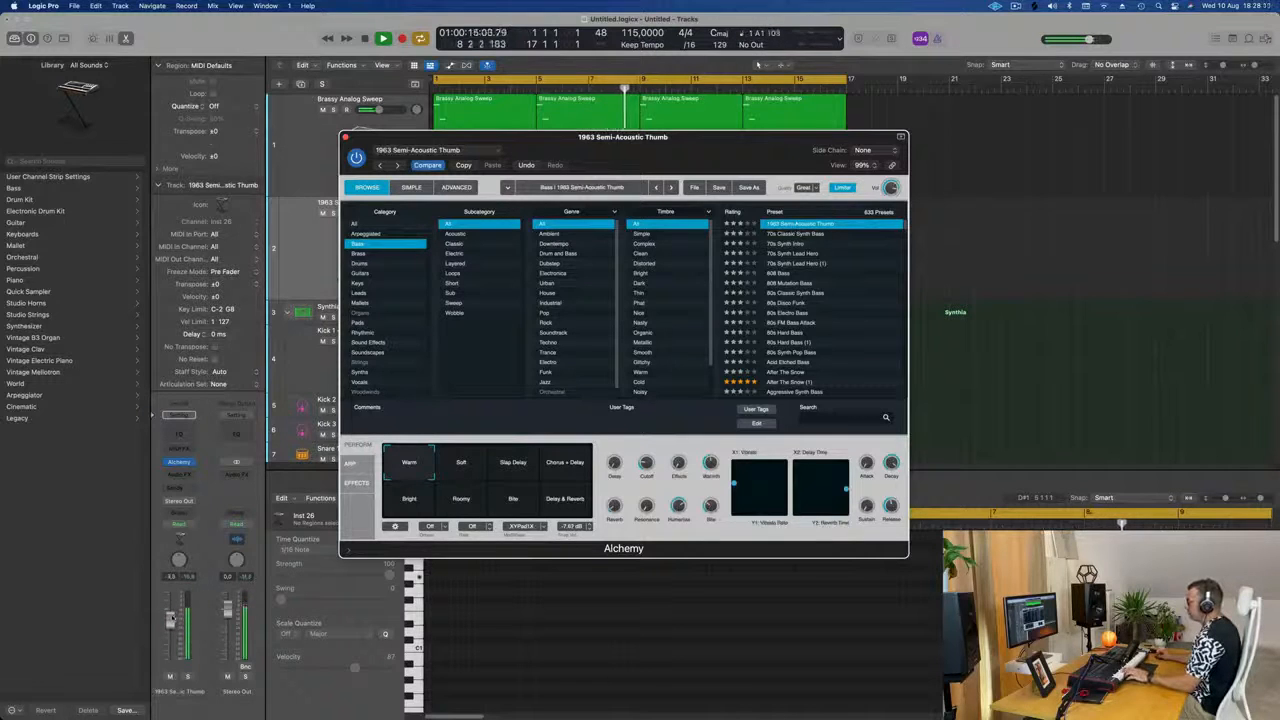
{"action": "left_click_drag", "start_coordinate": [172, 618], "coordinate": [173, 617]}
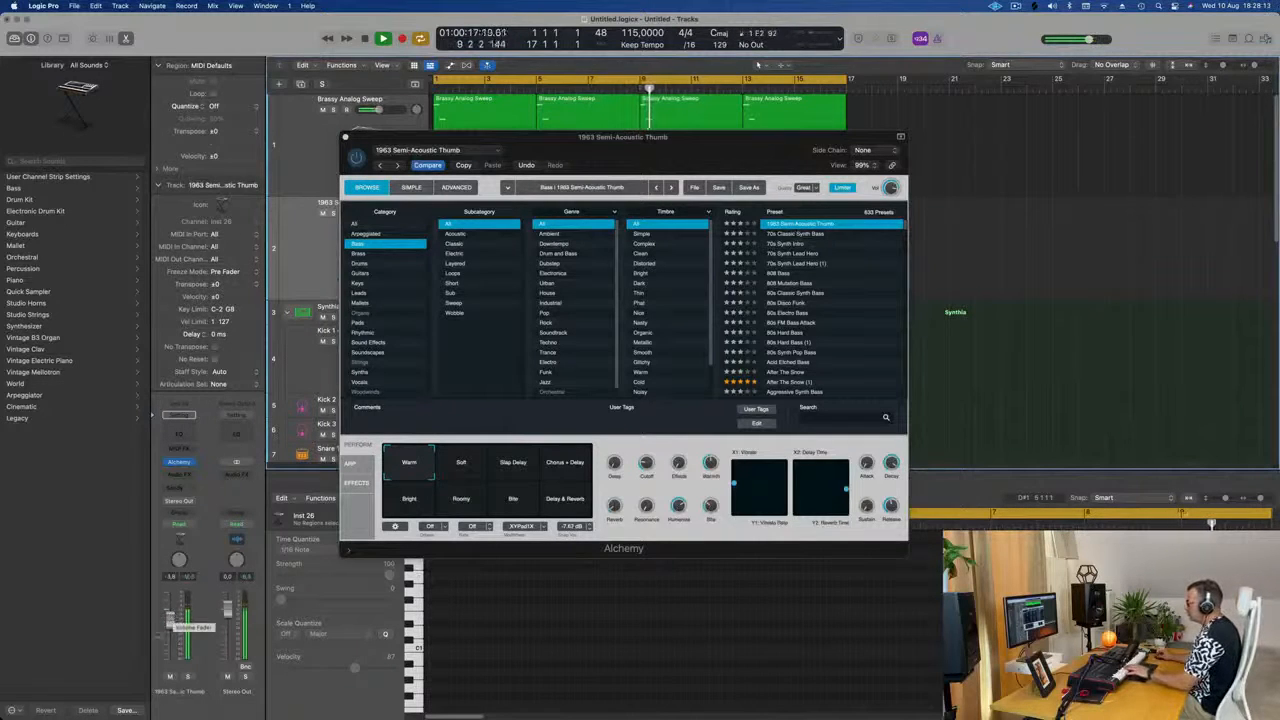
- Audition the Slap Delay, Soft and Chorus + Delay snapshots of the 1963 Semi-Acoustic Thumb preset
{"action": "left_click", "coordinate": [512, 465]}
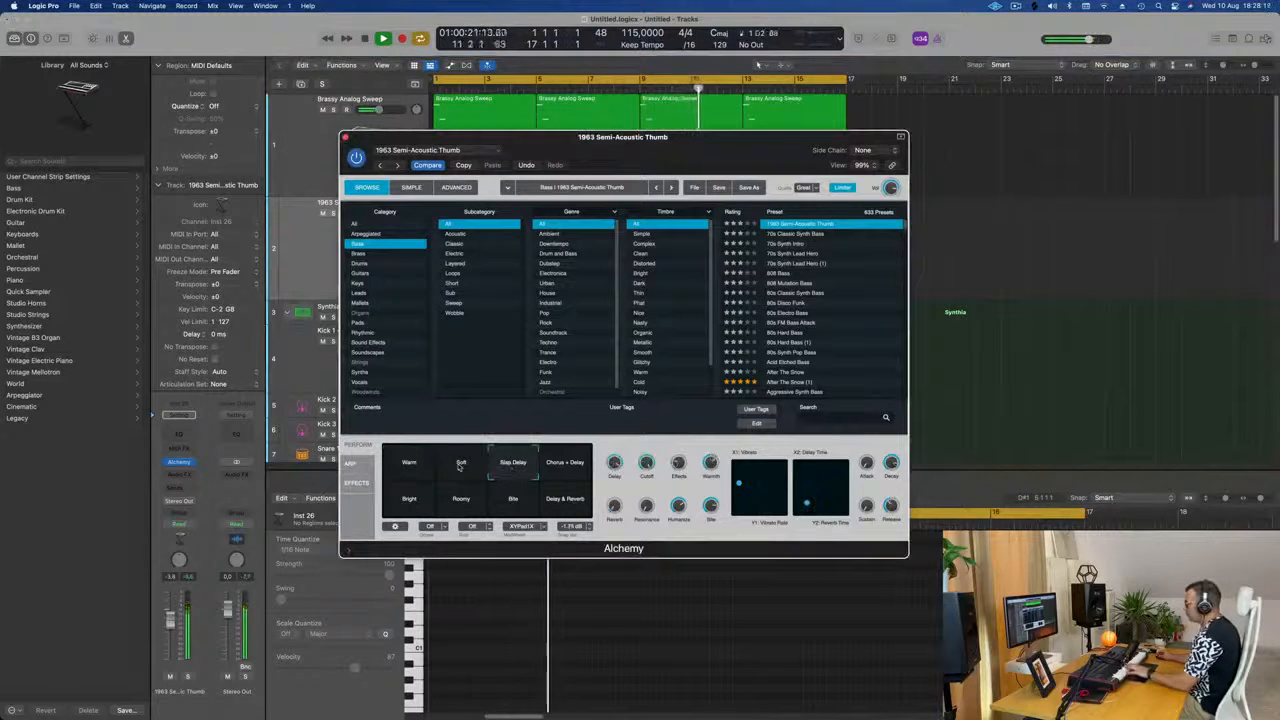
{"action": "left_click", "coordinate": [462, 464]}
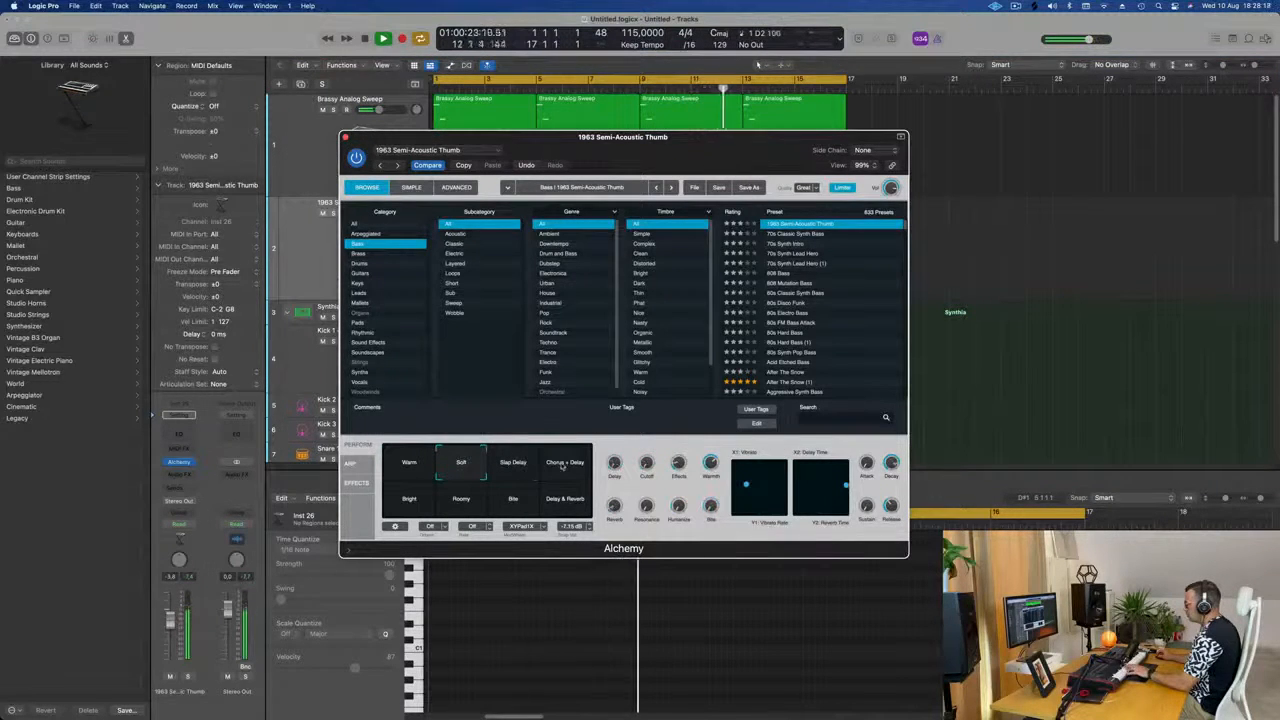
{"action": "left_click", "coordinate": [563, 464]}
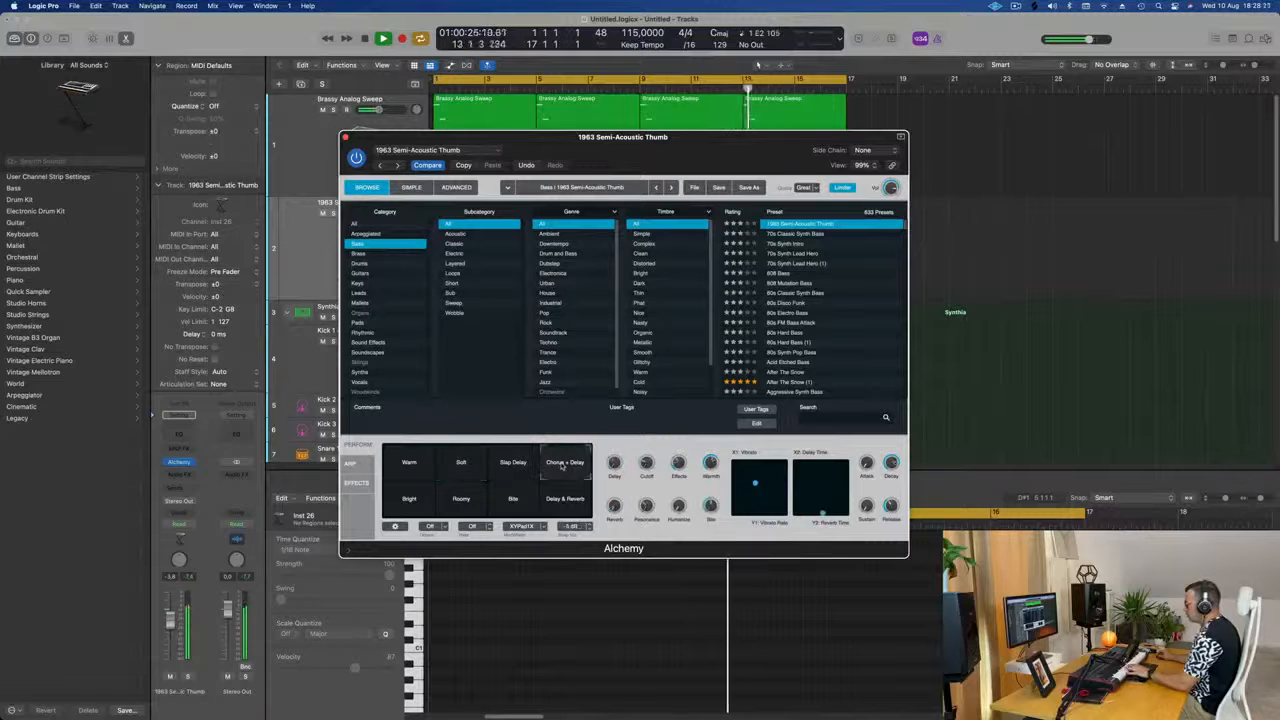
- Audition 70s Classic Synth Bass, 70s Synth Intro and 70s Synth Lead Hero, and load the bass preset Hard 808 Bass
{"action": "left_click", "coordinate": [791, 233]}
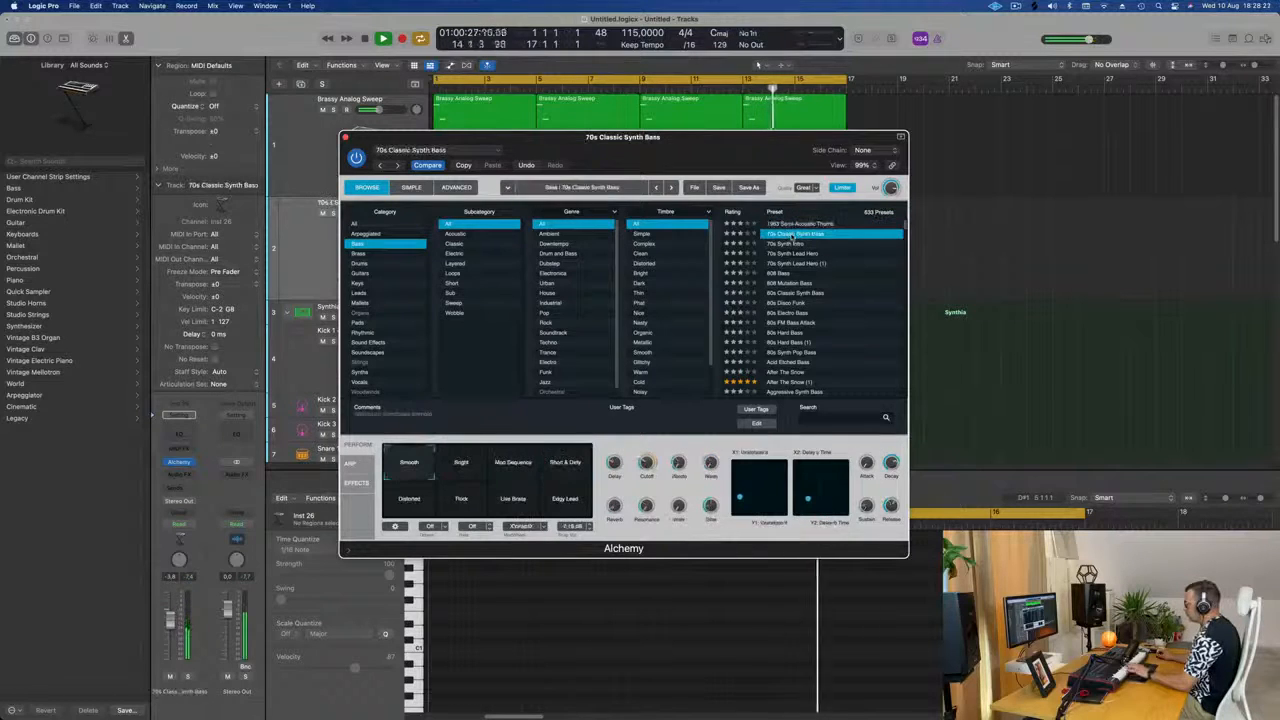
{"action": "left_click", "coordinate": [781, 244]}
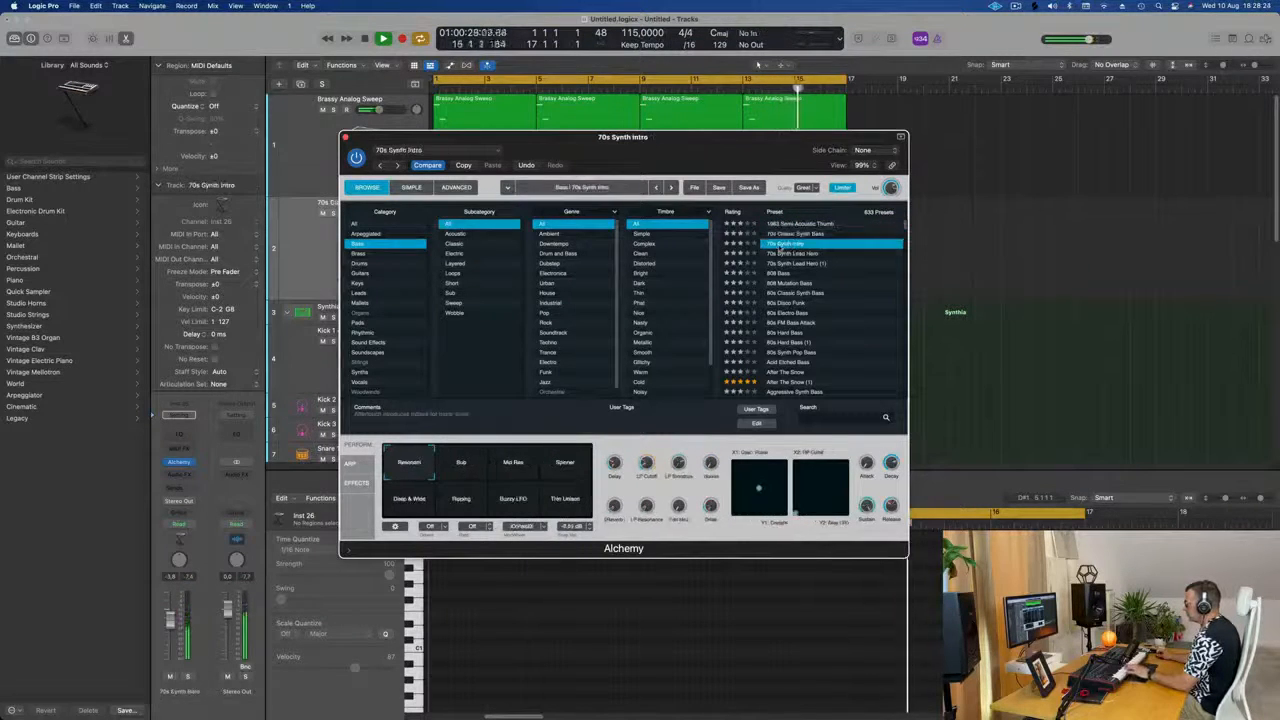
{"action": "left_click", "coordinate": [806, 253]}
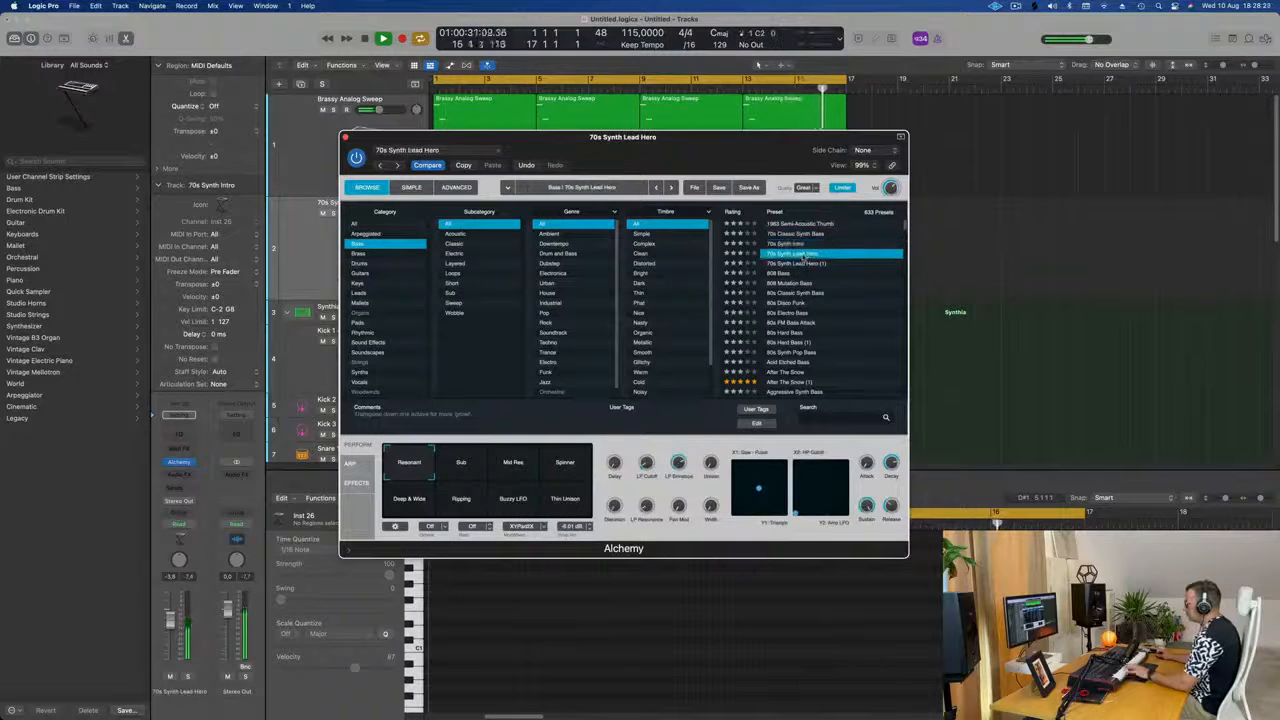
{"action": "scroll", "coordinate": [801, 313], "scroll_direction": "down", "scroll_amount": 15}
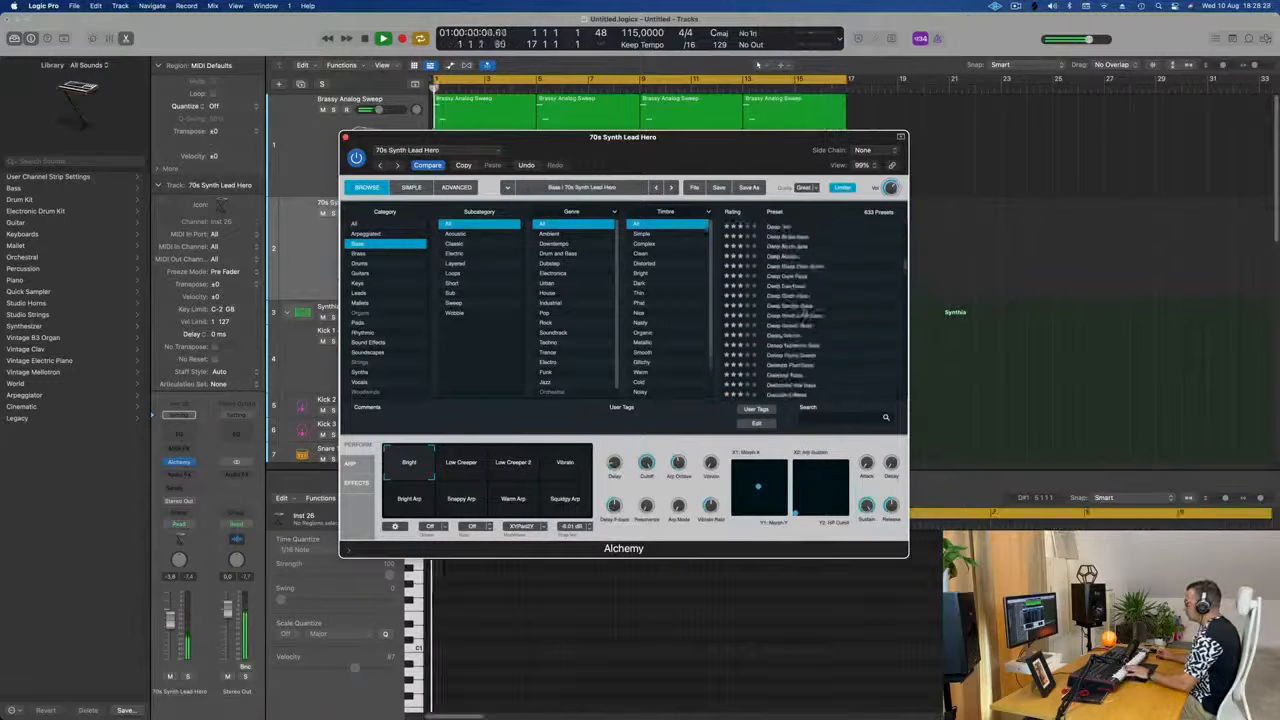
{"action": "left_click", "coordinate": [783, 309]}
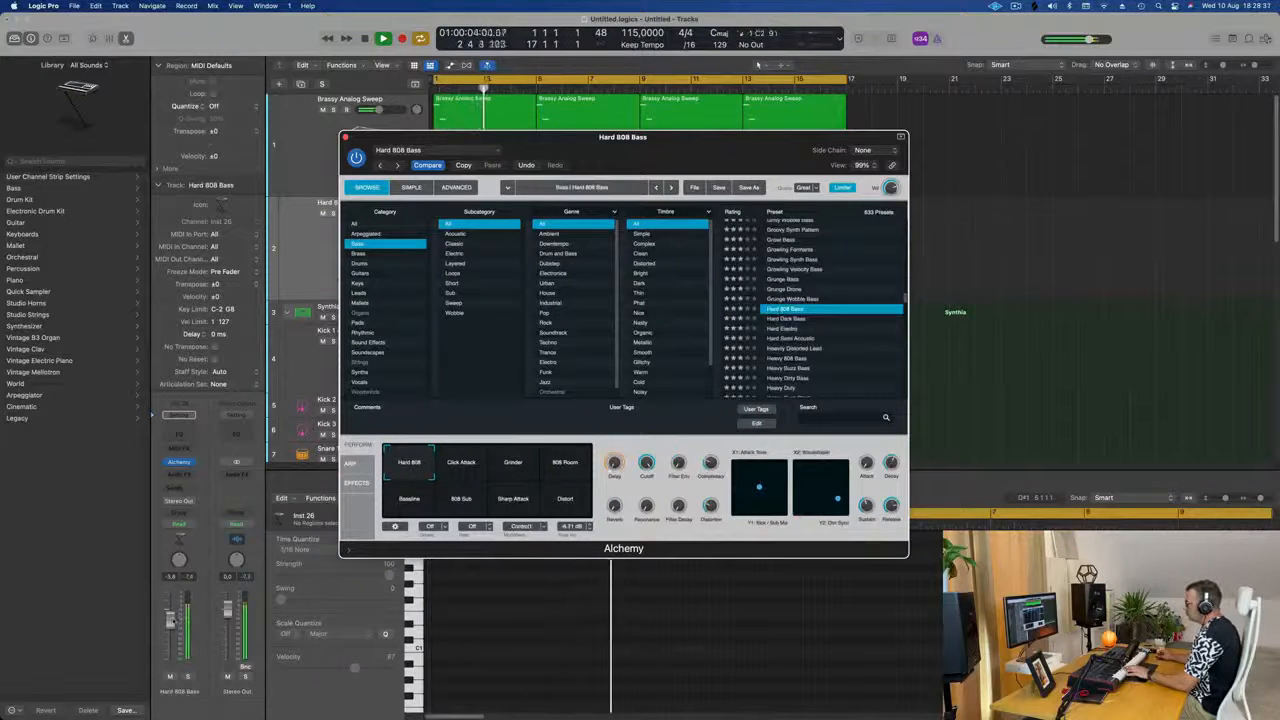
- Audition the Click Attack snapshot of Hard 808 Bass, switch to Grinder, and record a bass take over the loop
{"action": "left_click", "coordinate": [463, 461]}
{"action": "left_click", "coordinate": [535, 466]}
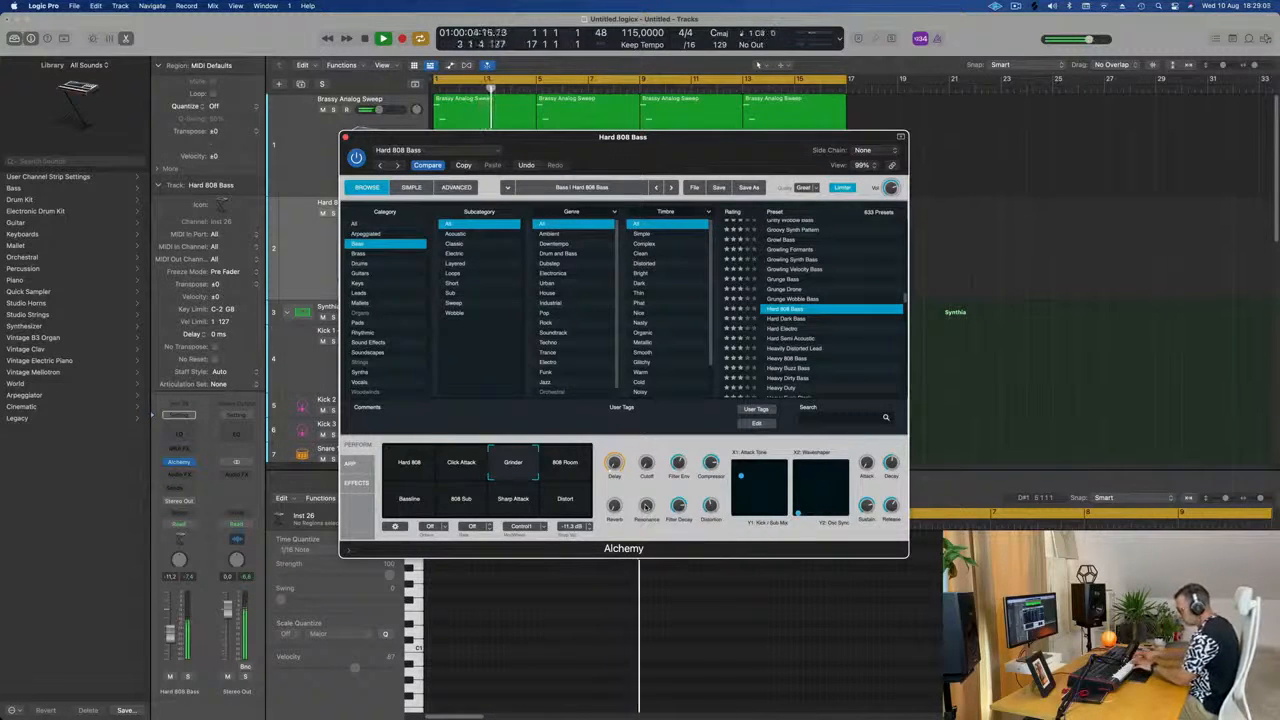
{"action": "key", "text": "r"}
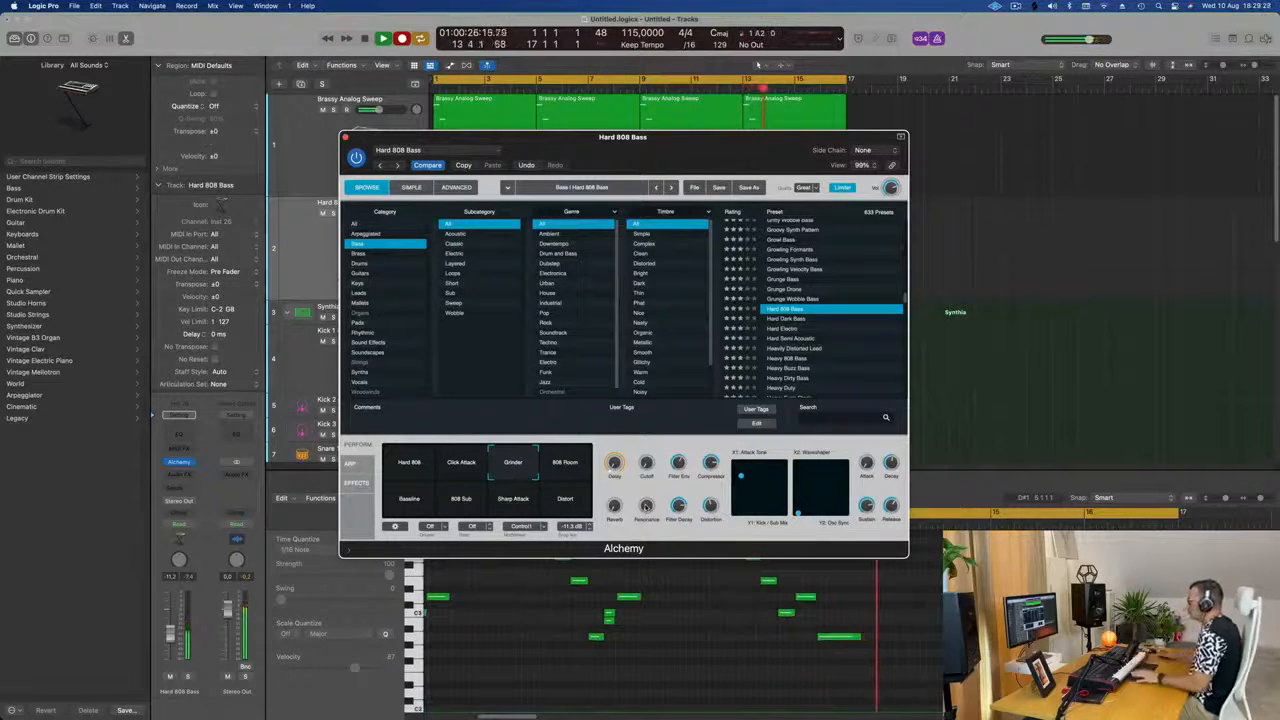
{"action": "key", "text": "space"}
- Split the recorded bass region twice just before its last phrase, splitting crossing notes, and remove the sliver between the cuts
{"action": "left_click_drag", "start_coordinate": [749, 137], "coordinate": [665, 427]}
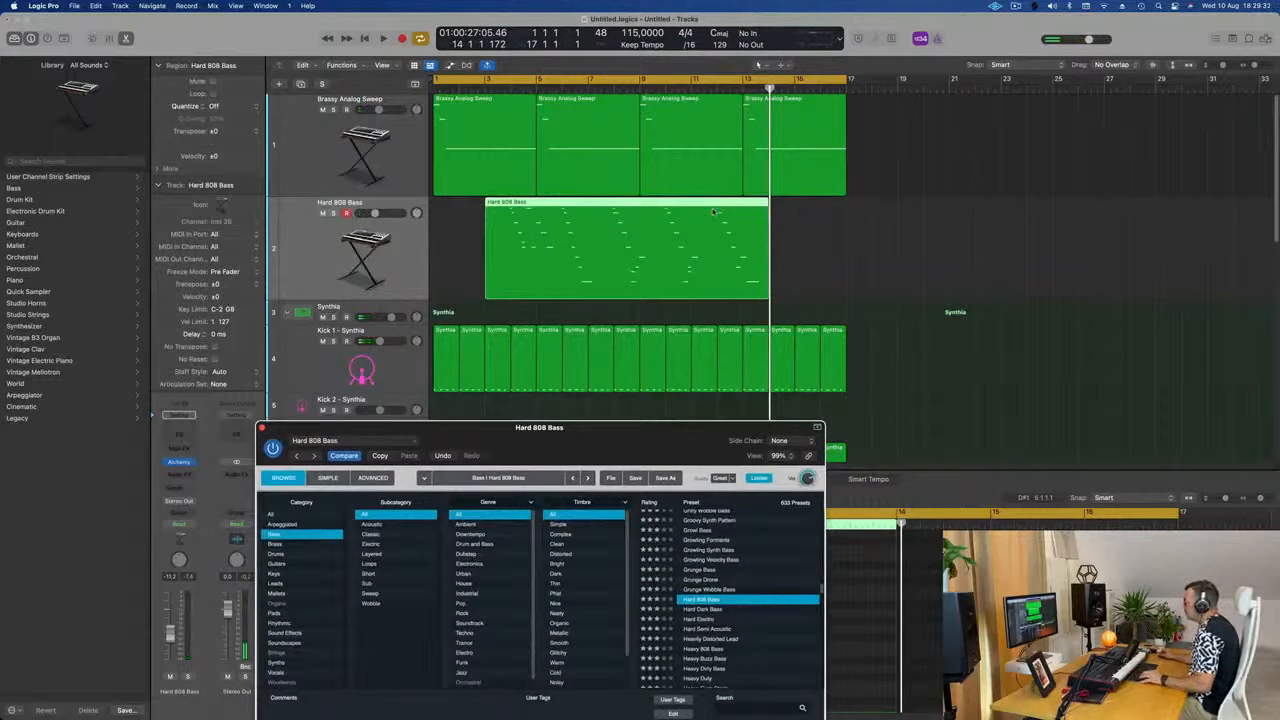
{"action": "left_click", "coordinate": [713, 212]}
{"action": "key", "text": "space"}
{"action": "key", "text": "space"}
{"action": "scroll", "coordinate": [715, 209], "scroll_direction": "right", "scroll_amount": 1}
{"action": "left_click", "coordinate": [716, 210]}
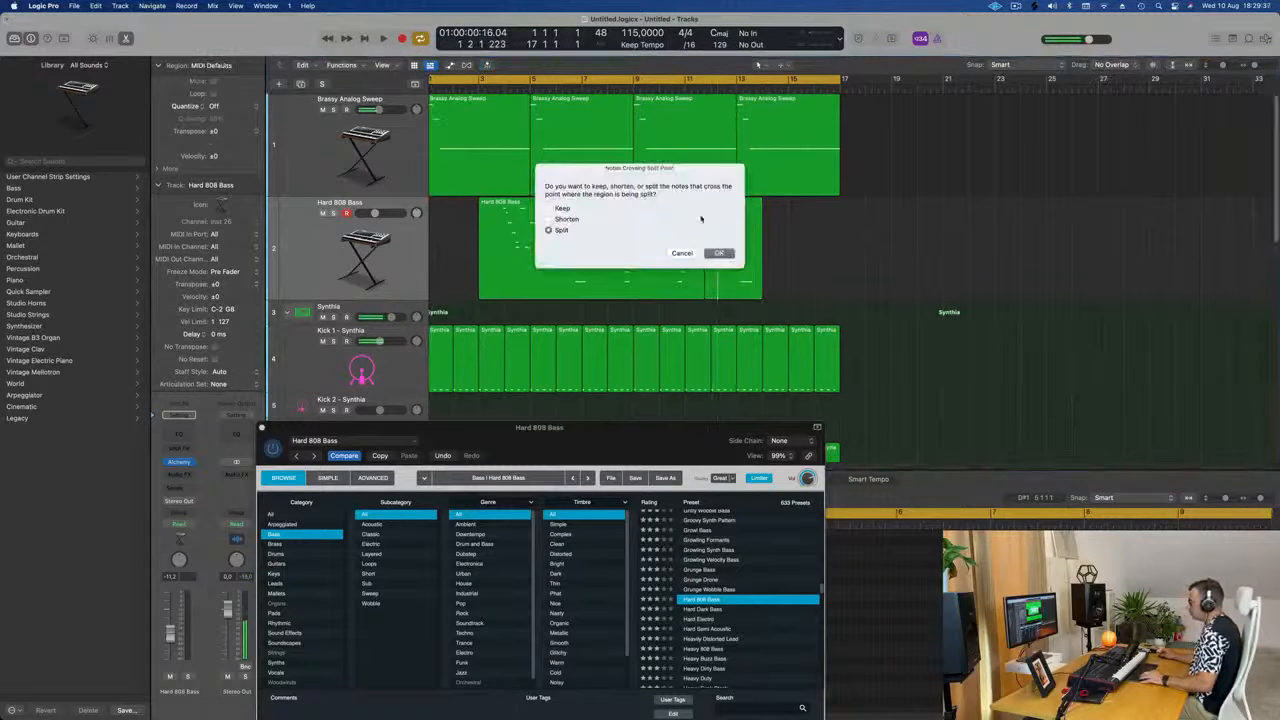
{"action": "left_click", "coordinate": [719, 253]}
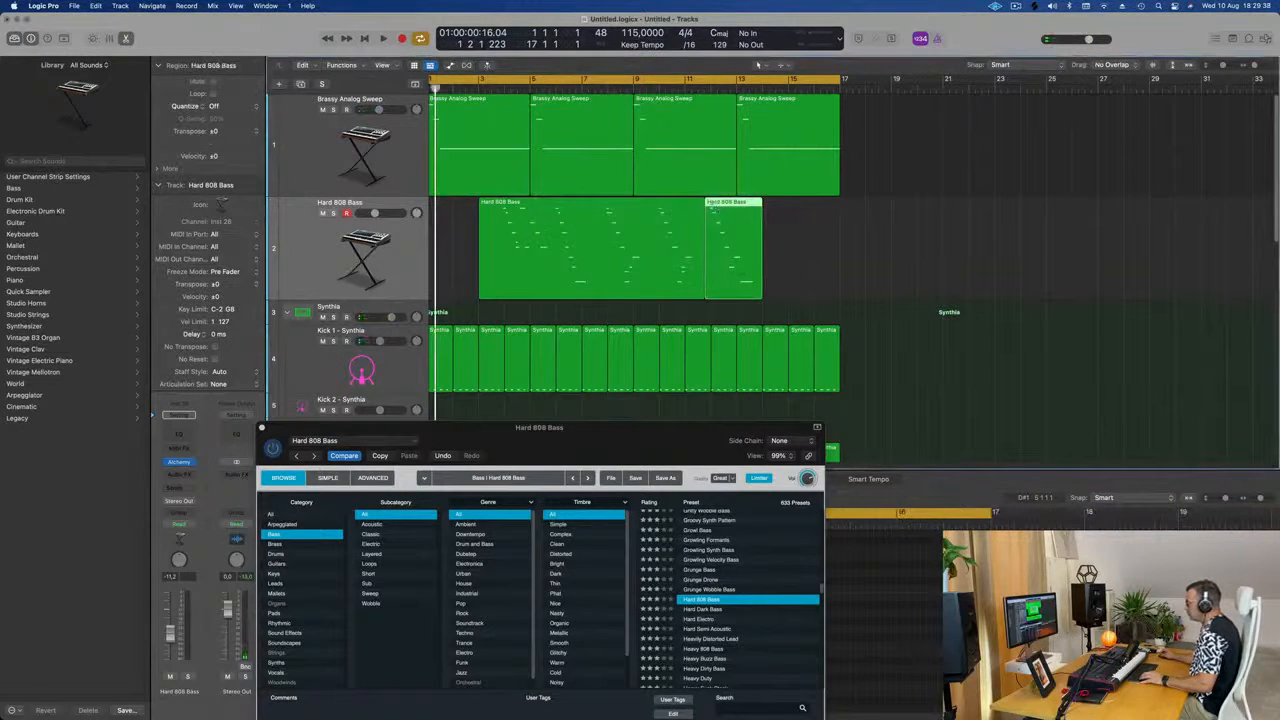
{"action": "left_click_drag", "start_coordinate": [712, 207], "coordinate": [710, 208]}
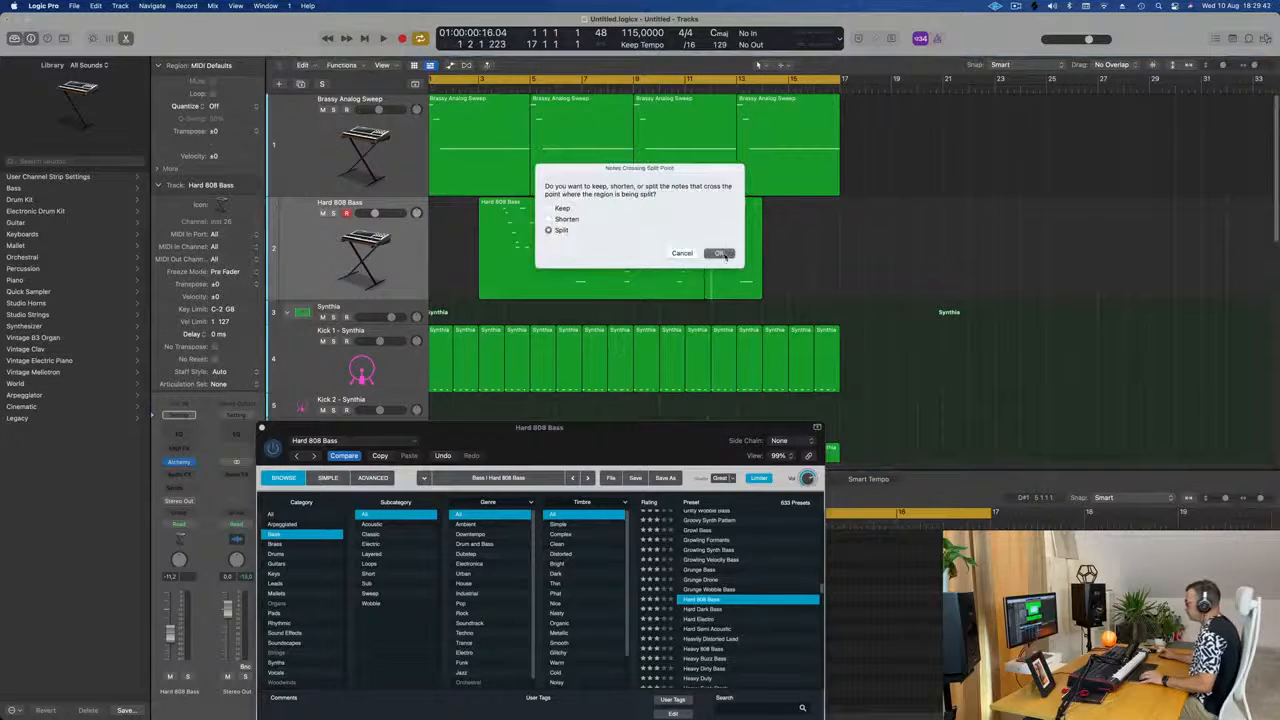
{"action": "left_click", "coordinate": [722, 253]}
{"action": "left_click", "coordinate": [706, 222]}
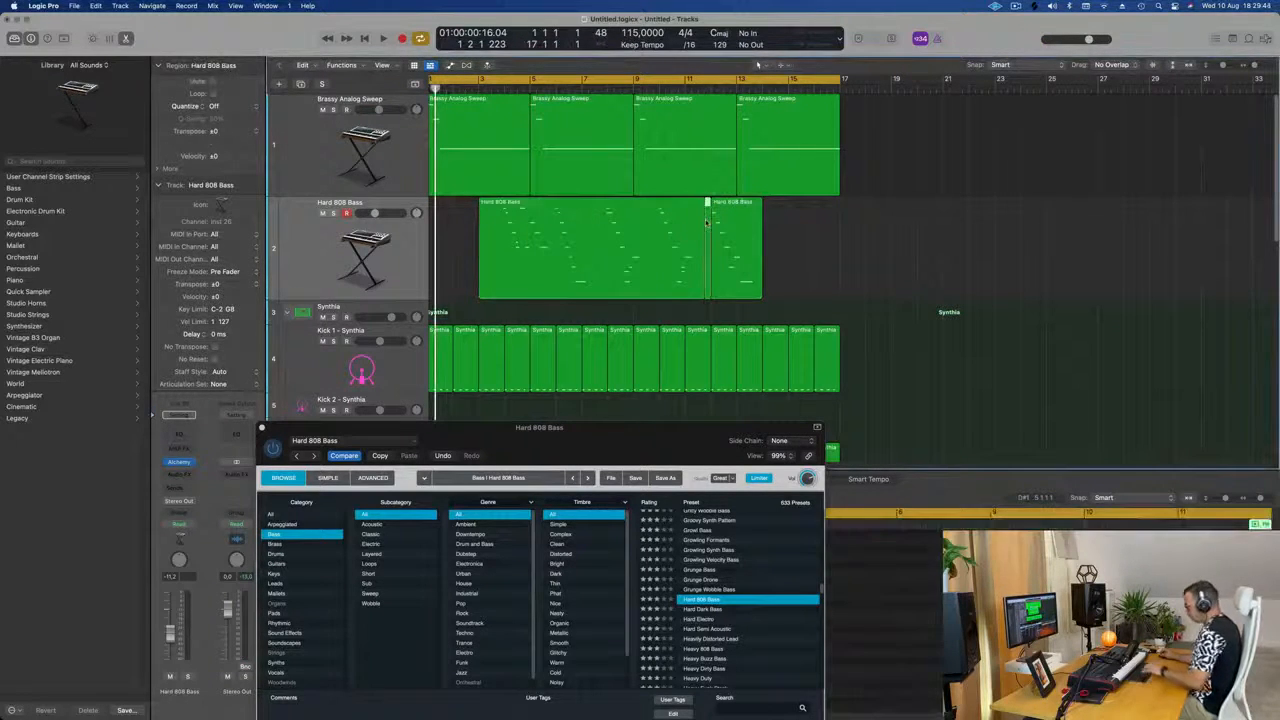
- Move the long bass region out to about bar 15 and place the short last phrase at bar 3
{"action": "left_click_drag", "start_coordinate": [634, 218], "coordinate": [923, 212]}
{"action": "left_click_drag", "start_coordinate": [733, 203], "coordinate": [460, 212]}
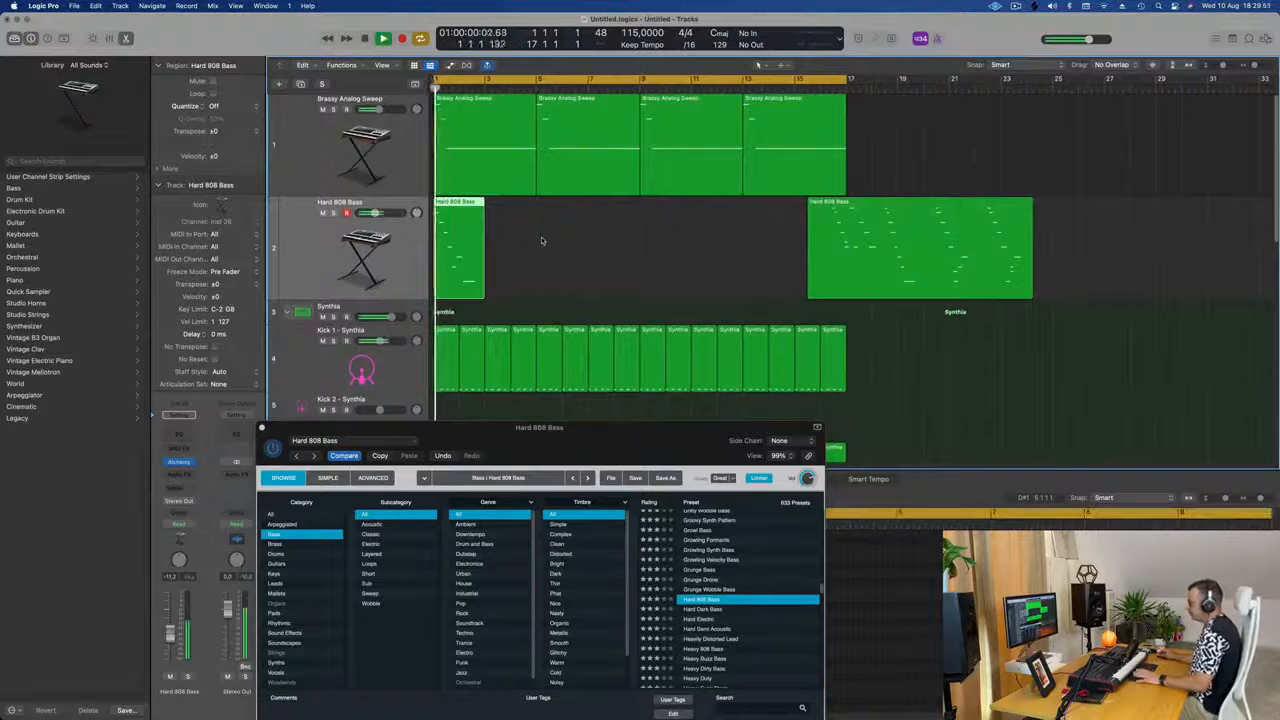
{"action": "key", "text": "space"}
{"action": "left_click_drag", "start_coordinate": [458, 202], "coordinate": [508, 203]}
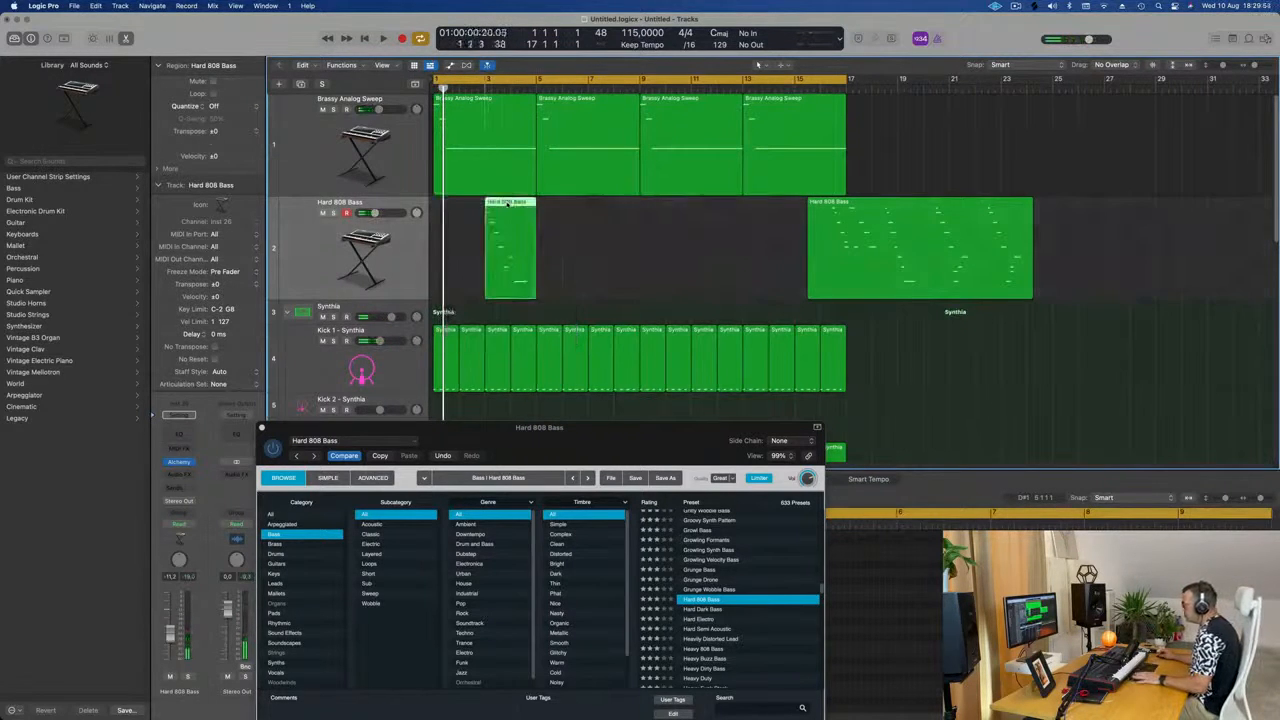
{"action": "left_click", "coordinate": [407, 243]}
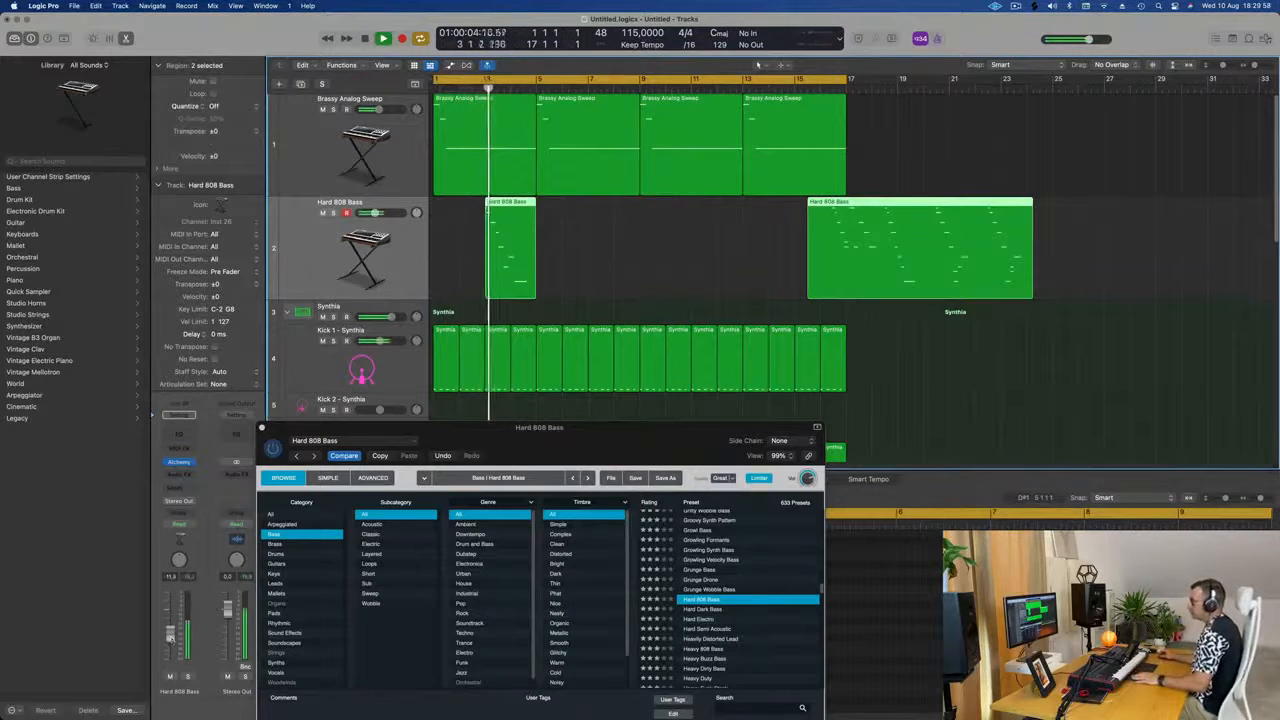
{"action": "left_click_drag", "start_coordinate": [610, 242], "coordinate": [524, 278]}
{"action": "key", "text": "Return"}
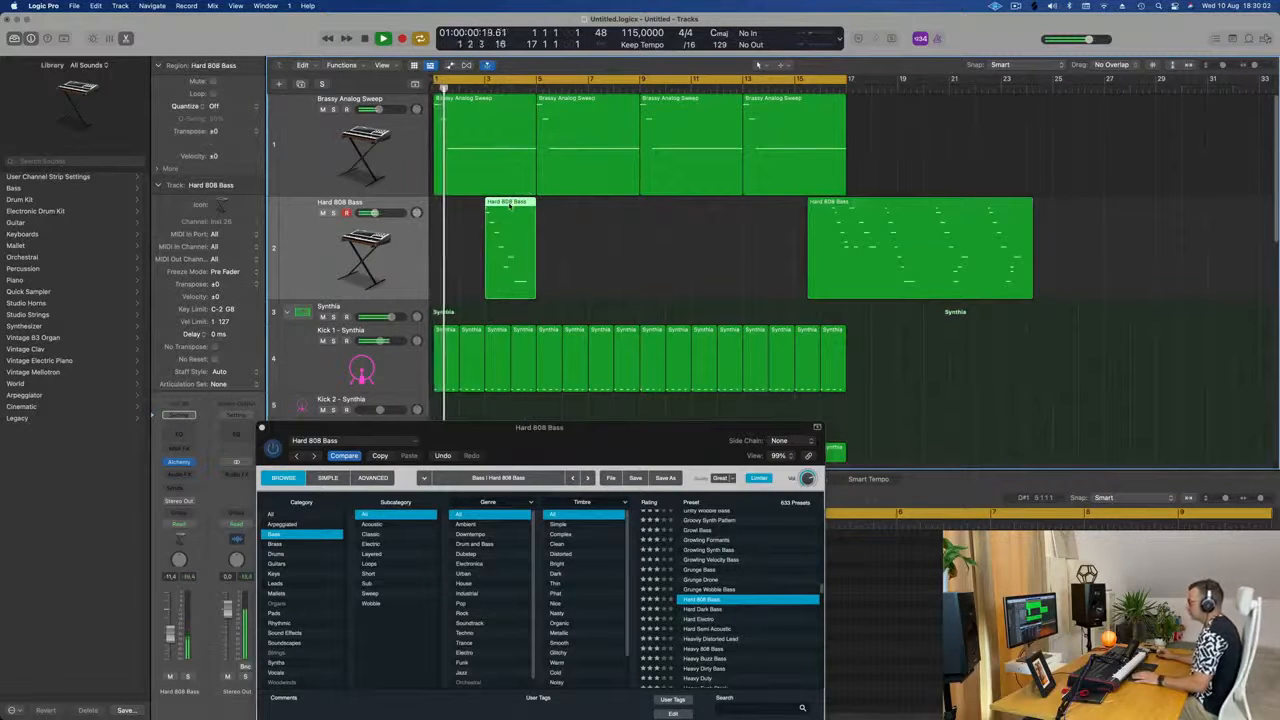
- Repeat the bar 3 bass region once and place the copy at bar 7
{"action": "left_click_drag", "start_coordinate": [562, 428], "coordinate": [1125, 174]}
{"action": "key", "text": "super+a"}
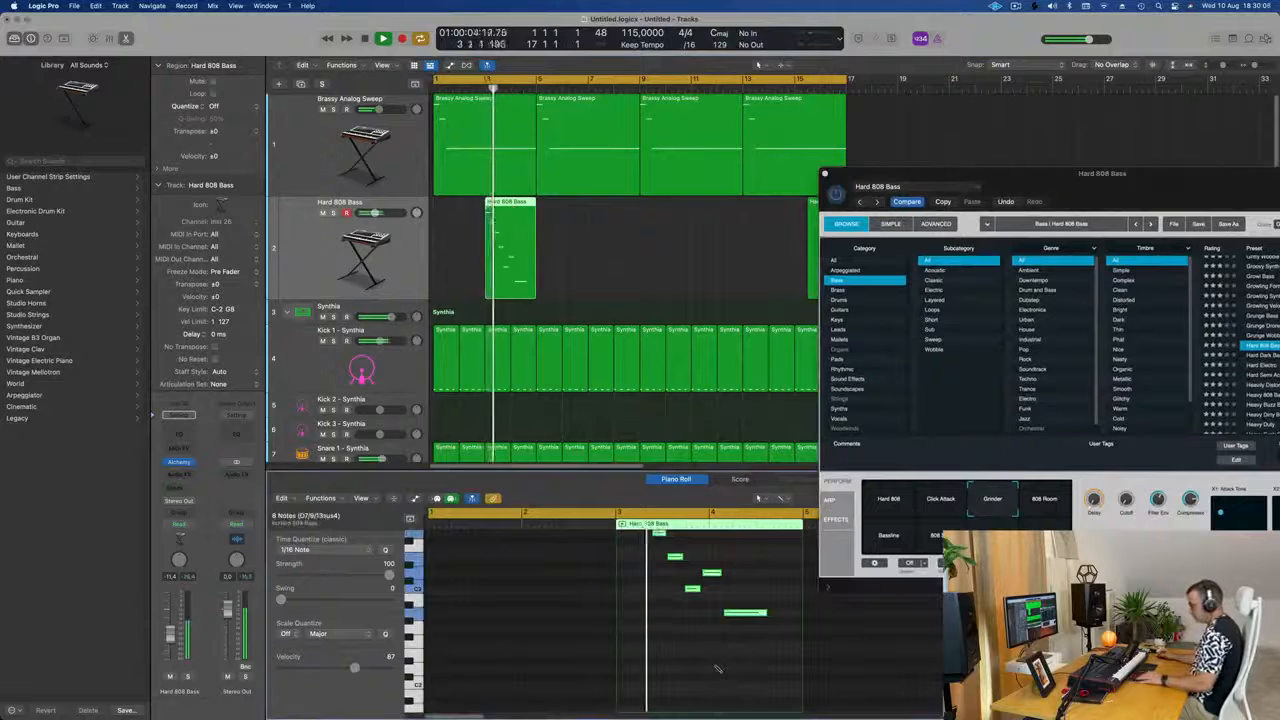
{"action": "key", "text": "super+Right"}
{"action": "key", "text": "Return"}
{"action": "key", "text": "super+Left"}
{"action": "key", "text": "super+Left"}
{"action": "key", "text": "super+Left"}
{"action": "key", "text": "super+r"}
{"action": "left_click_drag", "start_coordinate": [569, 204], "coordinate": [618, 205]}
{"action": "left_click_drag", "start_coordinate": [618, 205], "coordinate": [618, 205]}
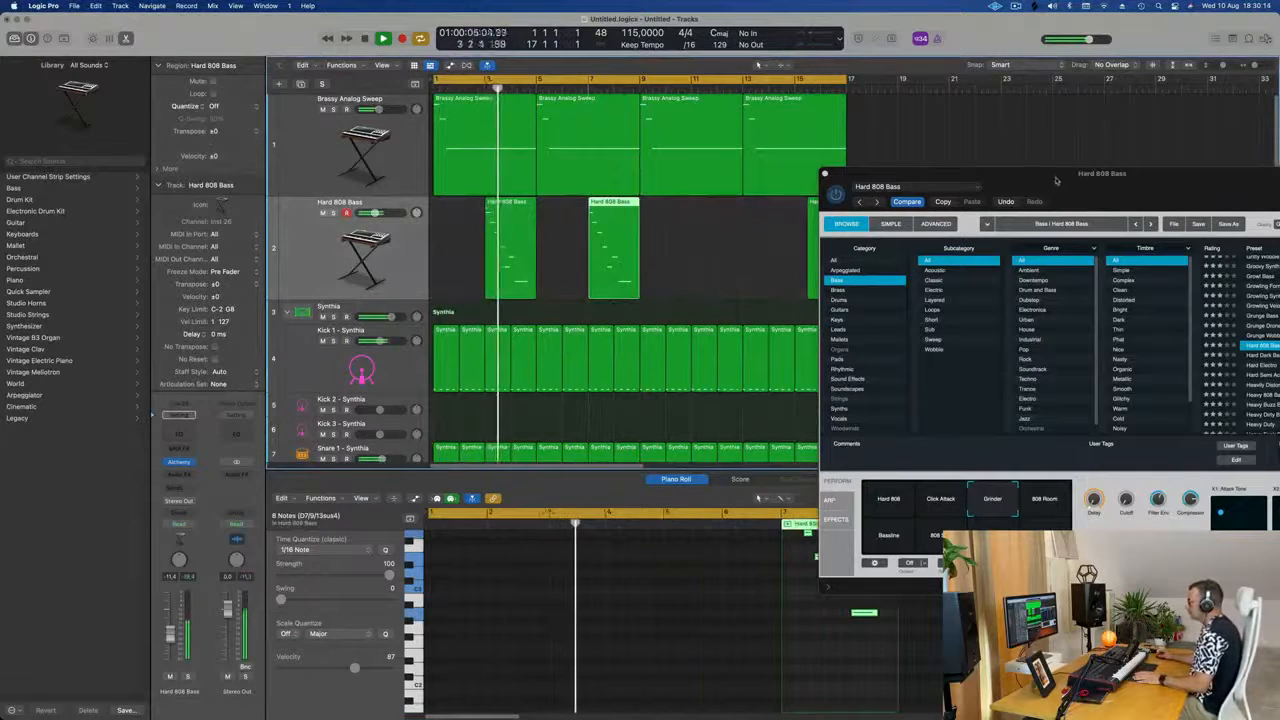
- Delete the leftover long bass region and copy the two short bass regions to bars 11 and 15
{"action": "left_click_drag", "start_coordinate": [1057, 177], "coordinate": [1139, 166]}
{"action": "scroll", "coordinate": [692, 285], "scroll_direction": "down", "scroll_amount": 2}
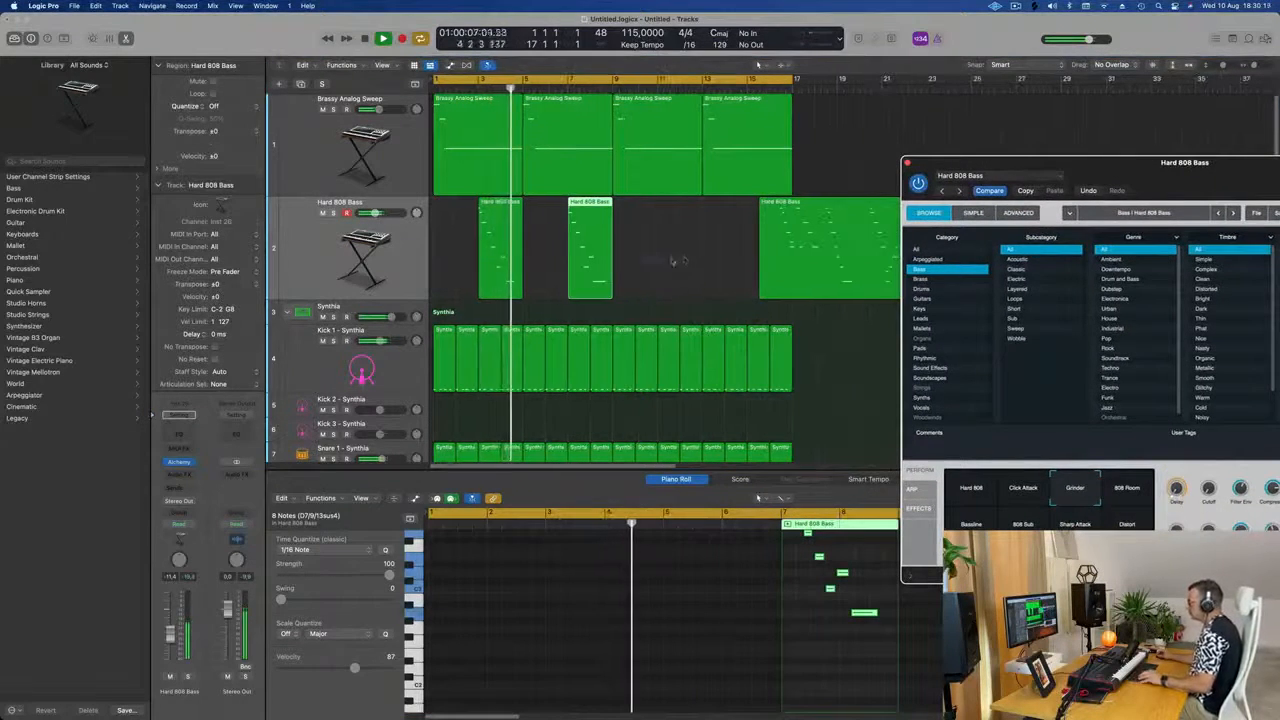
{"action": "left_click", "coordinate": [825, 205]}
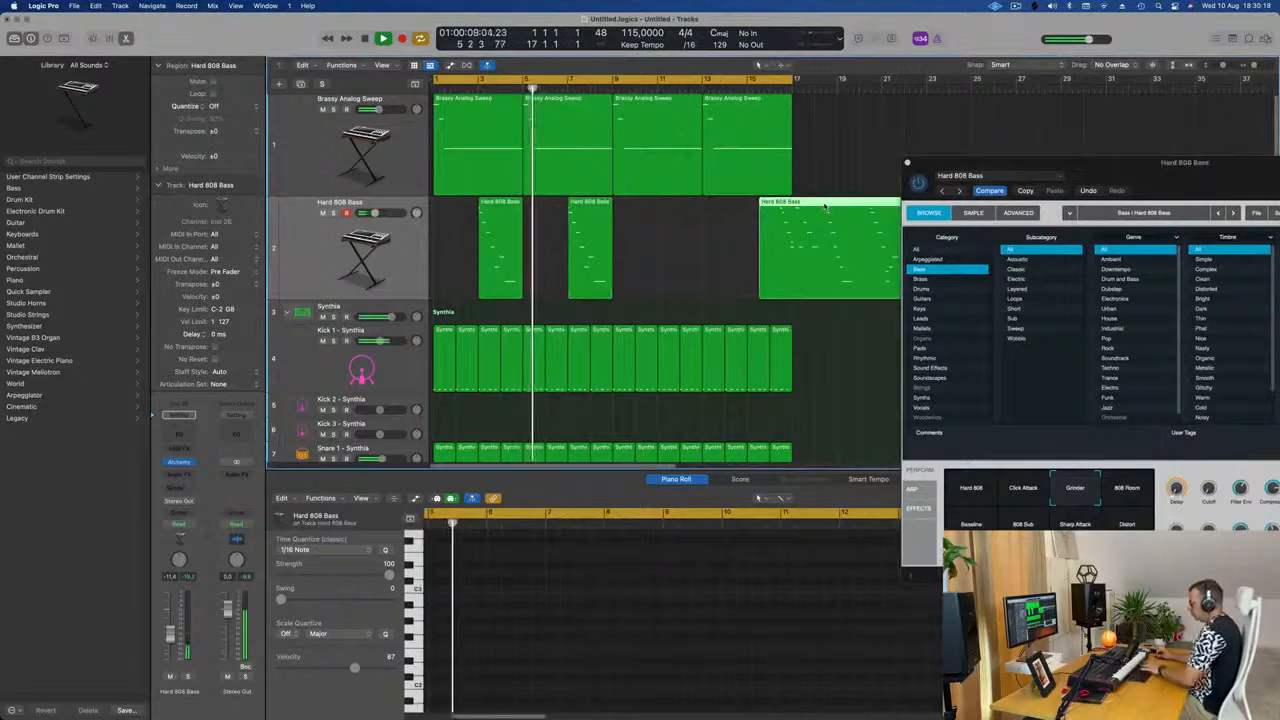
{"action": "key", "text": "Delete"}
{"action": "left_click_drag", "start_coordinate": [505, 230], "coordinate": [674, 212]}
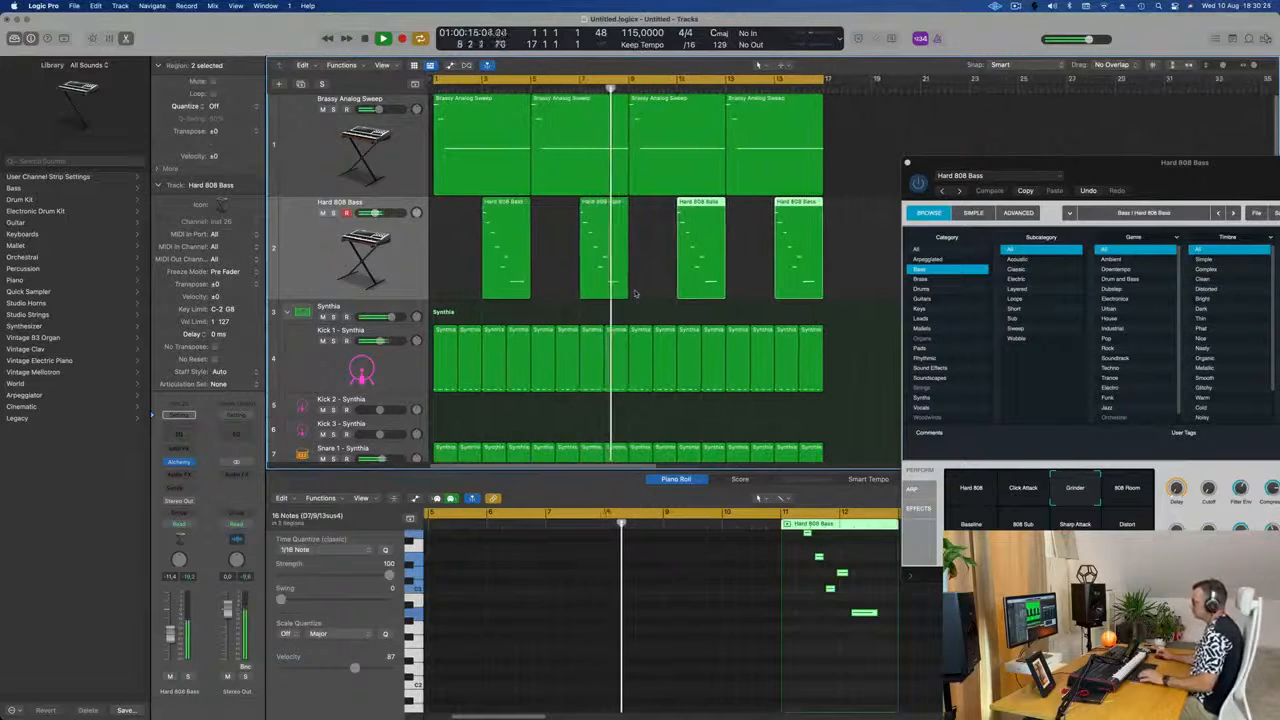
- Examine the bar 3 bass region's notes in the Piano Roll while playing the arrangement from the start
{"action": "left_click", "coordinate": [520, 253]}
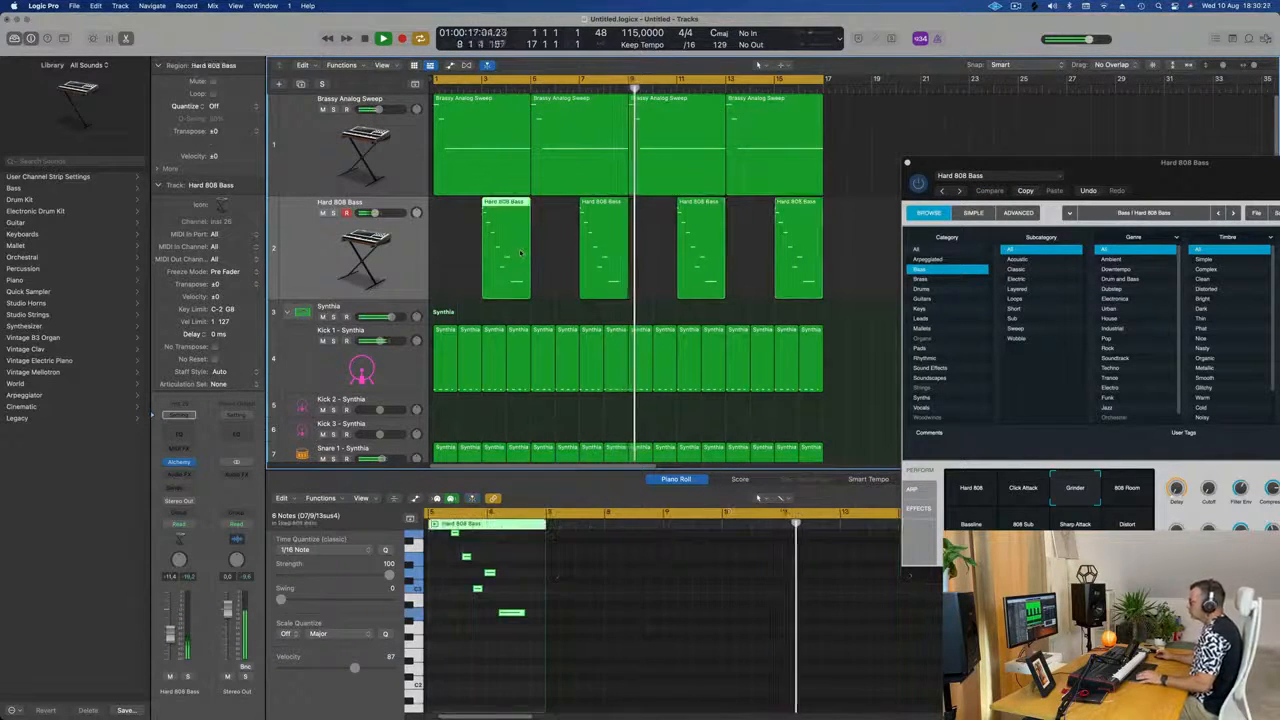
{"action": "key", "text": "Return"}
{"action": "scroll", "coordinate": [589, 600], "scroll_direction": "up", "scroll_amount": 3}
{"action": "scroll", "coordinate": [589, 600], "scroll_direction": "up", "scroll_amount": 2}
{"action": "scroll", "coordinate": [588, 597], "scroll_direction": "up", "scroll_amount": 4}
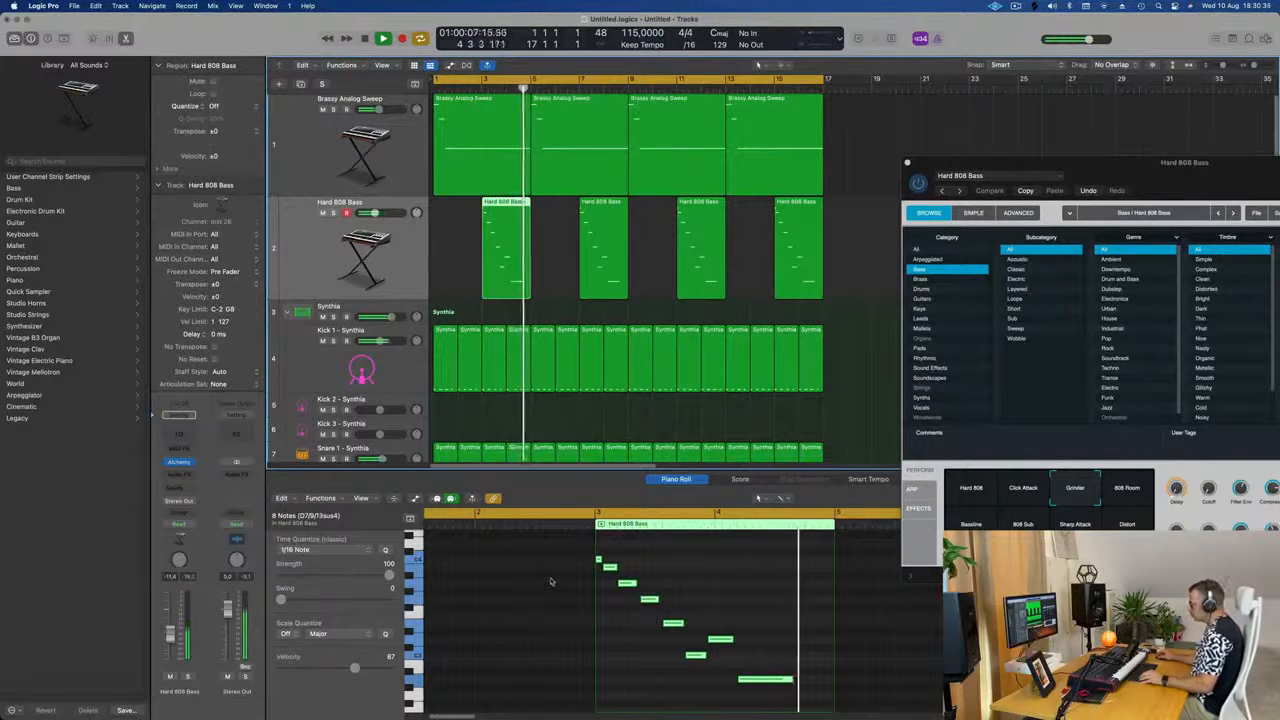
{"action": "left_click", "coordinate": [648, 290]}
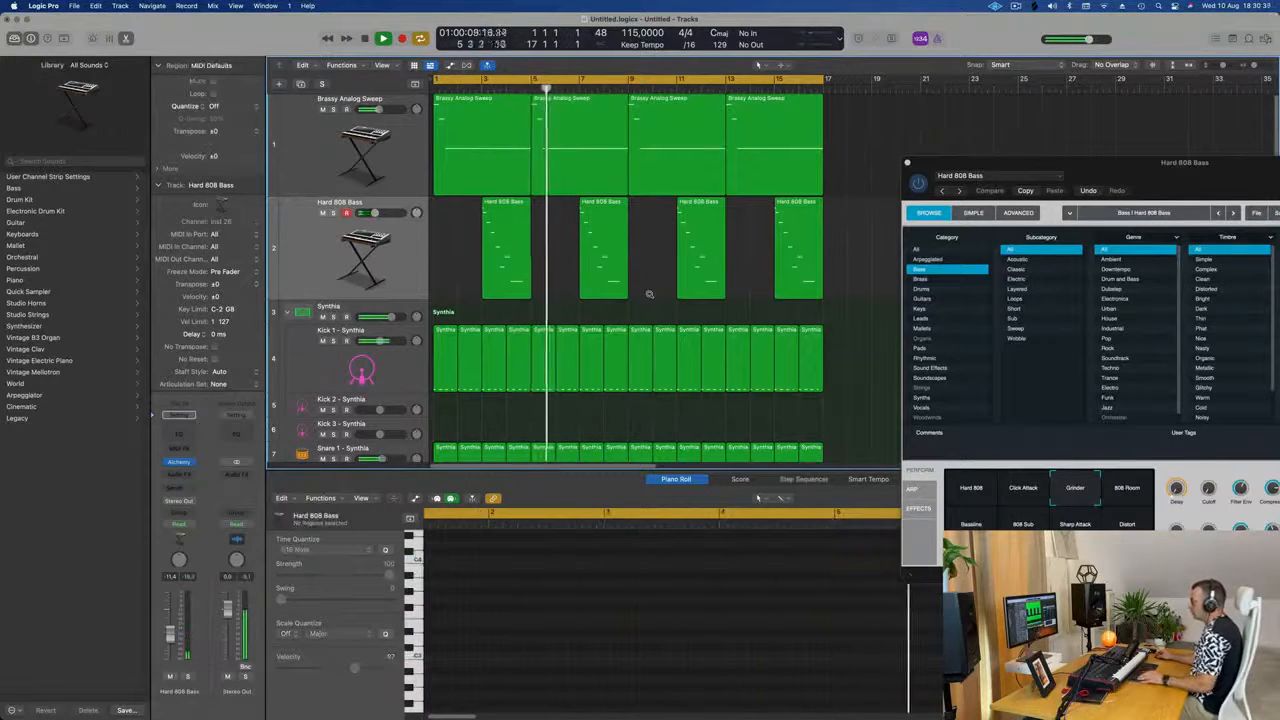
{"action": "key", "text": "super+Left"}
{"action": "key", "text": "super+Left"}
{"action": "left_click", "coordinate": [407, 262]}
{"action": "key", "text": "Return"}
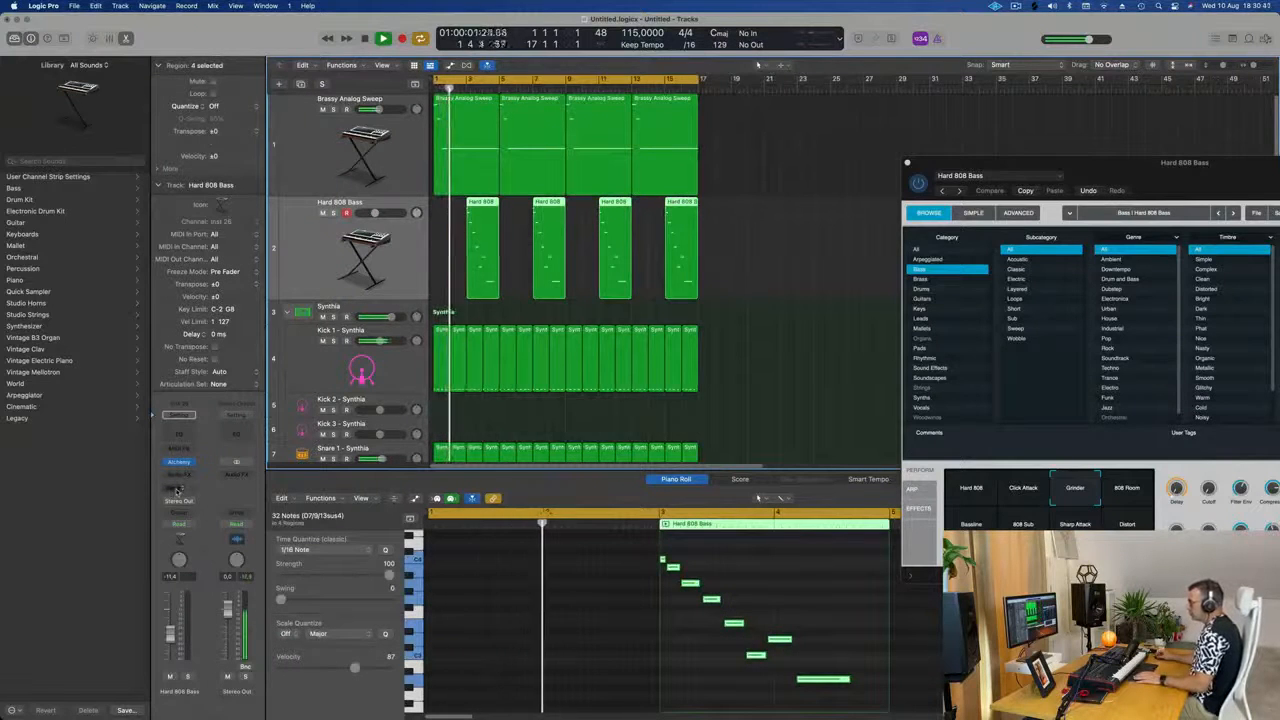
- Add a Bus 3 send to the Hard 808 Bass channel and insert Tape Delay on its aux channel
{"action": "left_click", "coordinate": [175, 488]}
{"action": "mouse_move", "coordinate": [200, 504]}
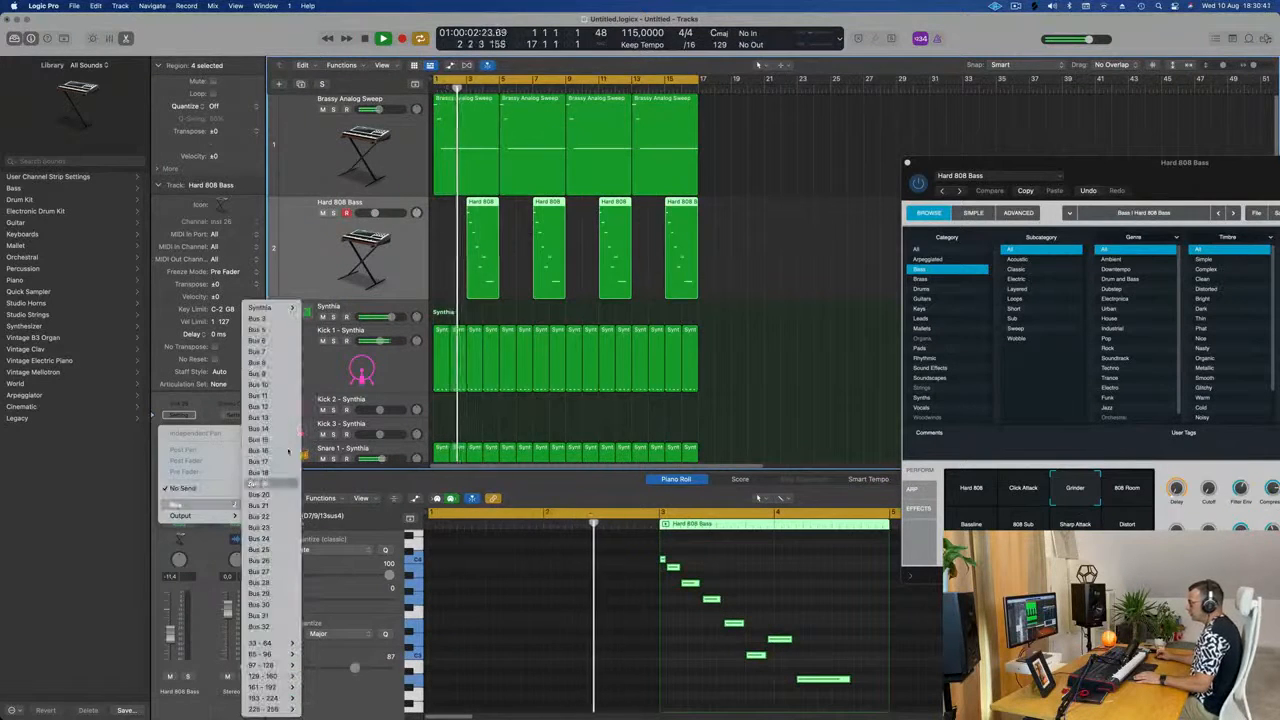
{"action": "left_click", "coordinate": [288, 320]}
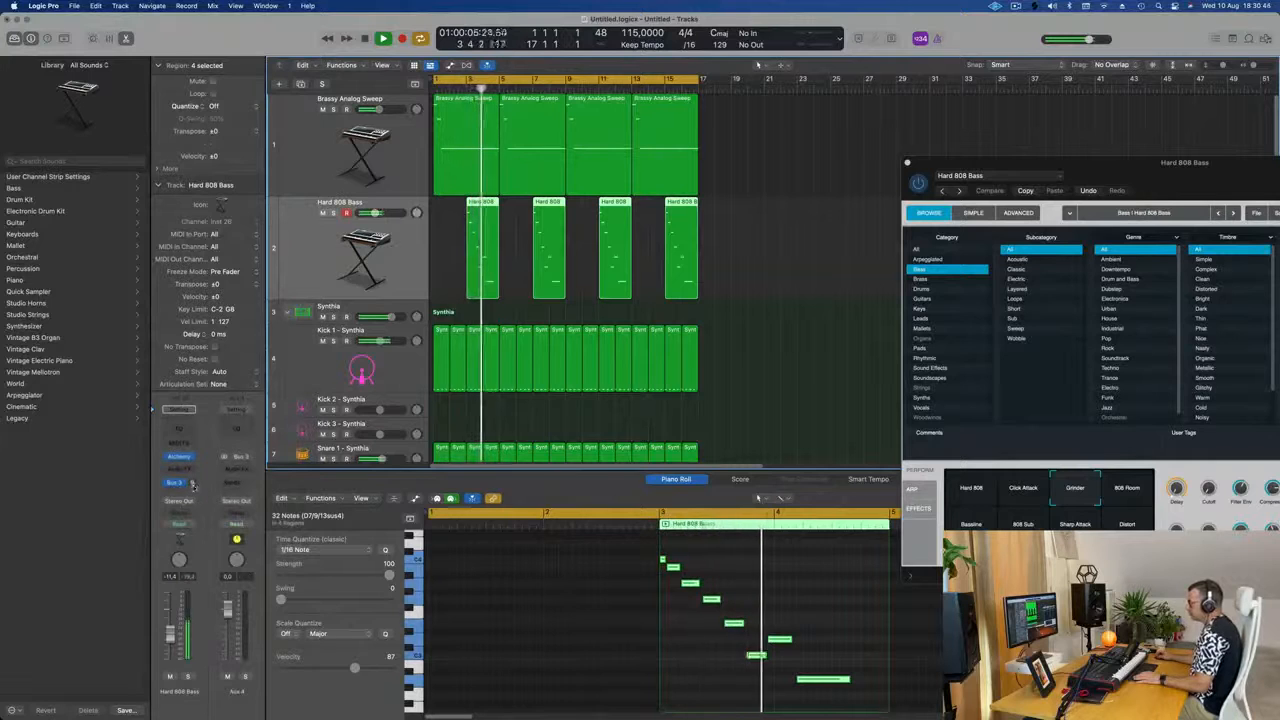
{"action": "left_click", "coordinate": [234, 469]}
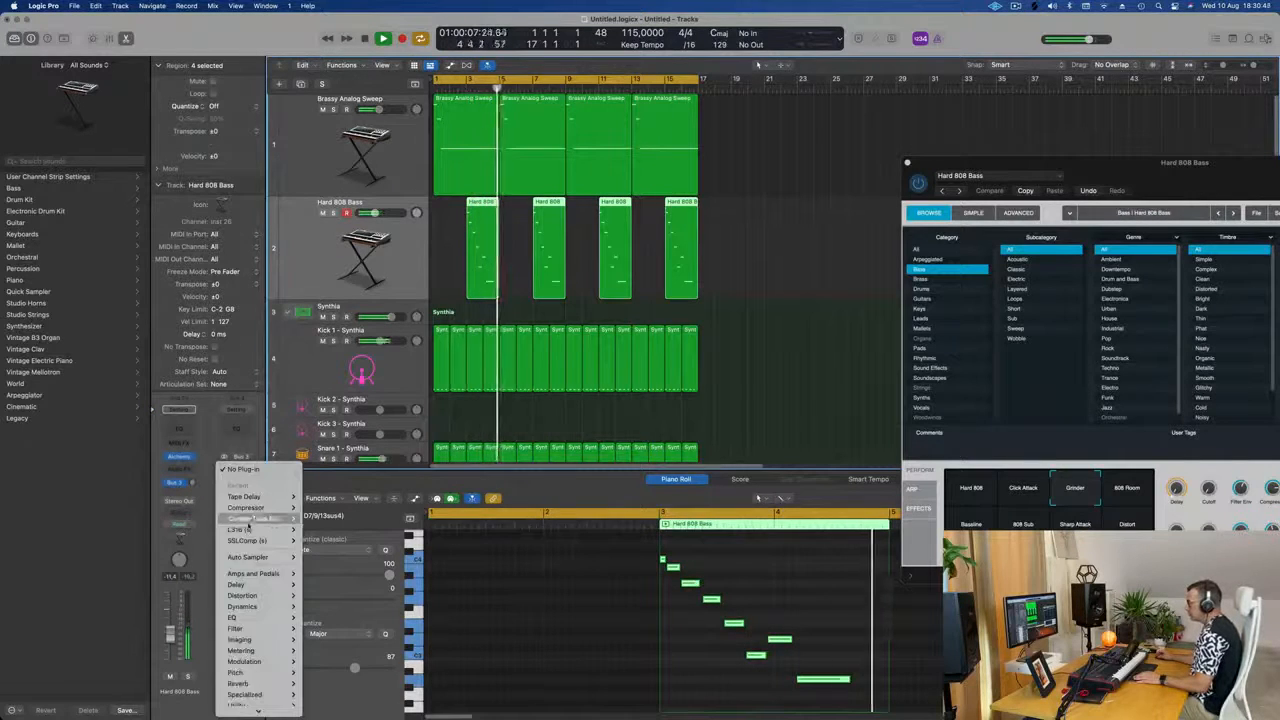
{"action": "mouse_move", "coordinate": [260, 497]}
{"action": "left_click", "coordinate": [316, 497]}
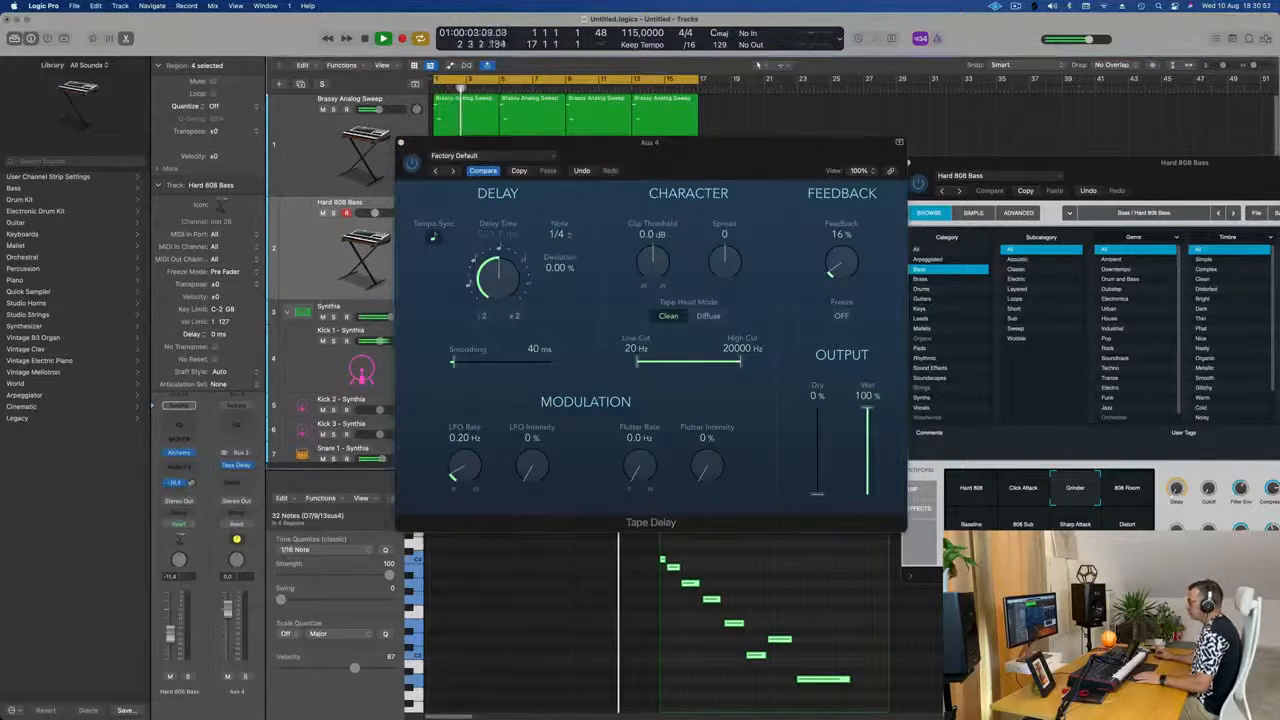
- Set the bass channel's Bus 3 send level to about -15 dB and close the Tape Delay window
{"action": "left_click_drag", "start_coordinate": [650, 142], "coordinate": [857, 209]}
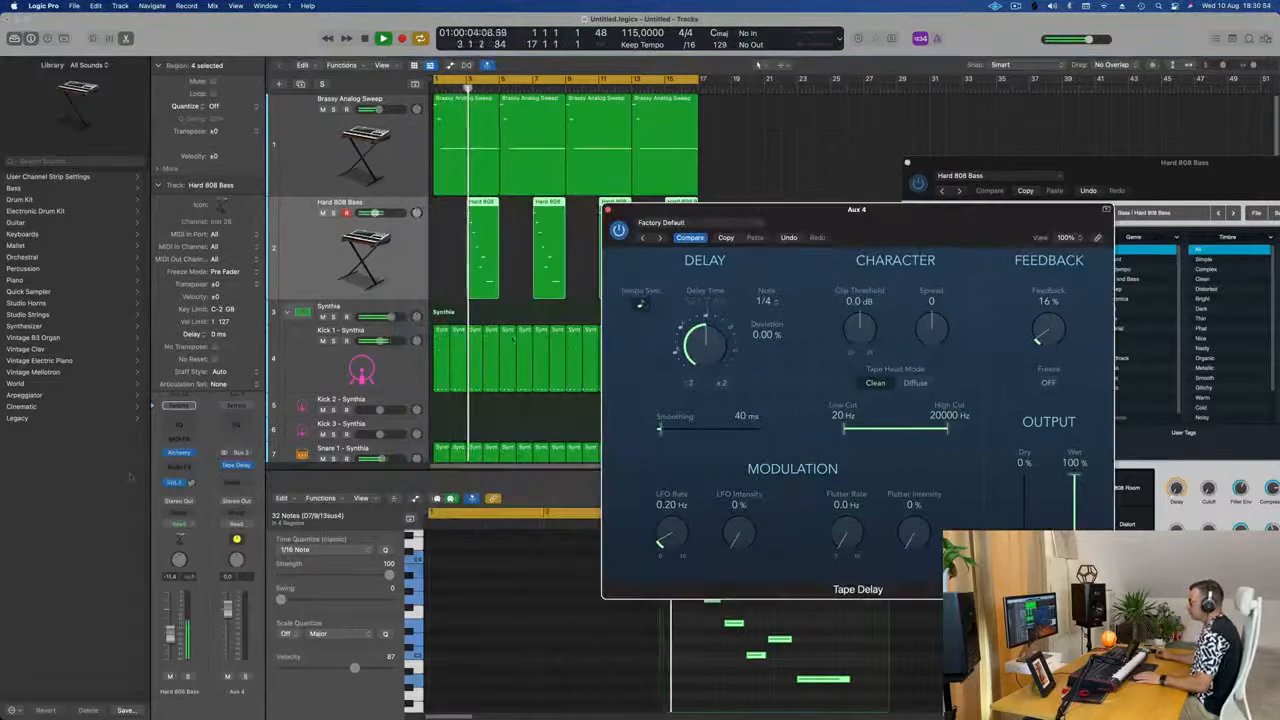
{"action": "left_click", "coordinate": [191, 482]}
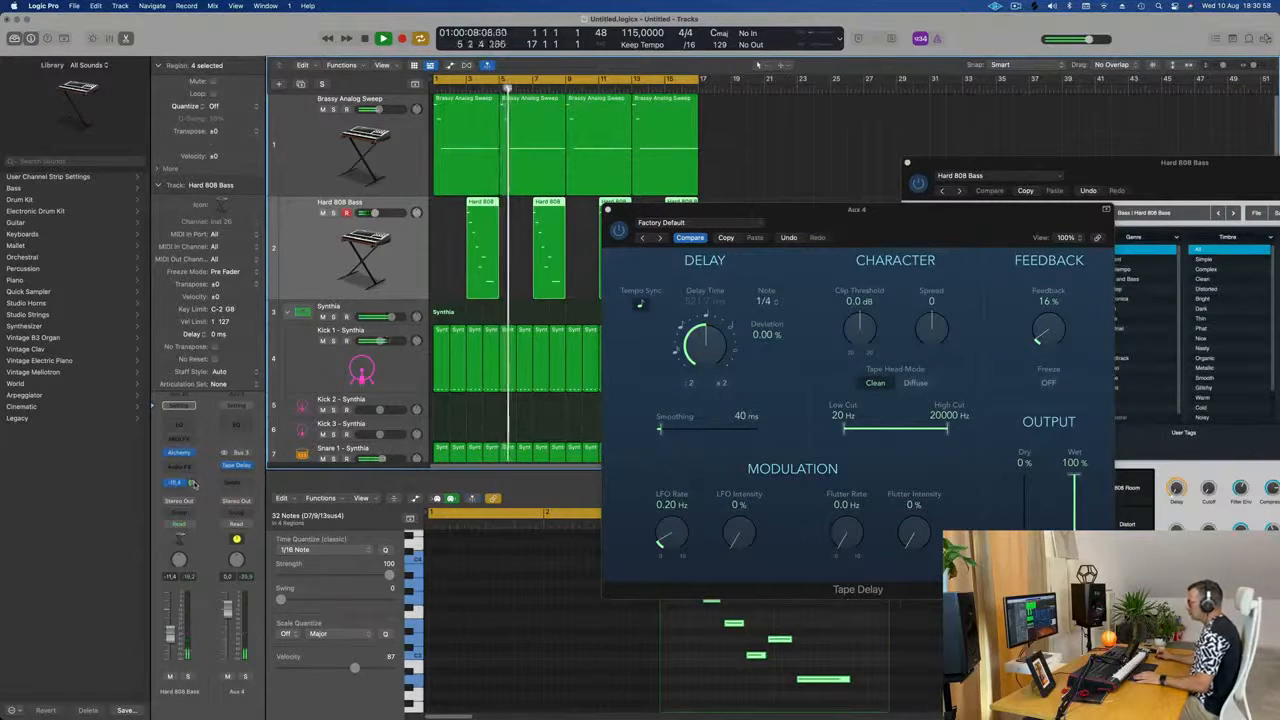
{"action": "left_click_drag", "start_coordinate": [866, 205], "coordinate": [748, 231]}
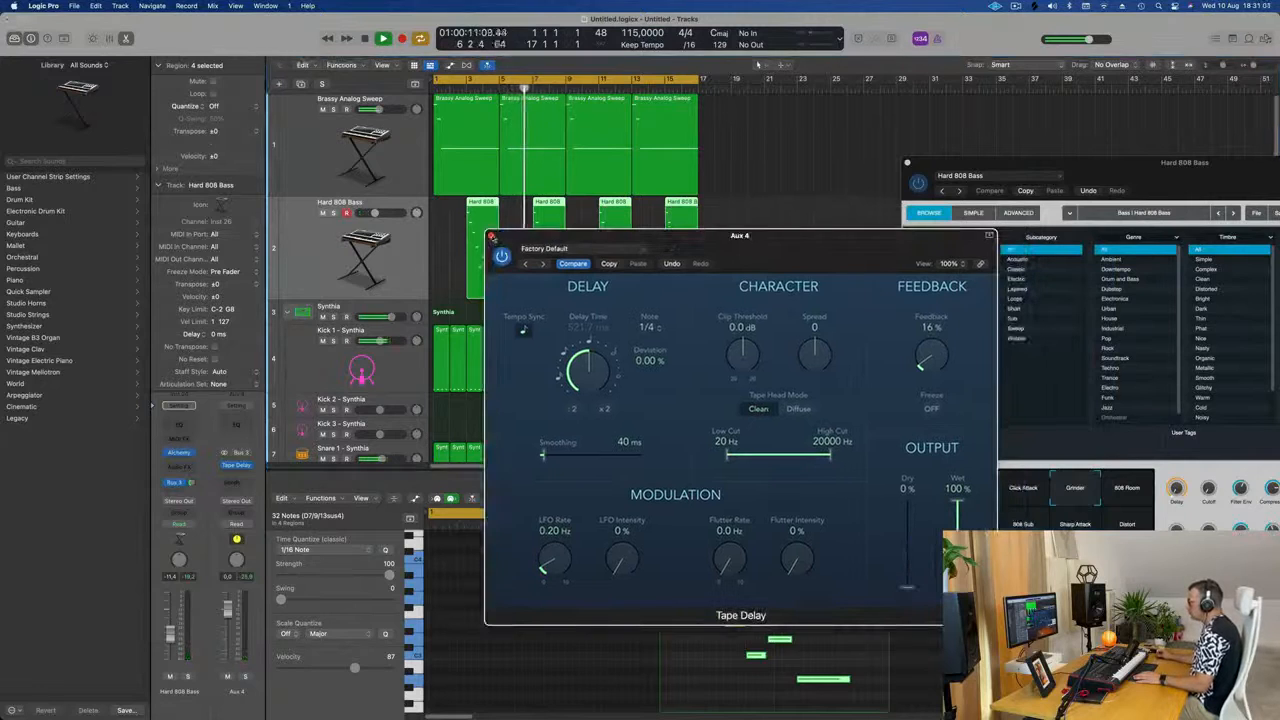
{"action": "left_click", "coordinate": [491, 236]}
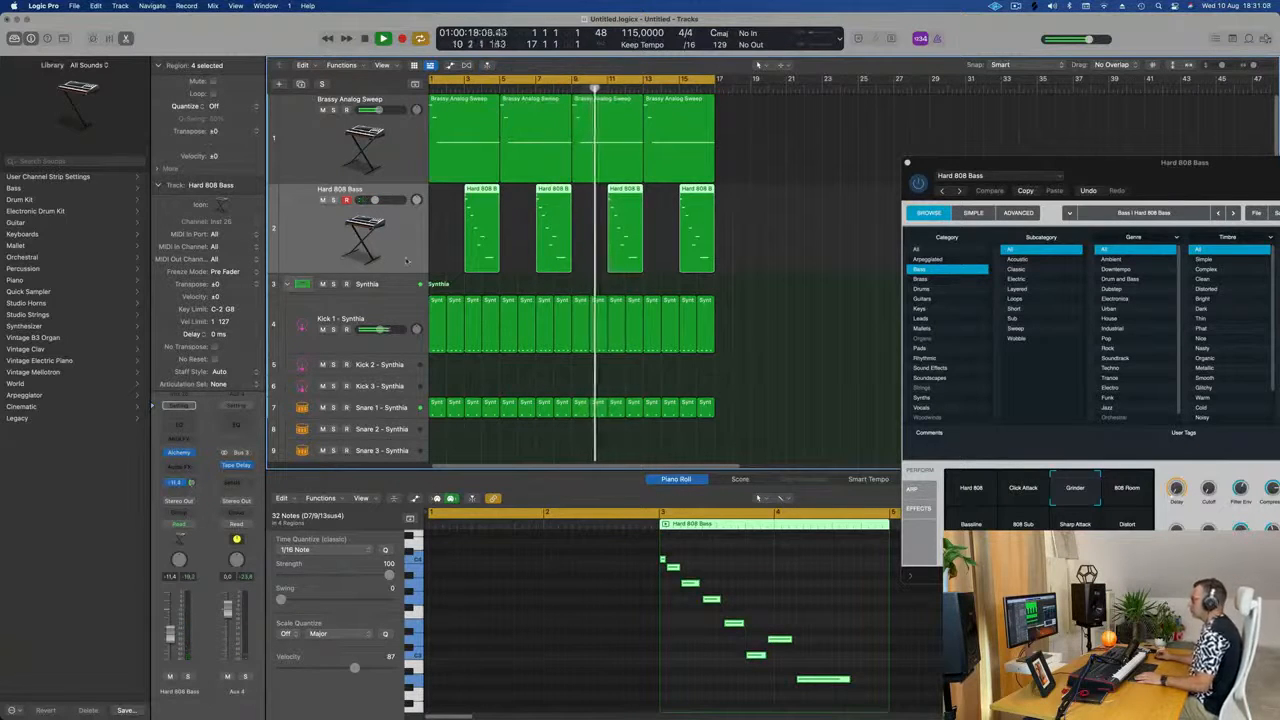
- Duplicate the Hard 808 Bass track and select the new track
{"action": "left_click", "coordinate": [300, 84]}
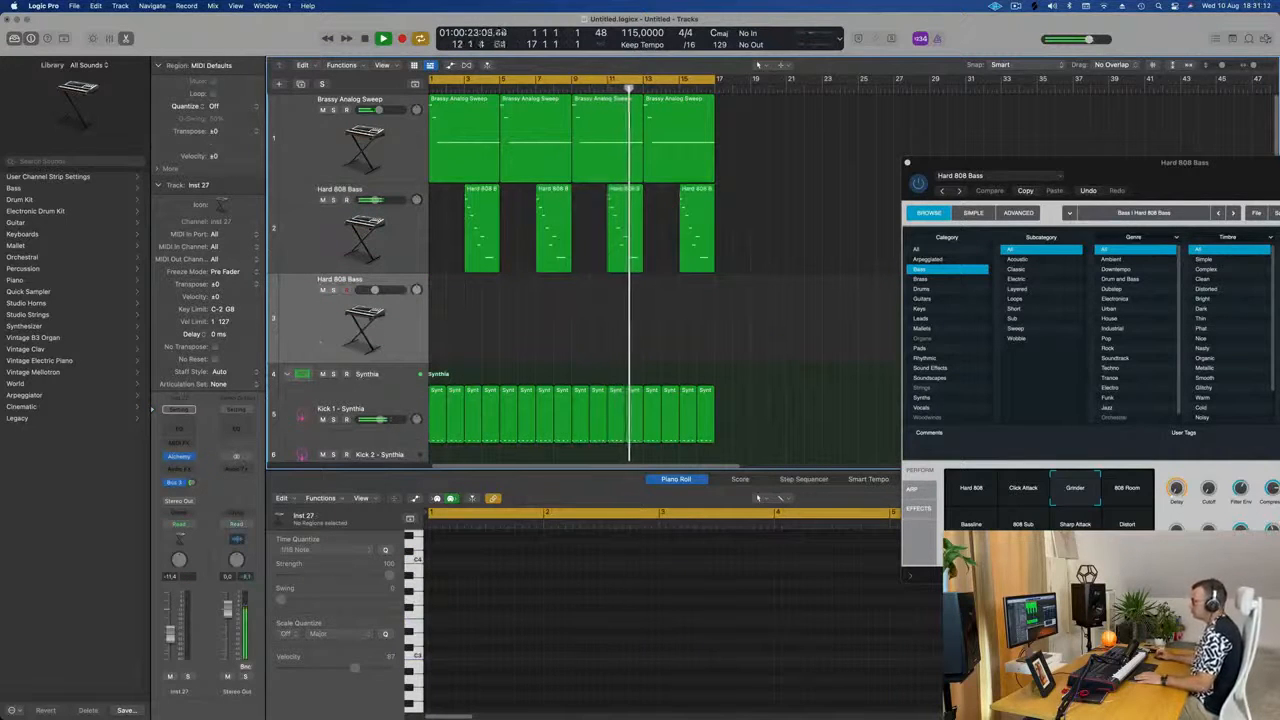
{"action": "left_click", "coordinate": [332, 241]}
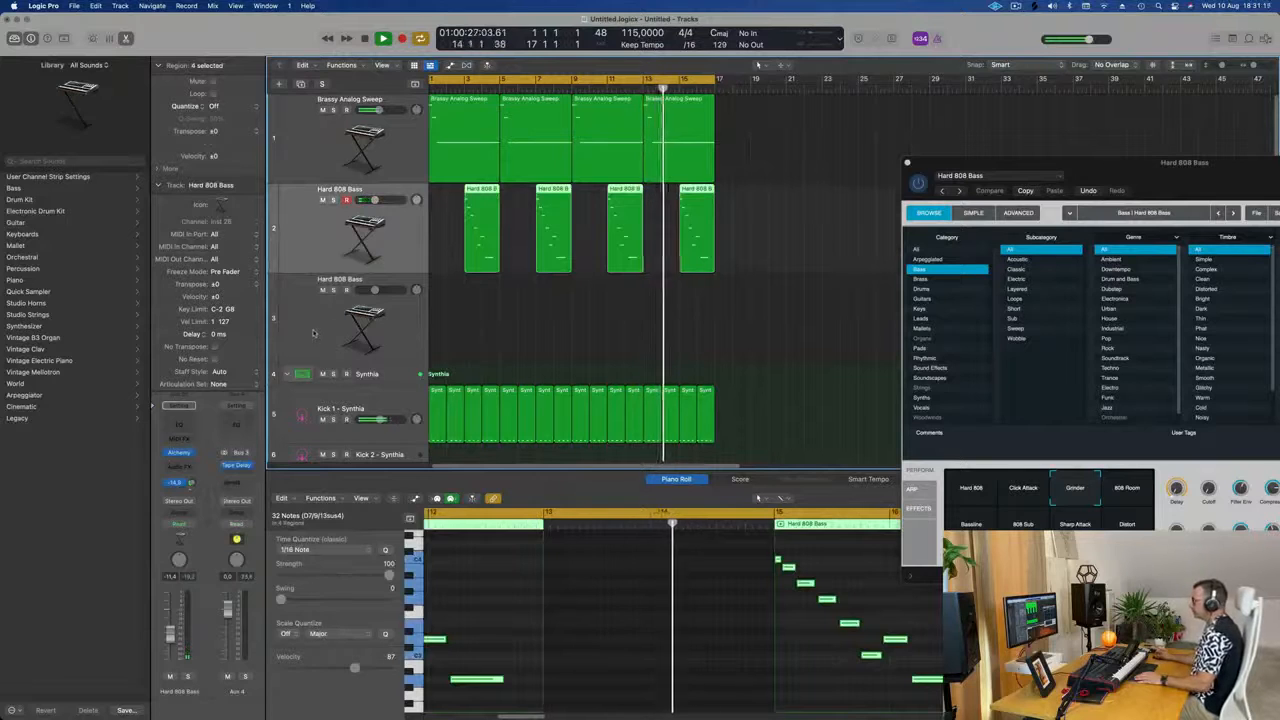
{"action": "left_click", "coordinate": [313, 333]}
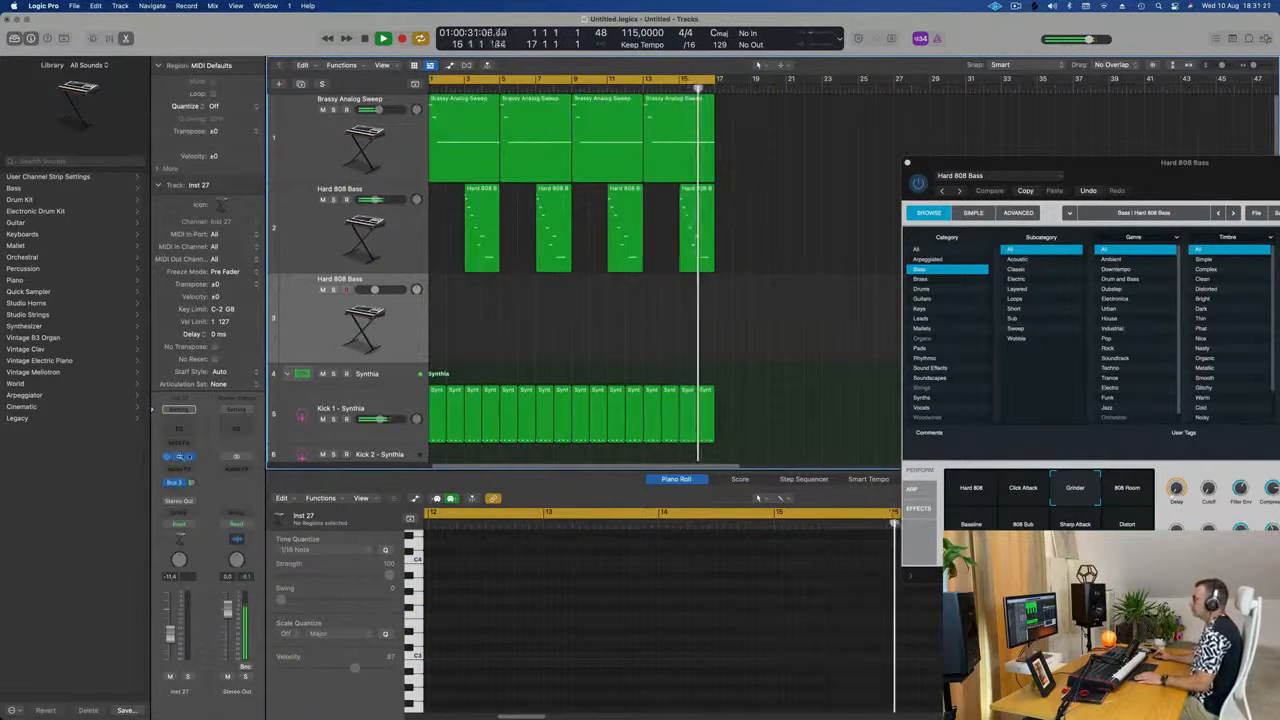
- Bring the Alchemy window into view and load the bass preset Hard Electro
{"action": "left_click_drag", "start_coordinate": [957, 183], "coordinate": [738, 195]}
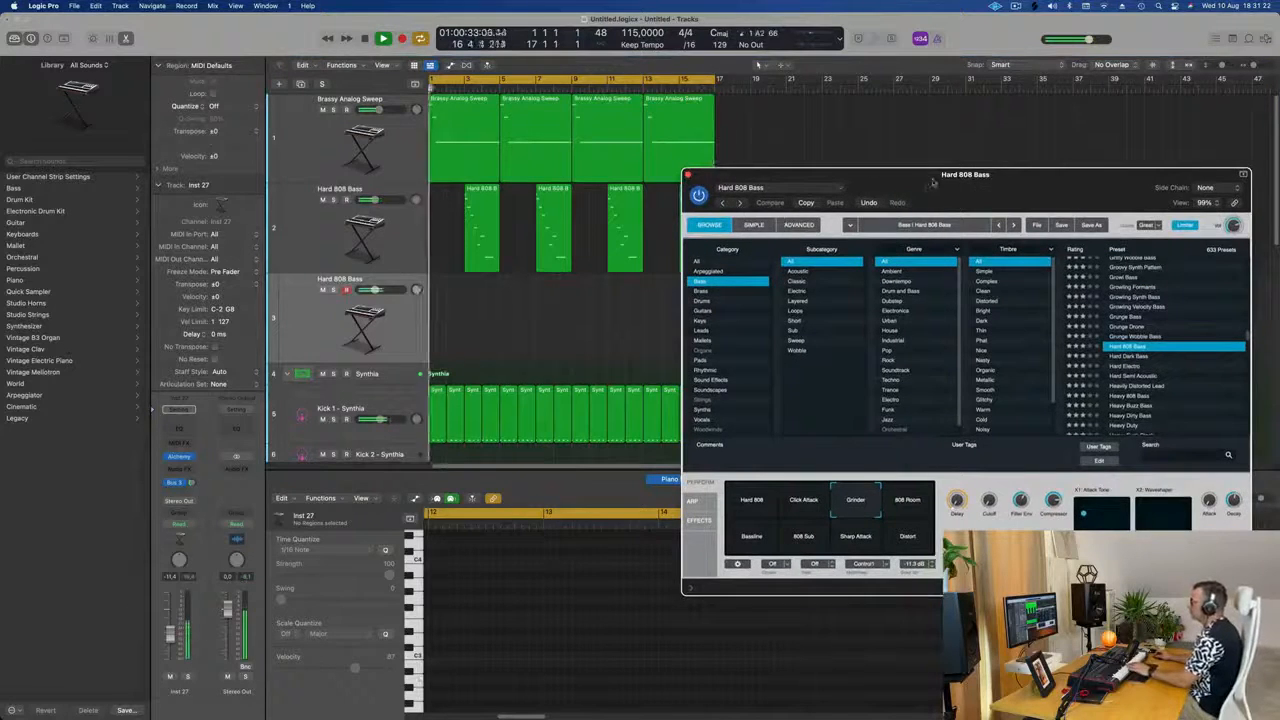
{"action": "left_click_drag", "start_coordinate": [933, 182], "coordinate": [775, 219]}
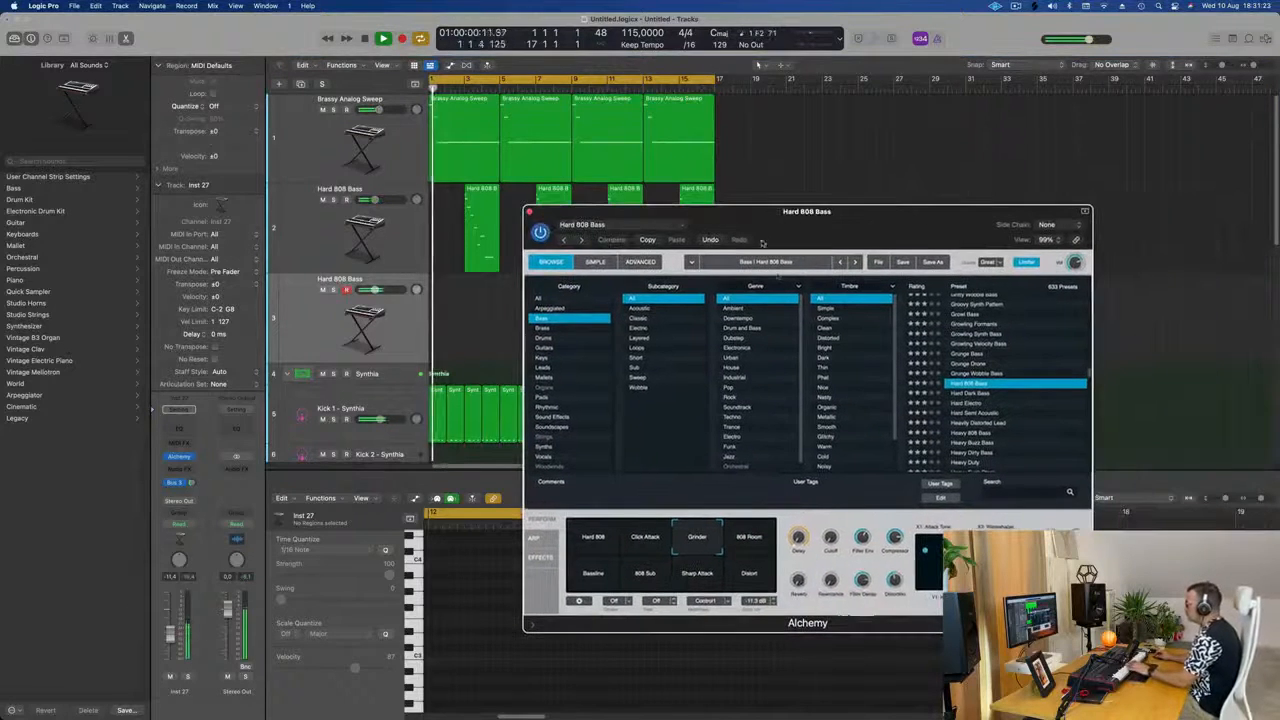
{"action": "left_click", "coordinate": [978, 403]}
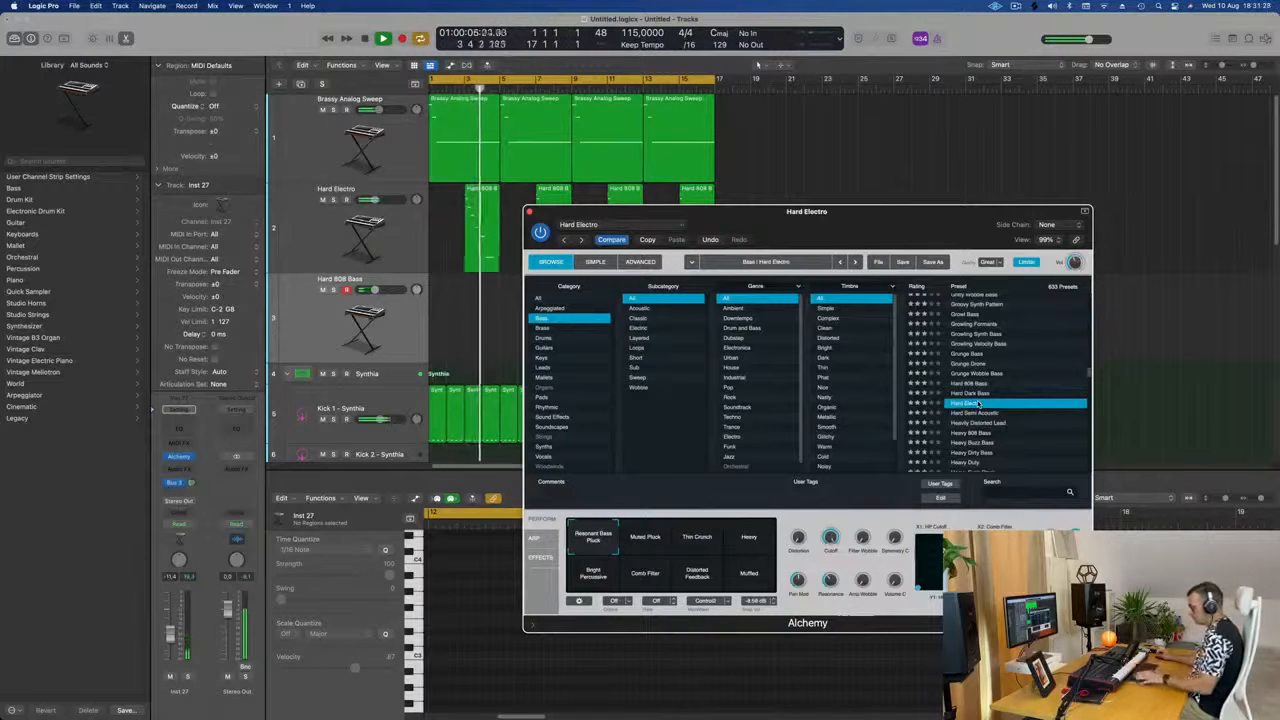
- Delete the empty duplicate bass track, hide the plug-in windows, and play the arrangement from the start
{"action": "key", "text": "BackSpace"}
{"action": "left_click_drag", "start_coordinate": [766, 211], "coordinate": [731, 220]}
{"action": "key", "text": "v"}
{"action": "key", "text": "space"}
{"action": "key", "text": "Return"}
{"action": "key", "text": "space"}
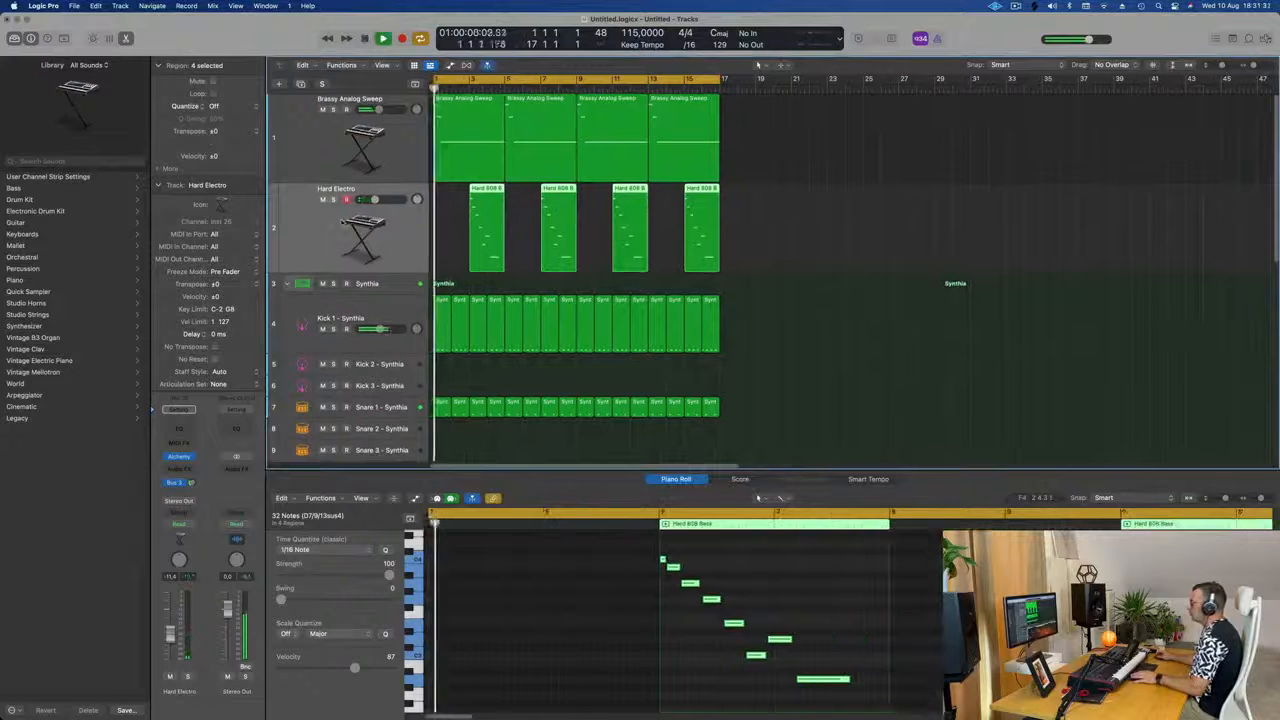
{"action": "key", "text": "v"}
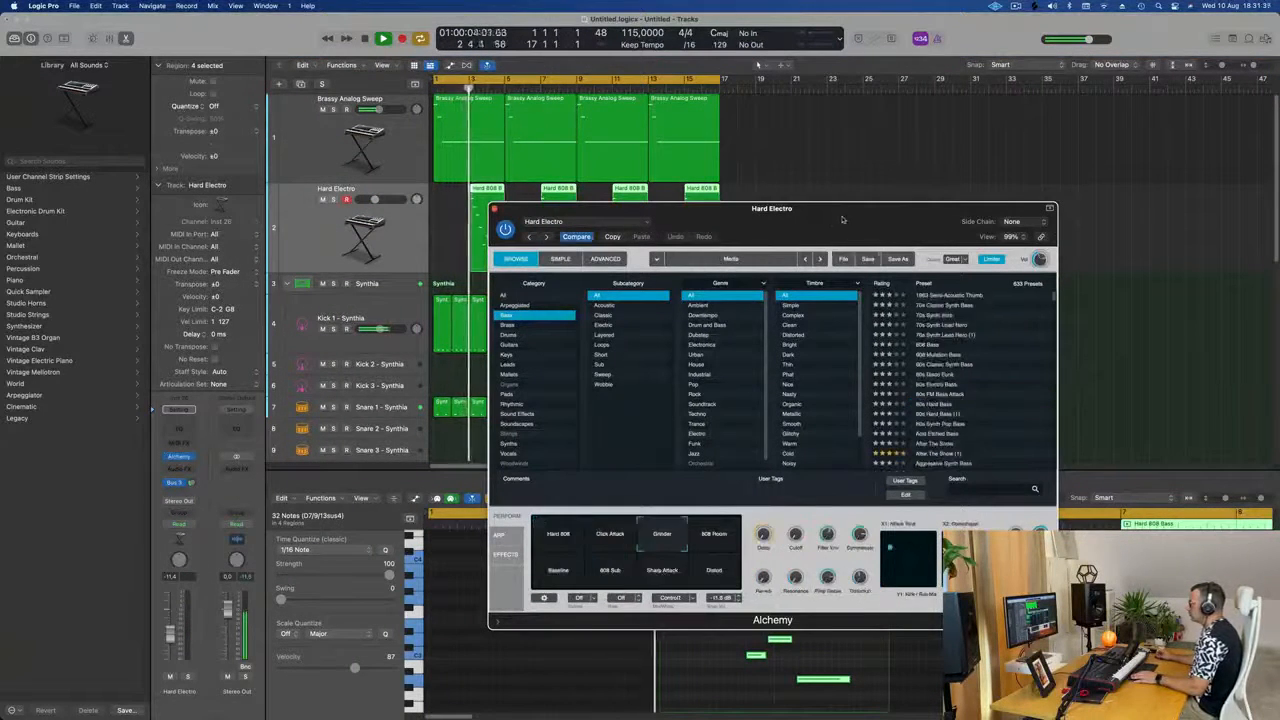
{"action": "left_click_drag", "start_coordinate": [844, 214], "coordinate": [1080, 176]}
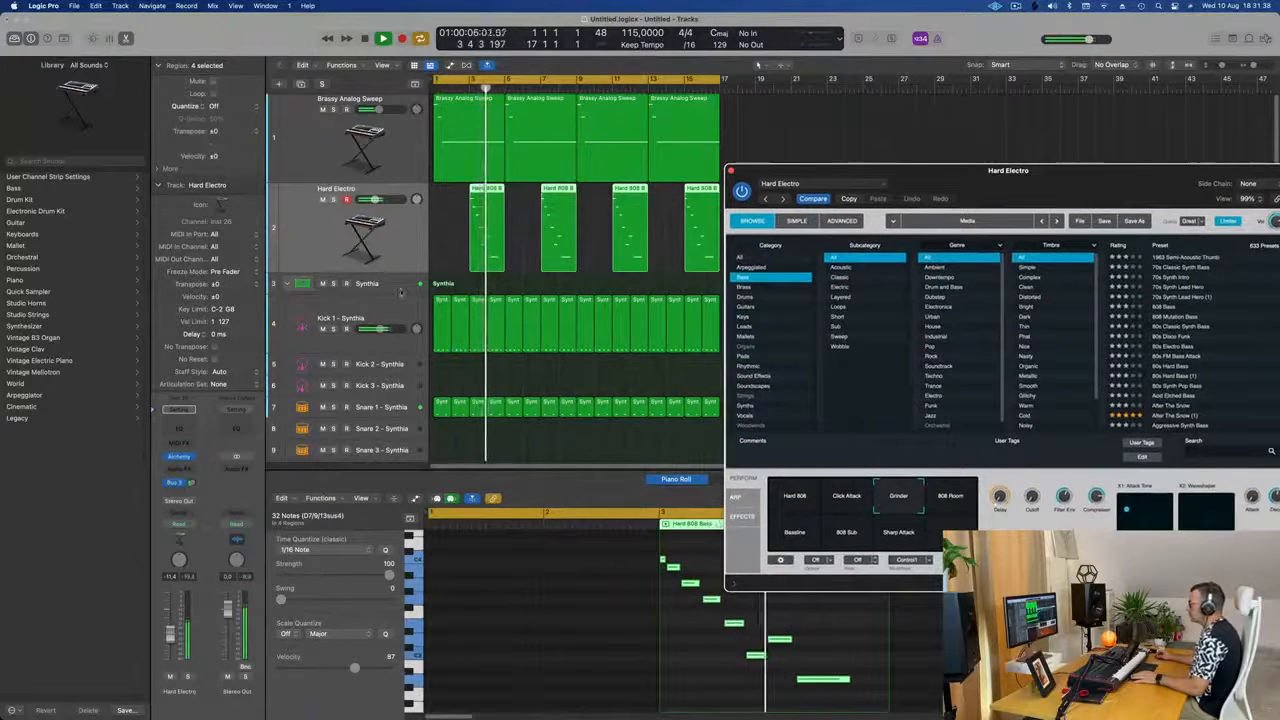
{"action": "left_click", "coordinate": [314, 286]}
{"action": "left_click", "coordinate": [178, 399]}
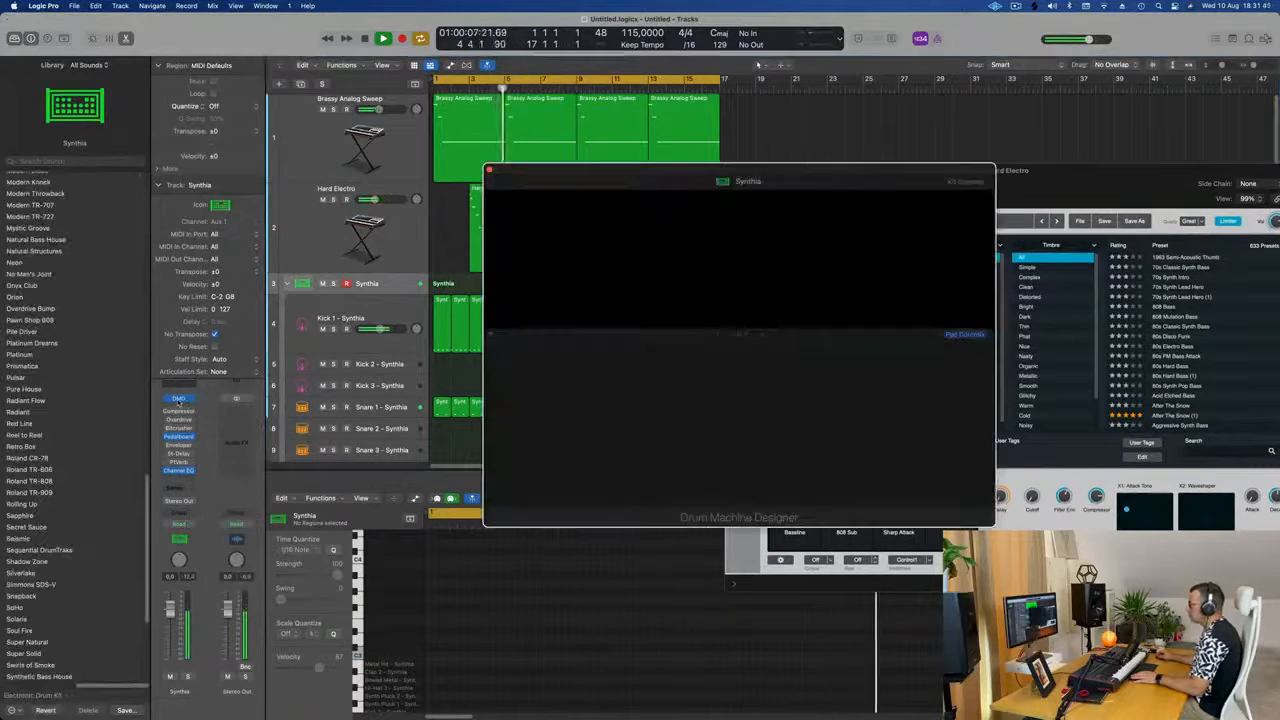
{"action": "left_click", "coordinate": [489, 171]}
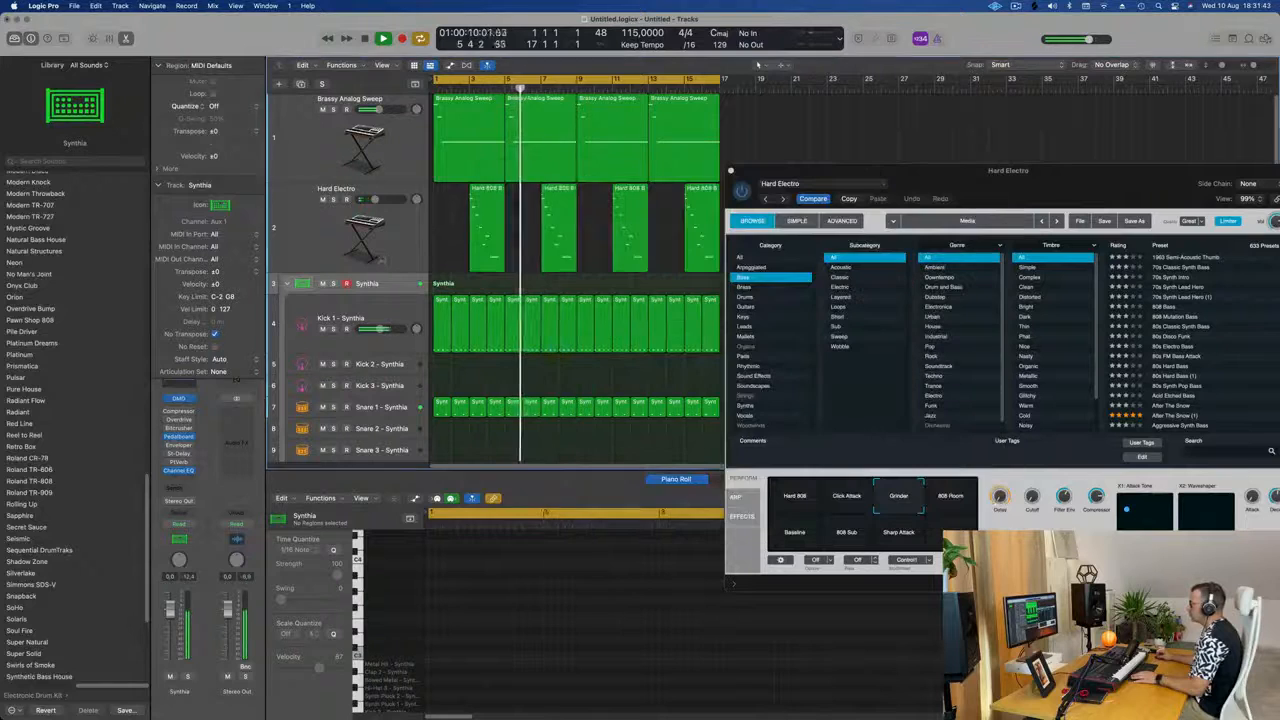
- Duplicate the Hard Electro track and close the original track's Alchemy window
{"action": "left_click", "coordinate": [362, 192]}
{"action": "key", "text": "super+d"}
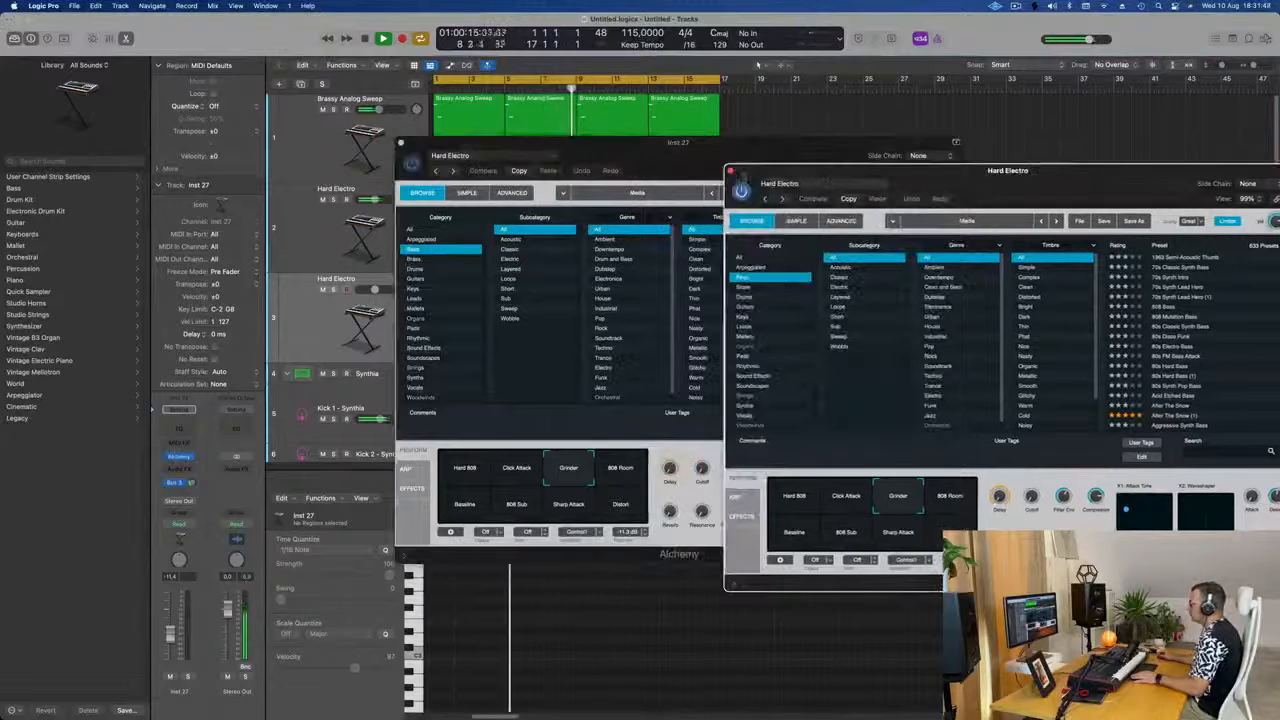
{"action": "left_click", "coordinate": [729, 170]}
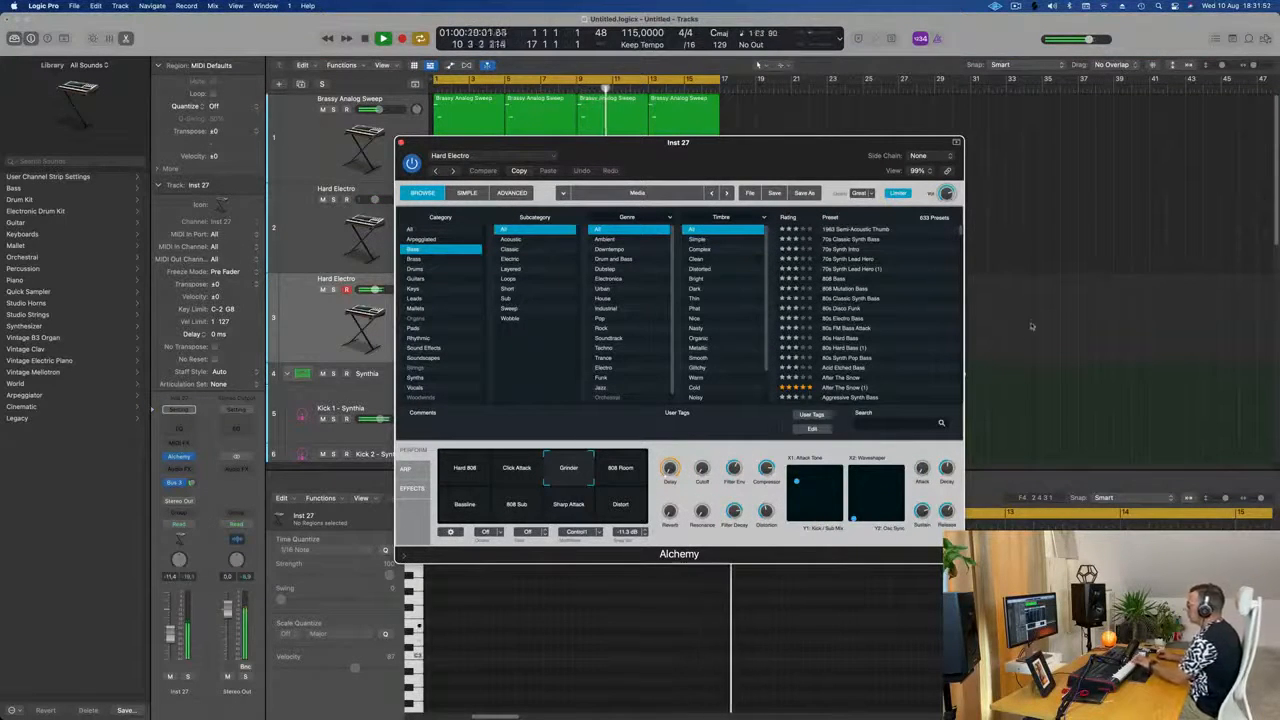
- Load the bass preset Alloy in Alchemy on the new duplicate track
{"action": "scroll", "coordinate": [895, 318], "scroll_direction": "down", "scroll_amount": 4}
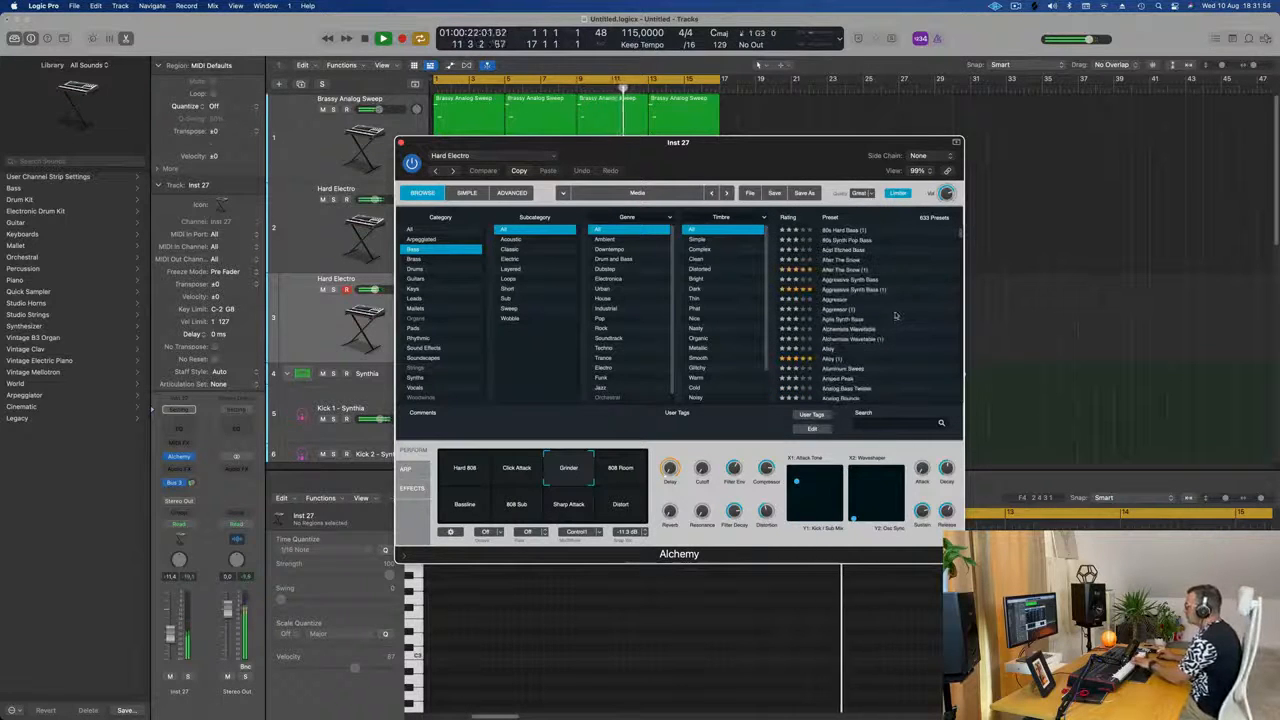
{"action": "scroll", "coordinate": [902, 317], "scroll_direction": "down", "scroll_amount": 1}
{"action": "left_click", "coordinate": [831, 339]}
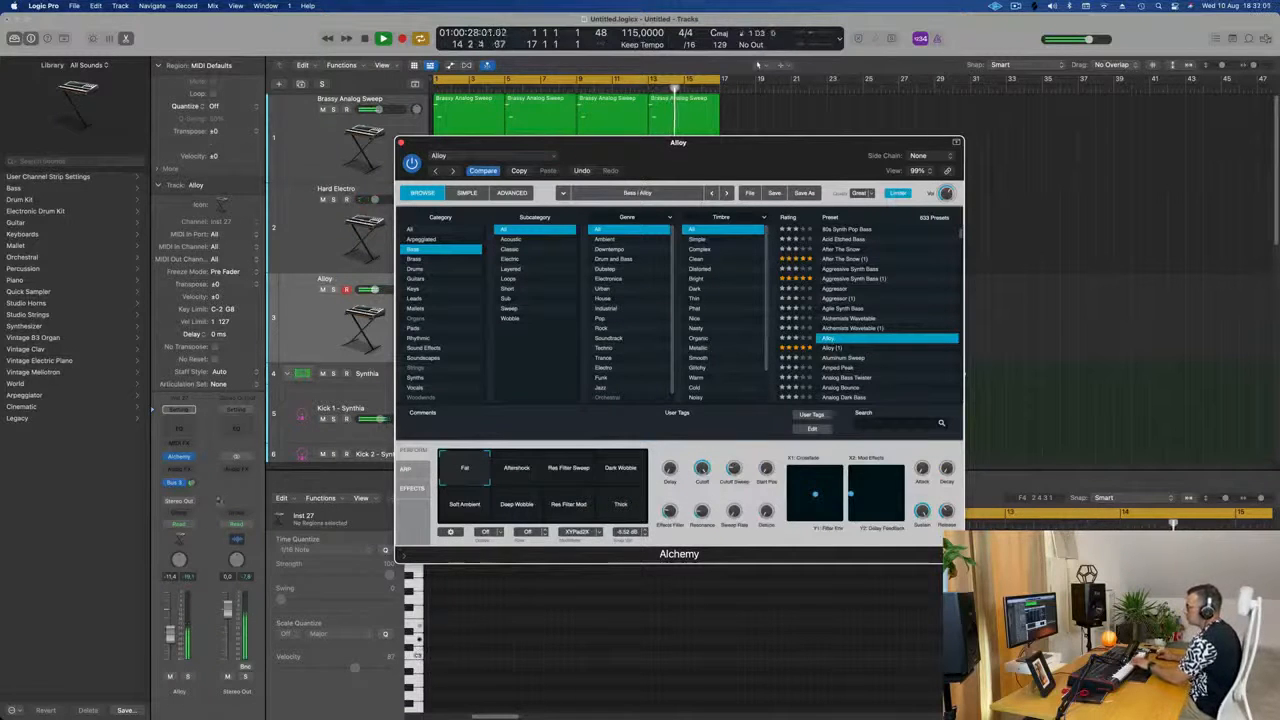
- Add a second send on the Alloy channel, routed to Bus 5
{"action": "left_click", "coordinate": [177, 494]}
{"action": "left_click", "coordinate": [172, 484]}
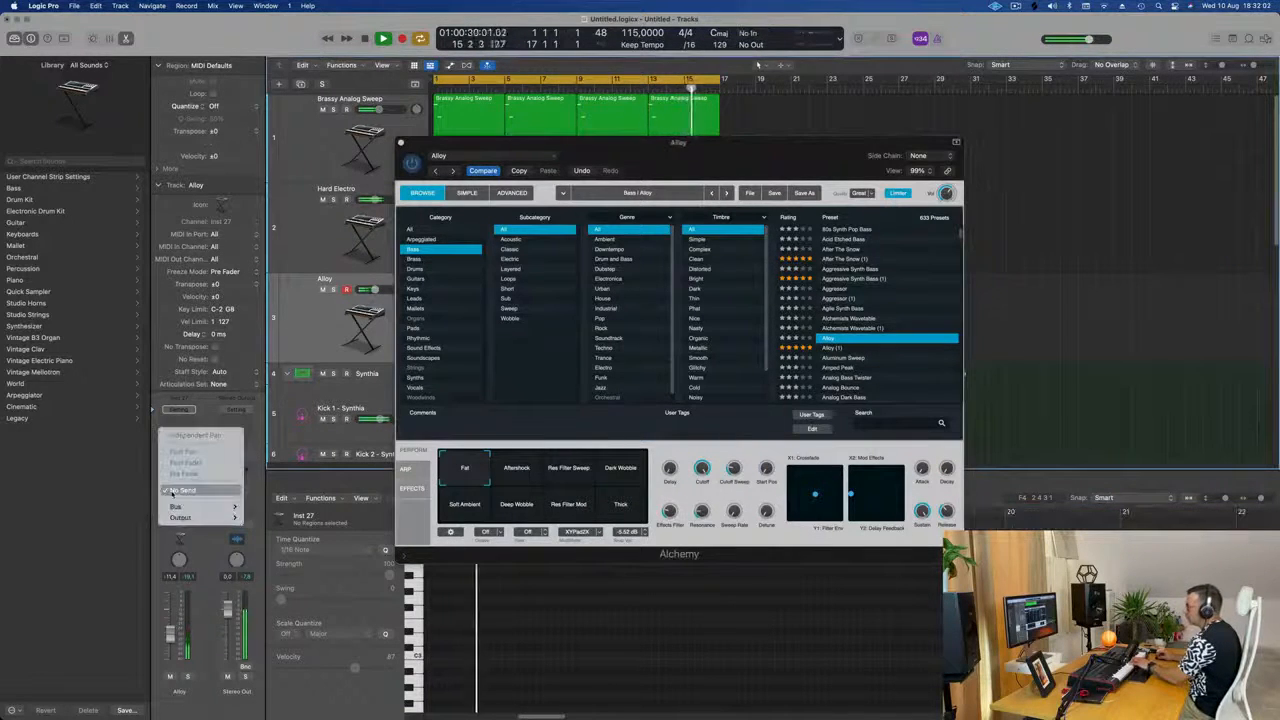
{"action": "mouse_move", "coordinate": [200, 506]}
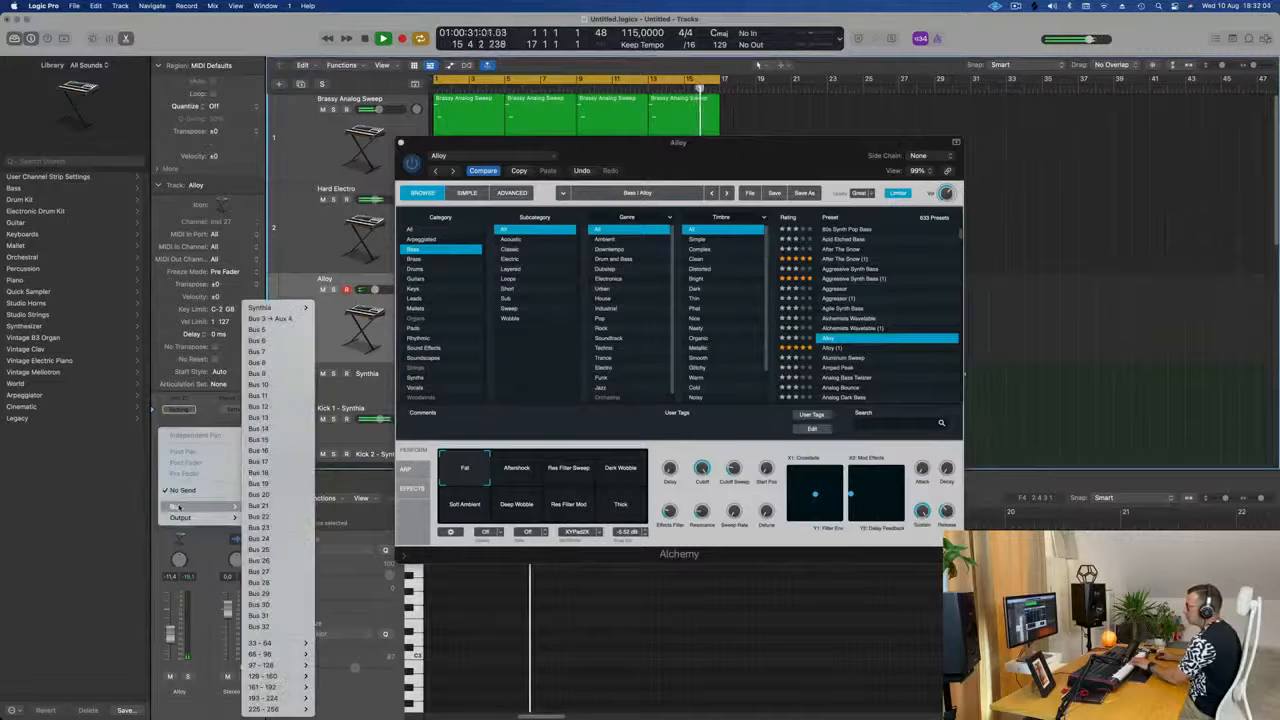
{"action": "left_click", "coordinate": [273, 330]}
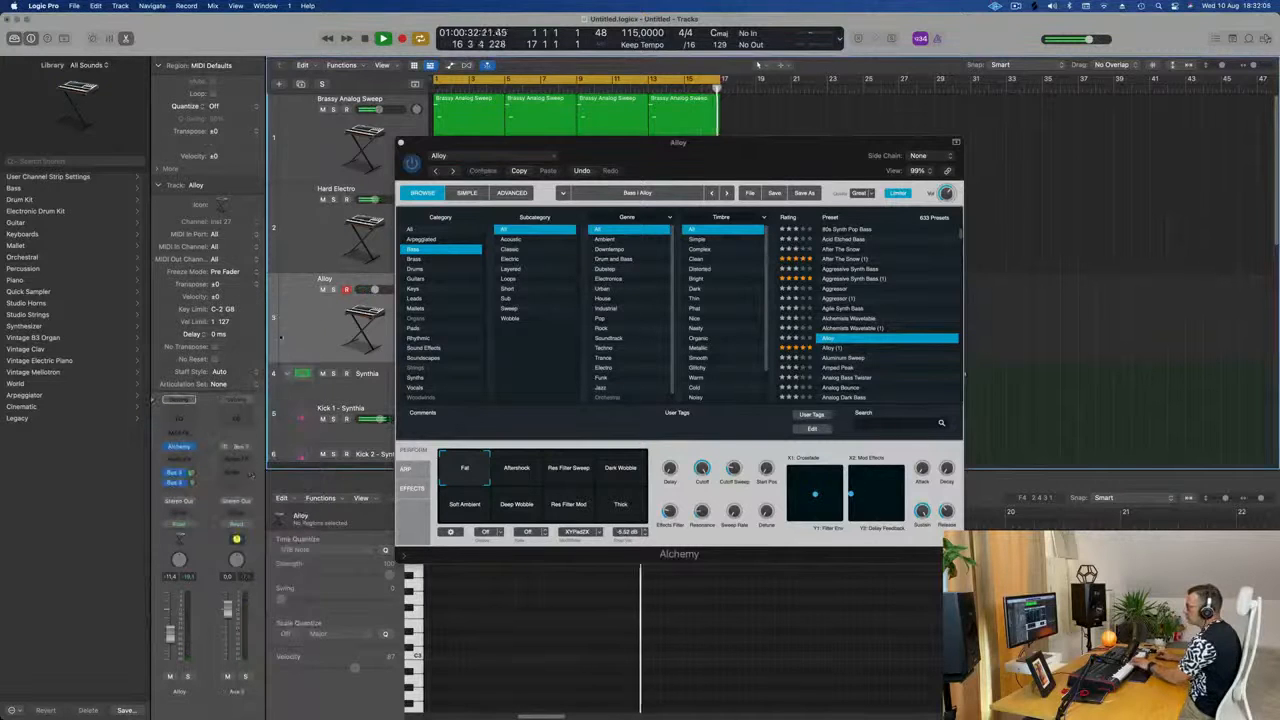
- Insert a SilverVerb on the Aux 5 channel, load its grandiose setting, and close its window
{"action": "left_click", "coordinate": [232, 460]}
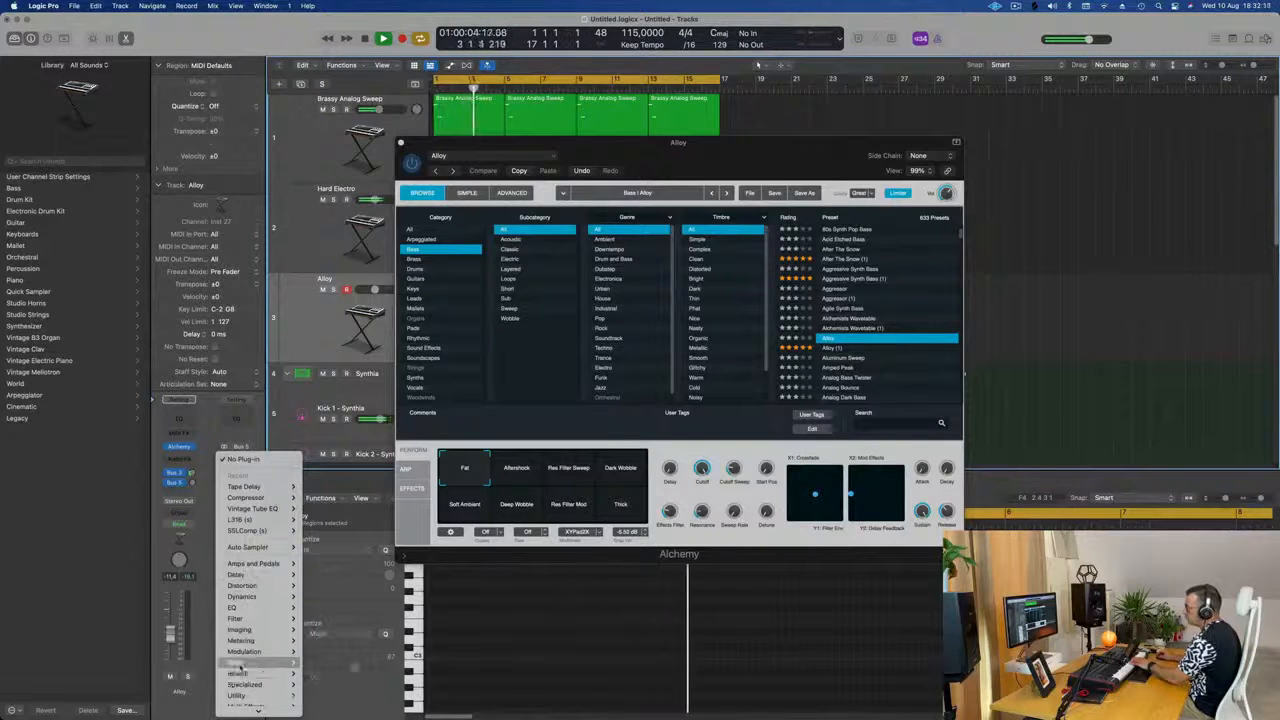
{"action": "mouse_move", "coordinate": [250, 673]}
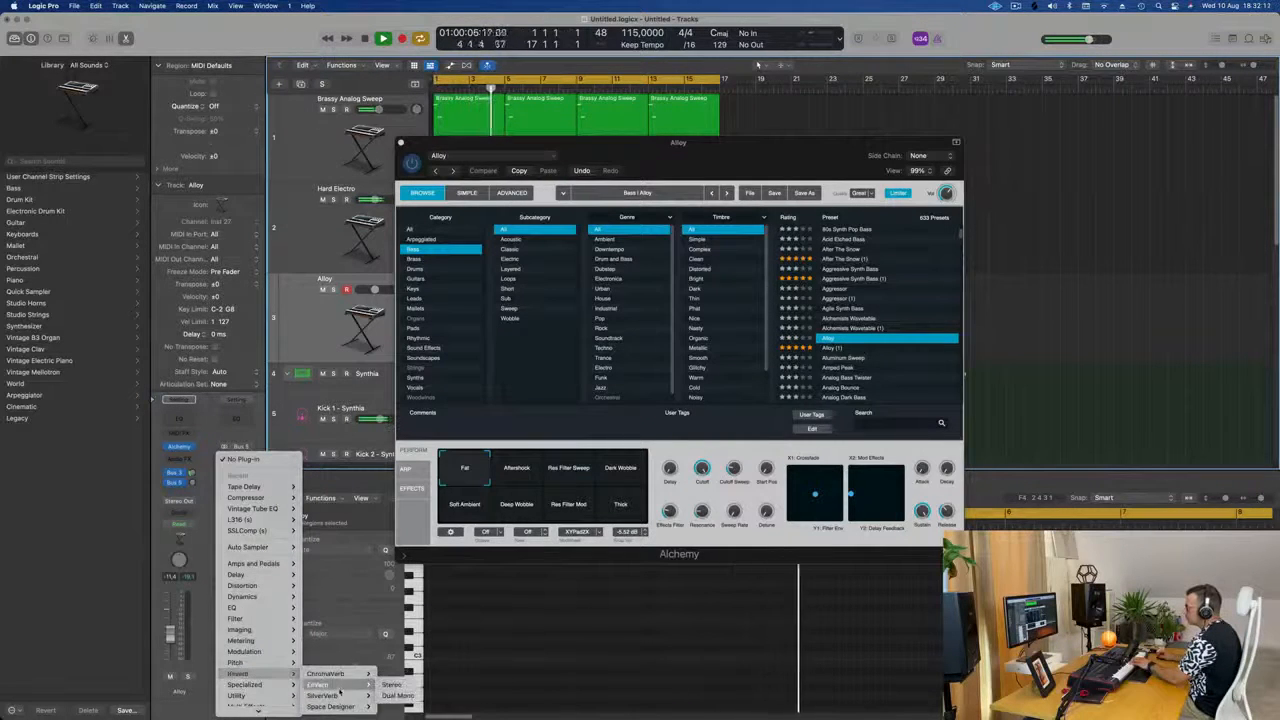
{"action": "left_click", "coordinate": [393, 697]}
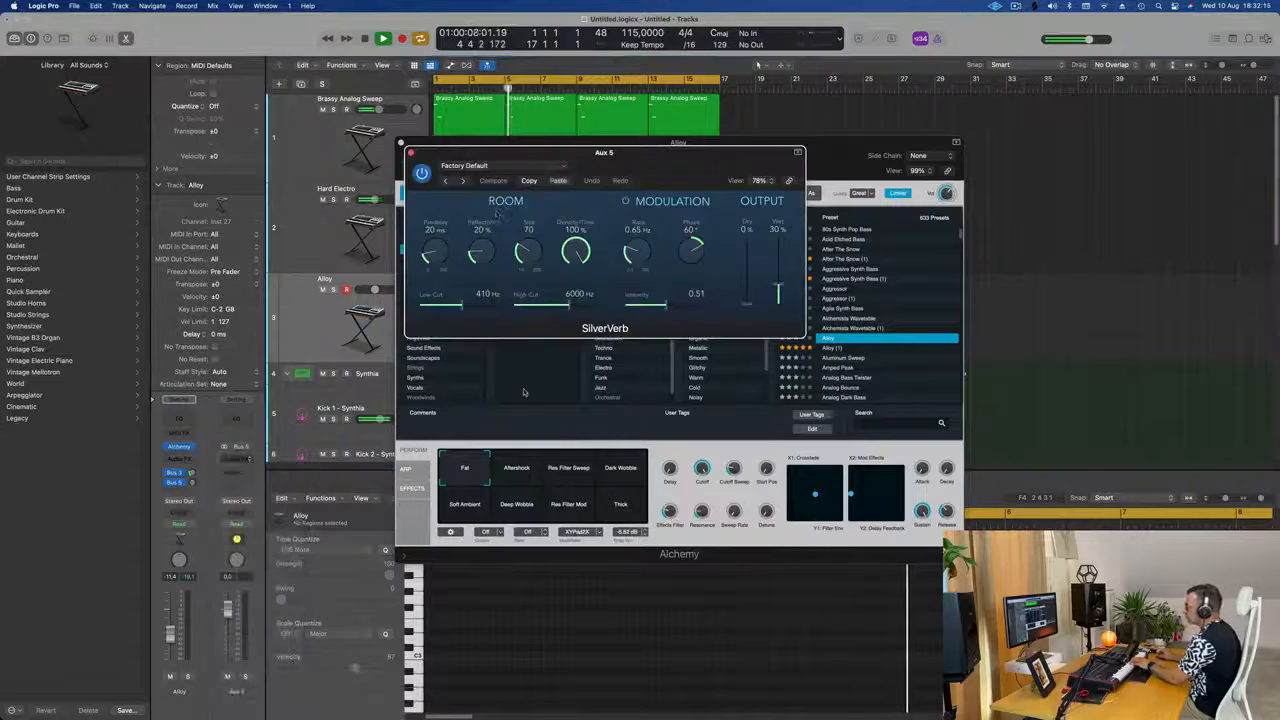
{"action": "left_click", "coordinate": [490, 165]}
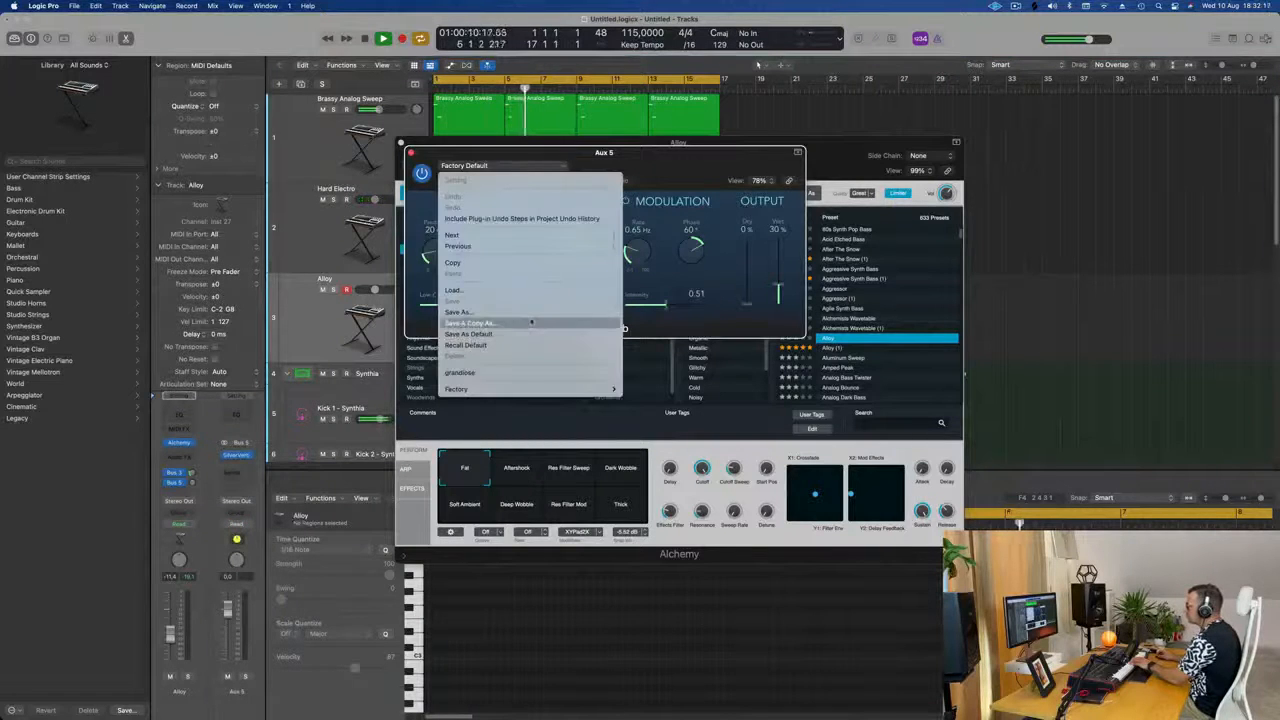
{"action": "left_click", "coordinate": [490, 372]}
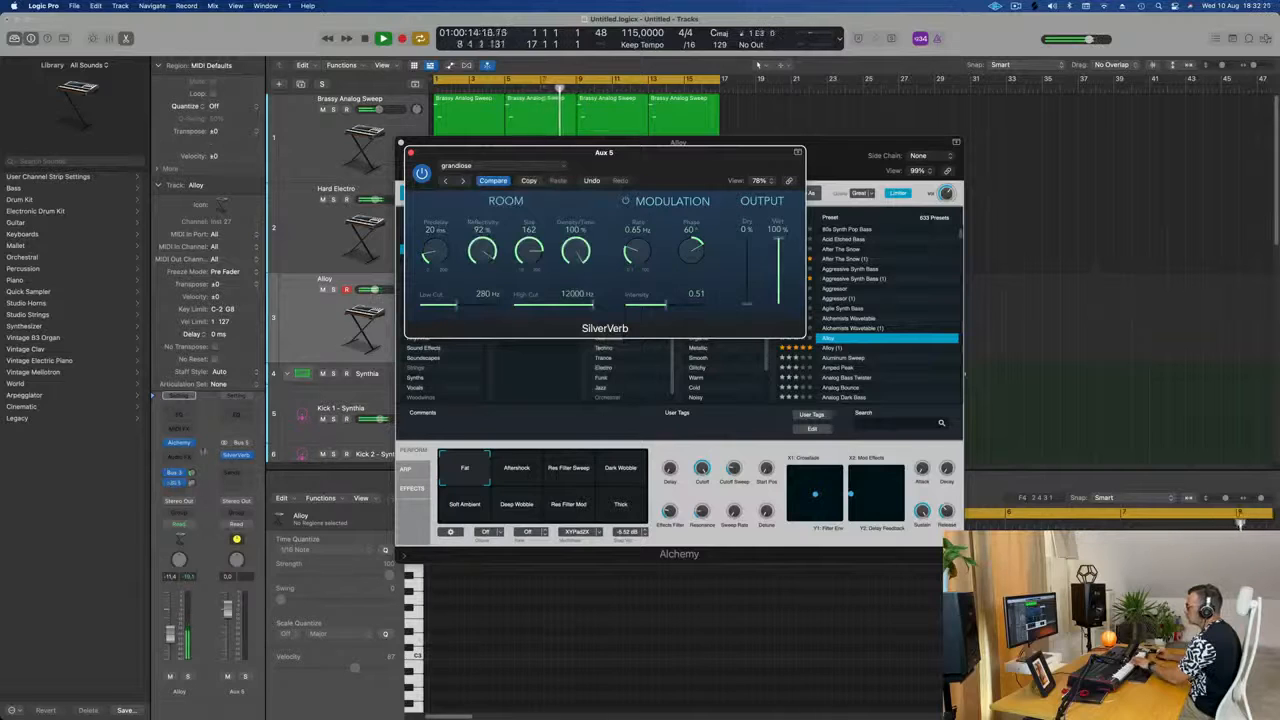
{"action": "left_click_drag", "start_coordinate": [434, 154], "coordinate": [584, 183]}
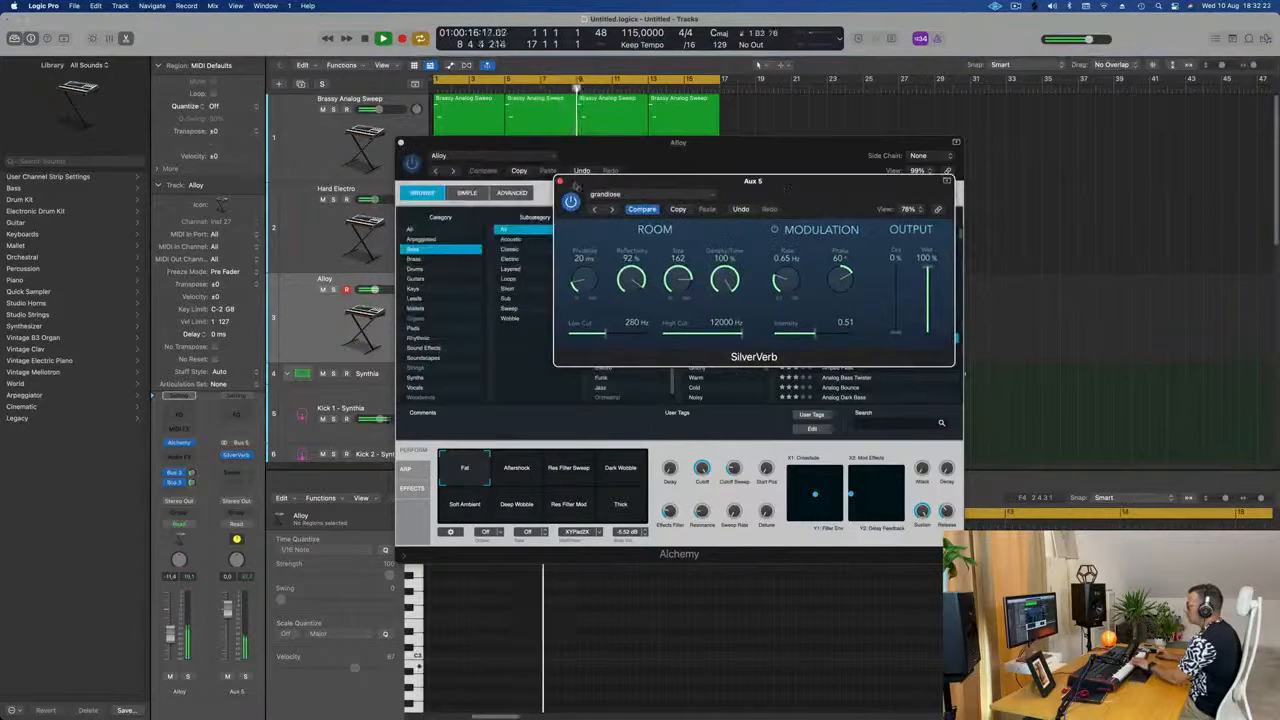
{"action": "mouse_move", "coordinate": [683, 184]}
{"action": "left_mouse_down"}
{"action": "mouse_move", "coordinate": [769, 181]}
{"action": "mouse_move", "coordinate": [700, 176]}
{"action": "left_mouse_up"}
{"action": "left_click", "coordinate": [755, 181]}
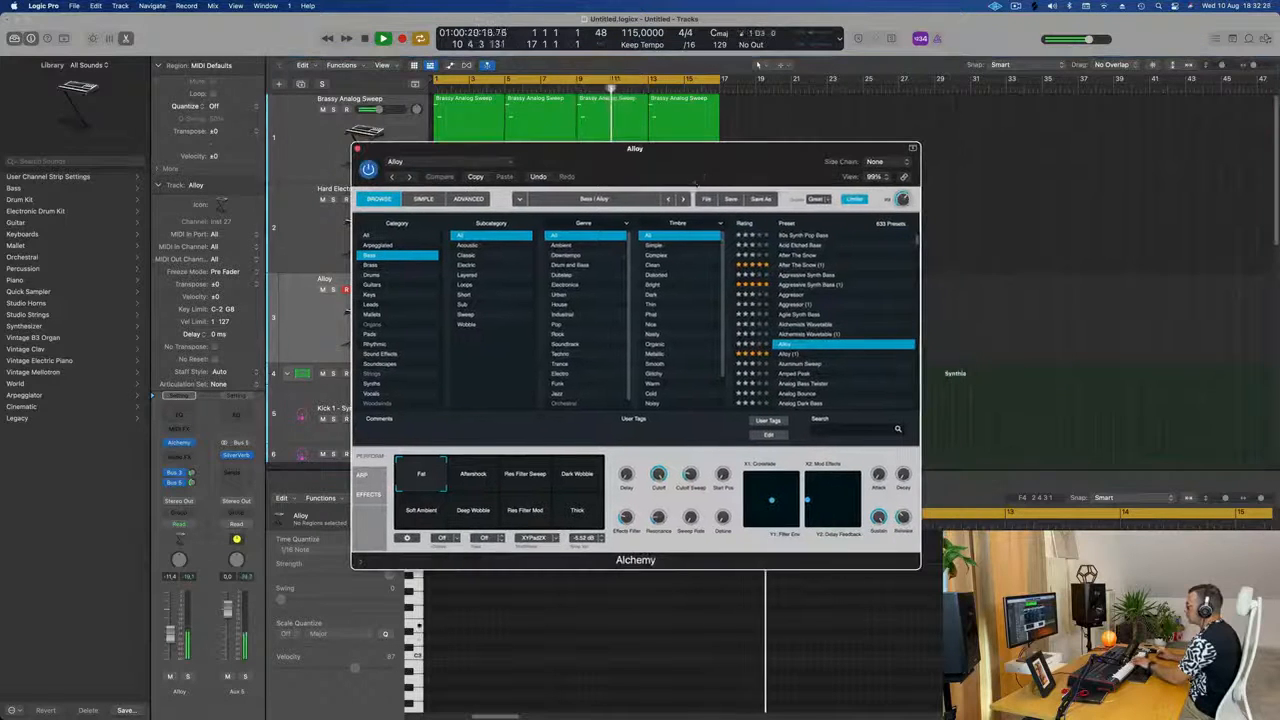
- Try the Dark Wobble and Thick snapshots of the Alloy preset, and select Res Filter Mod
{"action": "left_click", "coordinate": [579, 477]}
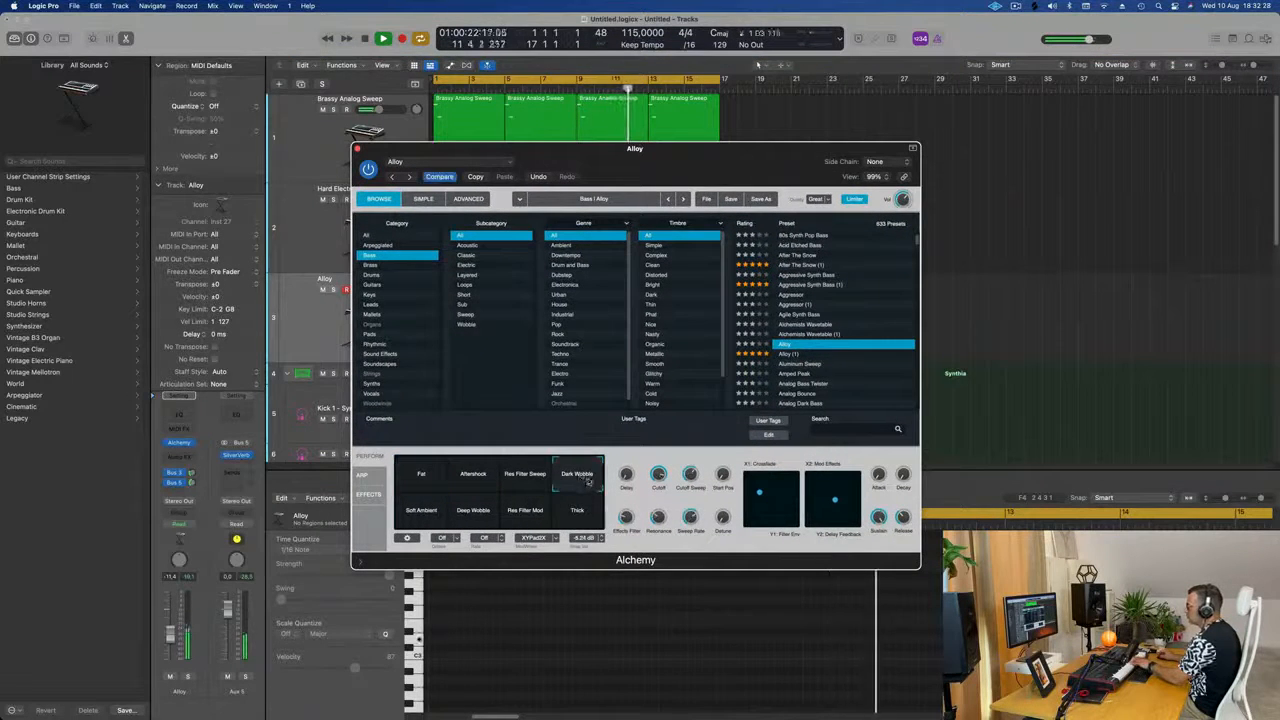
{"action": "left_click", "coordinate": [577, 510]}
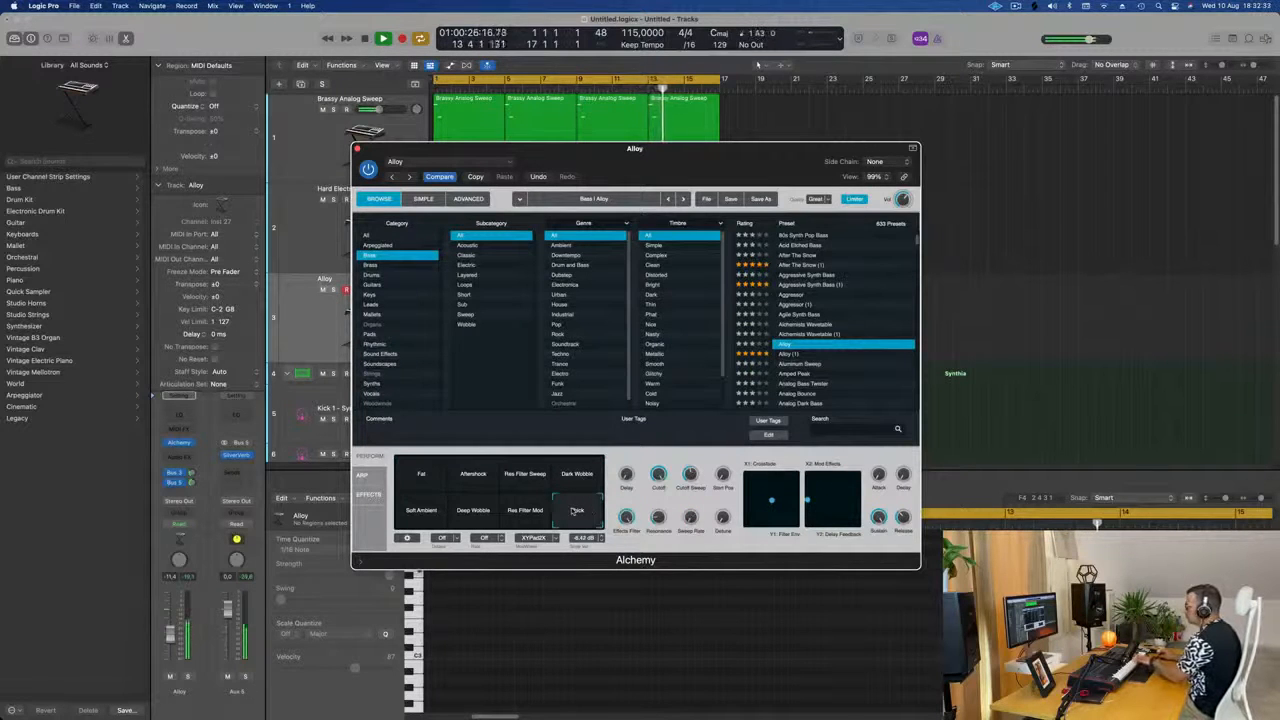
{"action": "left_click", "coordinate": [528, 520]}
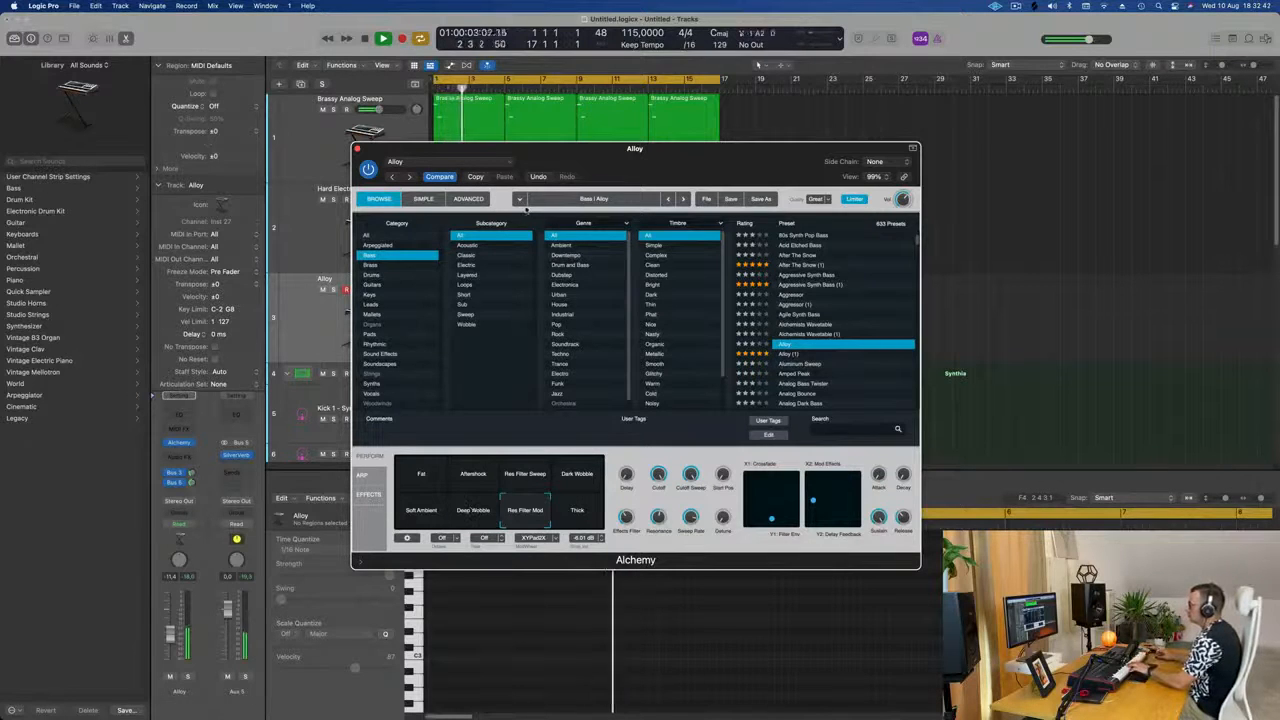
- Move the Alchemy window aside and record a single sustained note on the Alloy track from about bar 5
{"action": "left_click_drag", "start_coordinate": [558, 156], "coordinate": [955, 235]}
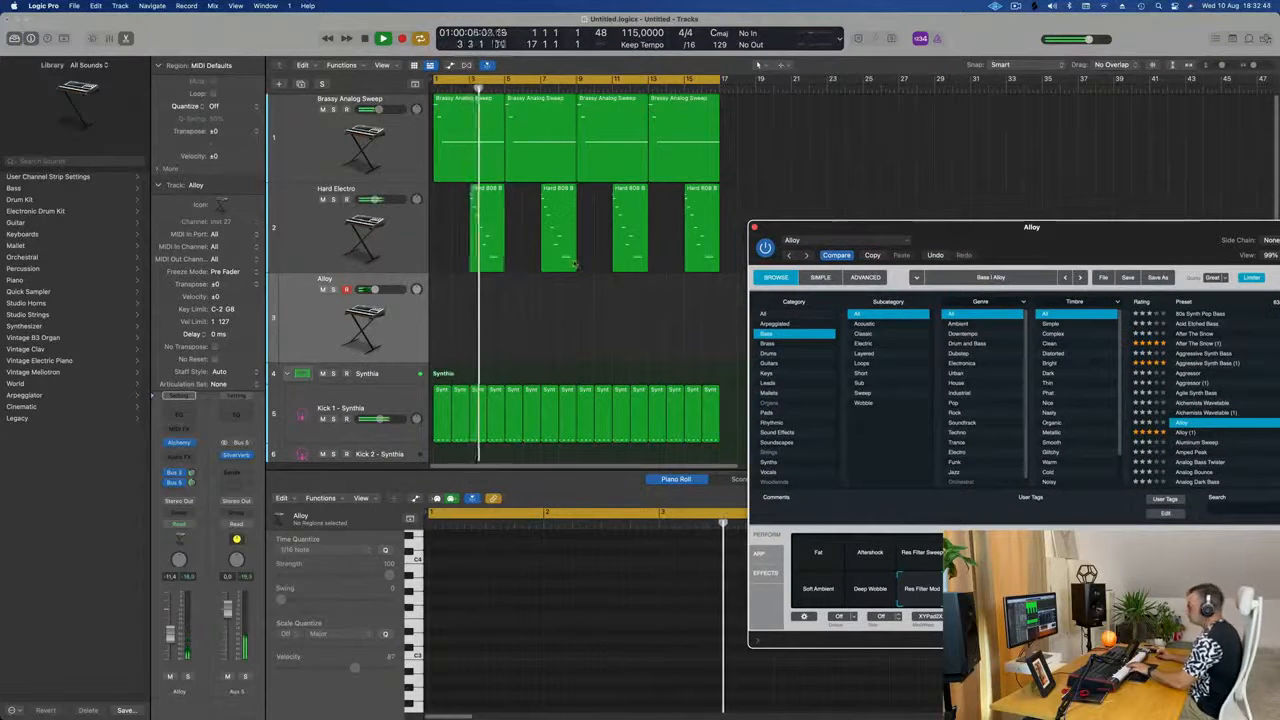
{"action": "key", "text": "r"}
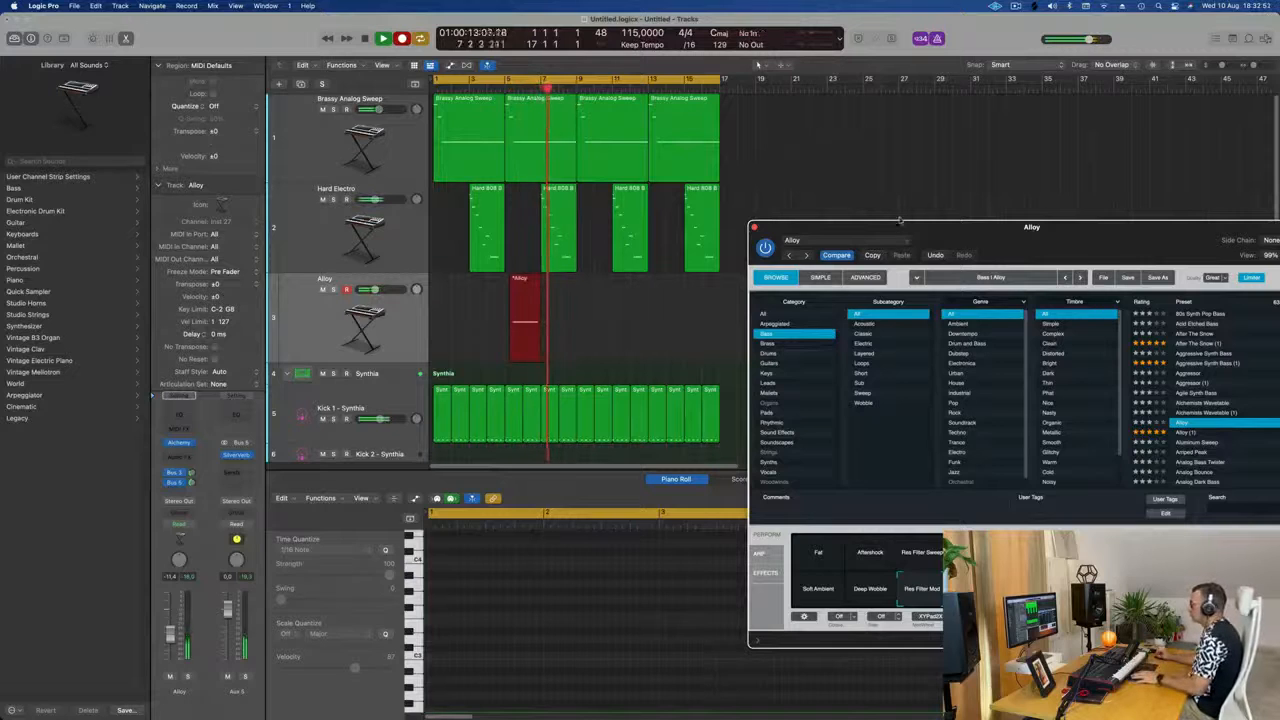
{"action": "left_click_drag", "start_coordinate": [896, 220], "coordinate": [1028, 221]}
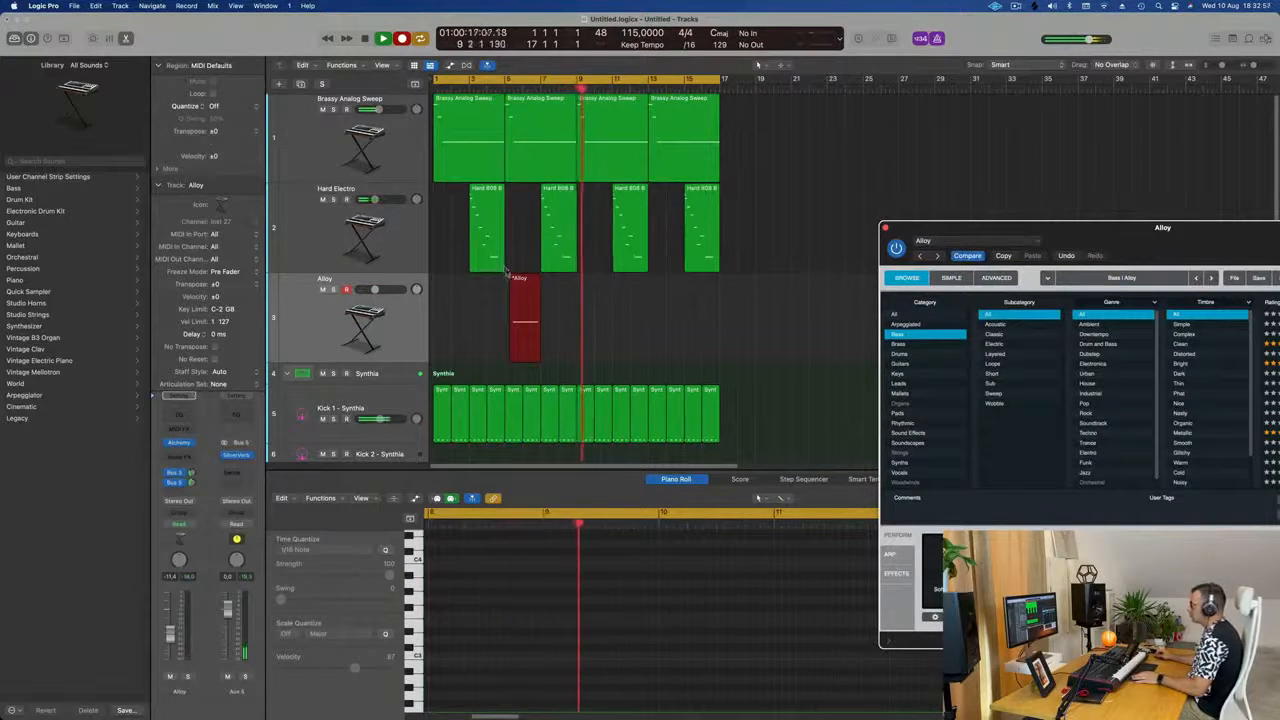
{"action": "key", "text": "space"}
- Move the recorded Alloy region to bar 1 and play the arrangement from the start
{"action": "left_click_drag", "start_coordinate": [522, 282], "coordinate": [450, 282]}
{"action": "key", "text": "space"}
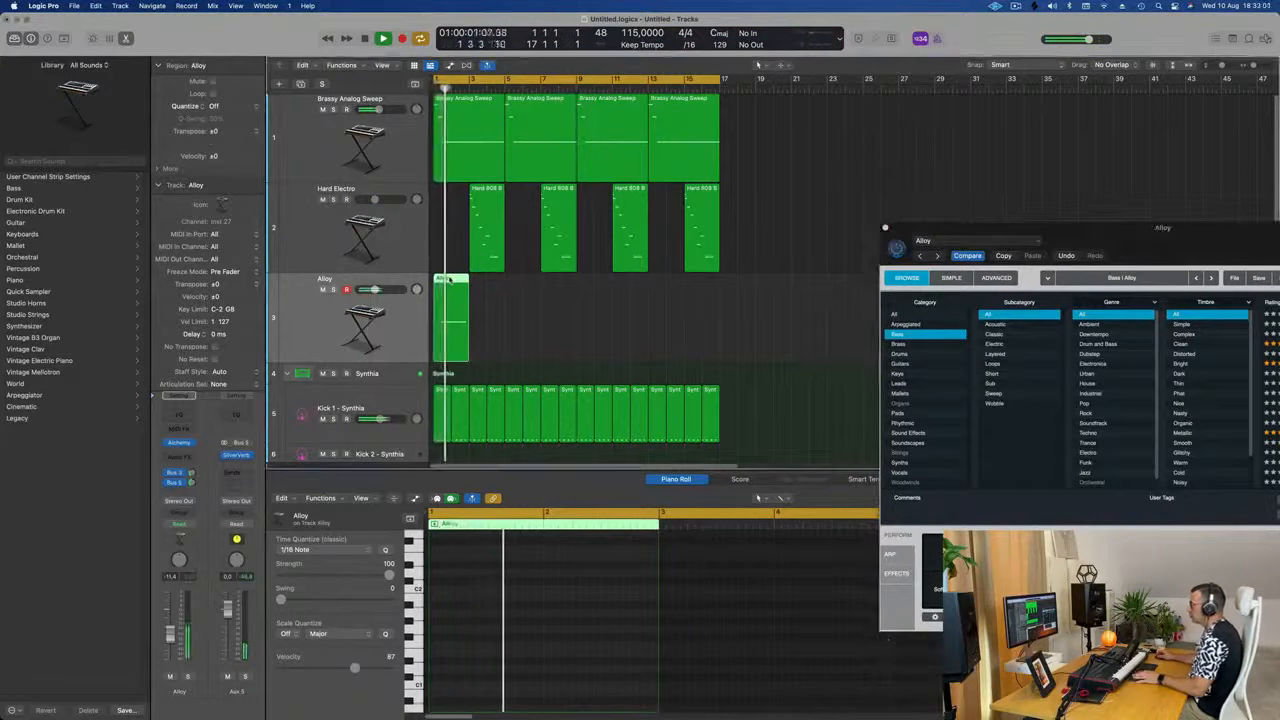
{"action": "key", "text": "e"}
{"action": "key", "text": "Return"}
{"action": "left_click_drag", "start_coordinate": [1046, 230], "coordinate": [827, 153]}
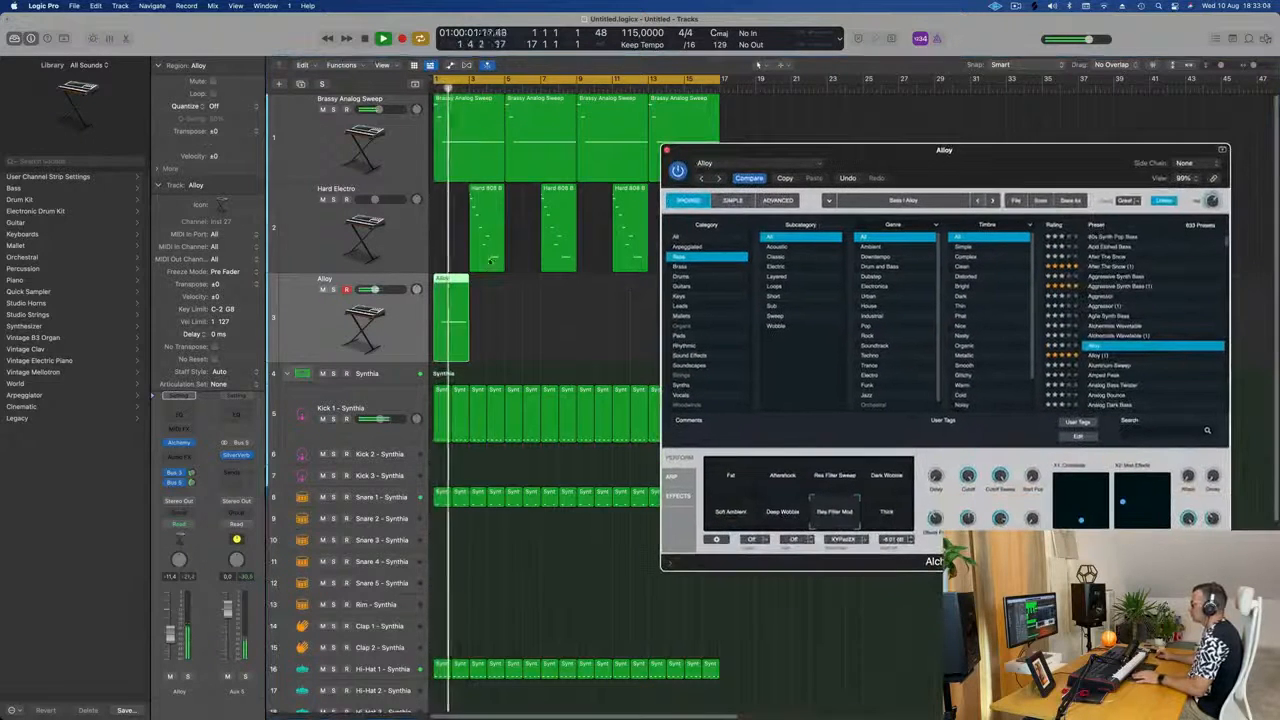
- Lengthen the note in the Alloy region so that it ends just before bar 3
{"action": "key", "text": "e"}
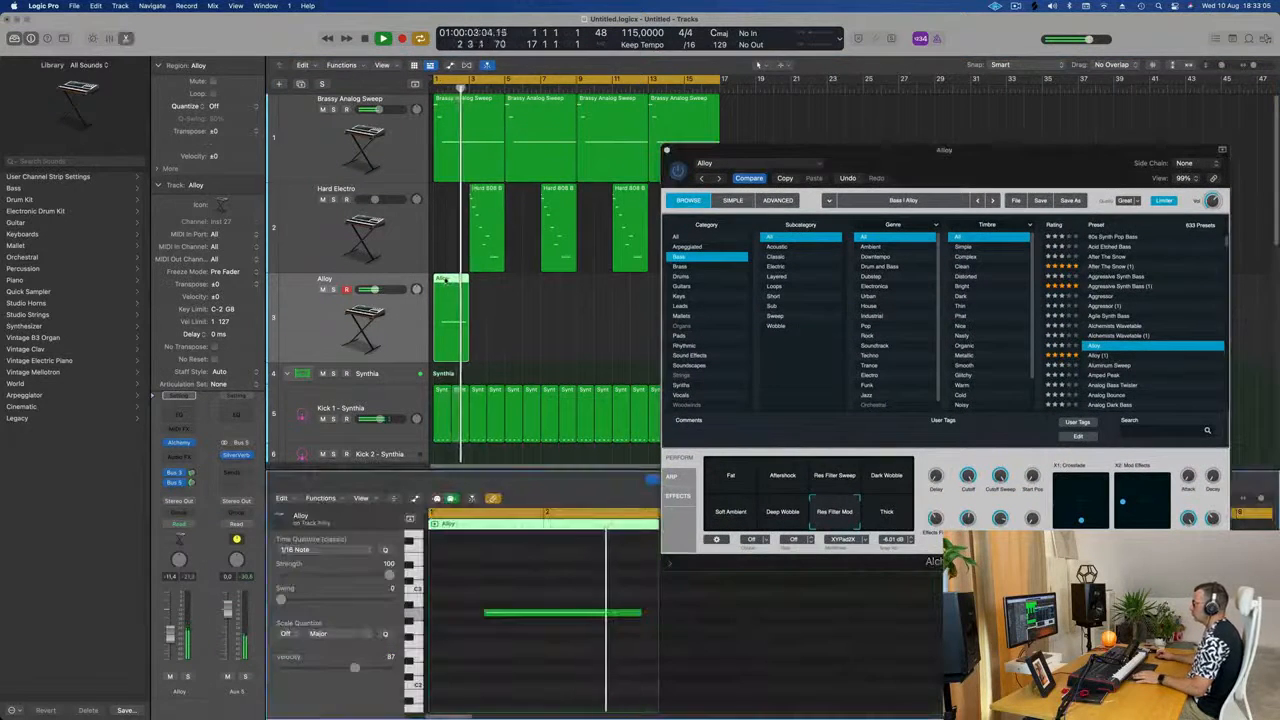
{"action": "left_click", "coordinate": [512, 613]}
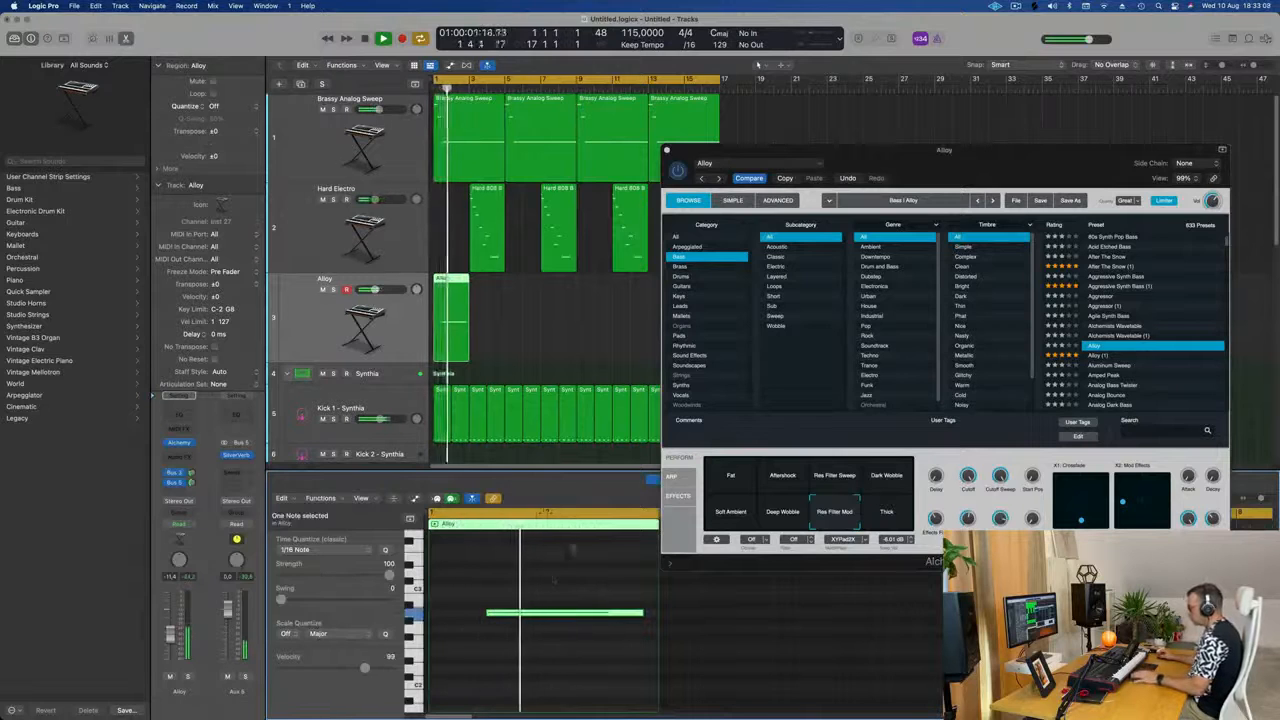
{"action": "left_click_drag", "start_coordinate": [644, 612], "coordinate": [652, 614]}
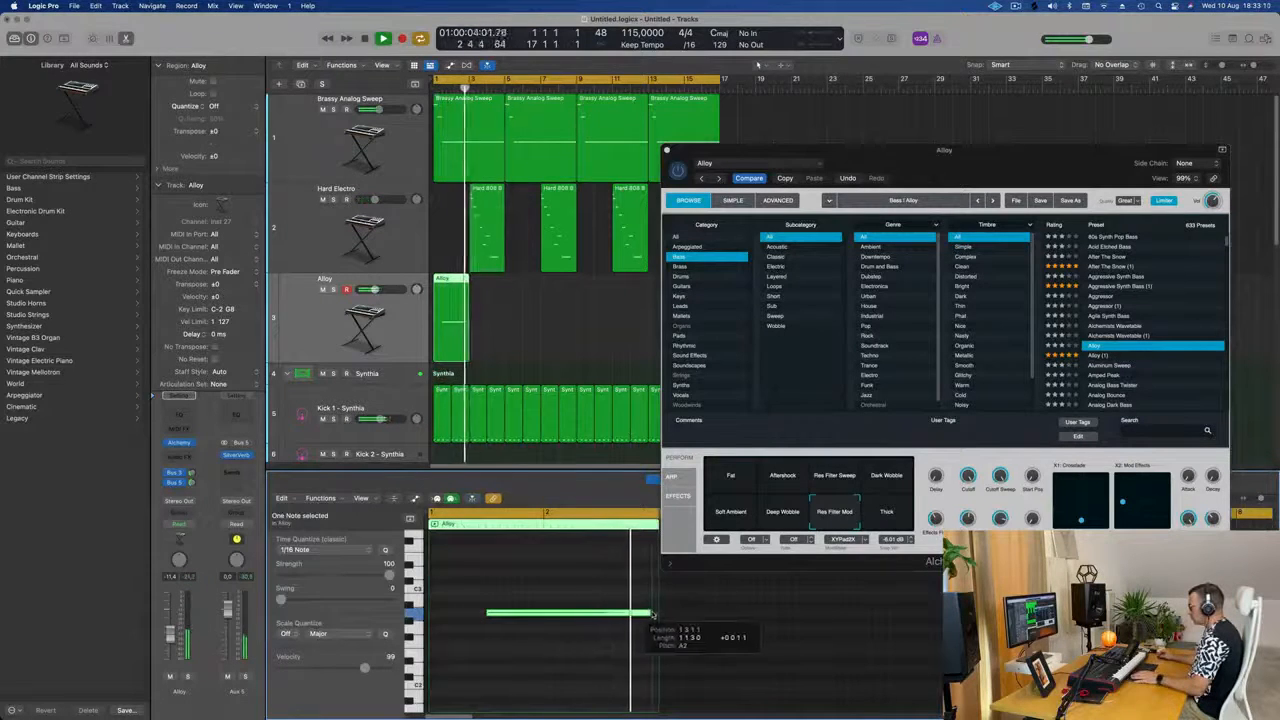
- Repeat the Alloy region so that copies start at bars 5, 9 and 13, and play from the start
{"action": "left_click_drag", "start_coordinate": [901, 154], "coordinate": [1100, 33]}
{"action": "left_click", "coordinate": [450, 330]}
{"action": "key", "text": "super+r"}
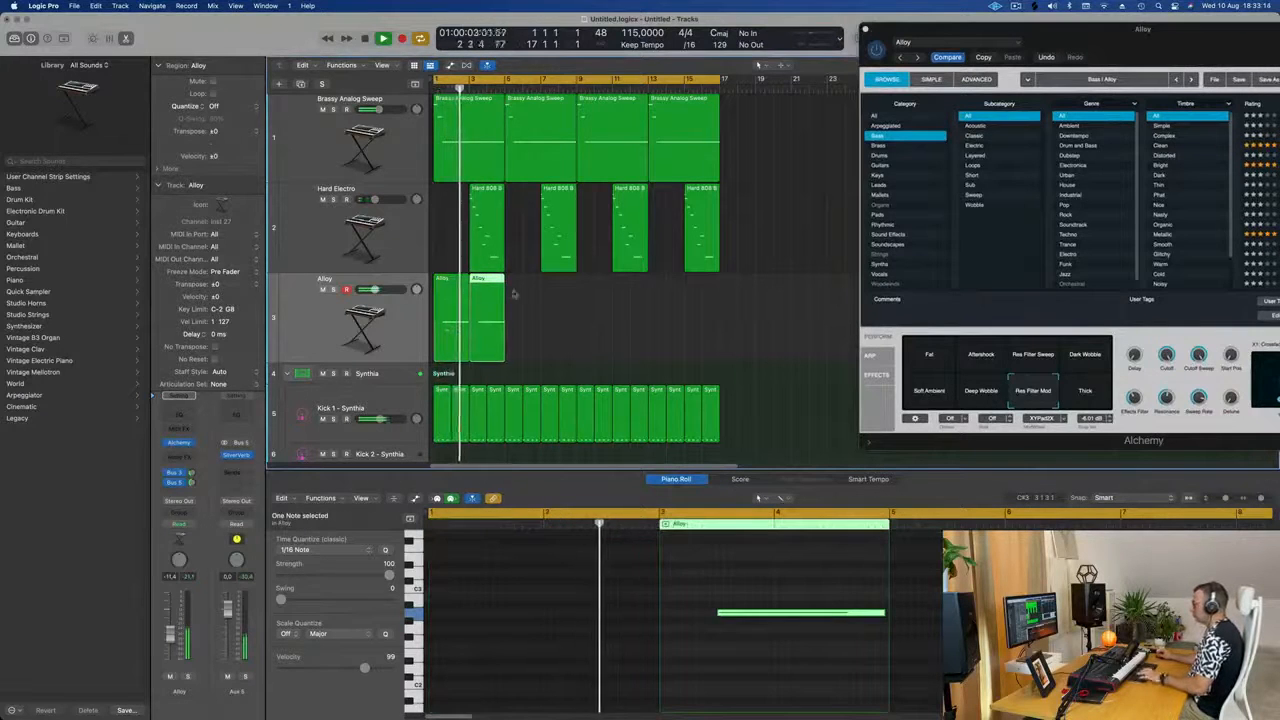
{"action": "left_click_drag", "start_coordinate": [497, 296], "coordinate": [587, 284]}
{"action": "key", "text": "Return"}
- Select the Alloy track with its regions and raise the preset's Start Pos control in Alchemy
{"action": "left_click_drag", "start_coordinate": [1156, 27], "coordinate": [910, 86]}
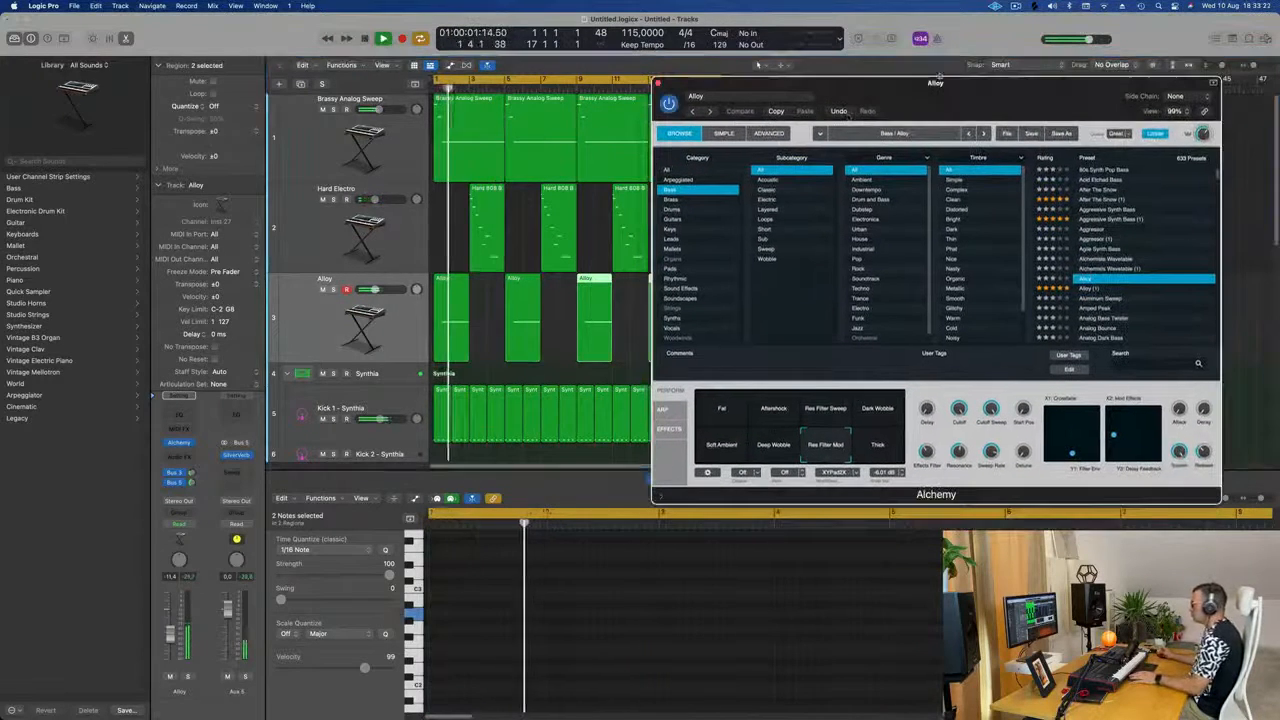
{"action": "left_click", "coordinate": [411, 312]}
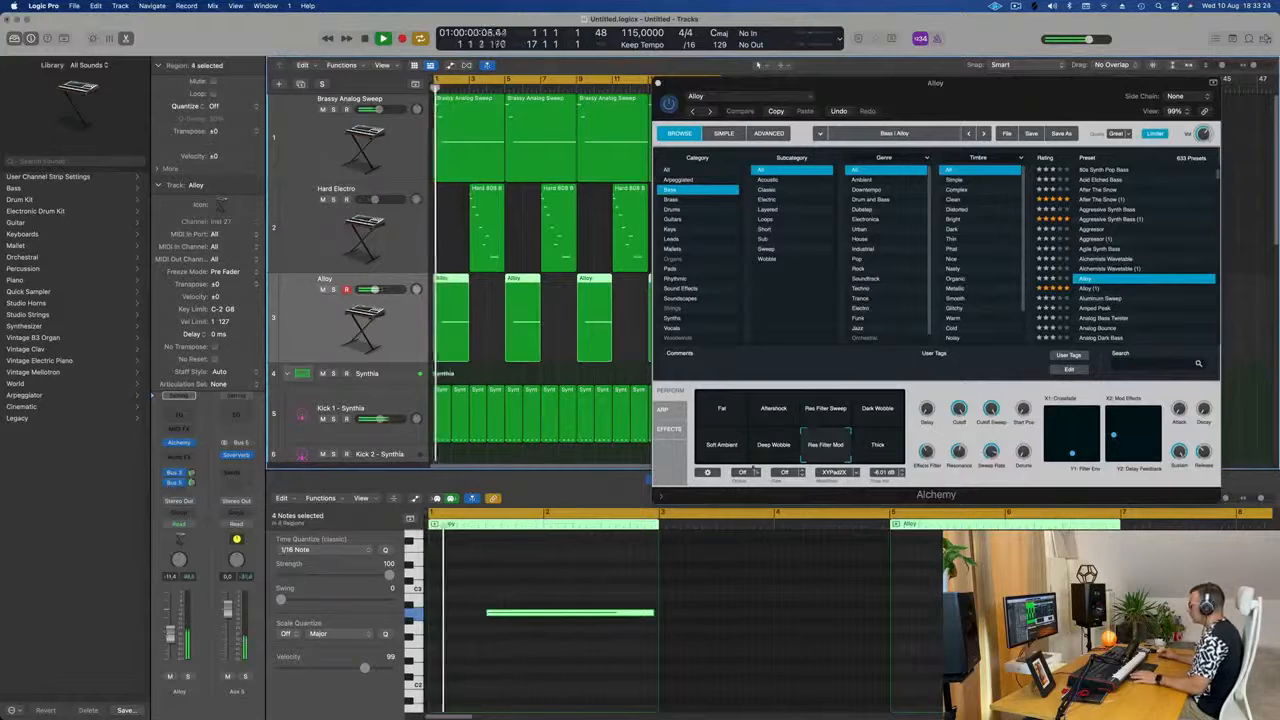
{"action": "left_click_drag", "start_coordinate": [1024, 412], "coordinate": [1027, 370]}
- Lower the Alloy channel's volume to -14.2 dB and bring the Alchemy window back toward the centre
{"action": "key", "text": "space"}
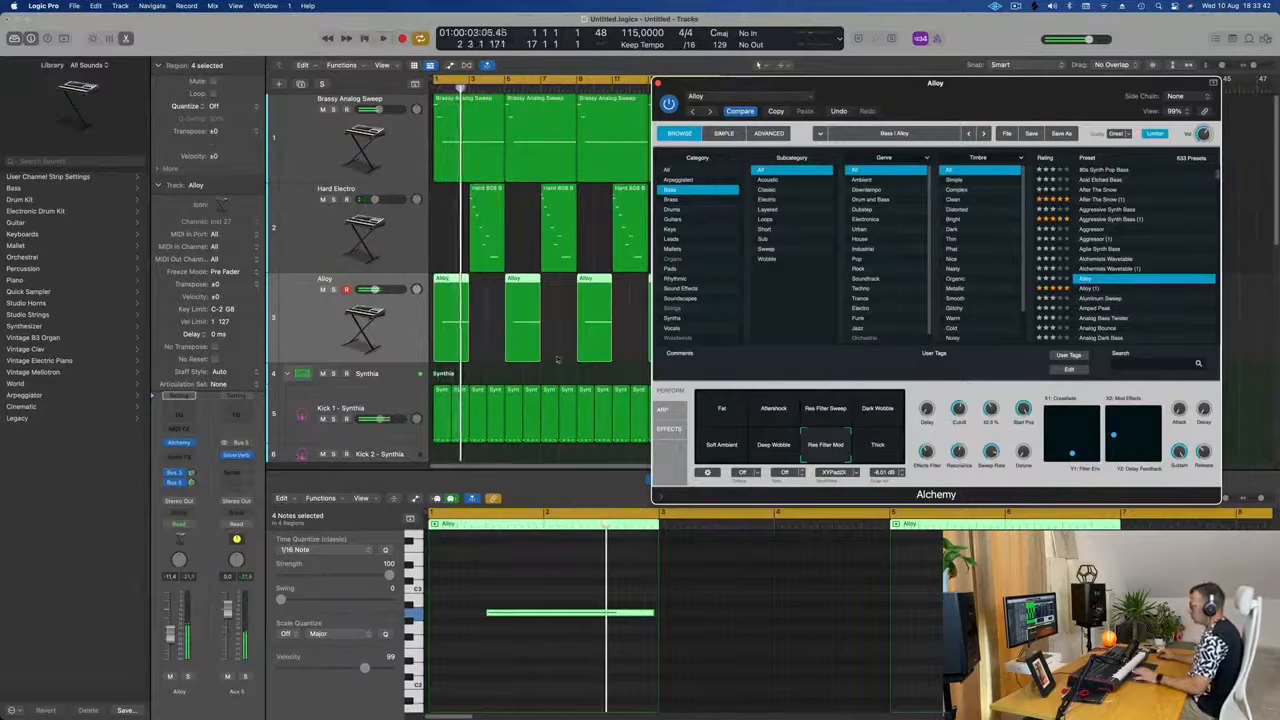
{"action": "left_click_drag", "start_coordinate": [170, 636], "coordinate": [171, 641]}
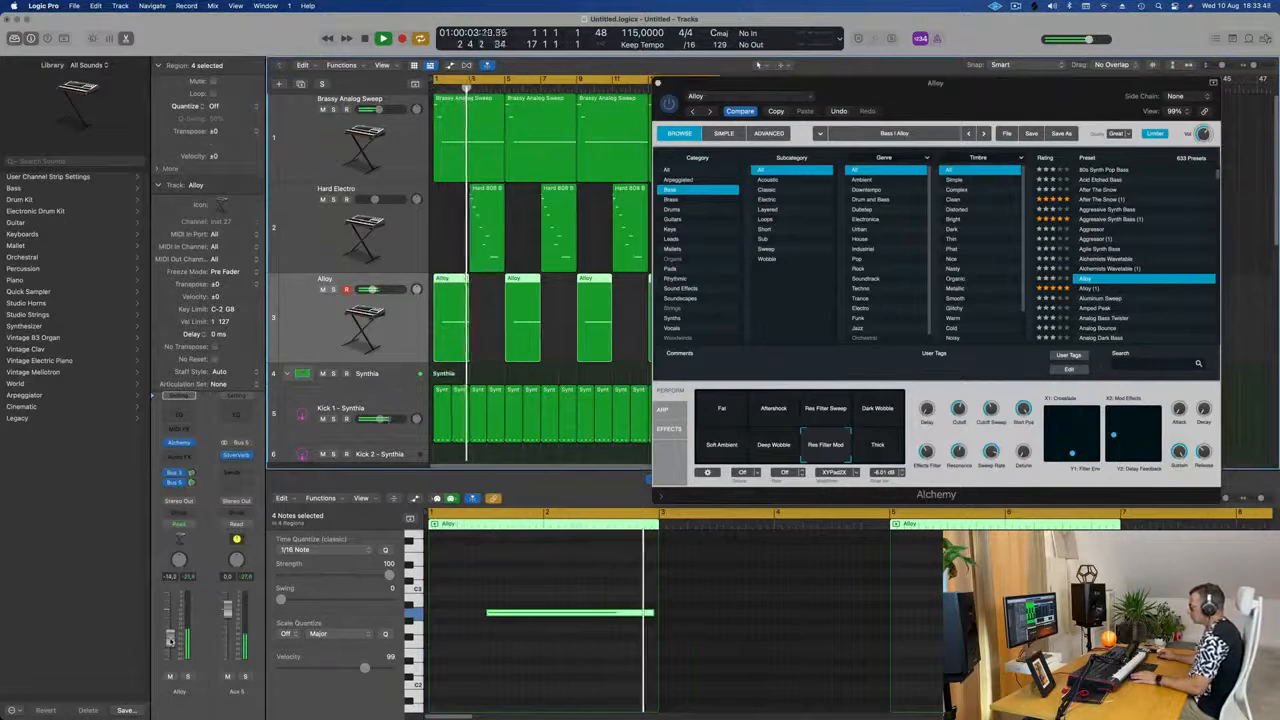
{"action": "left_click_drag", "start_coordinate": [997, 108], "coordinate": [884, 103]}
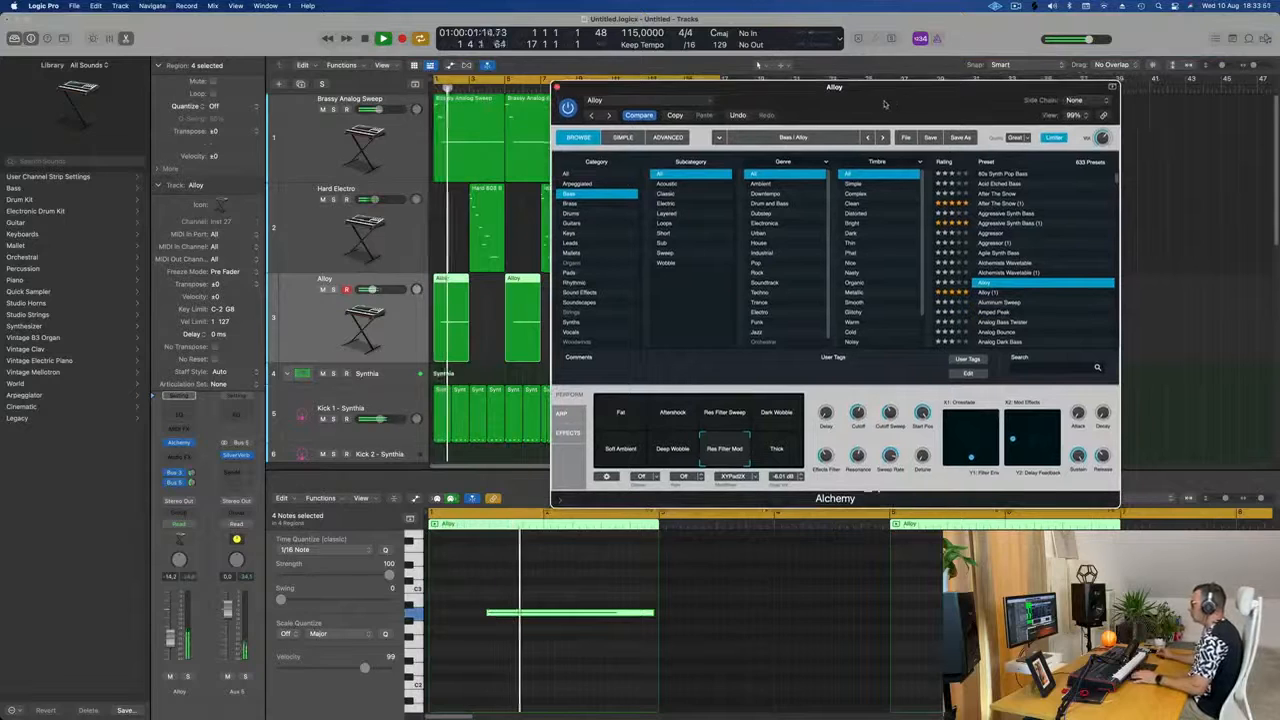
- Close the Alloy track's Alchemy window and duplicate the track with its settings and no regions
{"action": "left_click", "coordinate": [872, 491]}
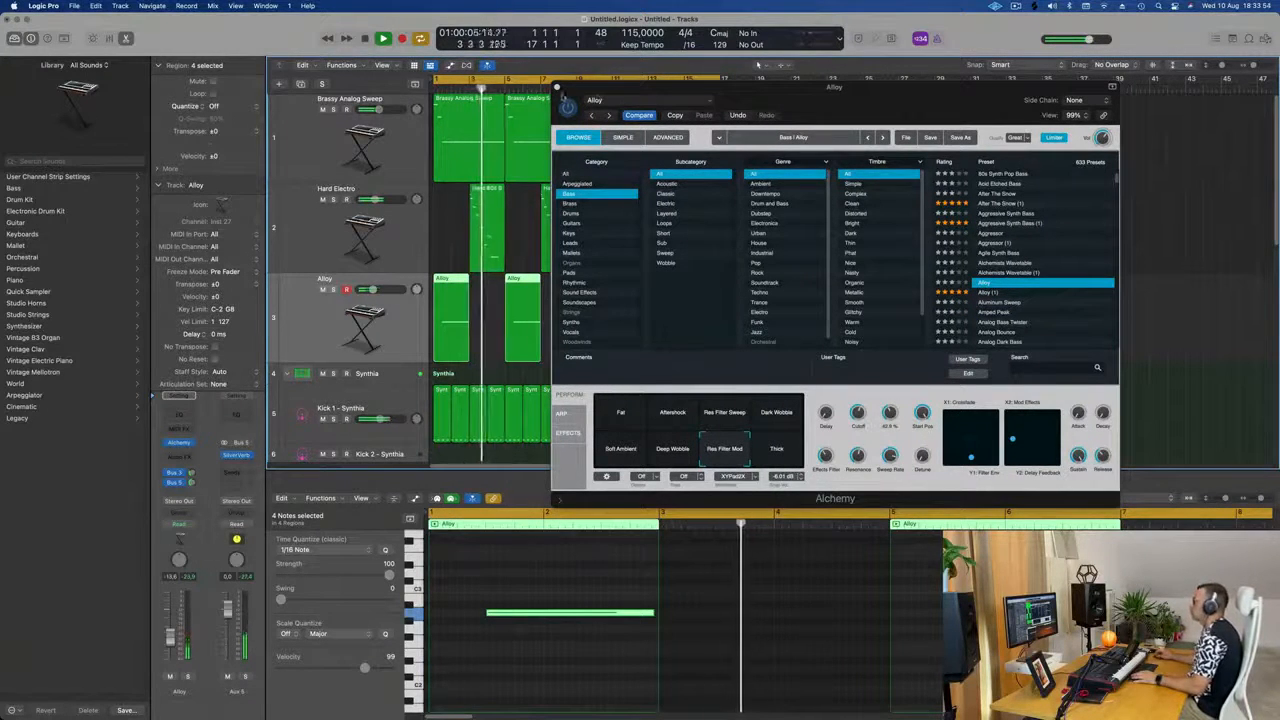
{"action": "left_click", "coordinate": [557, 87]}
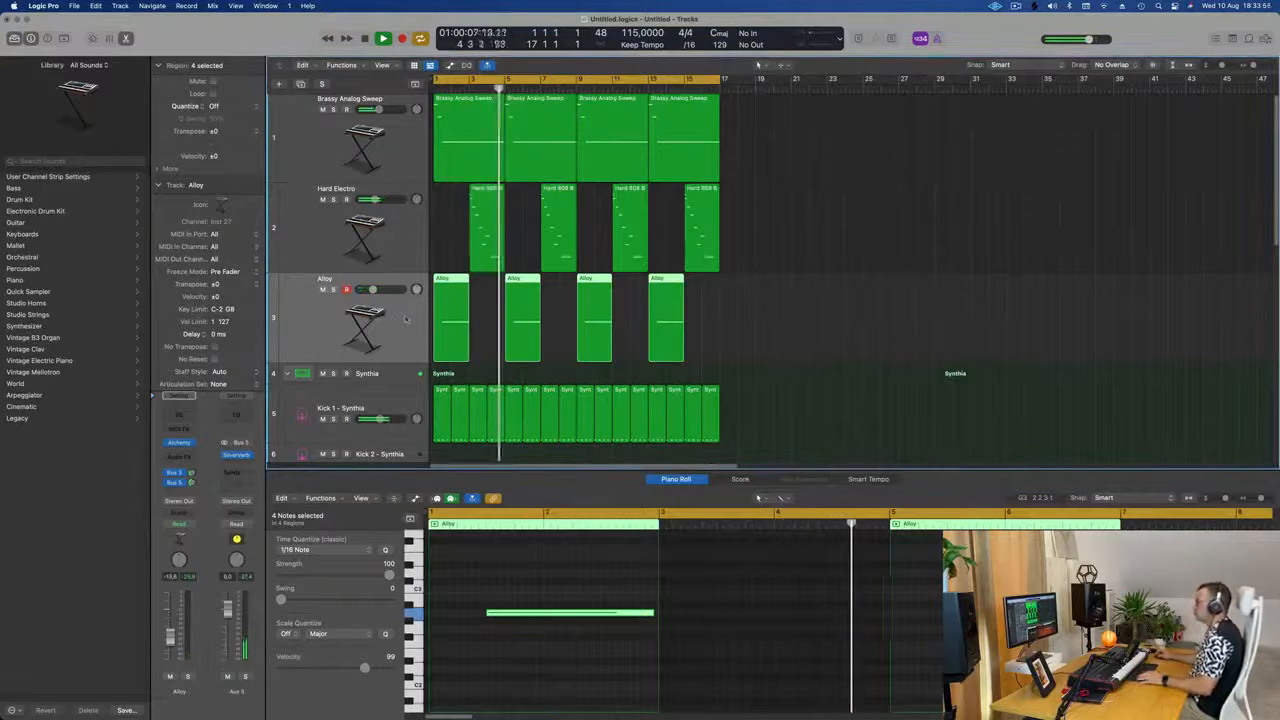
{"action": "key", "text": "super+Right"}
{"action": "key", "text": "super+Left"}
{"action": "key", "text": "super+Right"}
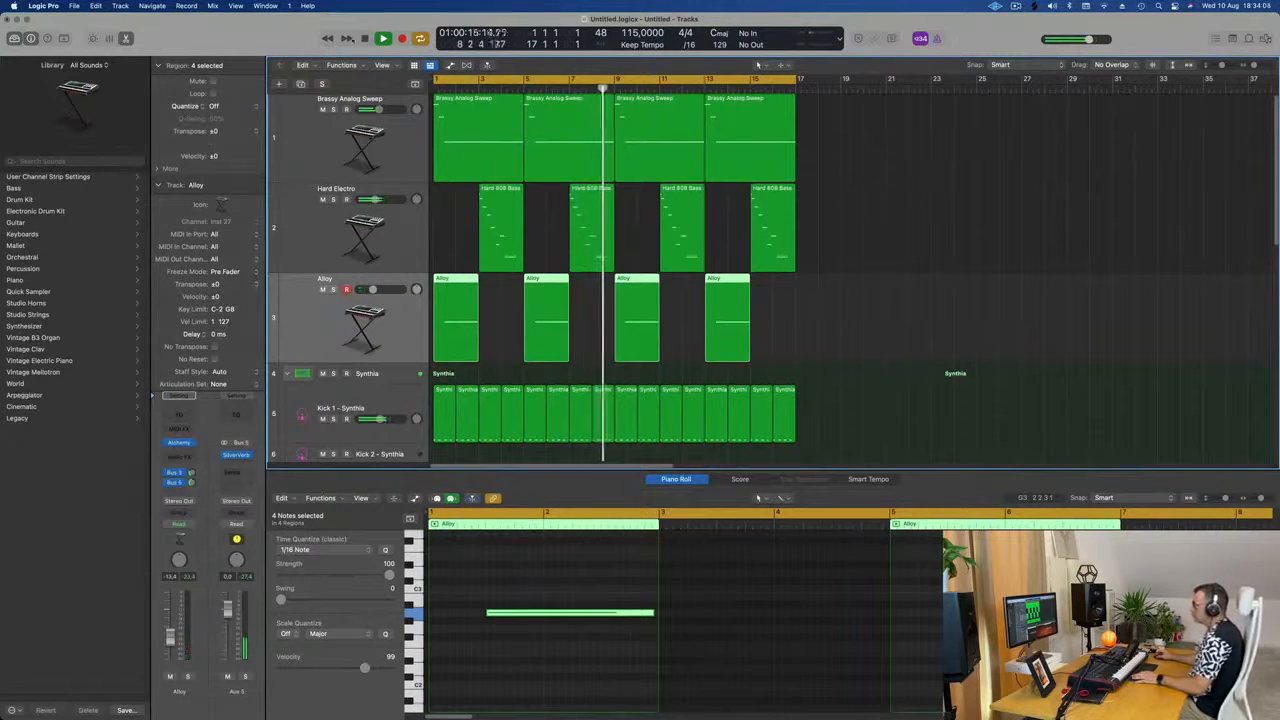
{"action": "left_click", "coordinate": [300, 84]}
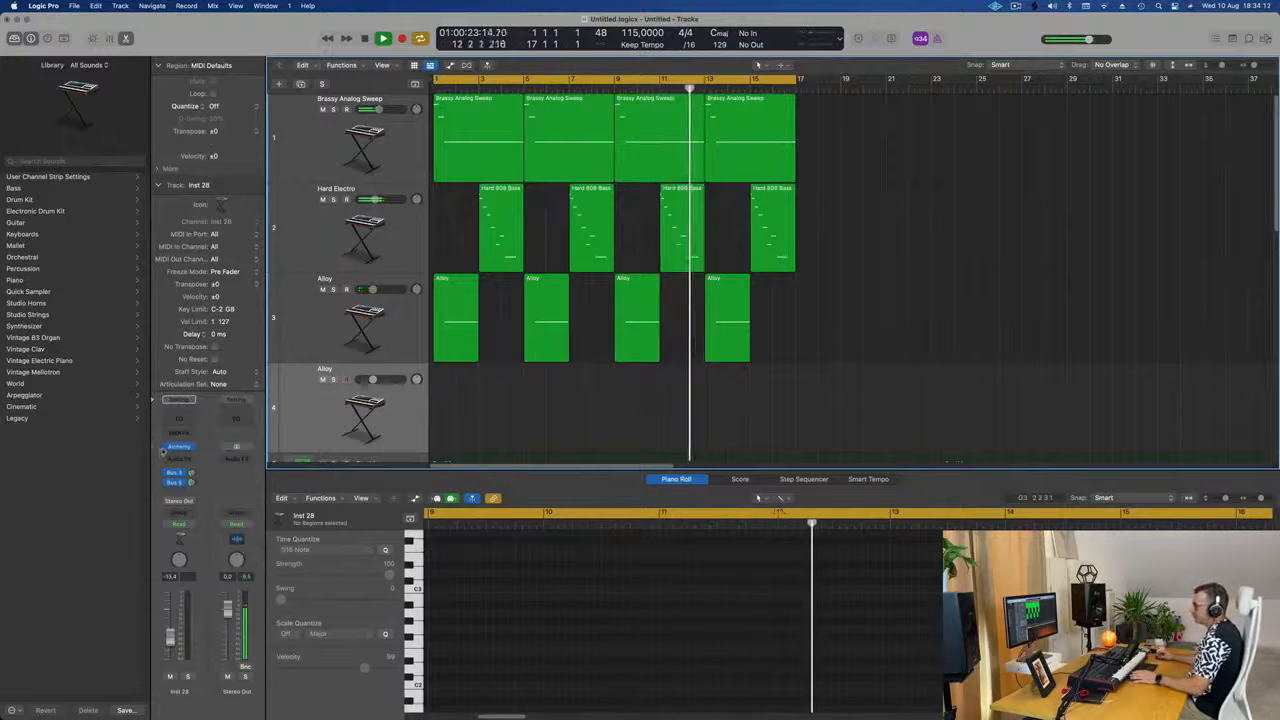
- Open Alchemy on the duplicated Alloy track and load the Pads preset Atmospheric Phenomenon
{"action": "left_click", "coordinate": [178, 446]}
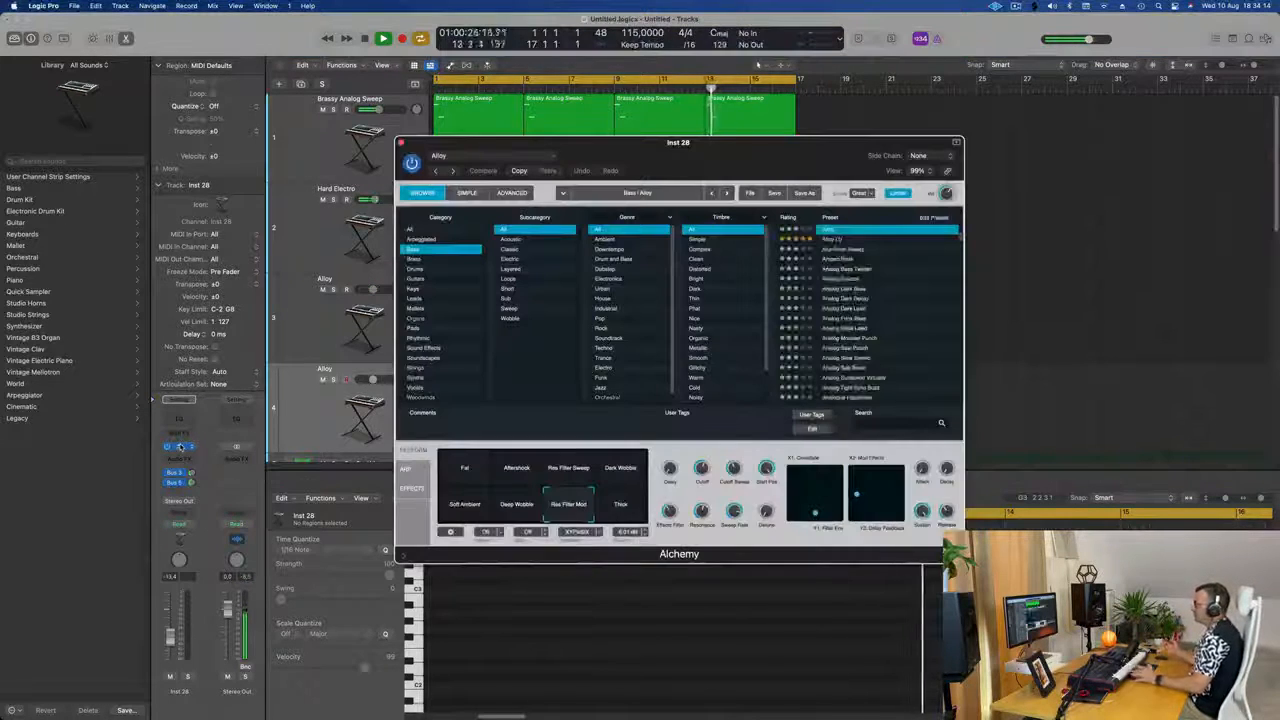
{"action": "left_click_drag", "start_coordinate": [750, 163], "coordinate": [812, 148]}
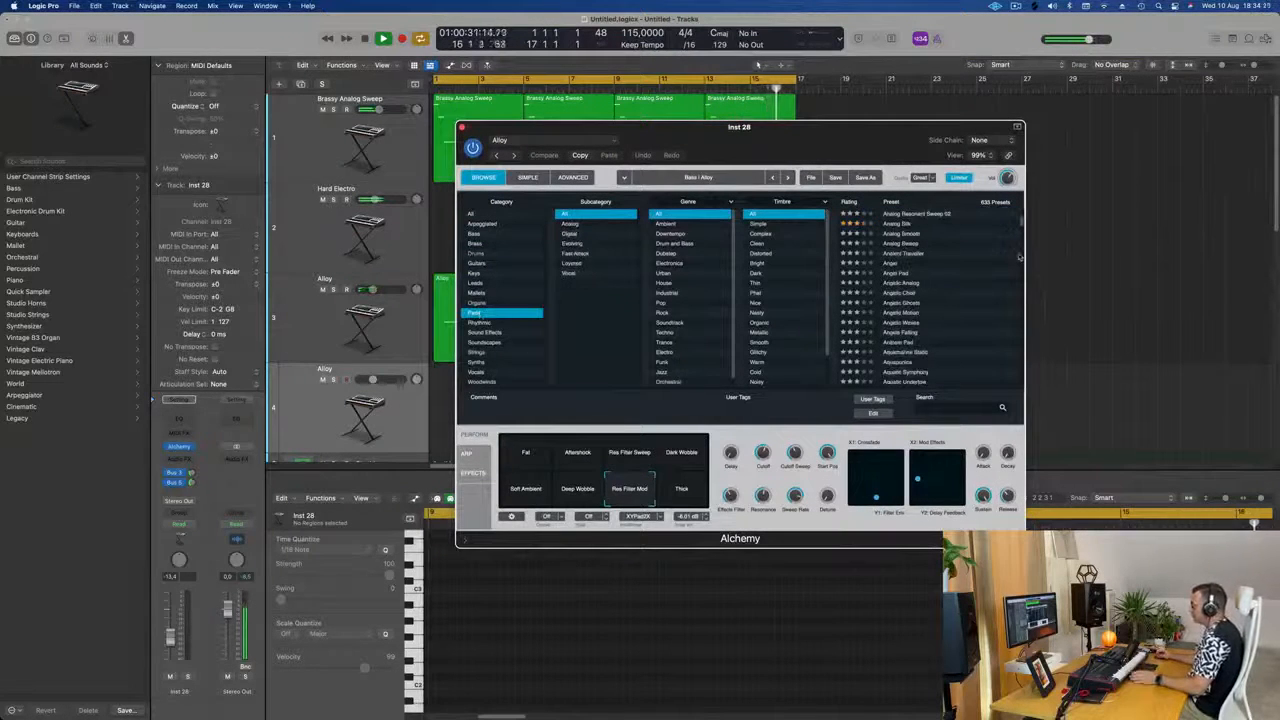
{"action": "scroll", "coordinate": [942, 314], "scroll_direction": "down", "scroll_amount": 5}
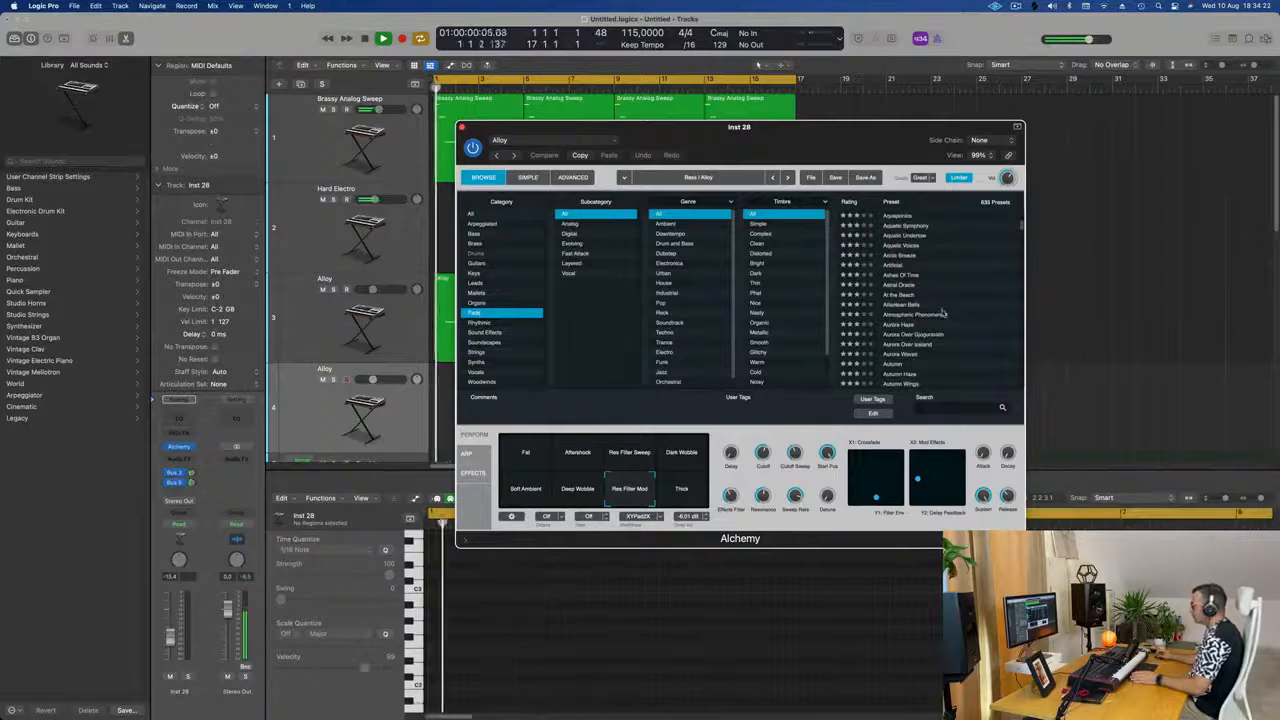
{"action": "left_click", "coordinate": [938, 314]}
{"action": "left_click_drag", "start_coordinate": [837, 135], "coordinate": [910, 150]}
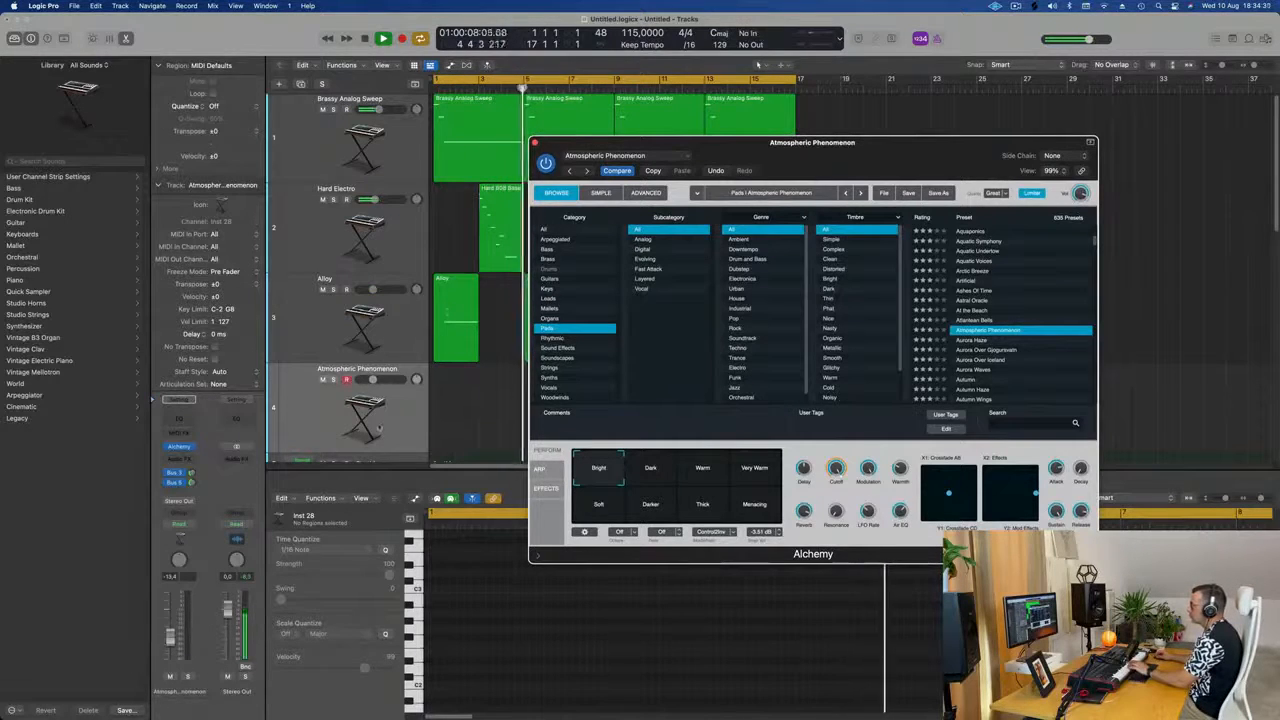
- Record a sustained three-note chord over bars 1 and 2 on the Atmospheric Phenomenon track, keeping the Alchemy window clear of the regions
{"action": "left_click", "coordinate": [399, 427]}
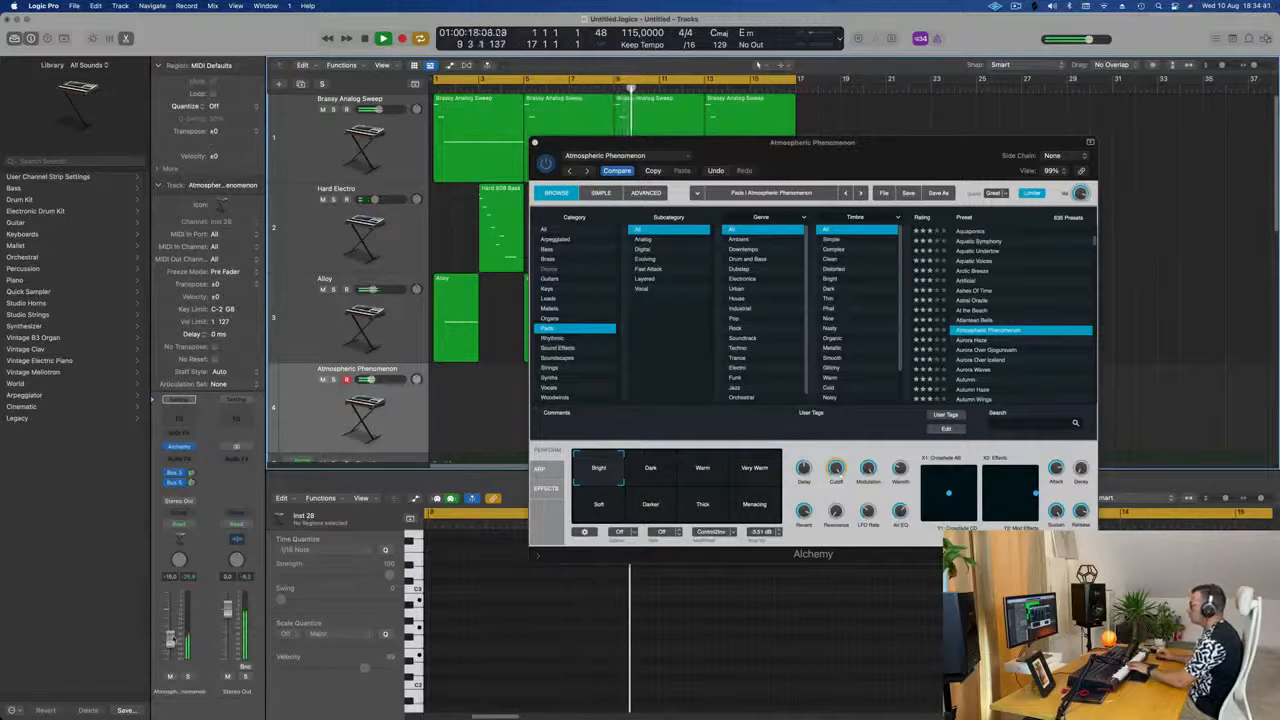
{"action": "left_click_drag", "start_coordinate": [846, 156], "coordinate": [1165, 211]}
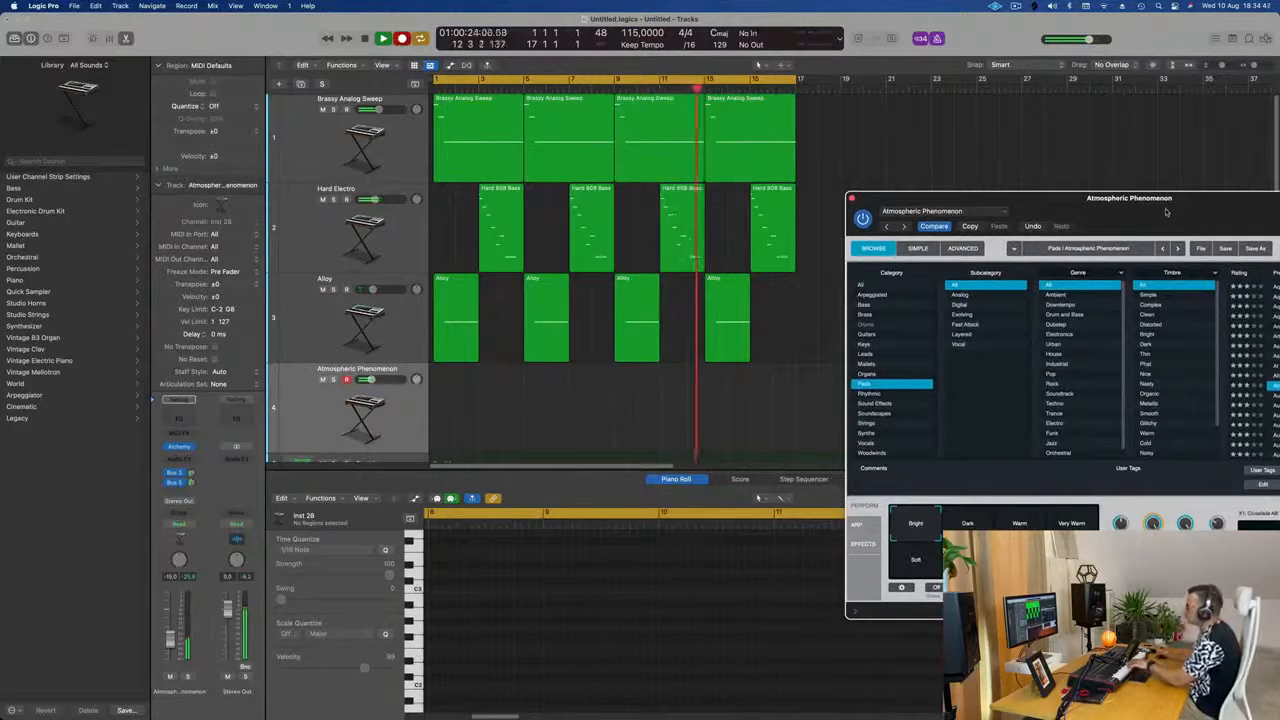
{"action": "left_click_drag", "start_coordinate": [1105, 211], "coordinate": [1136, 222]}
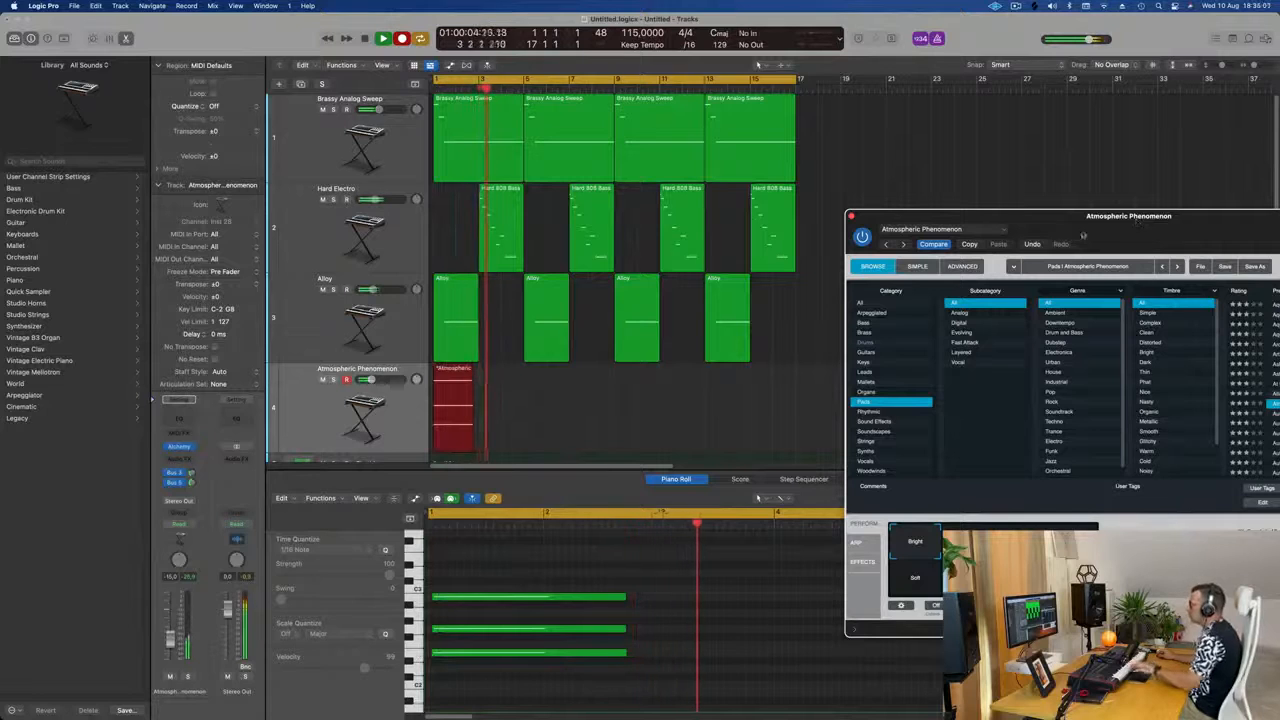
{"action": "key", "text": "space"}
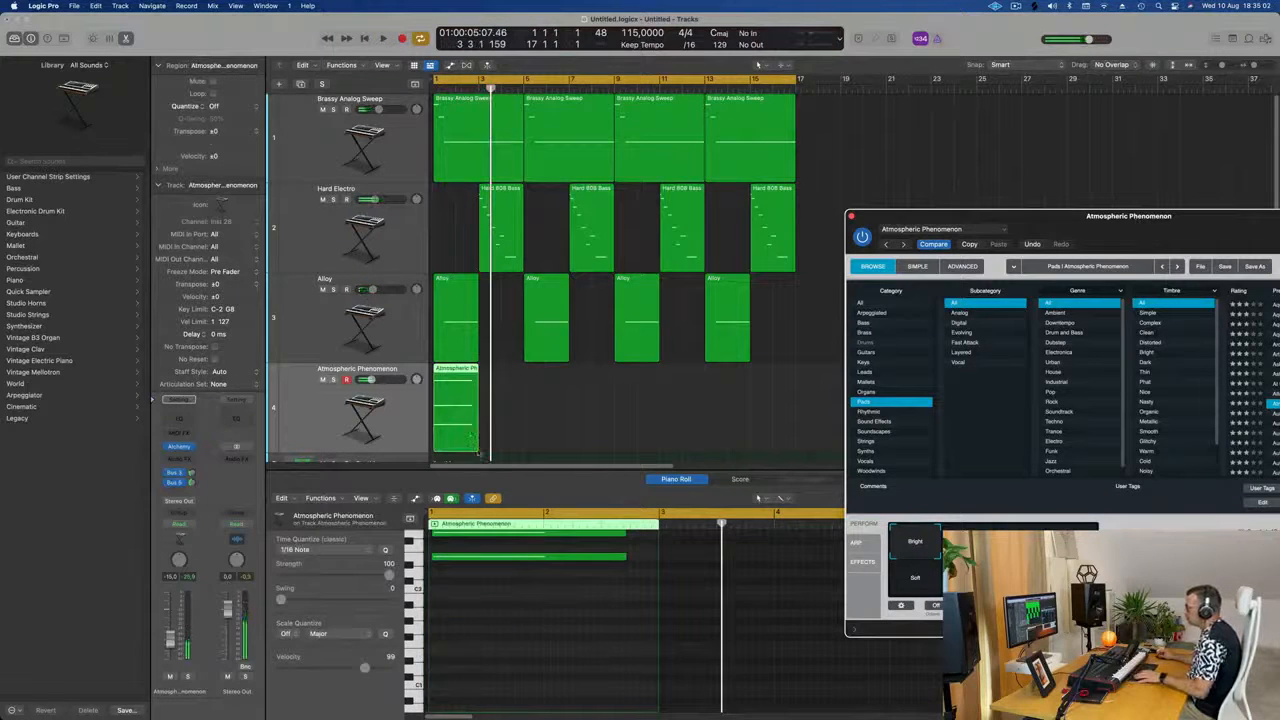
- Extend the Atmospheric Phenomenon region and all three of its chord notes to the start of bar 17
{"action": "left_click", "coordinate": [458, 438]}
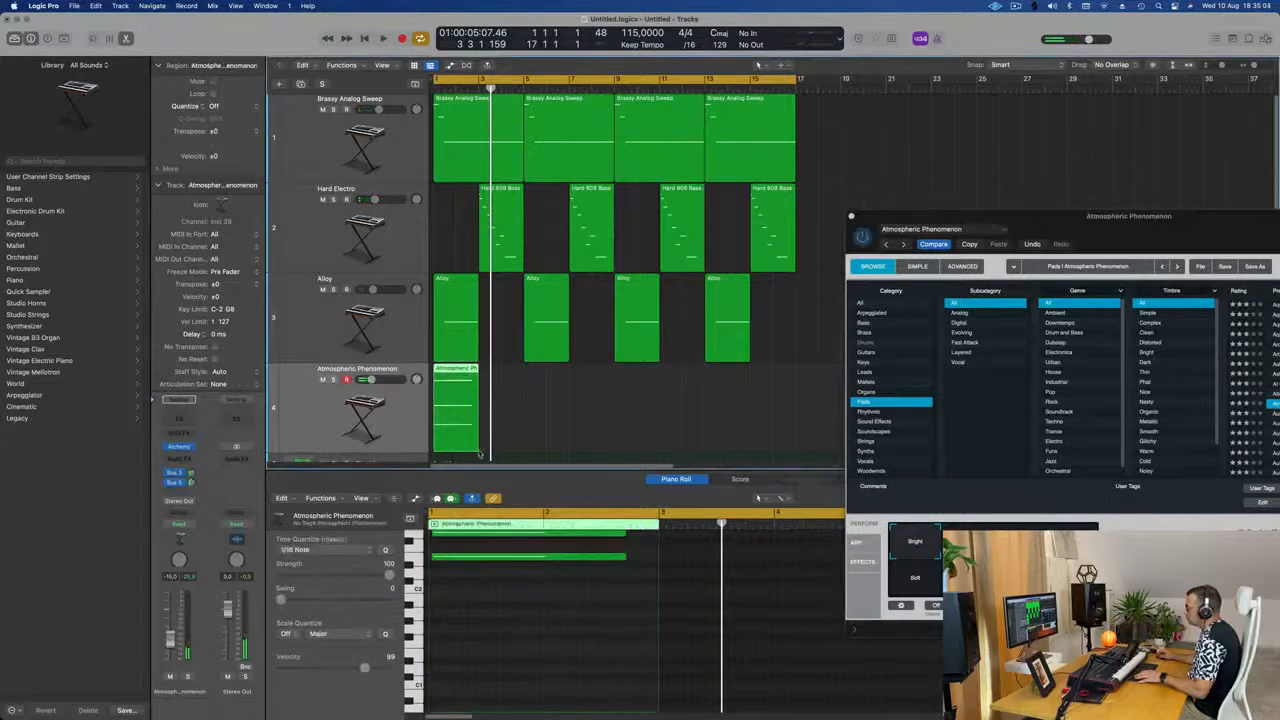
{"action": "left_click_drag", "start_coordinate": [476, 452], "coordinate": [791, 453]}
{"action": "scroll", "coordinate": [550, 644], "scroll_direction": "up", "scroll_amount": 2}
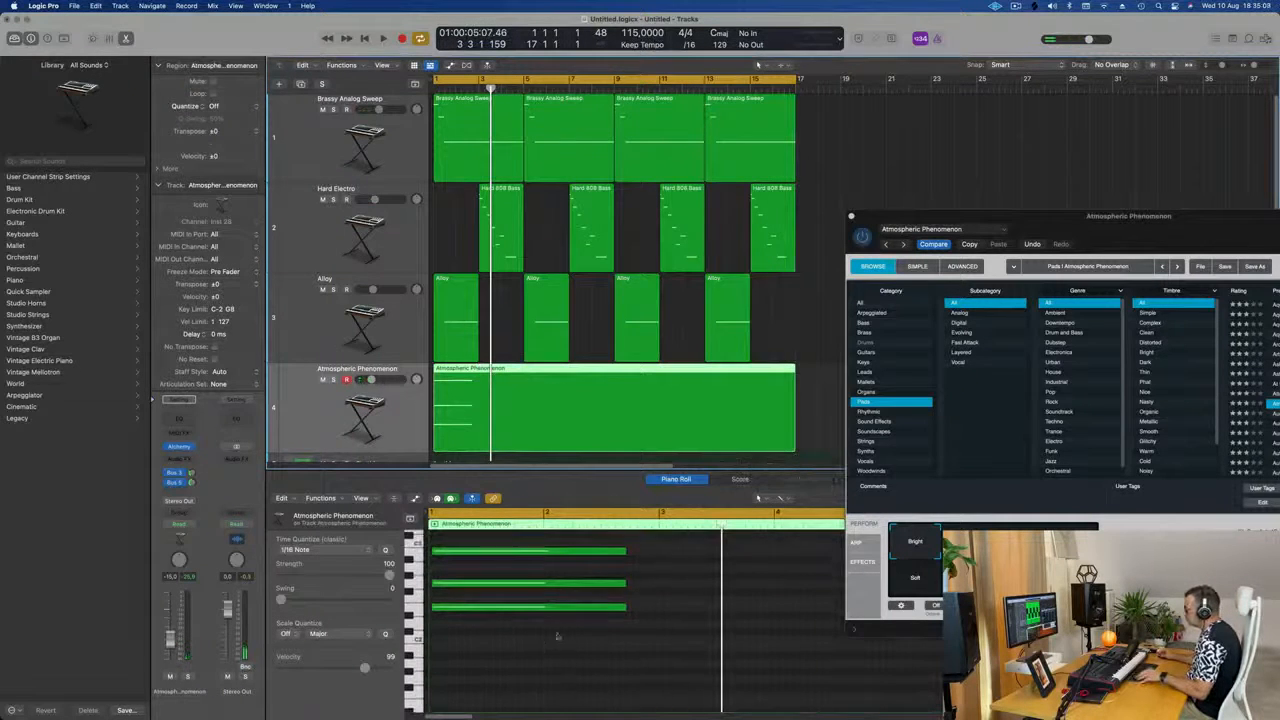
{"action": "key", "text": "super+a"}
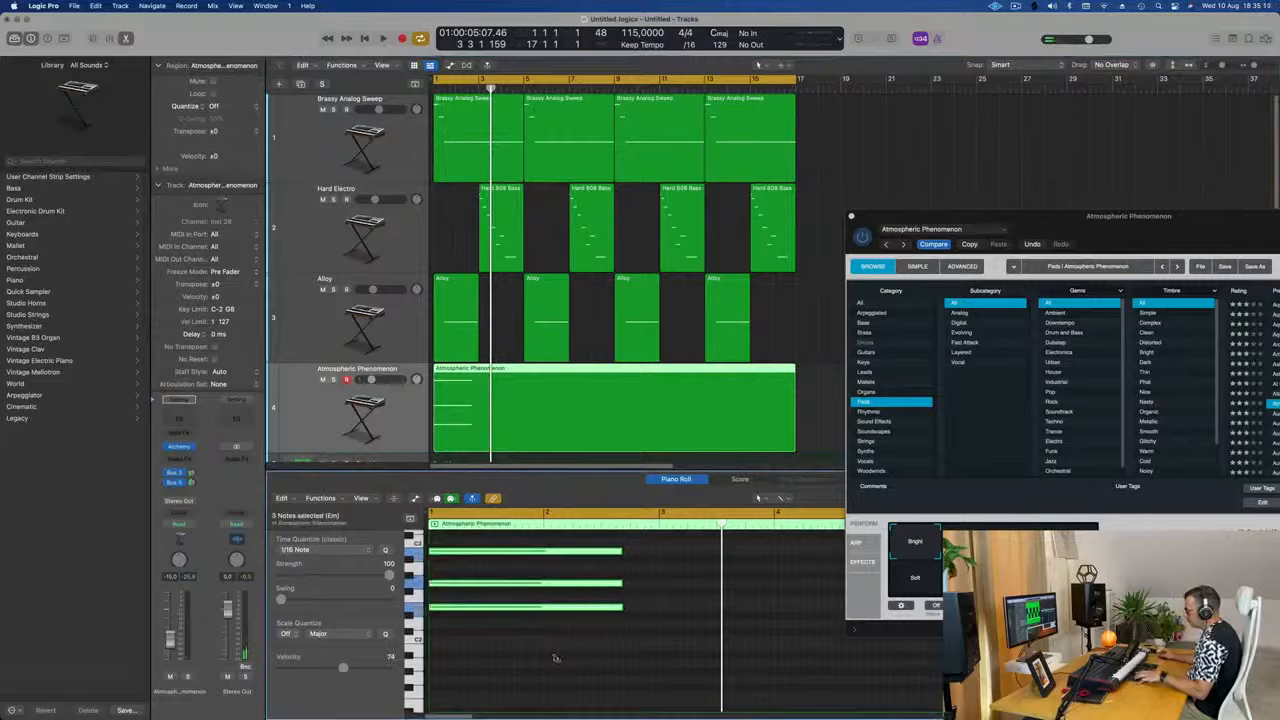
{"action": "scroll", "coordinate": [636, 571], "scroll_direction": "down", "scroll_amount": 5}
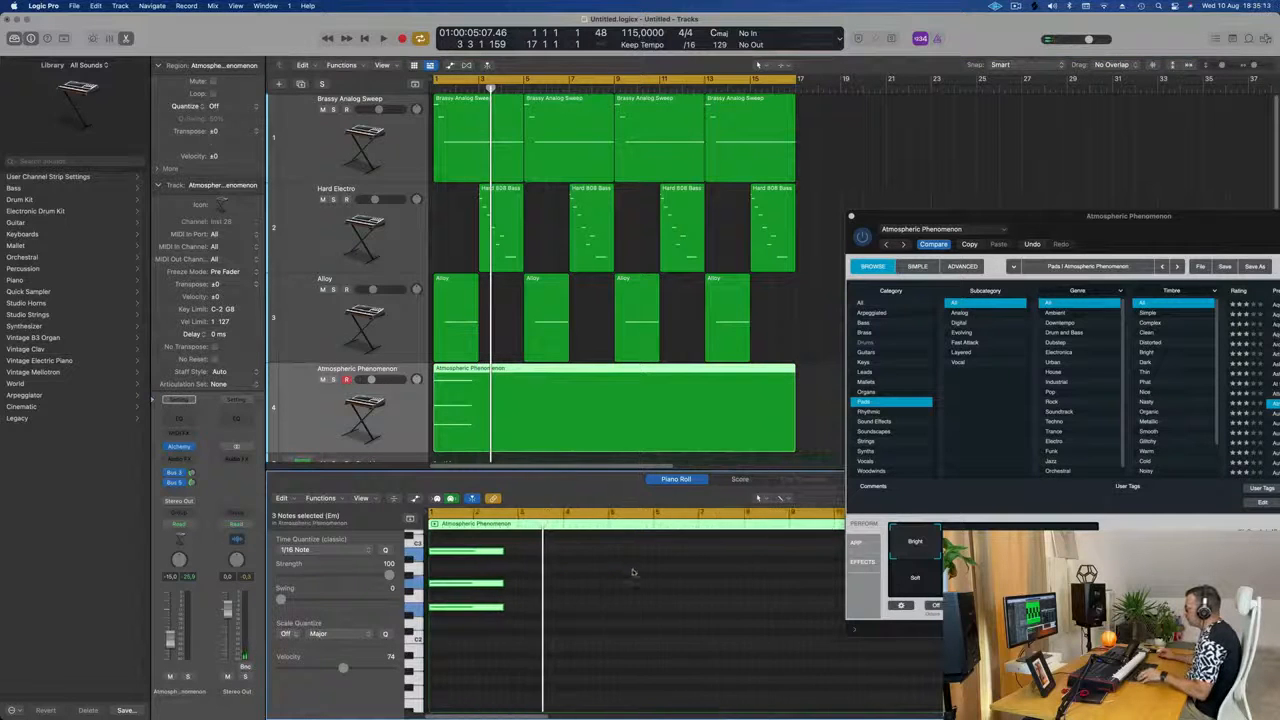
{"action": "left_click_drag", "start_coordinate": [474, 551], "coordinate": [838, 568]}
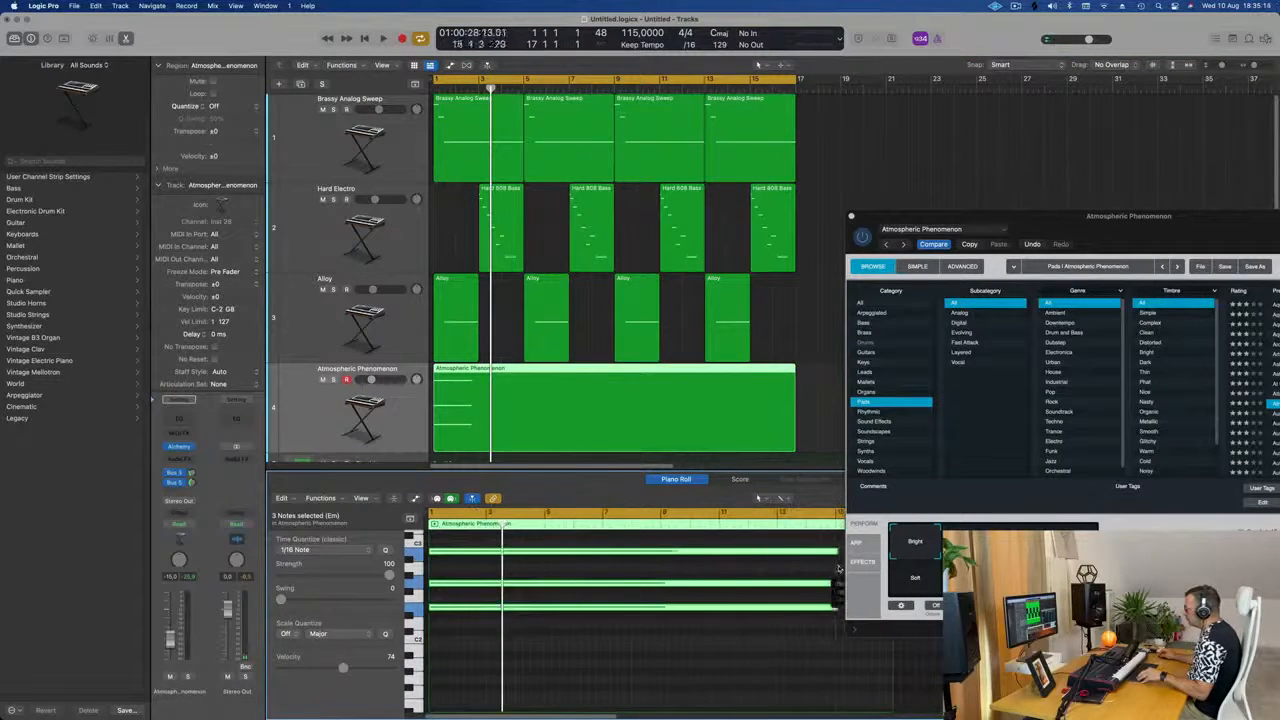
{"action": "left_click_drag", "start_coordinate": [1078, 222], "coordinate": [1264, 227]}
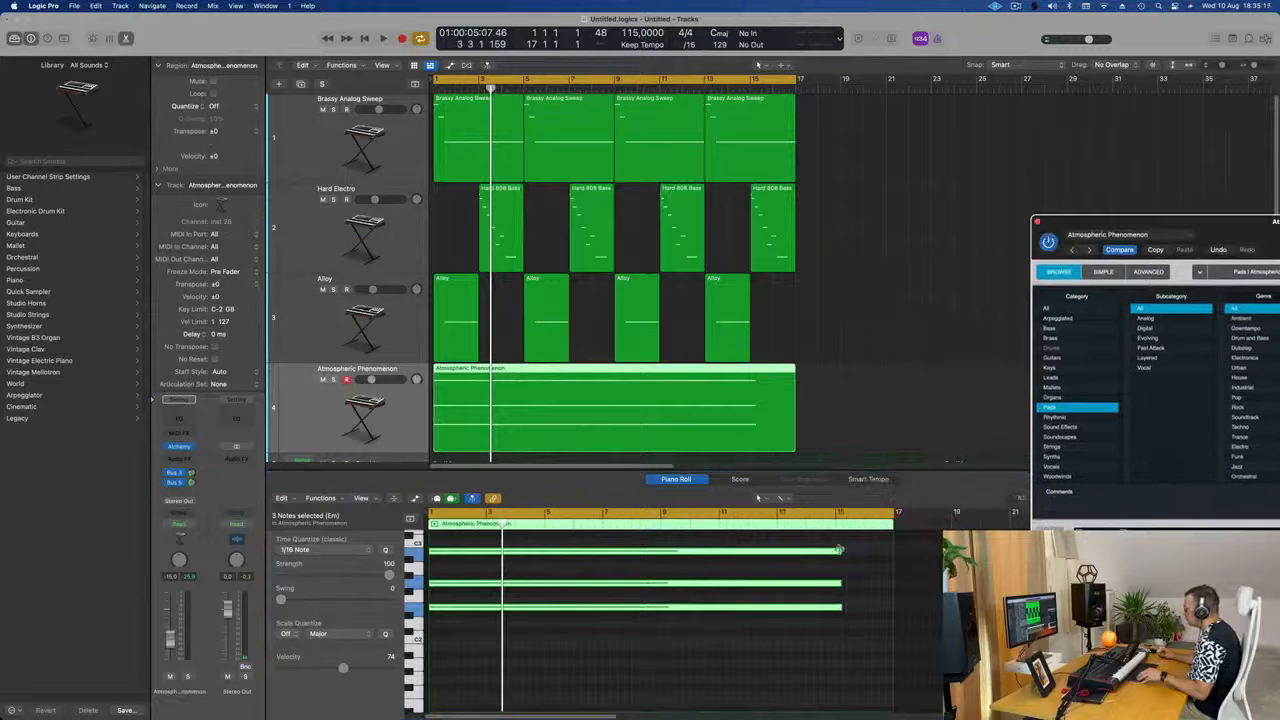
{"action": "left_click_drag", "start_coordinate": [840, 549], "coordinate": [886, 561]}
- During playback from the start, add a Channel EQ to the Atmospheric Phenomenon track with a 280 Hz, 12 dB/Oct low cut, Q 0.83
{"action": "key", "text": "space"}
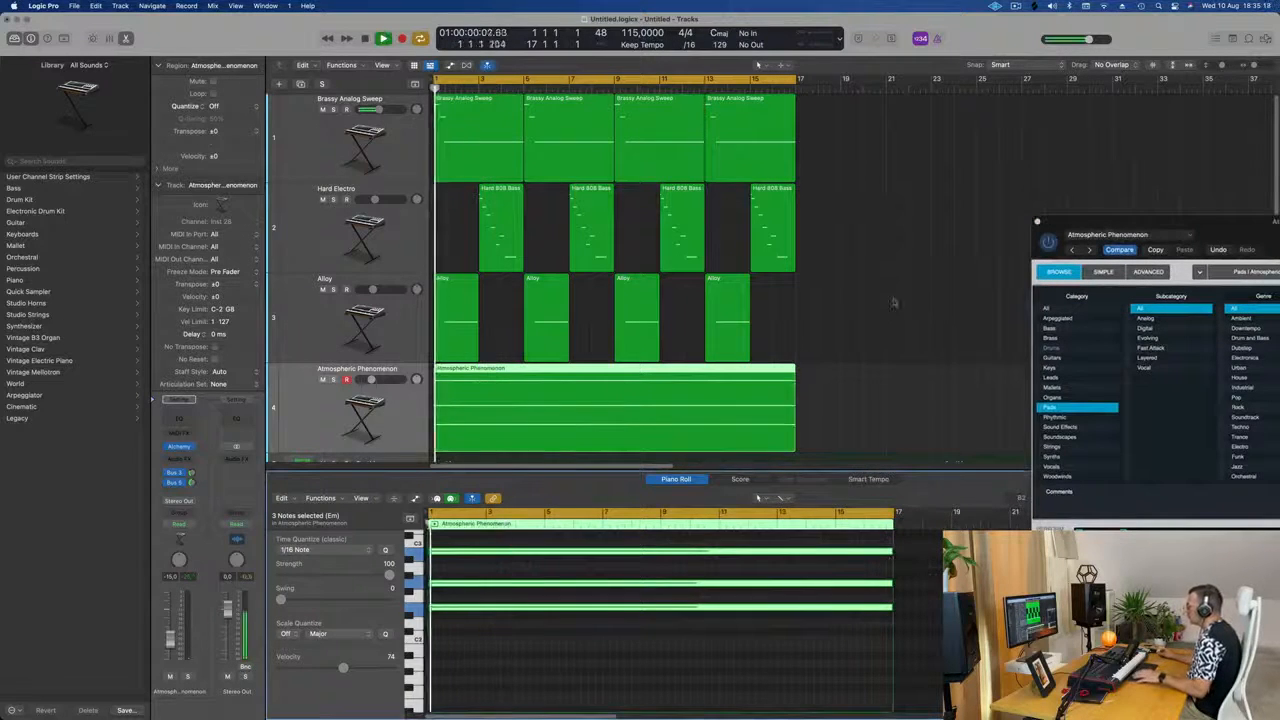
{"action": "left_click_drag", "start_coordinate": [1240, 231], "coordinate": [1123, 127]}
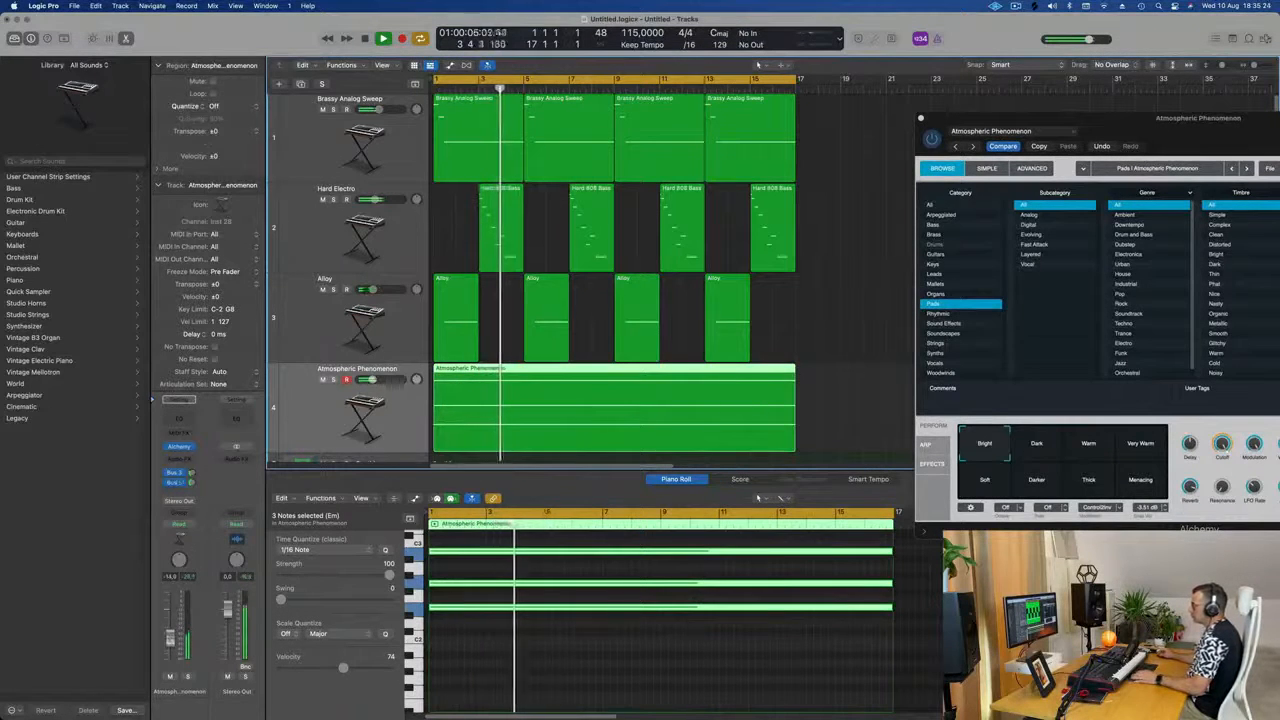
{"action": "left_click", "coordinate": [179, 405]}
{"action": "left_click", "coordinate": [455, 197]}
{"action": "left_click_drag", "start_coordinate": [428, 326], "coordinate": [712, 343]}
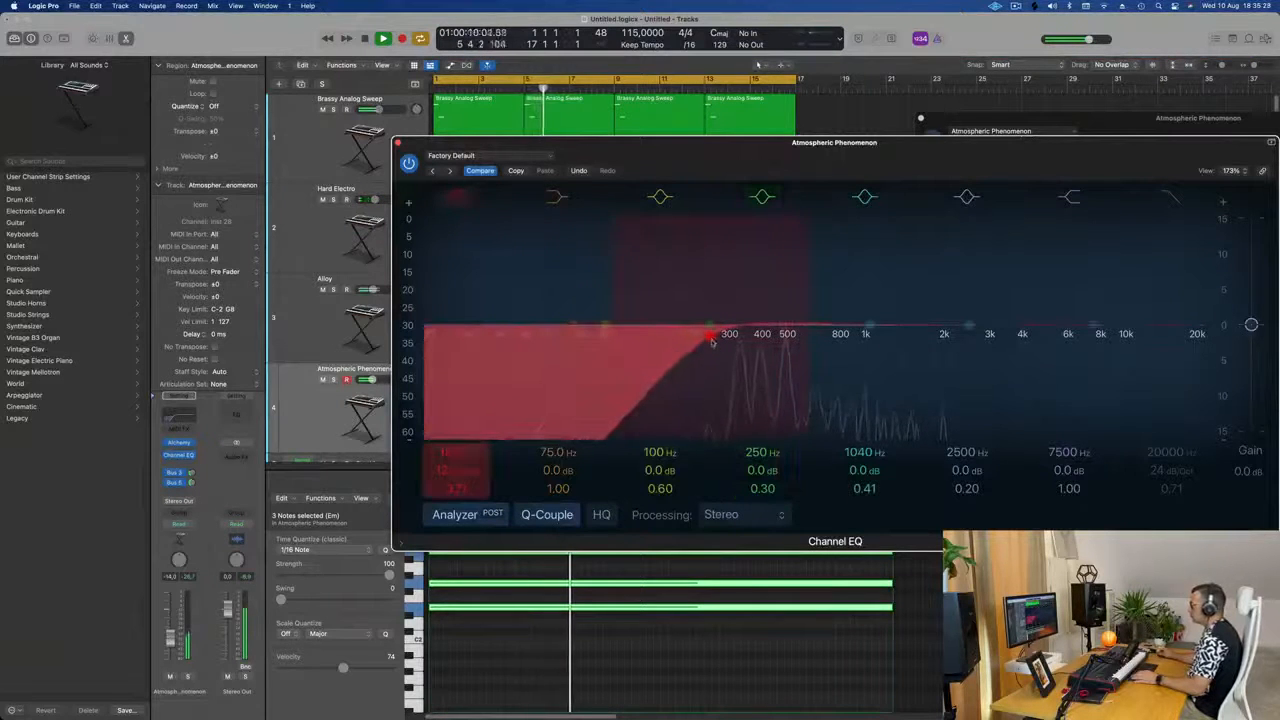
{"action": "left_click_drag", "start_coordinate": [737, 160], "coordinate": [672, 248]}
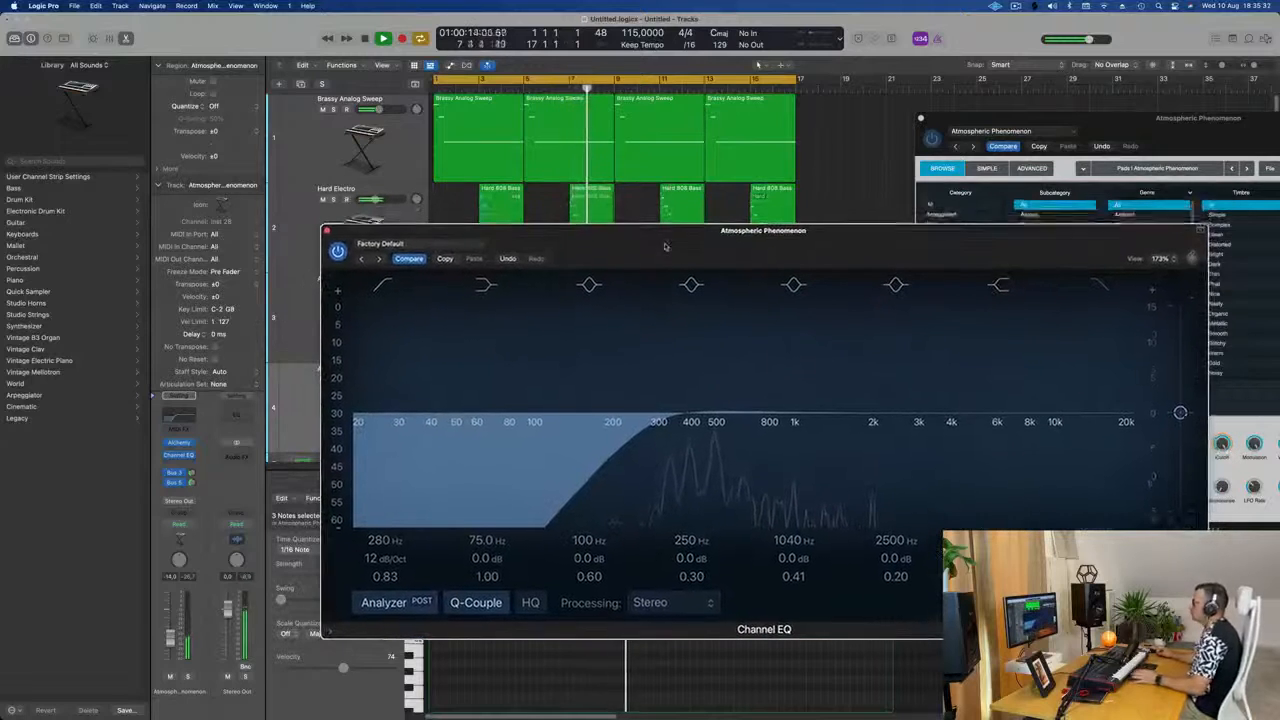
{"action": "left_click", "coordinate": [332, 232]}
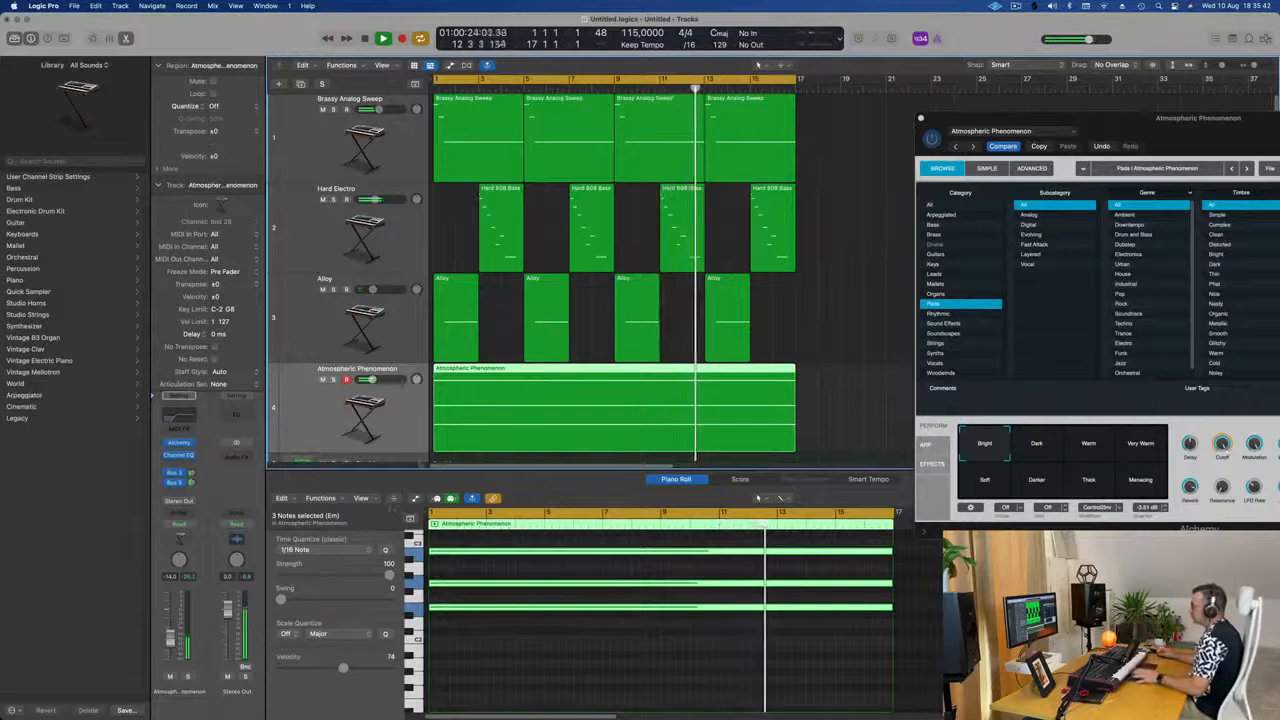
- Inspect the Kick 1 - Synthia track and audition the Atmospheric Phenomenon track in solo
{"action": "scroll", "coordinate": [410, 390], "scroll_direction": "down", "scroll_amount": 3}
{"action": "left_click", "coordinate": [411, 389]}
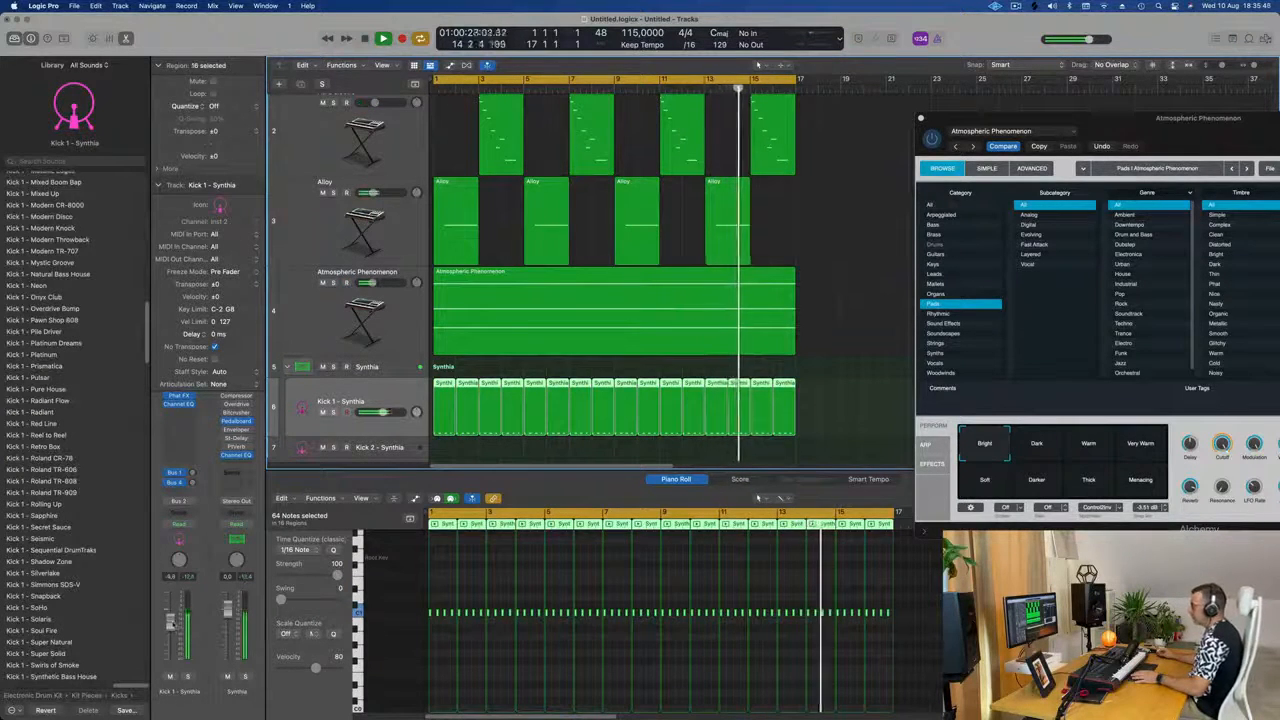
{"action": "scroll", "coordinate": [523, 374], "scroll_direction": "up", "scroll_amount": 2}
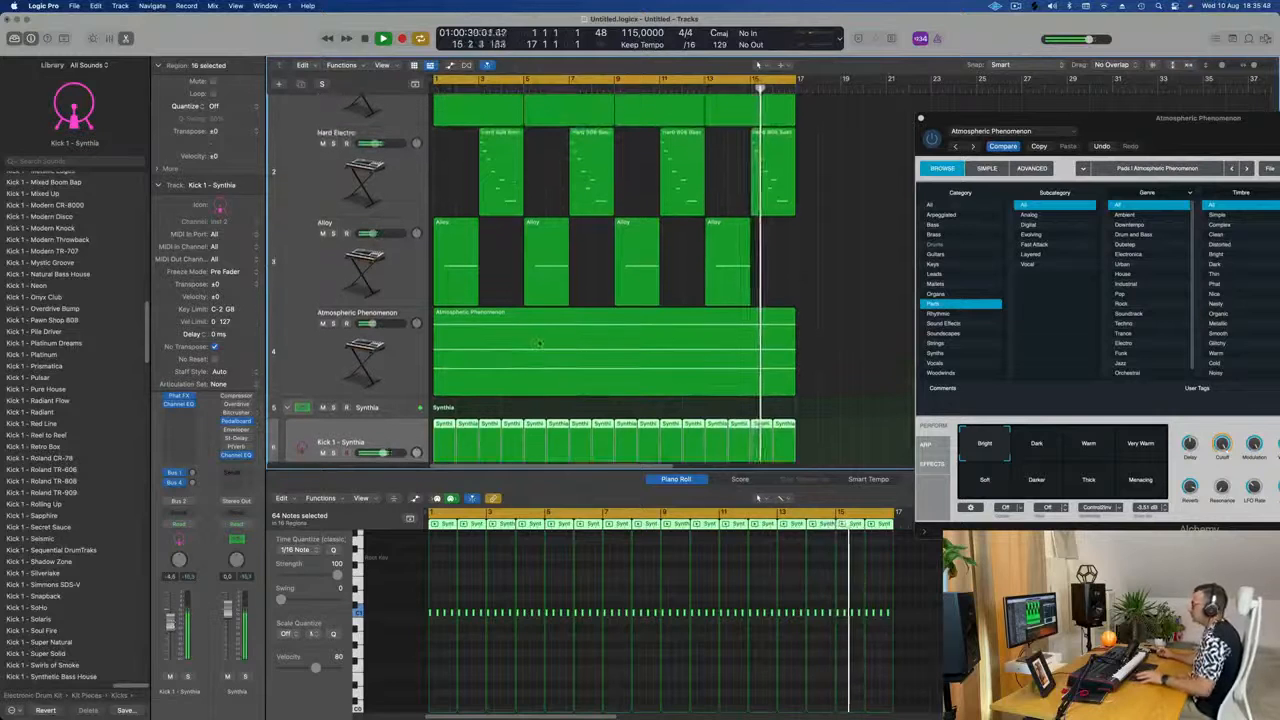
{"action": "scroll", "coordinate": [520, 374], "scroll_direction": "down", "scroll_amount": 4}
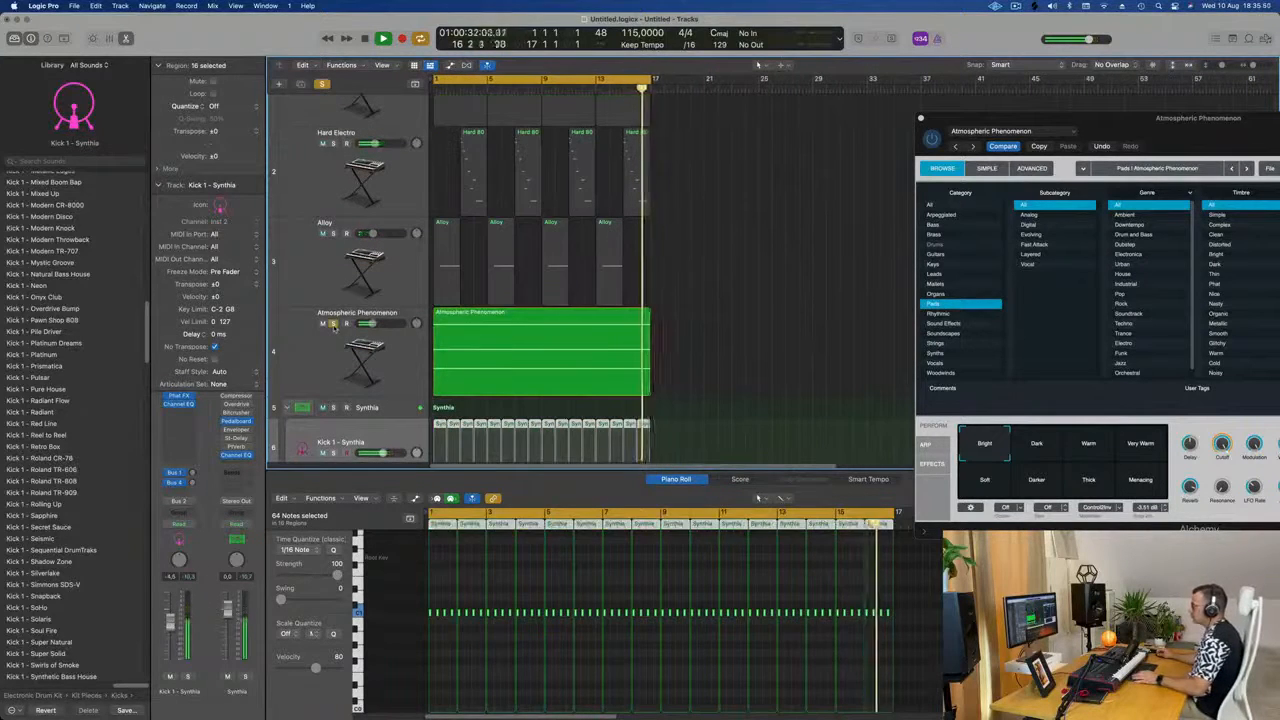
- Close the Atmospheric Phenomenon track's Alchemy window and clear the region selection
{"action": "left_click", "coordinate": [325, 362]}
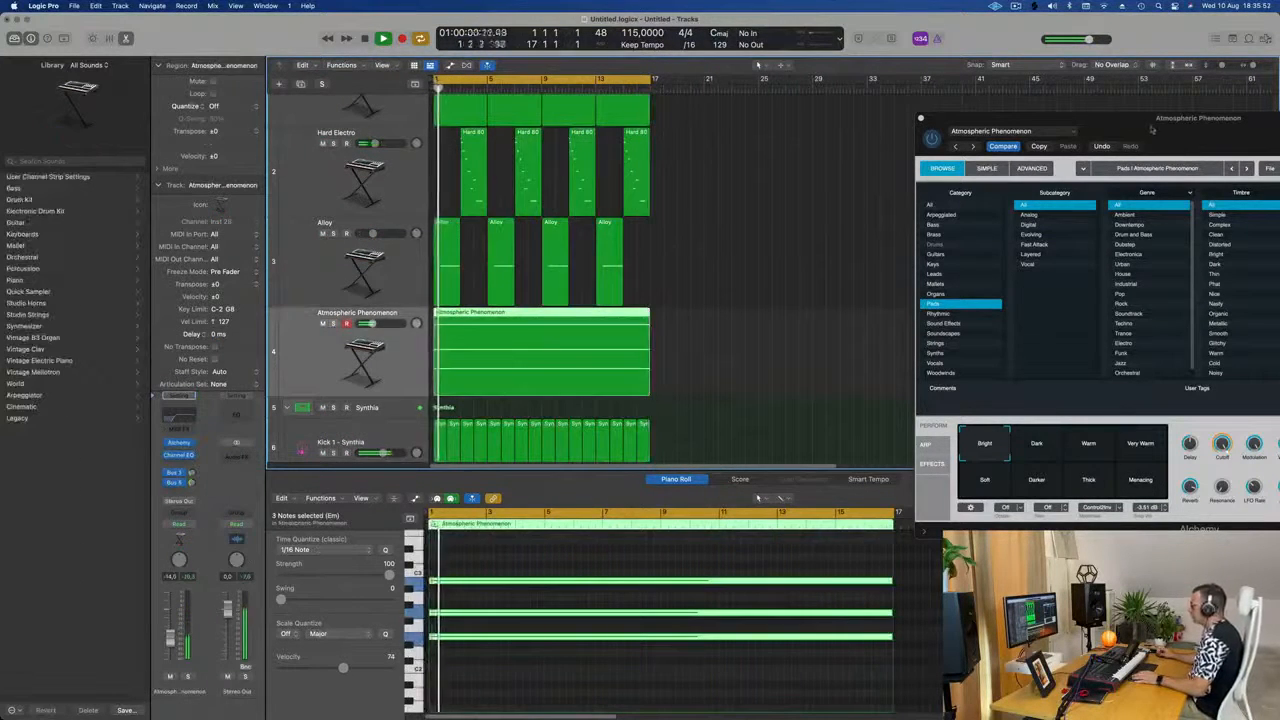
{"action": "left_click_drag", "start_coordinate": [1158, 127], "coordinate": [800, 127]}
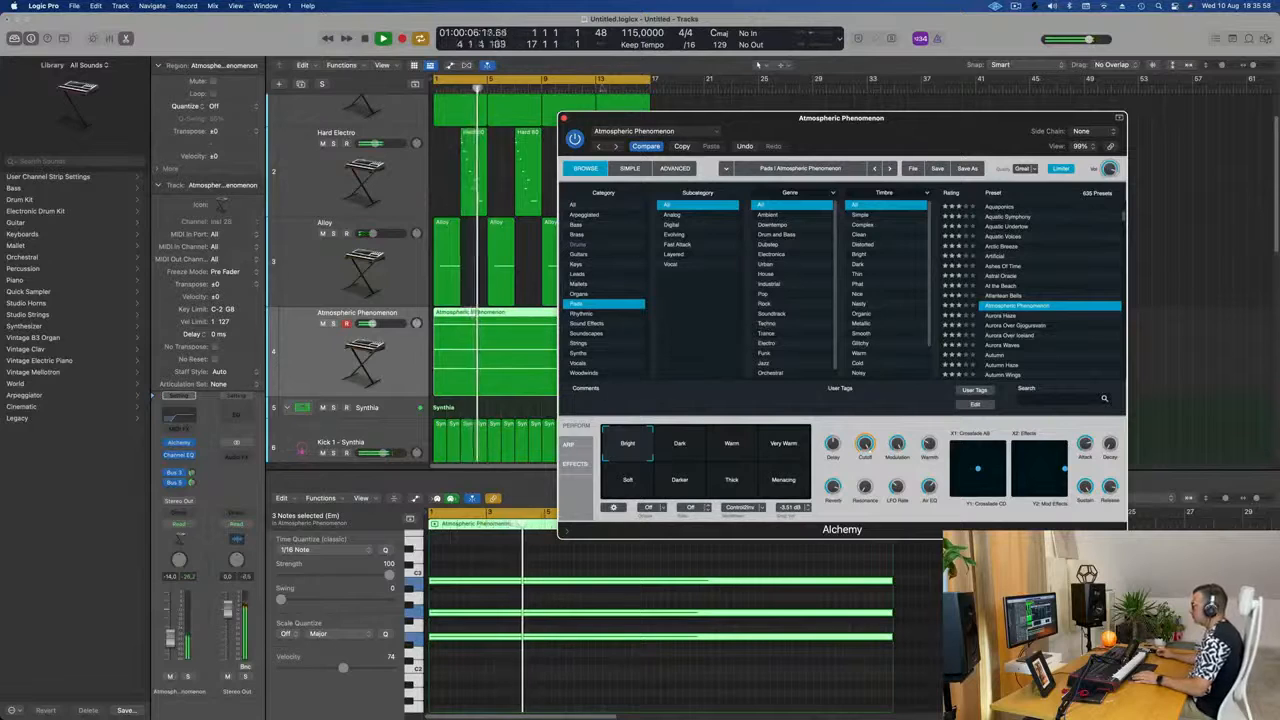
{"action": "key", "text": "super+w"}
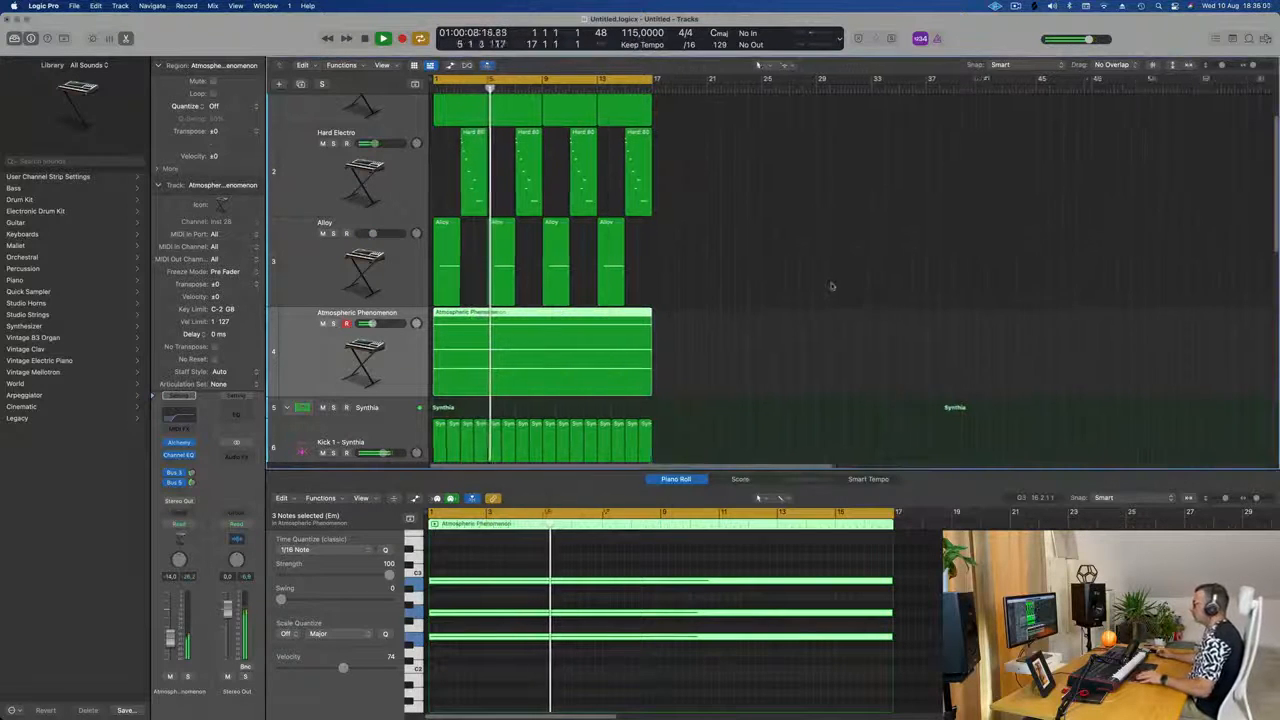
{"action": "scroll", "coordinate": [830, 283], "scroll_direction": "down", "scroll_amount": 5}
{"action": "scroll", "coordinate": [809, 288], "scroll_direction": "left", "scroll_amount": 1}
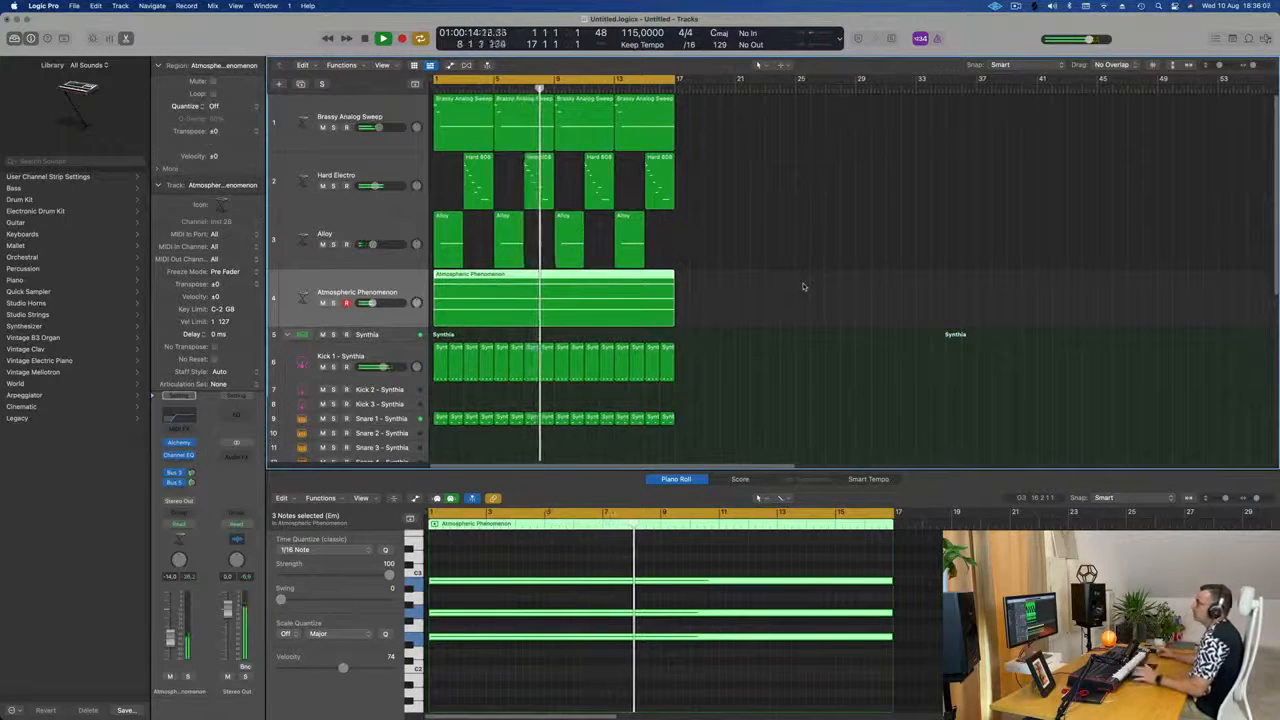
{"action": "left_click", "coordinate": [802, 283]}
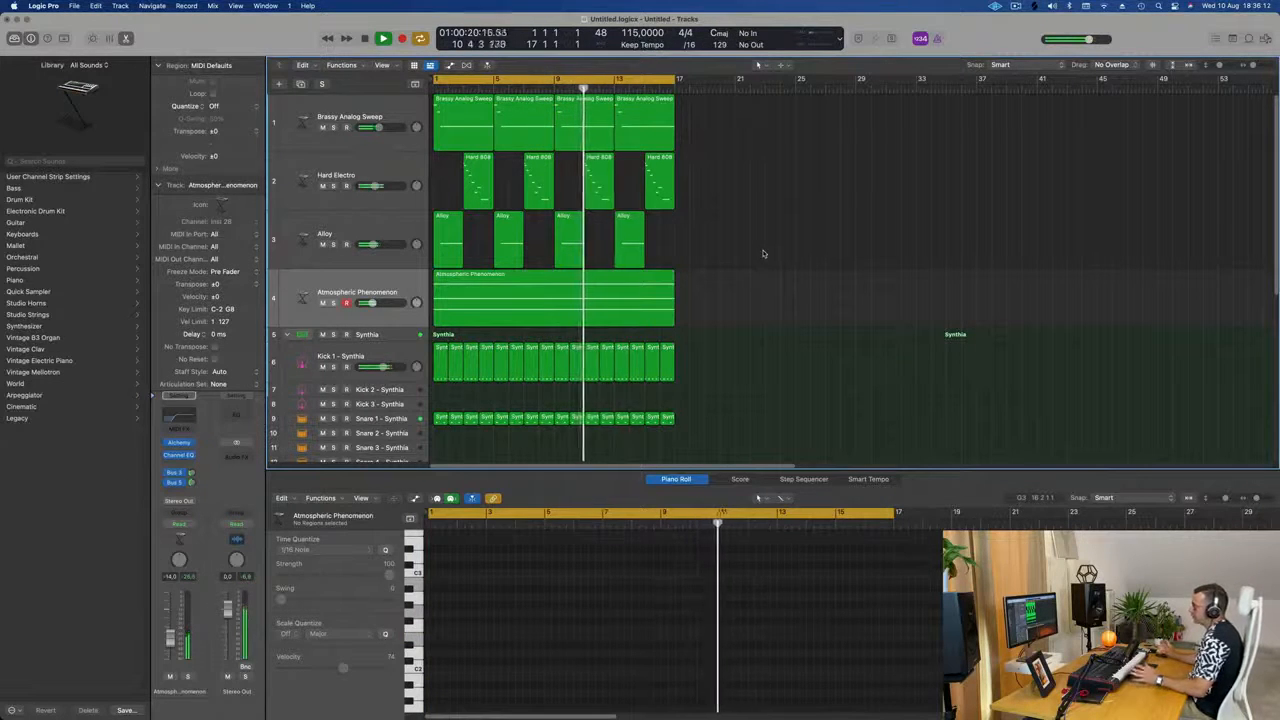
- Duplicate the Brassy Analog Sweep track with its settings and move the empty copy above the original
{"action": "scroll", "coordinate": [770, 251], "scroll_direction": "down", "scroll_amount": 2}
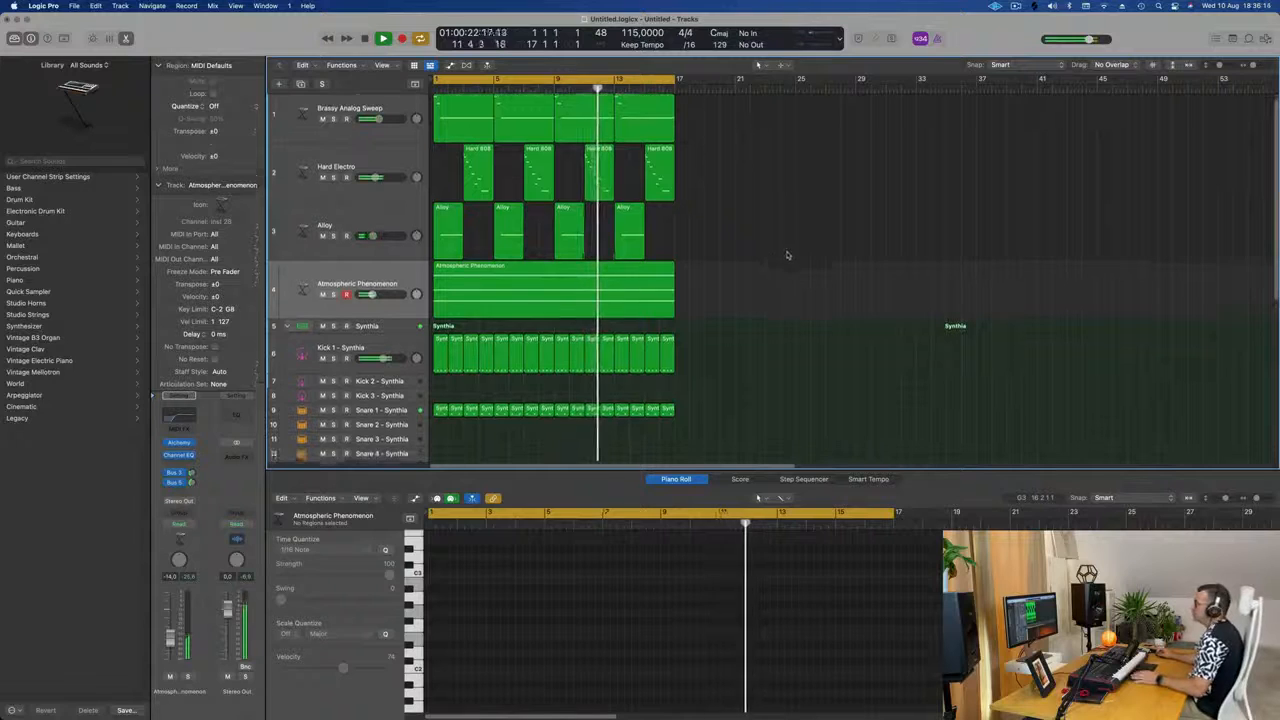
{"action": "scroll", "coordinate": [790, 247], "scroll_direction": "up", "scroll_amount": 2}
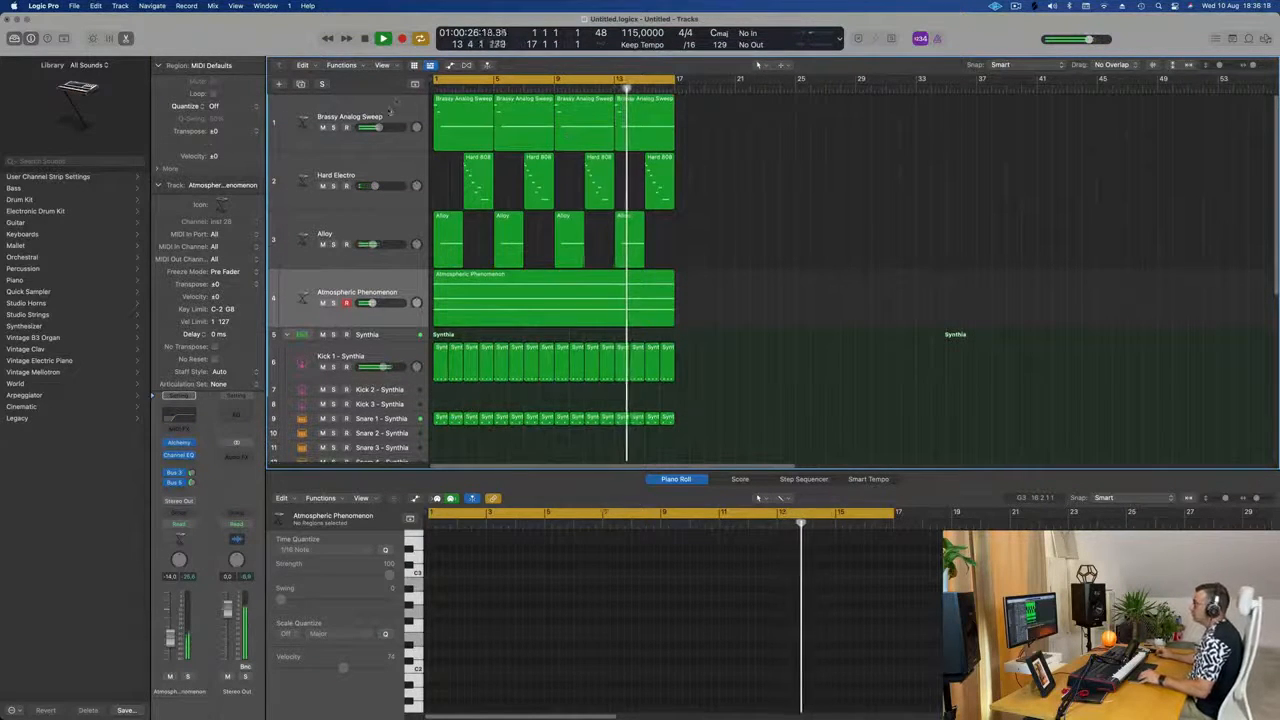
{"action": "left_click", "coordinate": [391, 110]}
{"action": "key", "text": "super+d"}
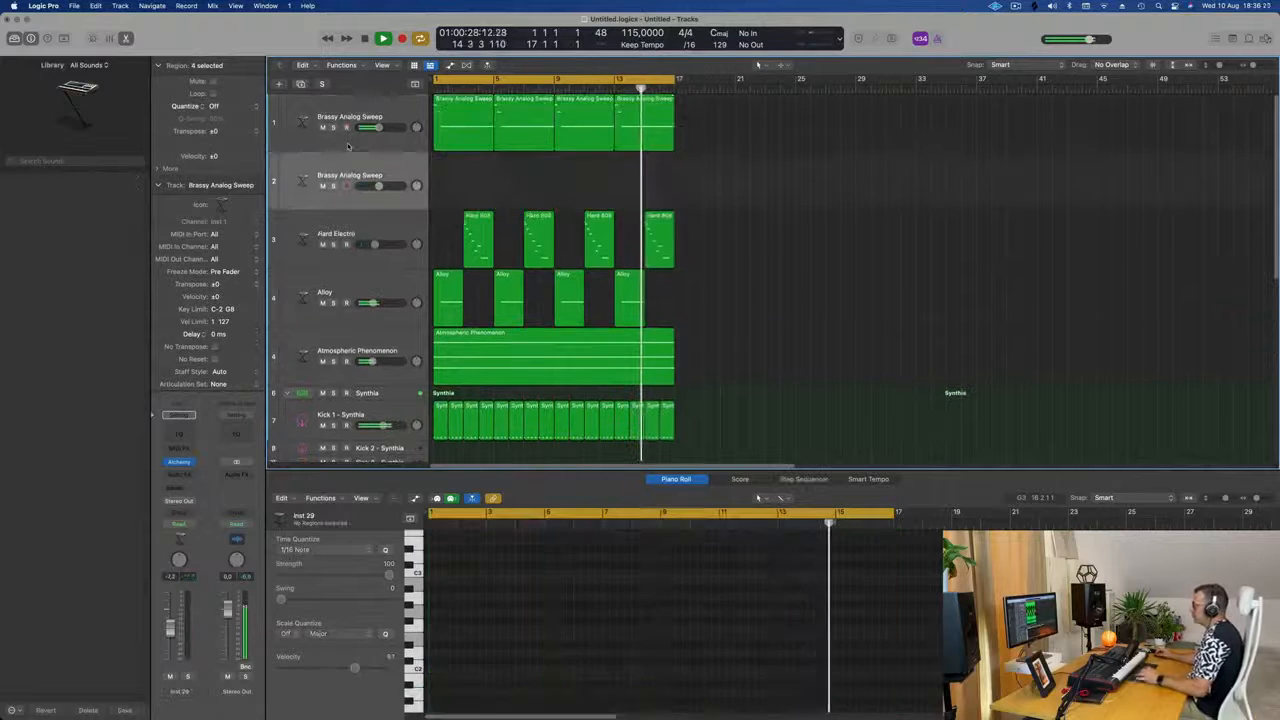
{"action": "left_click_drag", "start_coordinate": [402, 172], "coordinate": [402, 108]}
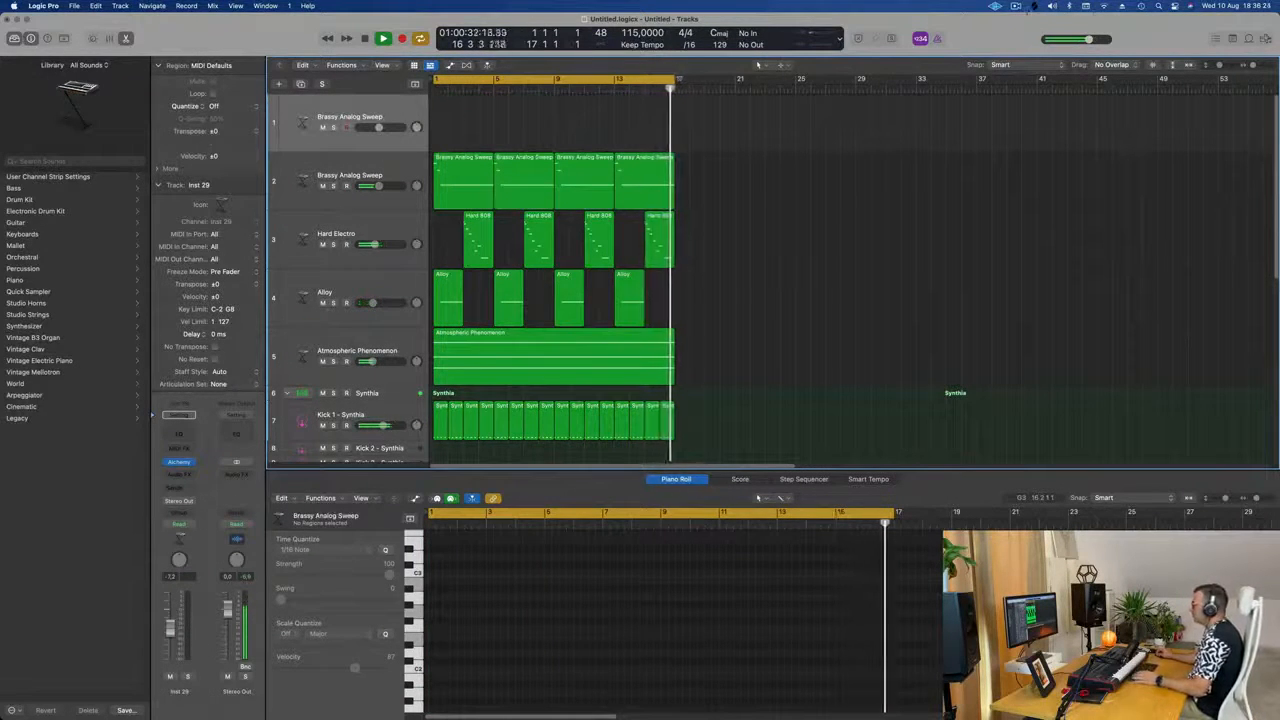
{"action": "left_click", "coordinate": [1016, 6]}
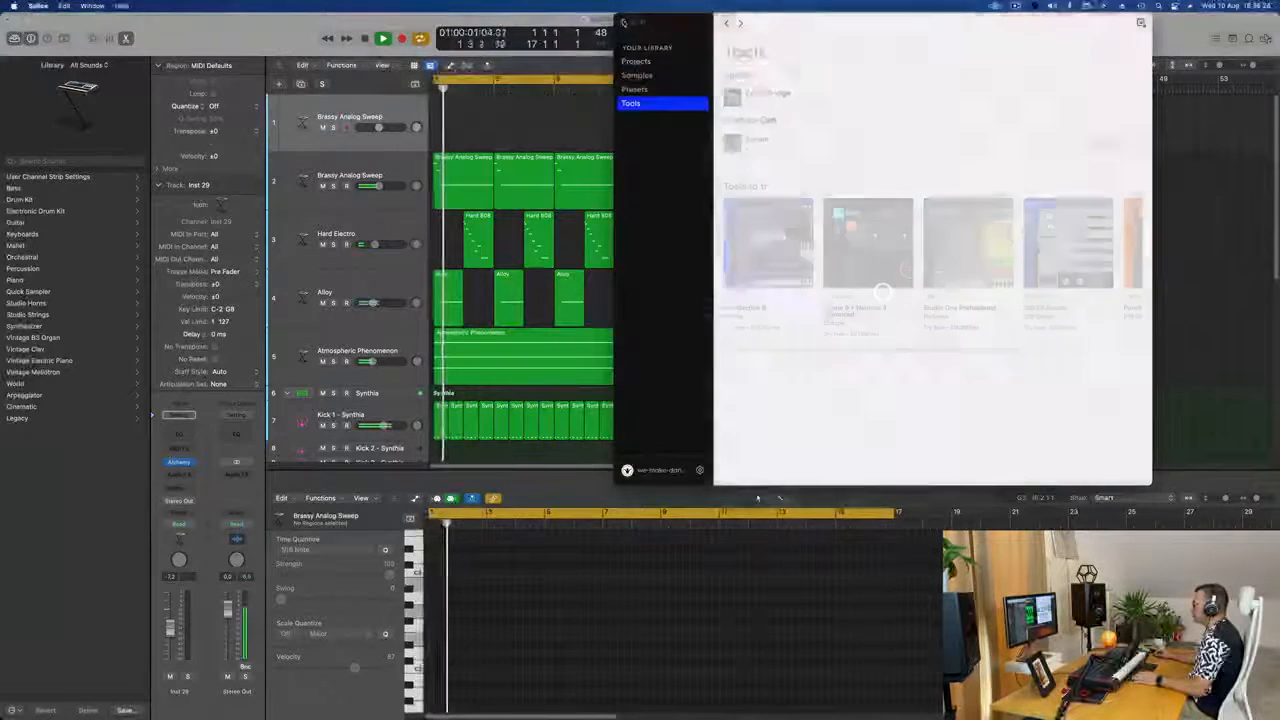
{"action": "left_click", "coordinate": [1017, 6]}
{"action": "left_click", "coordinate": [1016, 6]}
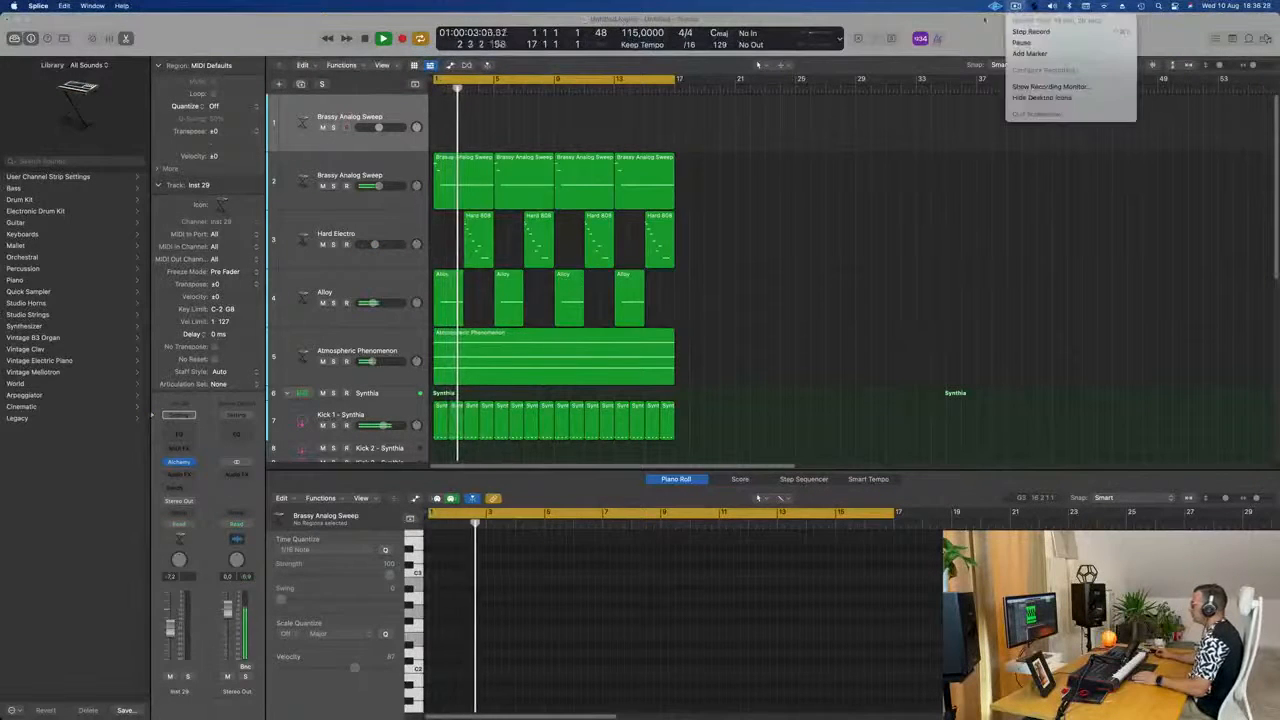
{"action": "left_click", "coordinate": [829, 164]}
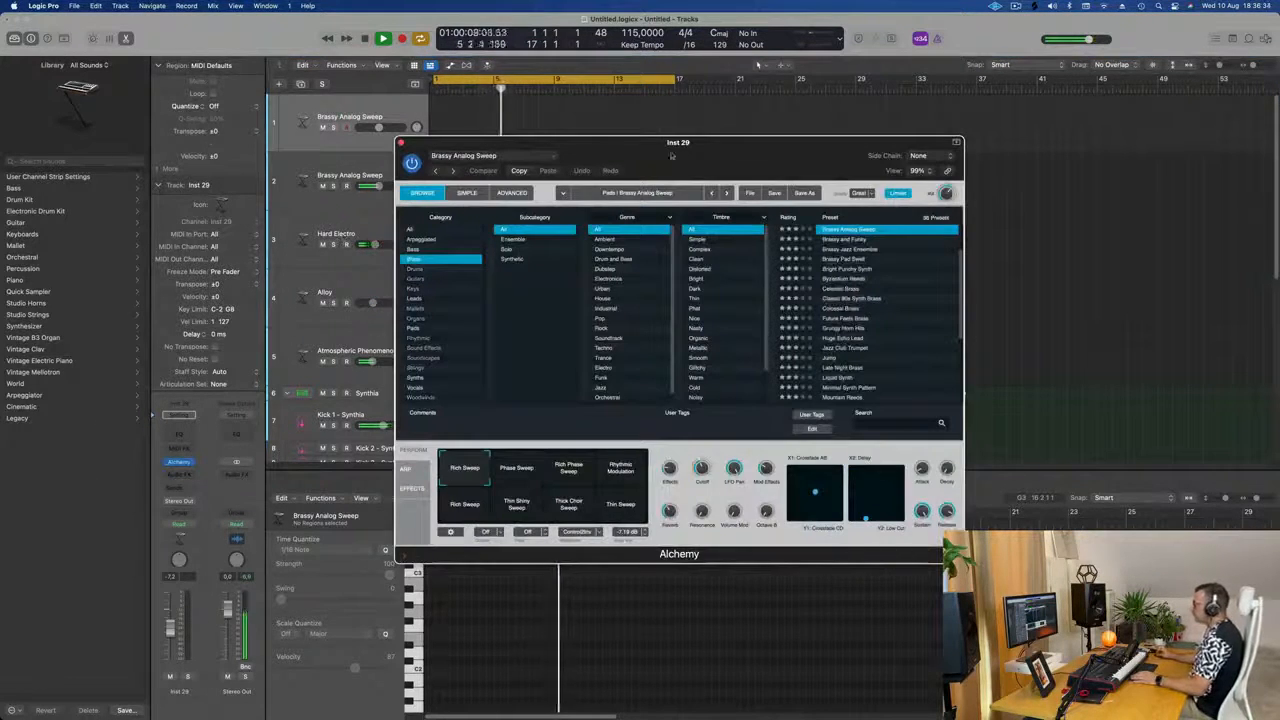
- In the new track's Alchemy, filter presets to Bass and Sub, audition Analog Bounce, and load Analog Sub Sonic
{"action": "left_click_drag", "start_coordinate": [651, 159], "coordinate": [580, 173]}
{"action": "left_click", "coordinate": [360, 263]}
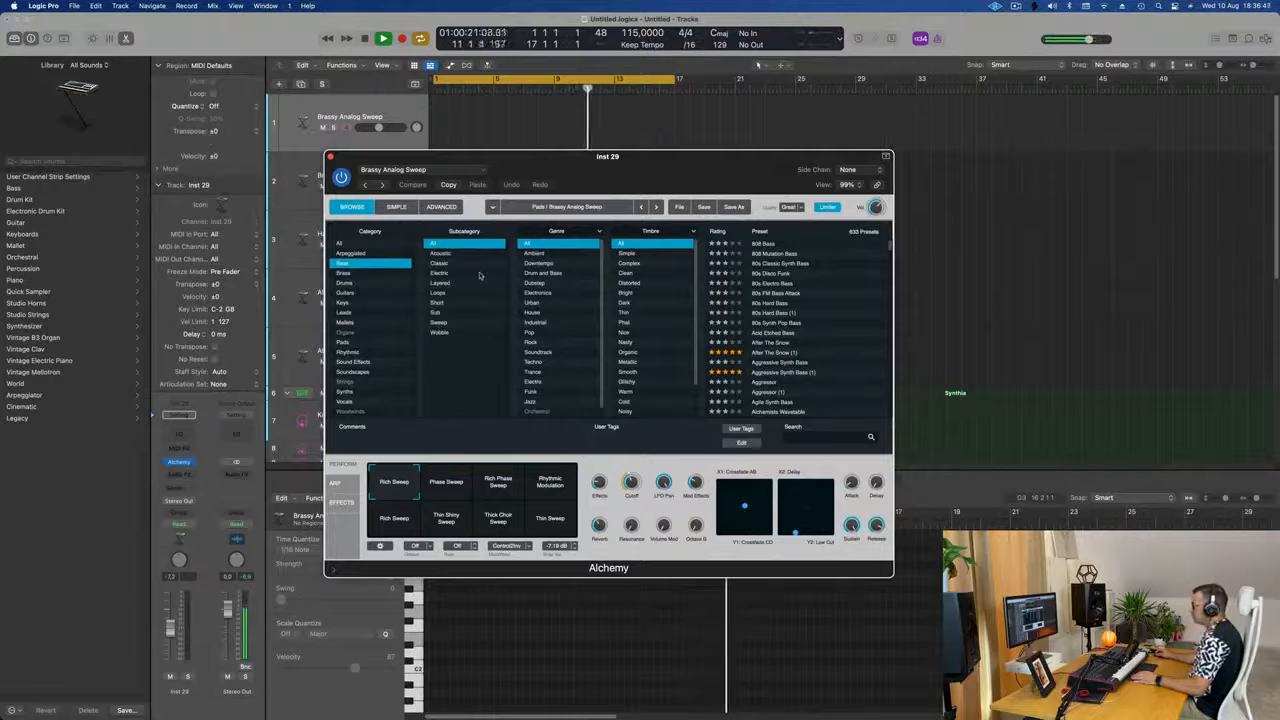
{"action": "left_click", "coordinate": [440, 313]}
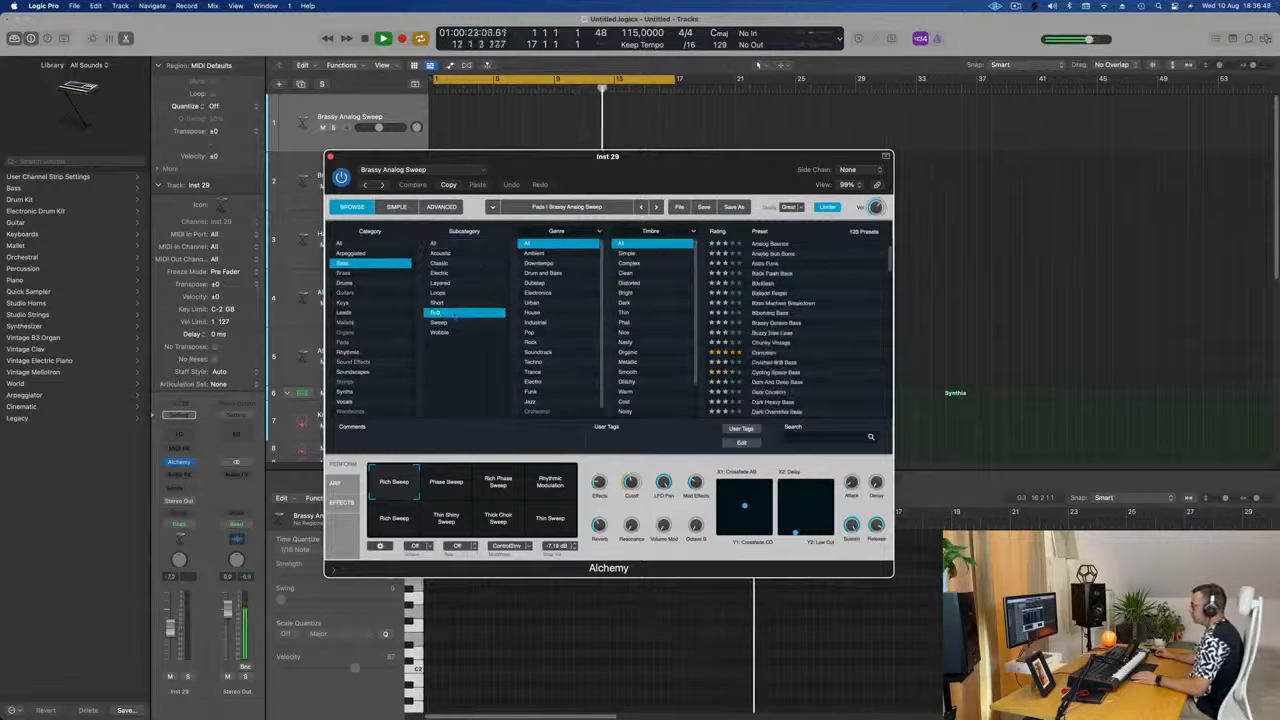
{"action": "left_click", "coordinate": [773, 245]}
{"action": "left_click_drag", "start_coordinate": [691, 173], "coordinate": [786, 238]}
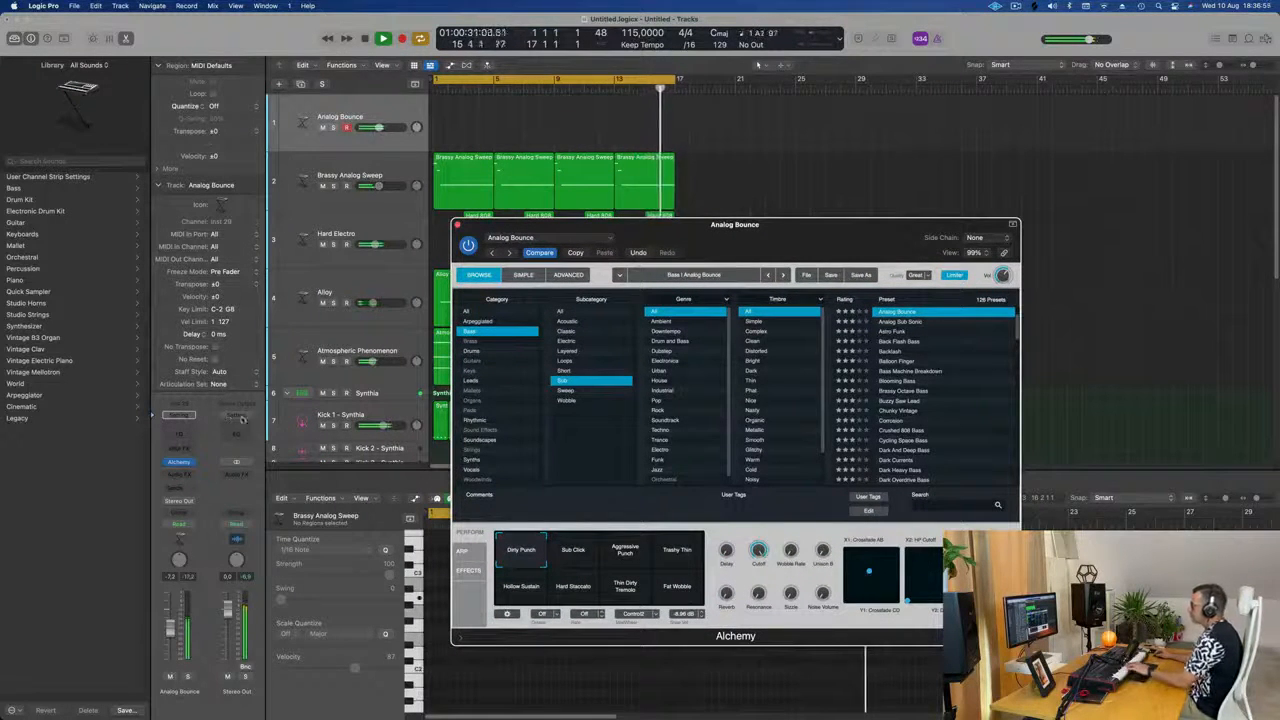
{"action": "left_click", "coordinate": [906, 323]}
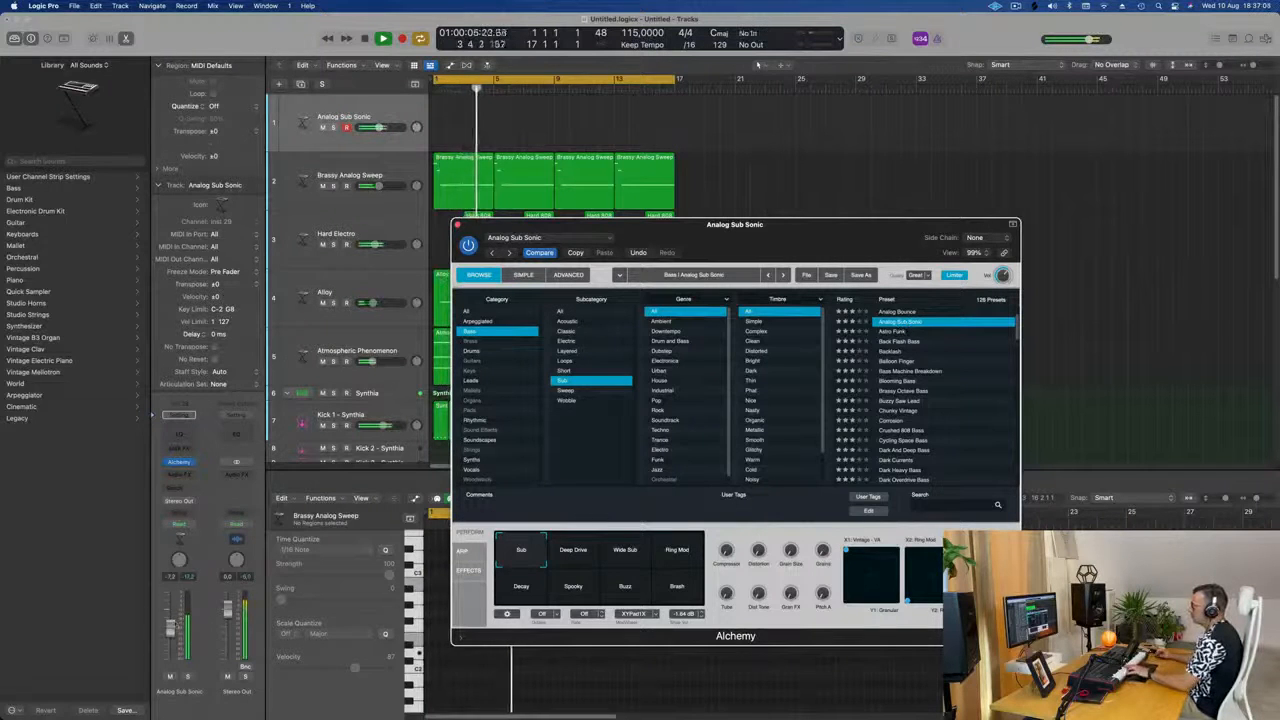
- Lower the Analog Sub Sonic track's volume to -12.0 dB and record a repeated-note bass line on it against the playing song
{"action": "left_click", "coordinate": [171, 636]}
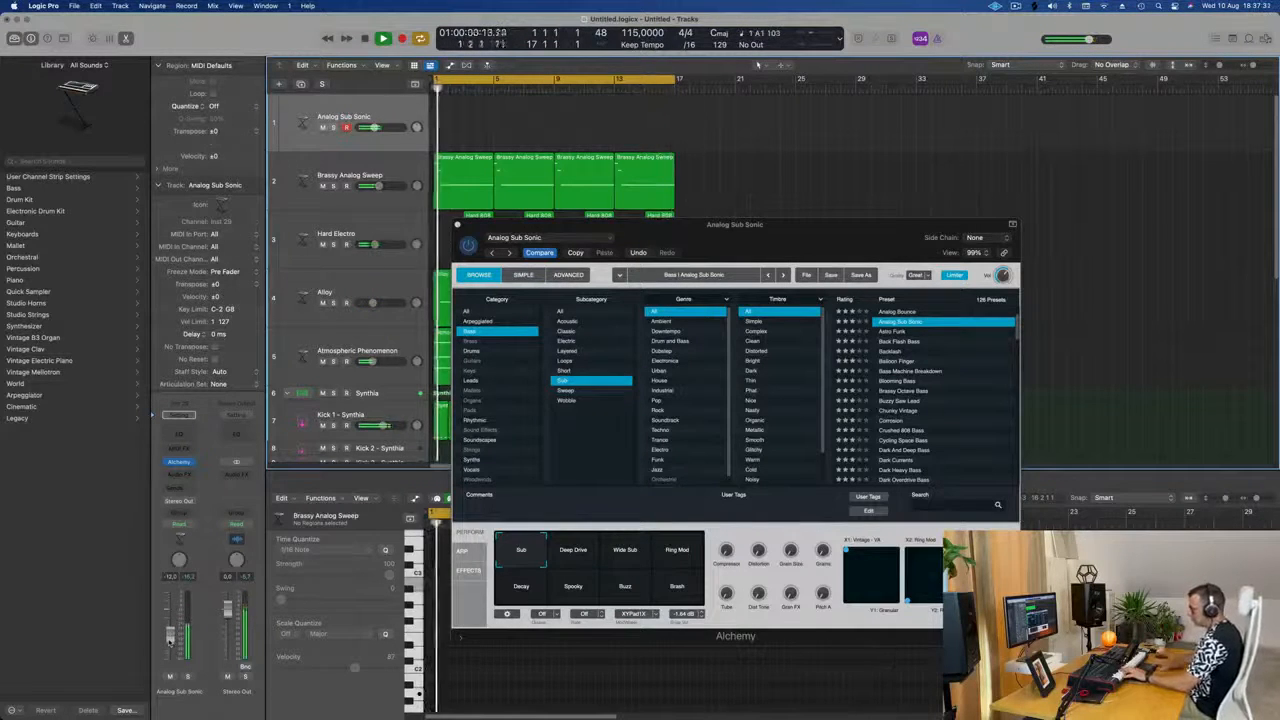
{"action": "key", "text": "r"}
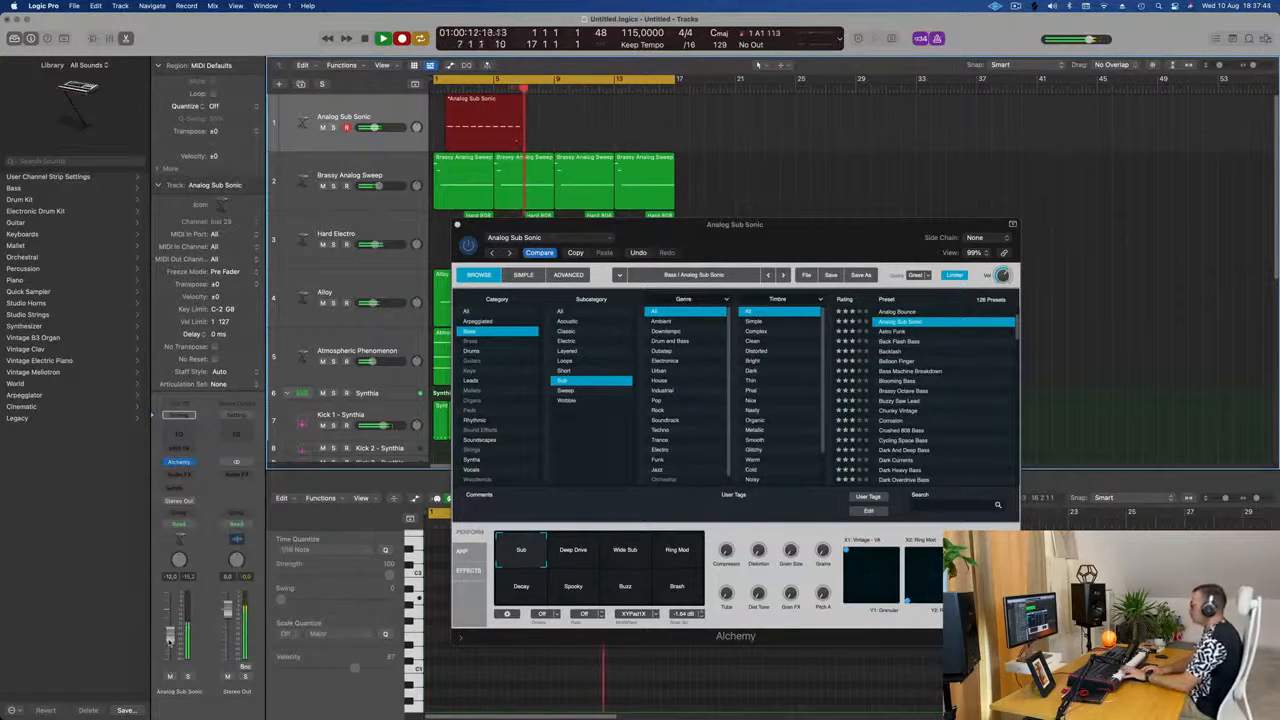
{"action": "key", "text": "space"}
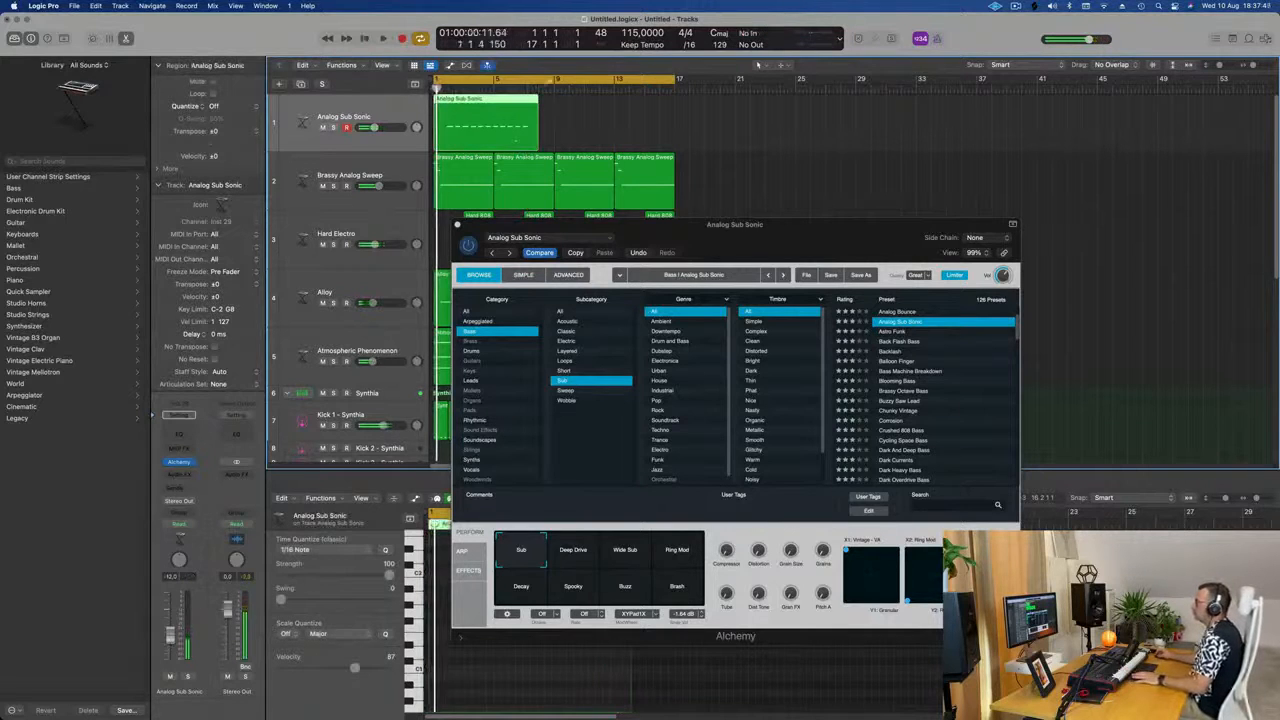
- Split the recorded Analog Sub Sonic region at bar 2, splitting the crossing notes, delete the first piece and move the remainder to bar 1
{"action": "scroll", "coordinate": [469, 165], "scroll_direction": "up", "scroll_amount": 5}
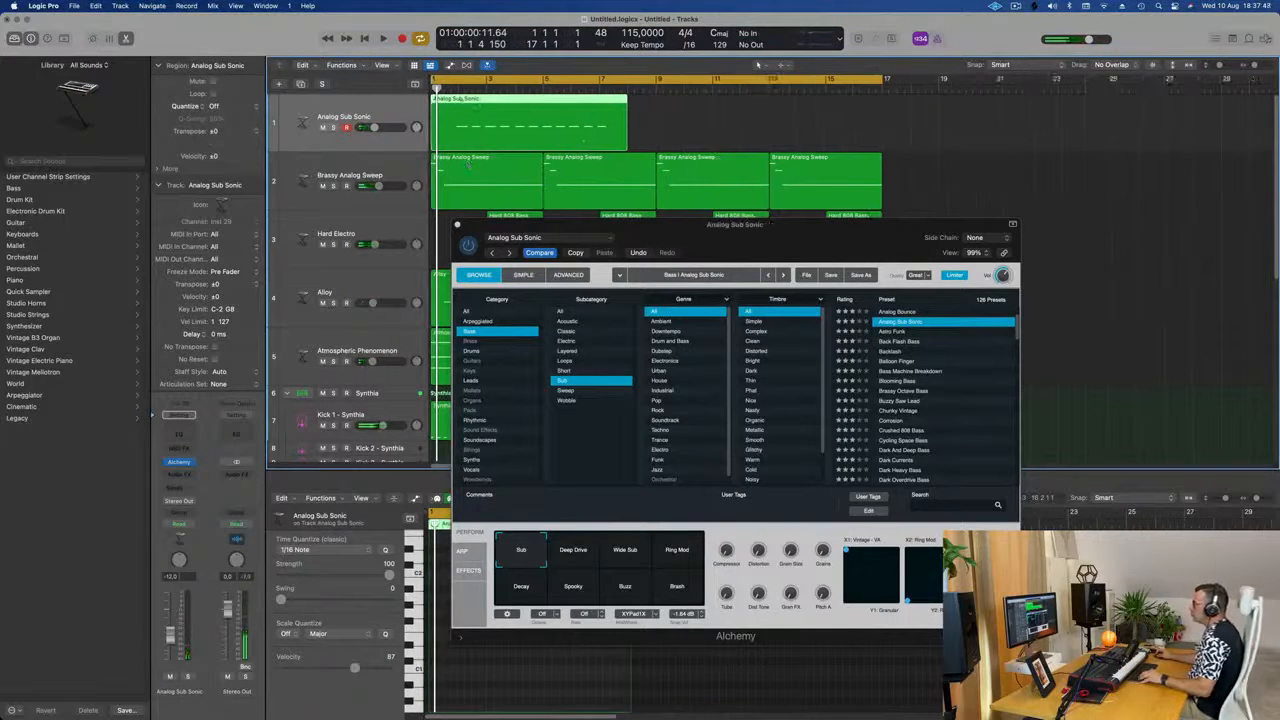
{"action": "double_click", "coordinate": [459, 100], "text": "super"}
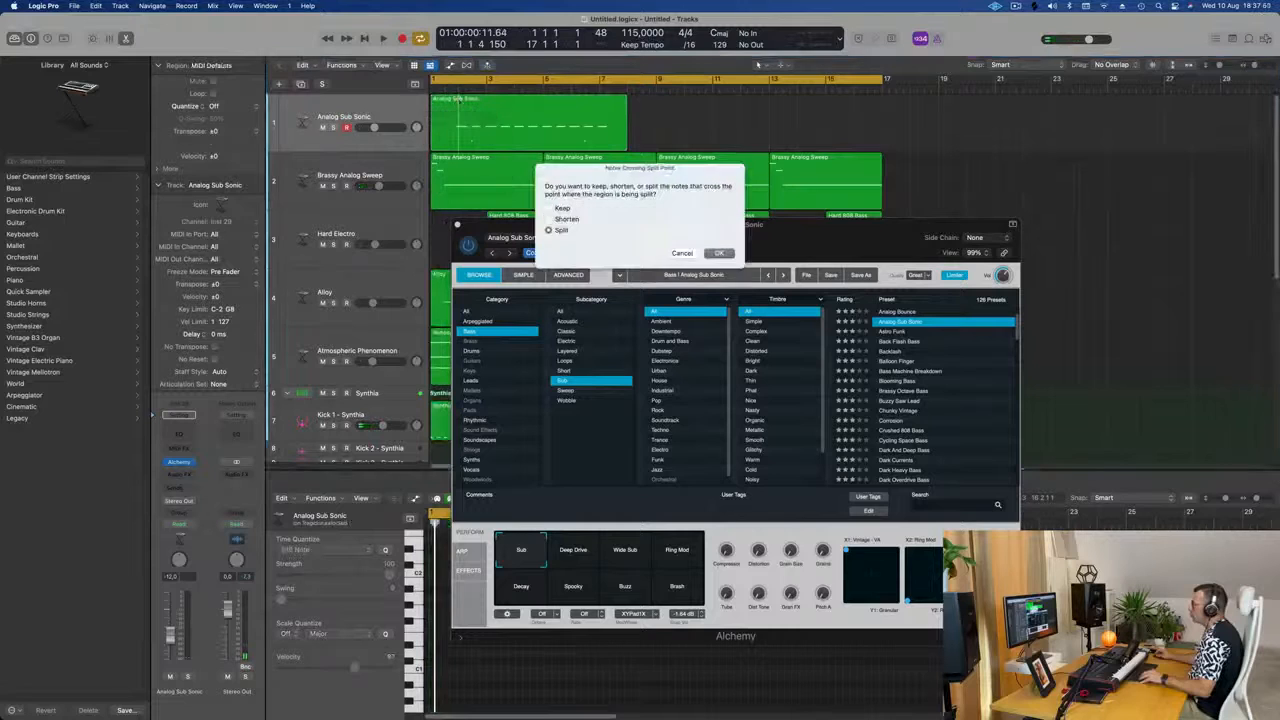
{"action": "left_click", "coordinate": [719, 253]}
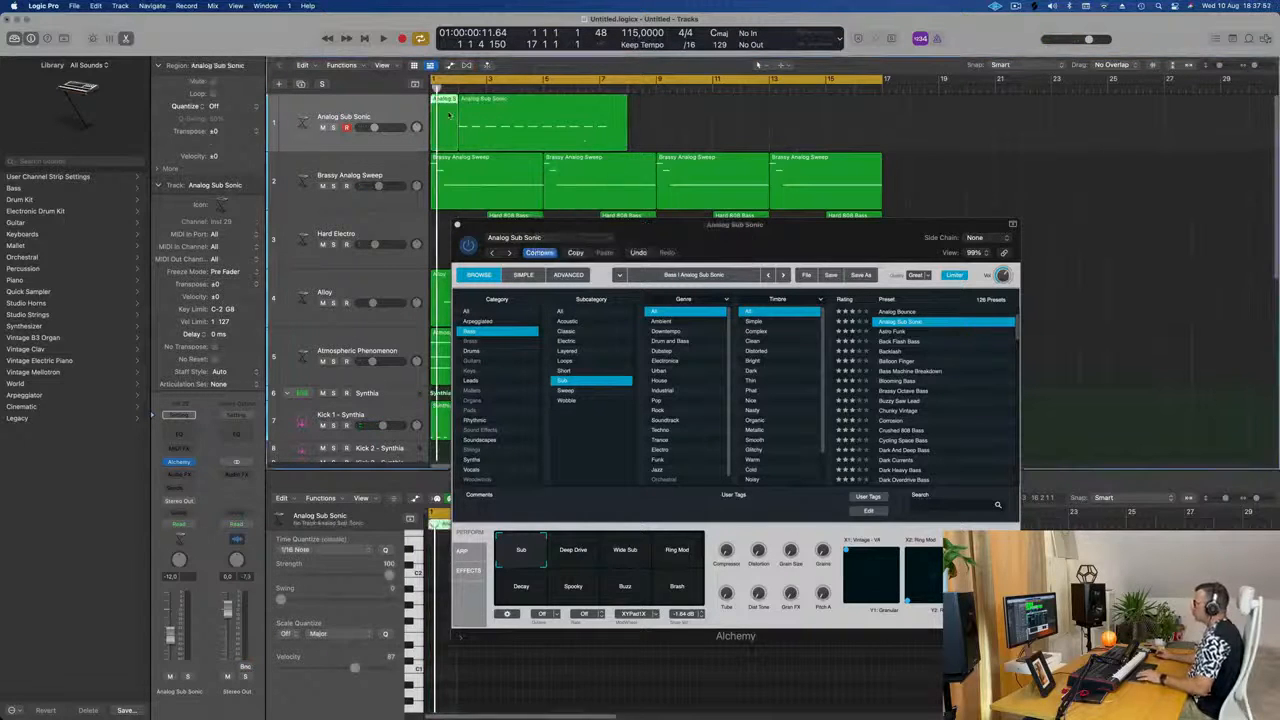
{"action": "key", "text": "Delete"}
{"action": "left_click_drag", "start_coordinate": [496, 109], "coordinate": [470, 110]}
- Play the song from the start with the Analog Sub Sonic region shown in the Piano Roll and the Alchemy window moved aside
{"action": "key", "text": "space"}
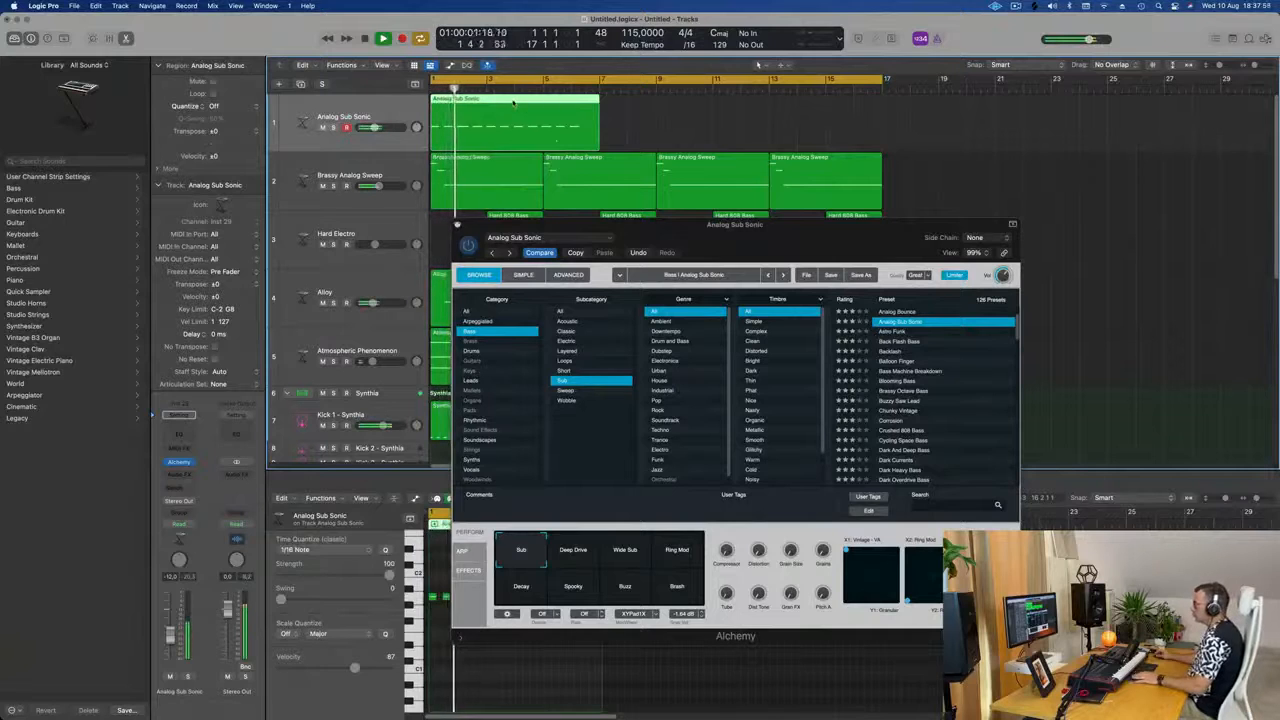
{"action": "key", "text": "e"}
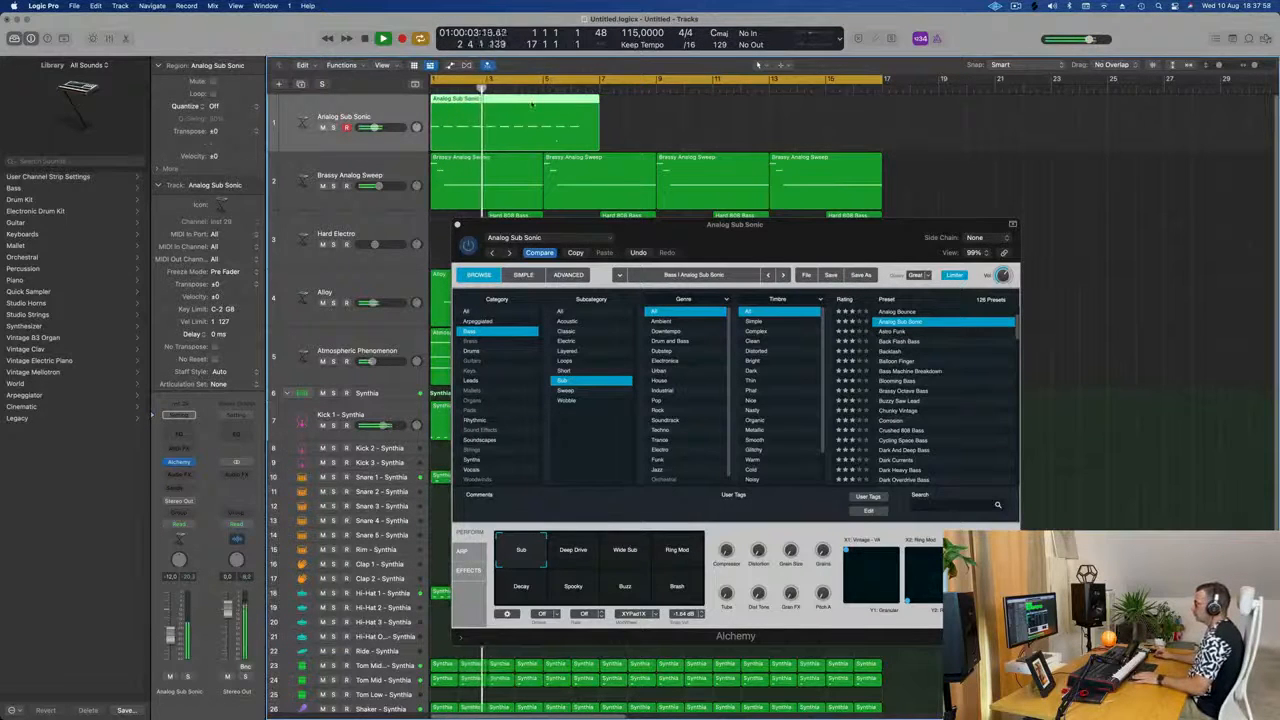
{"action": "key", "text": "e"}
{"action": "left_click_drag", "start_coordinate": [667, 230], "coordinate": [1063, 135]}
{"action": "key", "text": "Return"}
{"action": "key", "text": "e"}
{"action": "key", "text": "e"}
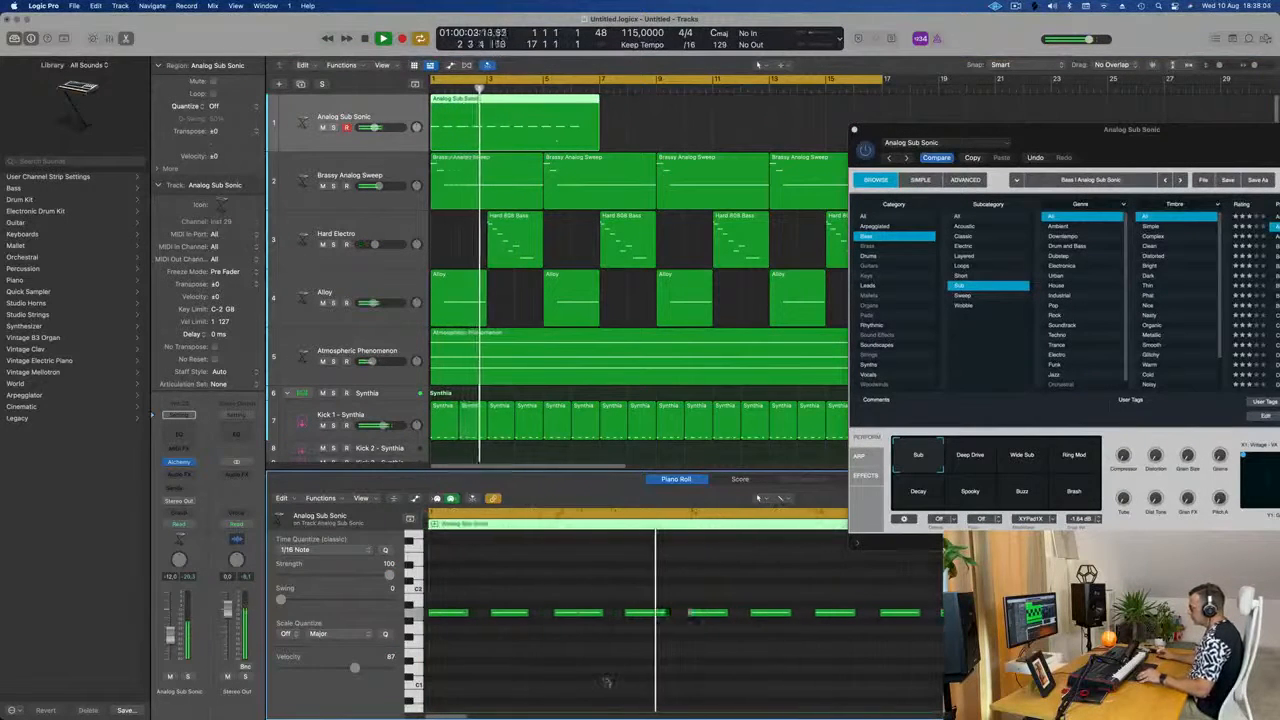
{"action": "key", "text": "Return"}
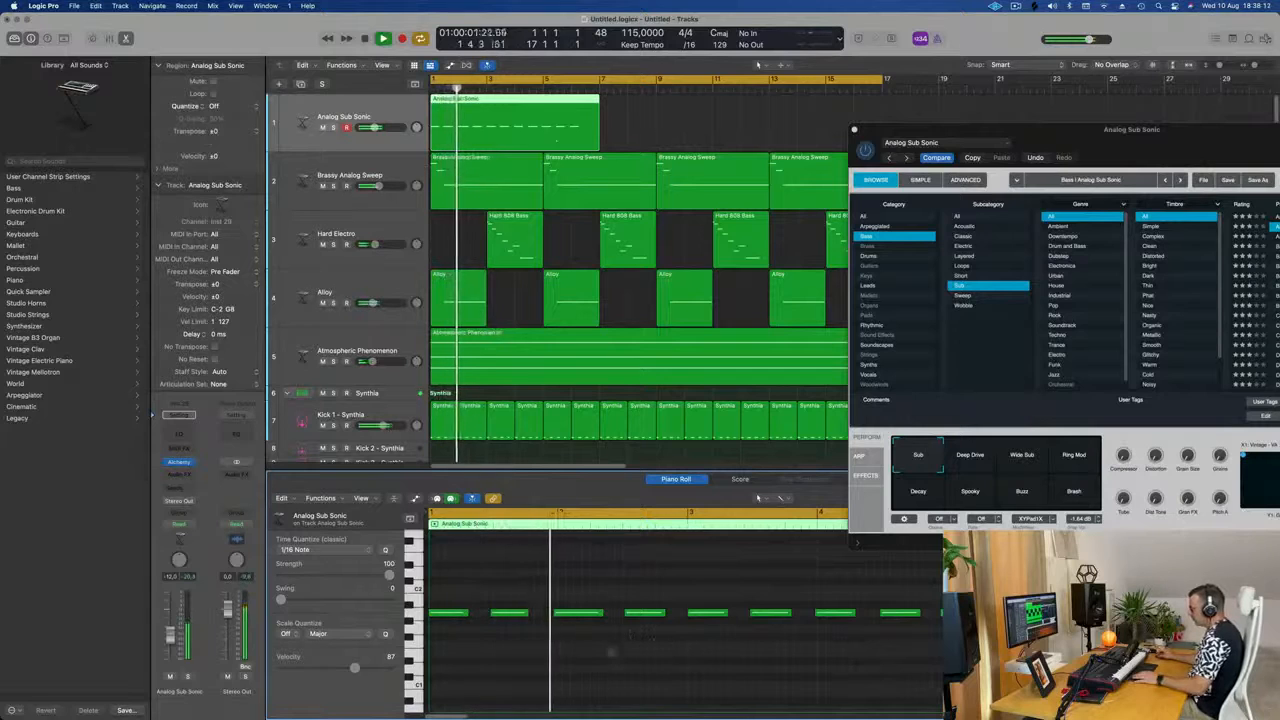
- Quantize all notes in the Analog Sub Sonic region to 1/16 Note and lengthen the second note slightly
{"action": "key", "text": "super+a"}
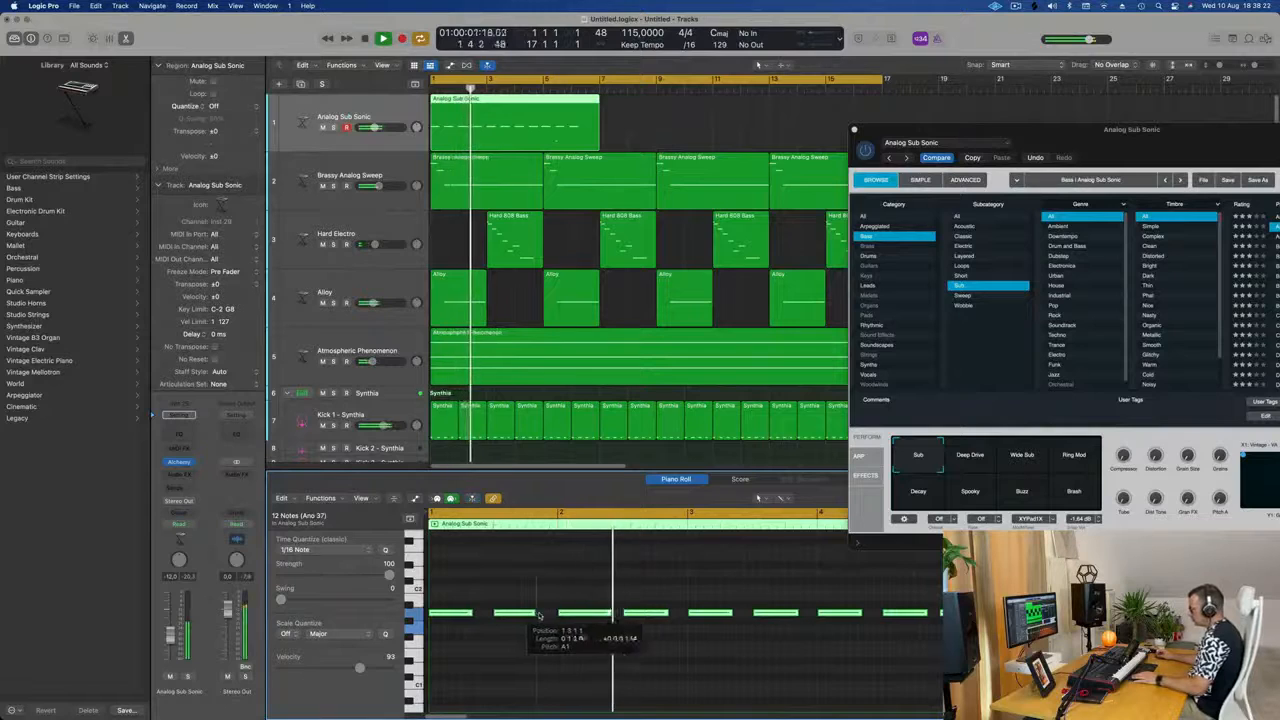
{"action": "key", "text": "space"}
{"action": "left_click_drag", "start_coordinate": [527, 614], "coordinate": [540, 614]}
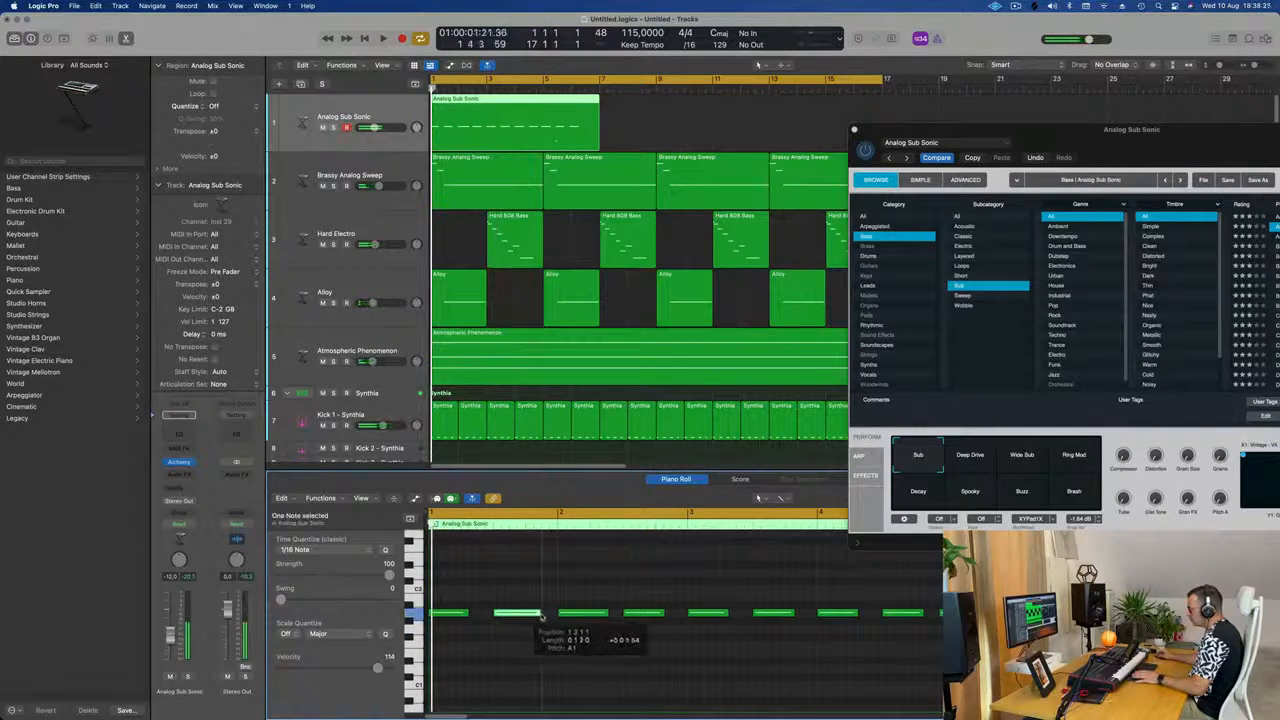
{"action": "key", "text": "space"}
{"action": "scroll", "coordinate": [489, 597], "scroll_direction": "down", "scroll_amount": 3}
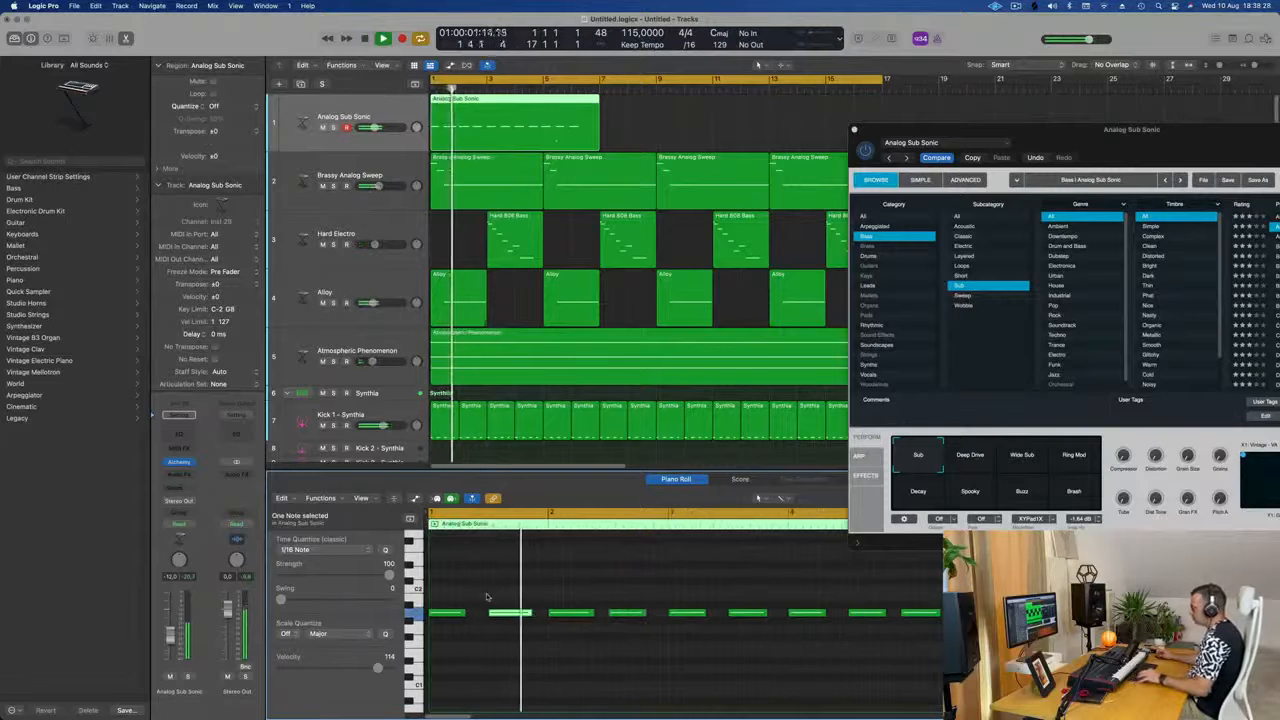
- Delete the bass region's first note and the stray short note below the main line, and replay from the start
{"action": "left_click", "coordinate": [445, 614]}
{"action": "key", "text": "space"}
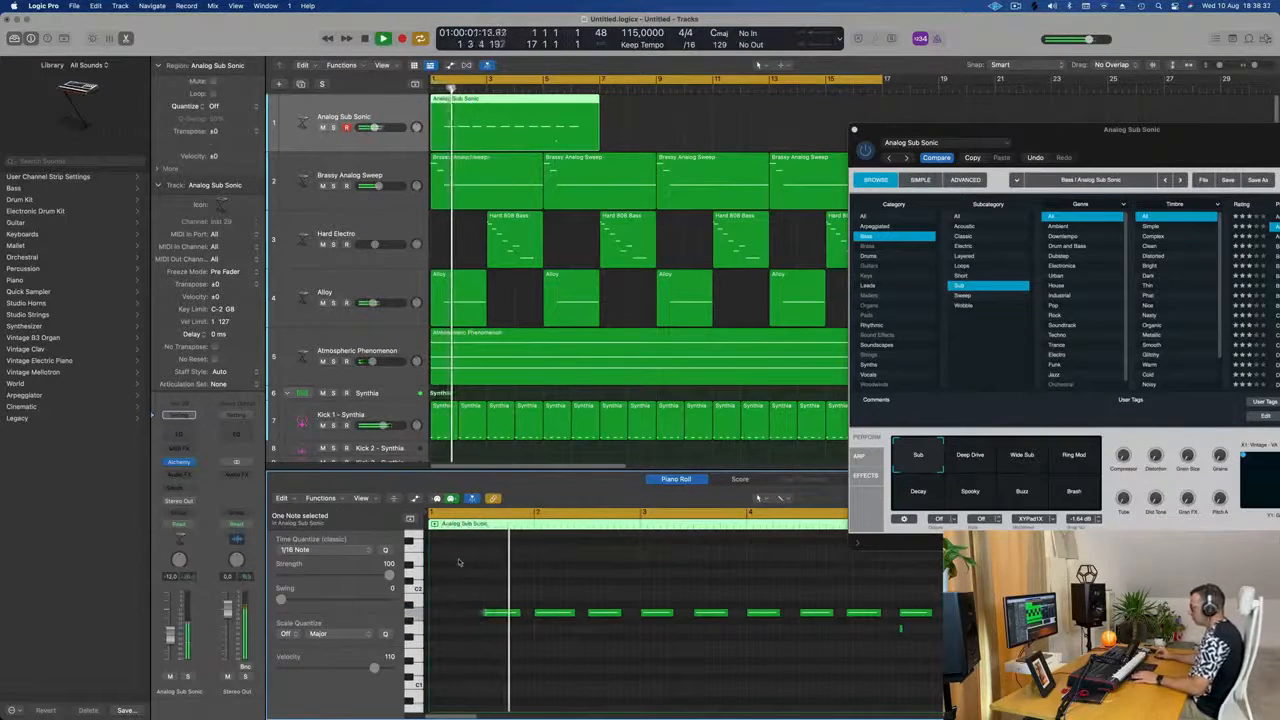
{"action": "scroll", "coordinate": [512, 580], "scroll_direction": "down", "scroll_amount": 1}
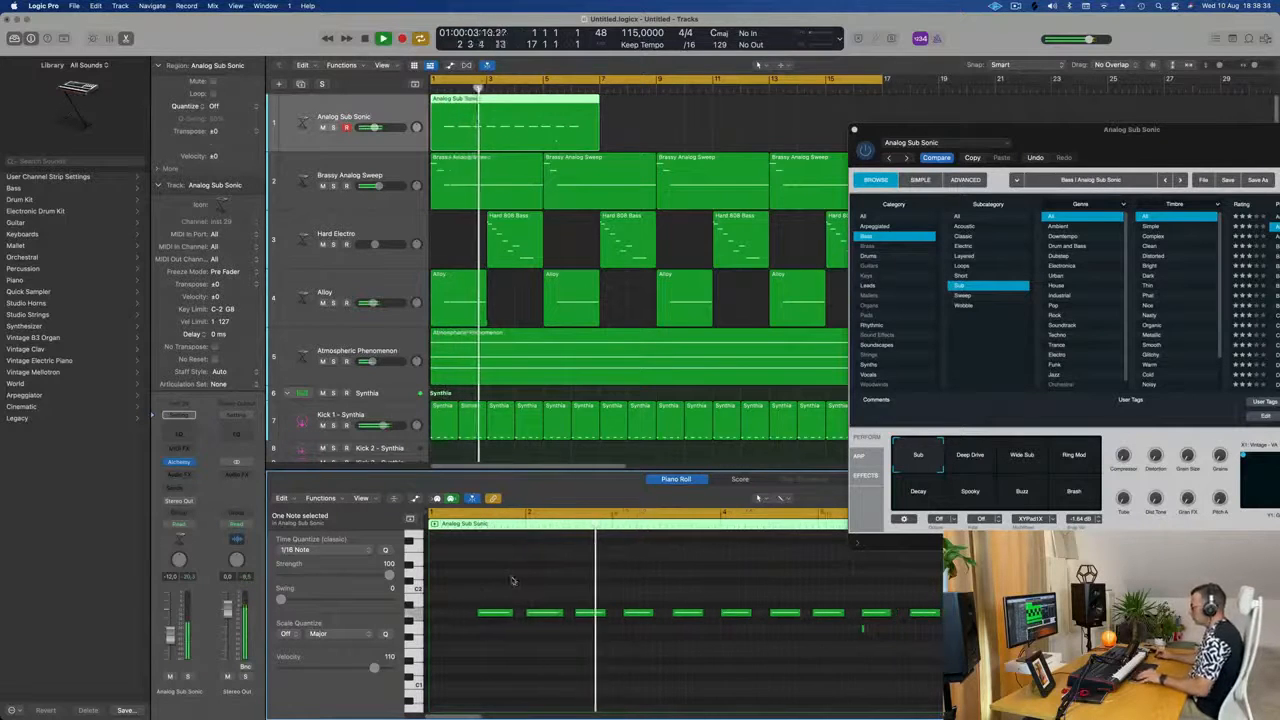
{"action": "scroll", "coordinate": [519, 582], "scroll_direction": "down", "scroll_amount": 1}
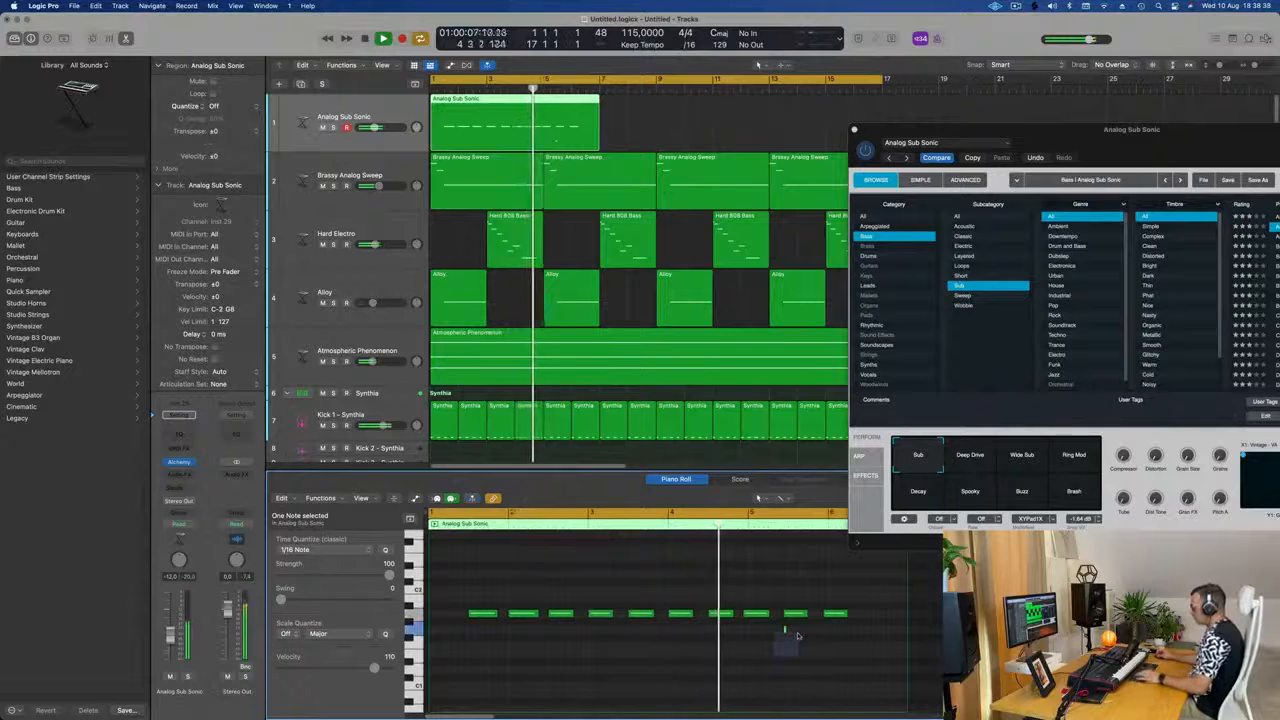
{"action": "scroll", "coordinate": [804, 646], "scroll_direction": "down", "scroll_amount": 1}
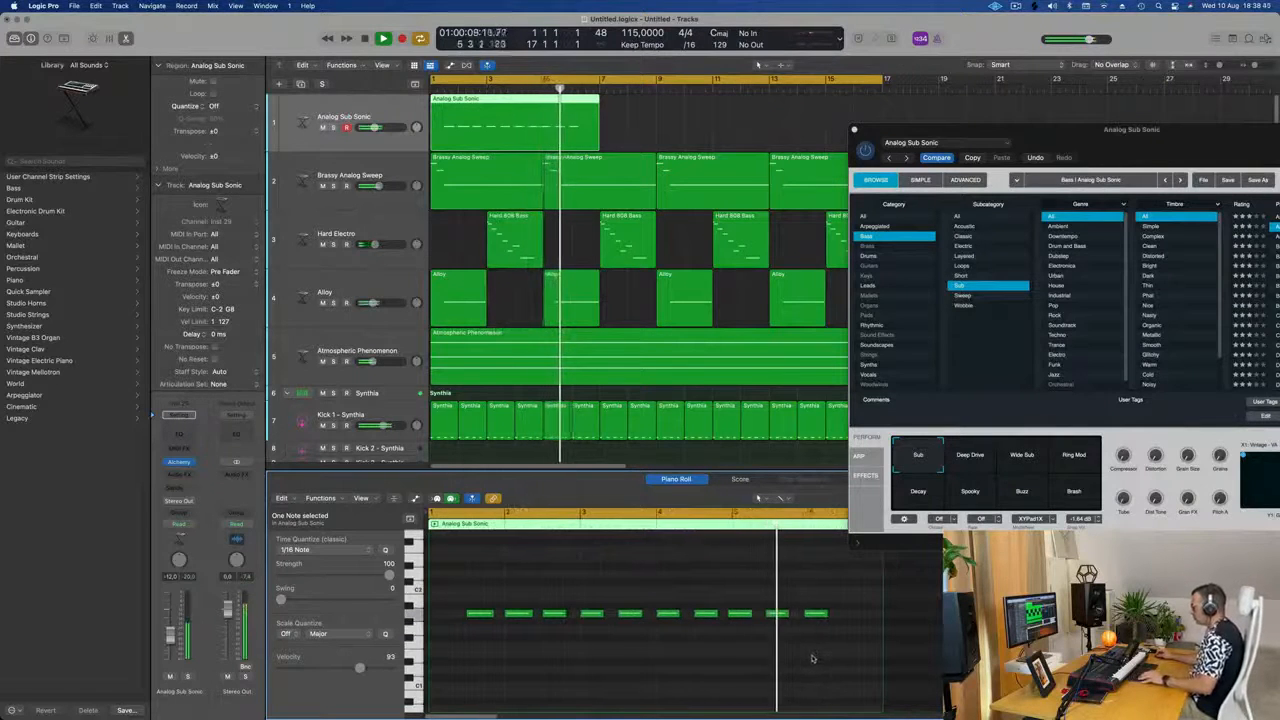
{"action": "scroll", "coordinate": [815, 640], "scroll_direction": "up", "scroll_amount": 2}
{"action": "key", "text": "Return"}
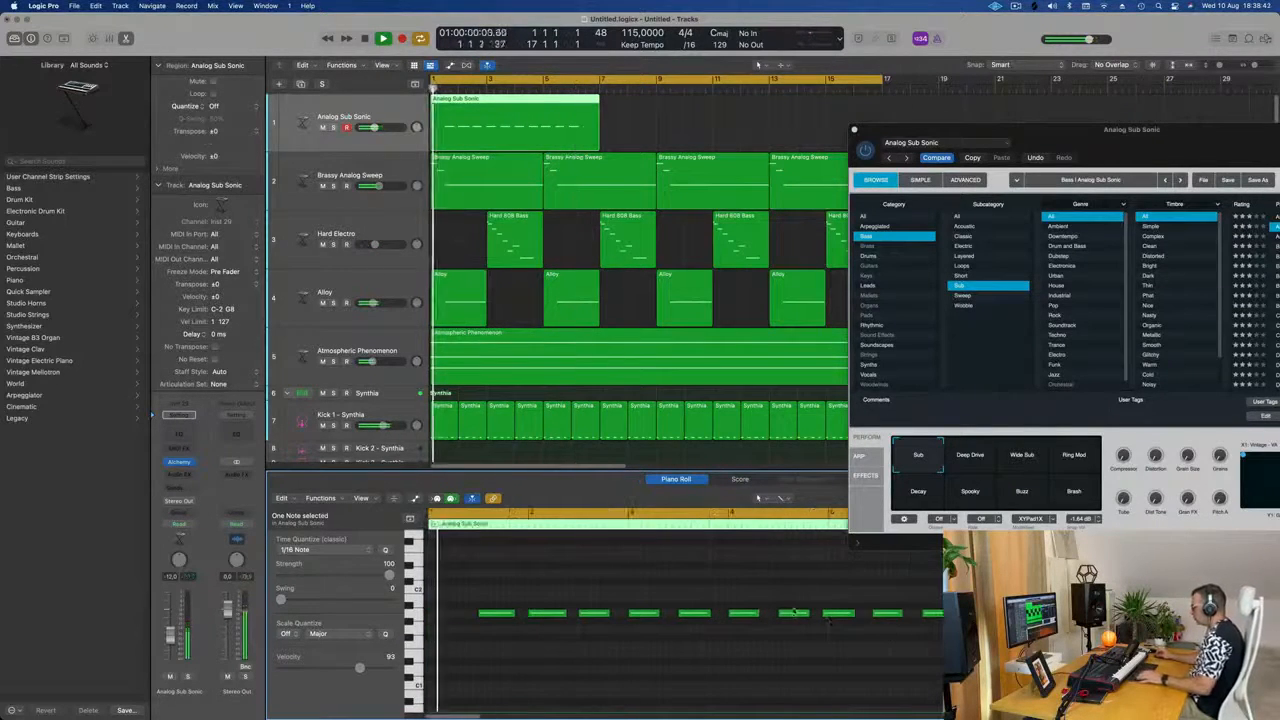
- Try moving the two bass notes that start at bar 4 slightly earlier and listen from the start
{"action": "left_click", "coordinate": [884, 613], "text": "shift"}
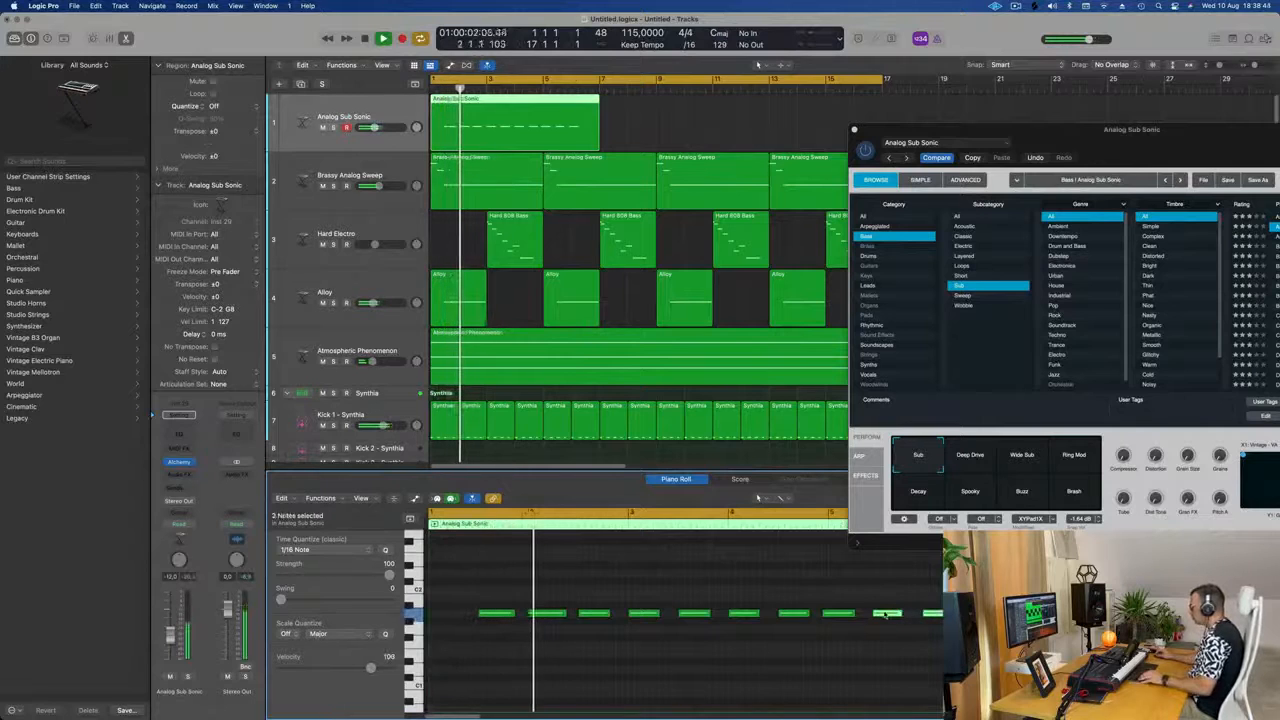
{"action": "scroll", "coordinate": [790, 650], "scroll_direction": "down", "scroll_amount": 1}
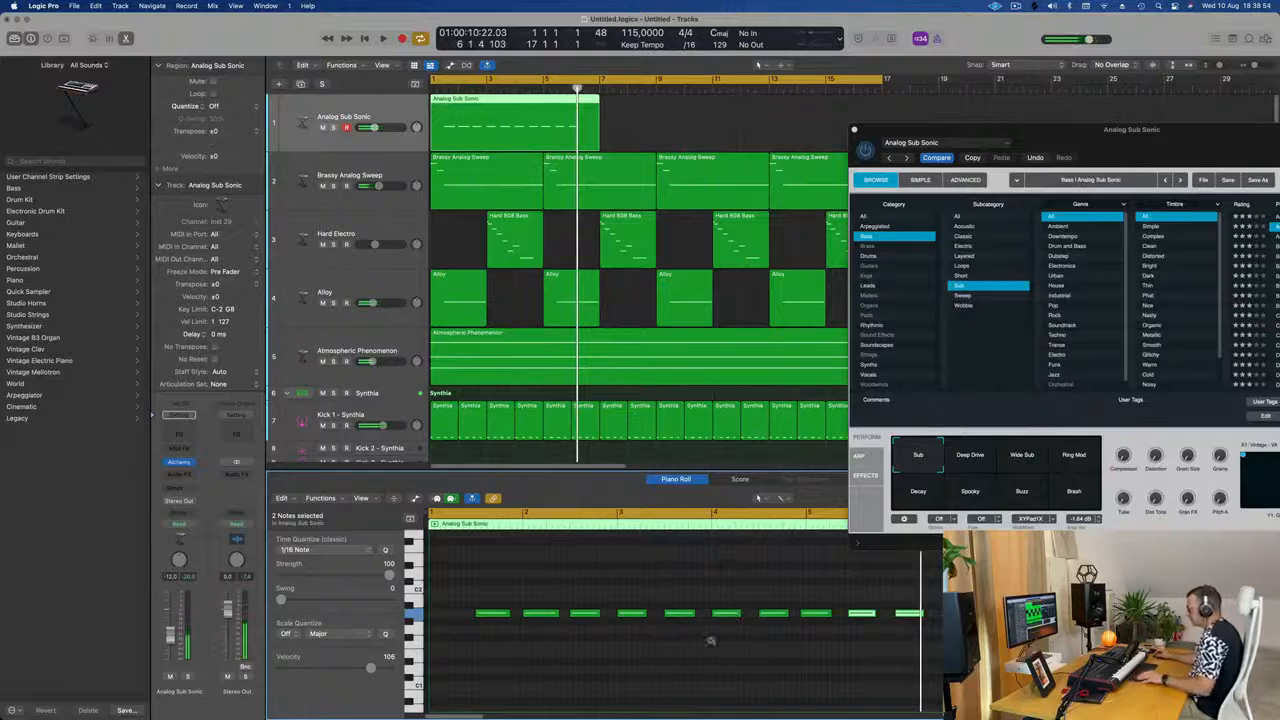
{"action": "scroll", "coordinate": [705, 641], "scroll_direction": "up", "scroll_amount": 3}
{"action": "scroll", "coordinate": [497, 628], "scroll_direction": "down", "scroll_amount": 3}
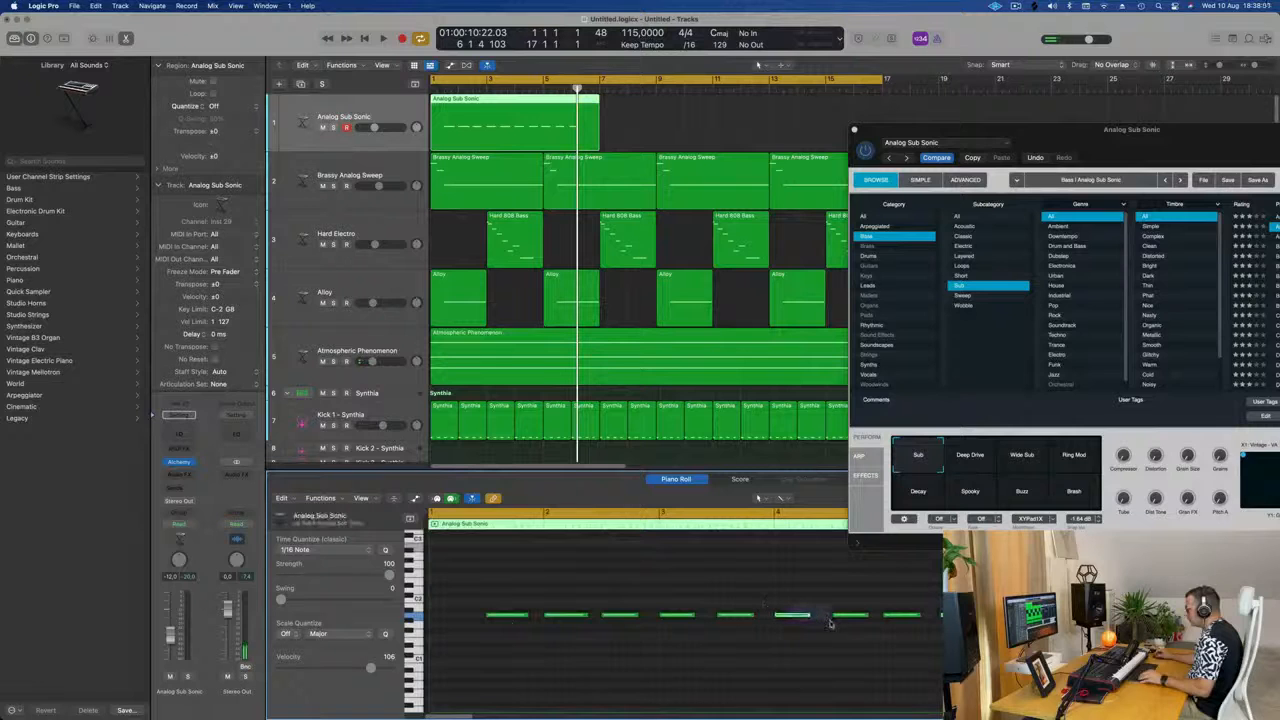
{"action": "scroll", "coordinate": [842, 628], "scroll_direction": "up", "scroll_amount": 3}
{"action": "left_click_drag", "start_coordinate": [730, 617], "coordinate": [710, 626]}
{"action": "key", "text": "Return"}
{"action": "key", "text": "space"}
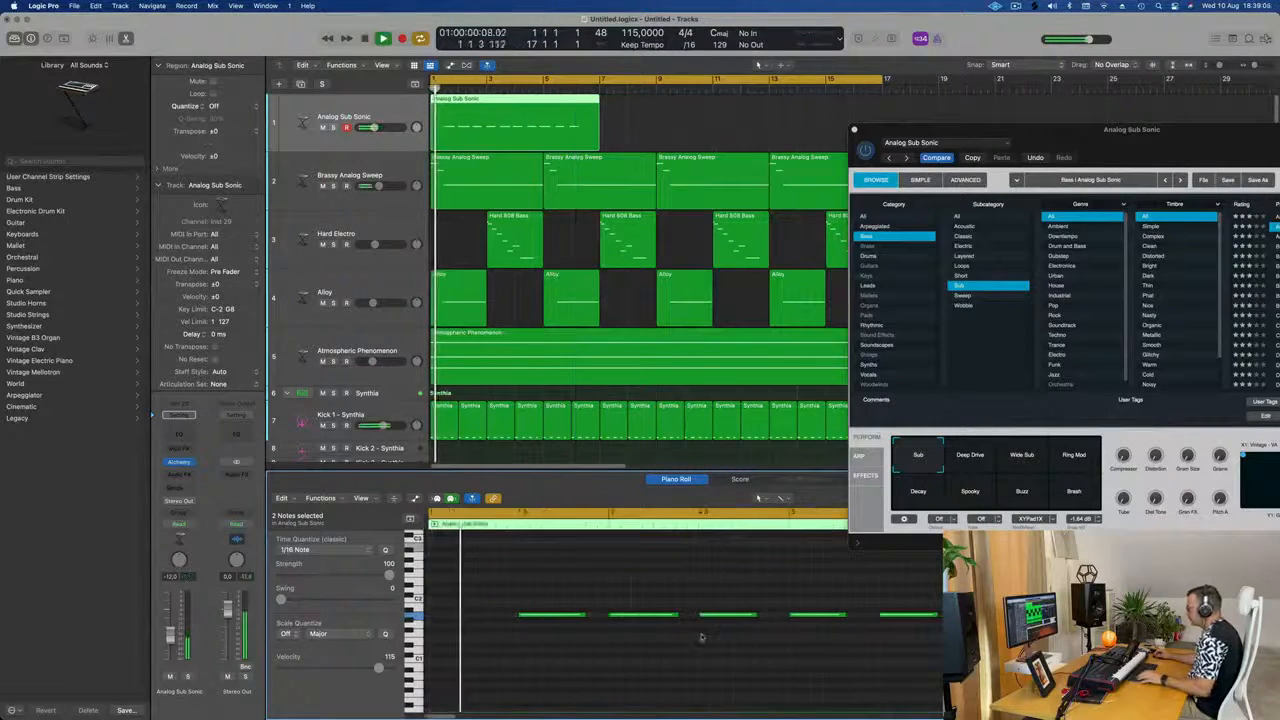
- Try moving the first bass note slightly earlier, undo the recent note shifts, and replay from the start
{"action": "left_click_drag", "start_coordinate": [522, 619], "coordinate": [513, 620]}
{"action": "key", "text": "Return"}
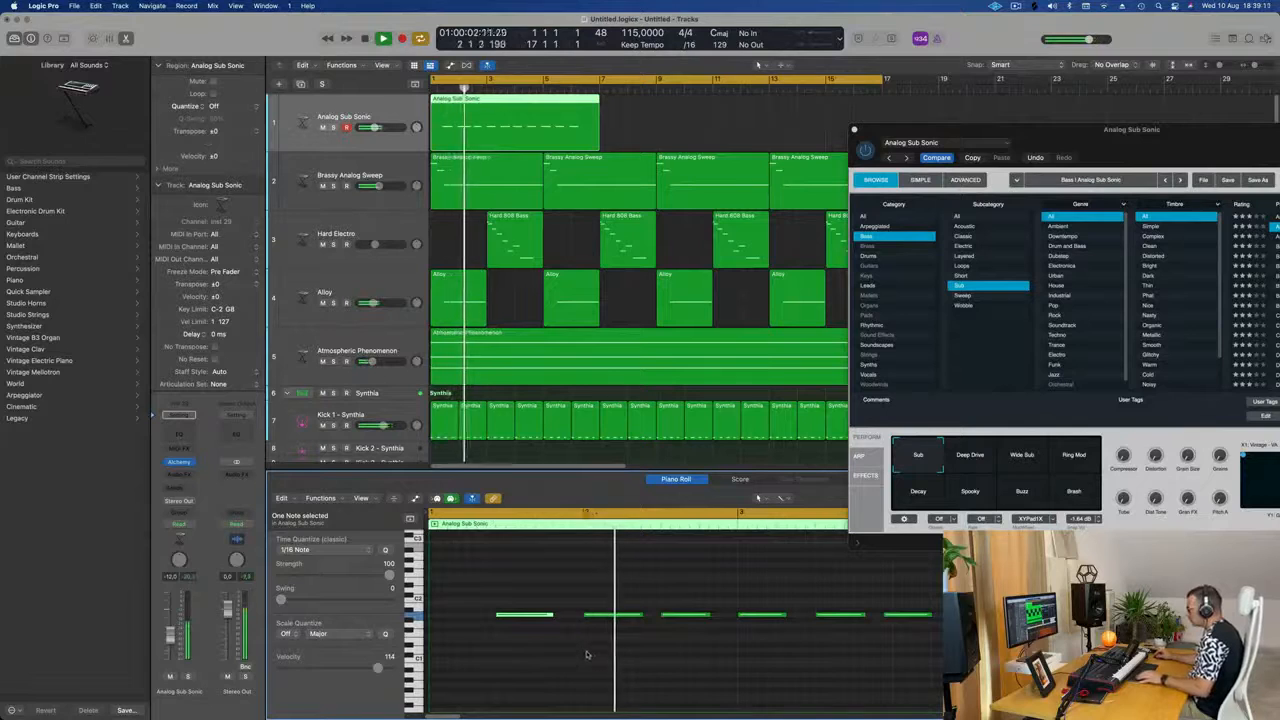
{"action": "scroll", "coordinate": [637, 646], "scroll_direction": "down", "scroll_amount": 3}
{"action": "scroll", "coordinate": [648, 645], "scroll_direction": "down", "scroll_amount": 1}
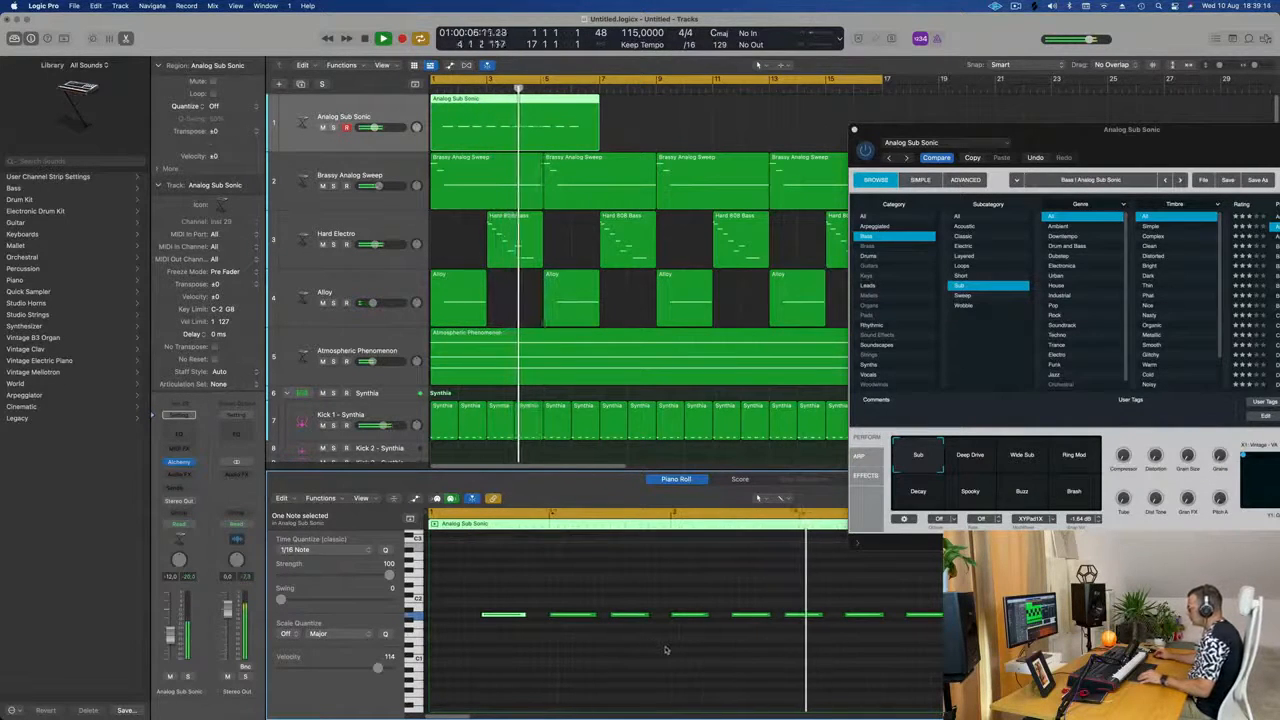
{"action": "key", "text": "super+z"}
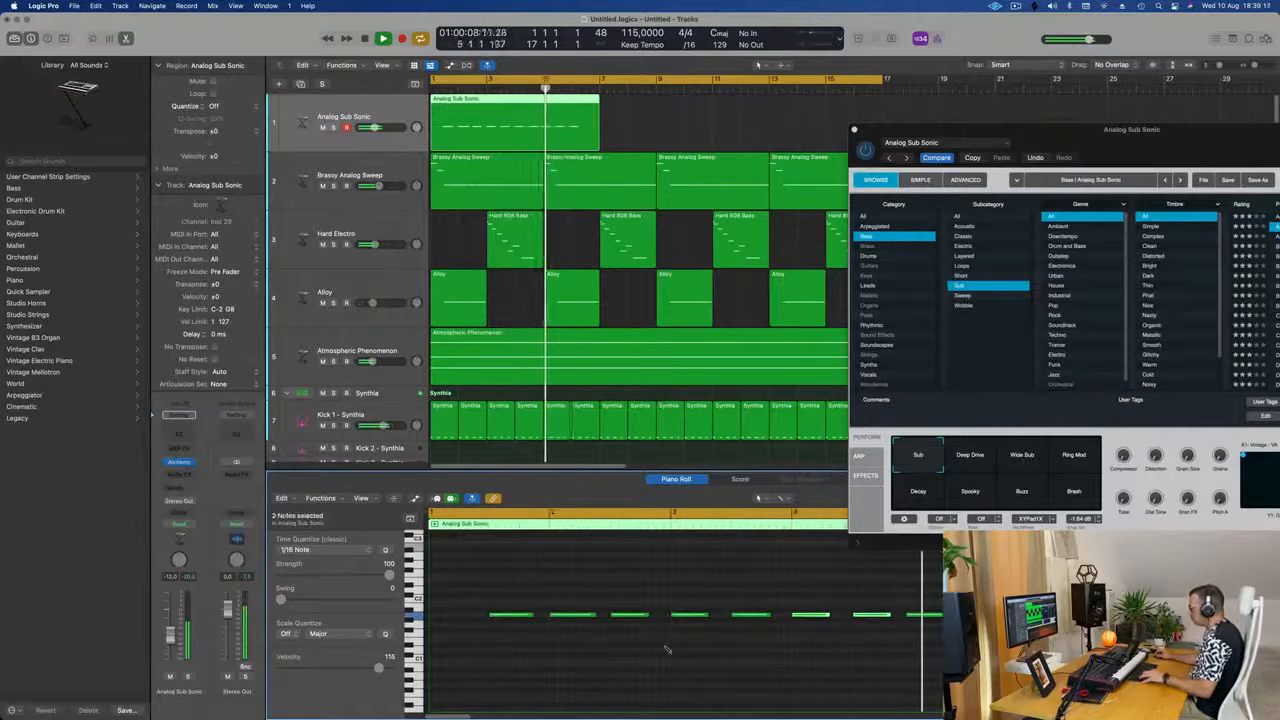
{"action": "key", "text": "Return"}
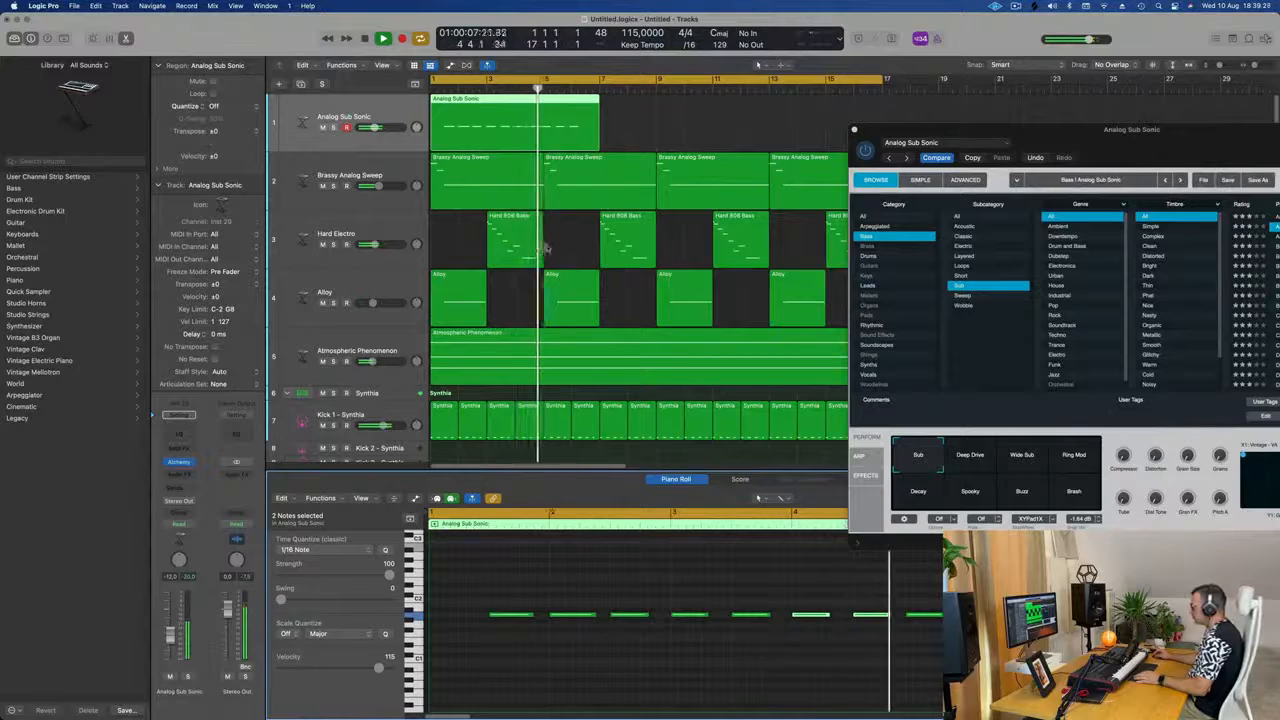
- Extend the Analog Sub Sonic region to end at bar 9 and briefly mute its last four notes
{"action": "key", "text": "space"}
{"action": "left_click_drag", "start_coordinate": [597, 131], "coordinate": [656, 141]}
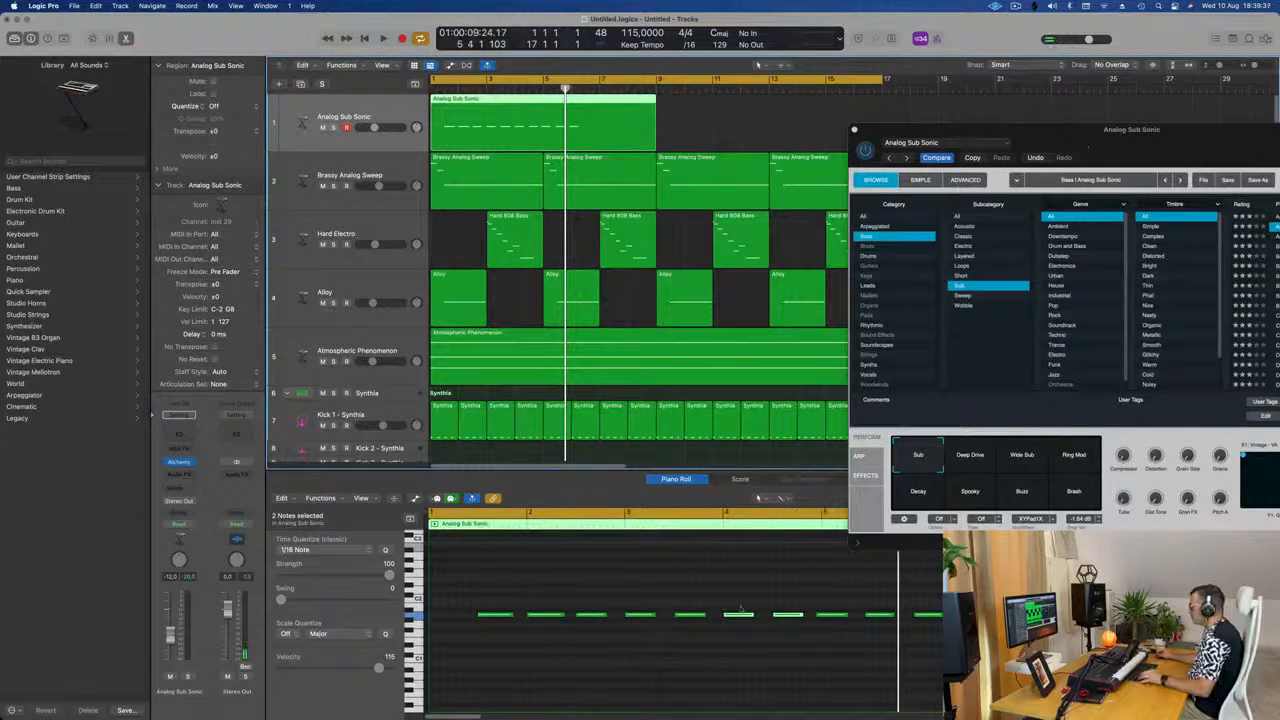
{"action": "left_click_drag", "start_coordinate": [724, 602], "coordinate": [940, 634]}
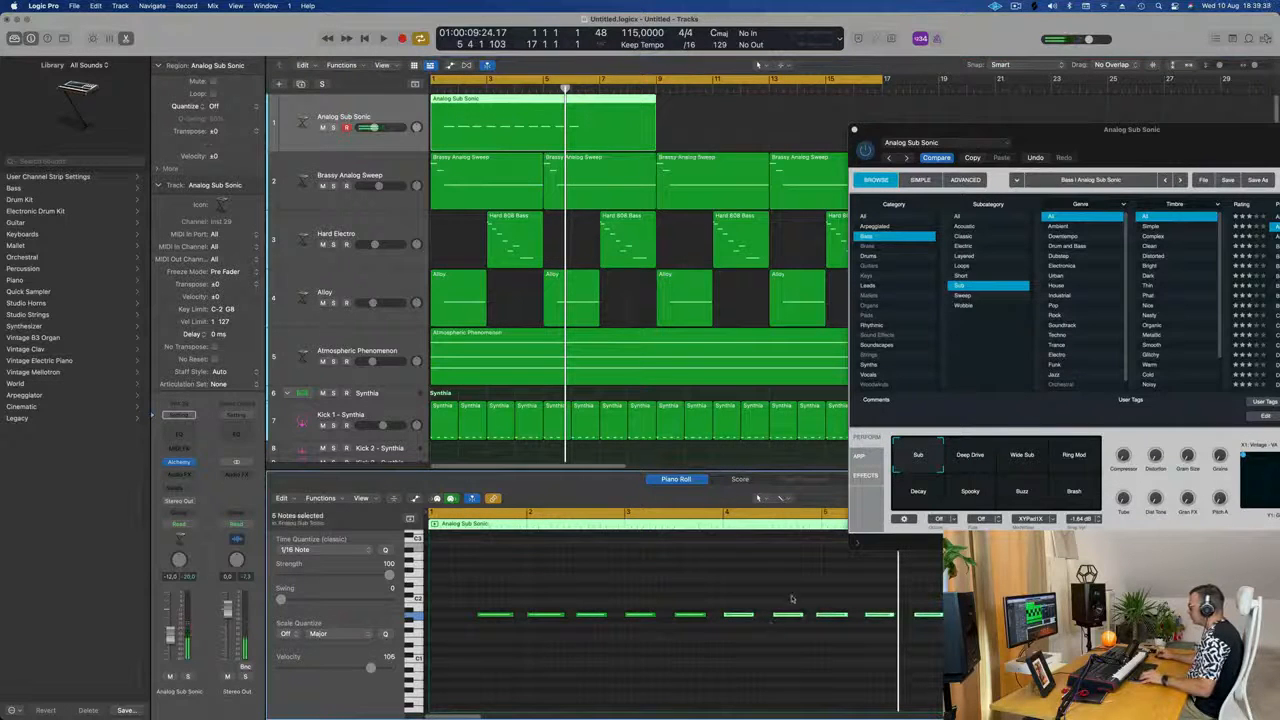
{"action": "left_click_drag", "start_coordinate": [778, 598], "coordinate": [955, 622]}
{"action": "key", "text": "ctrl+m"}
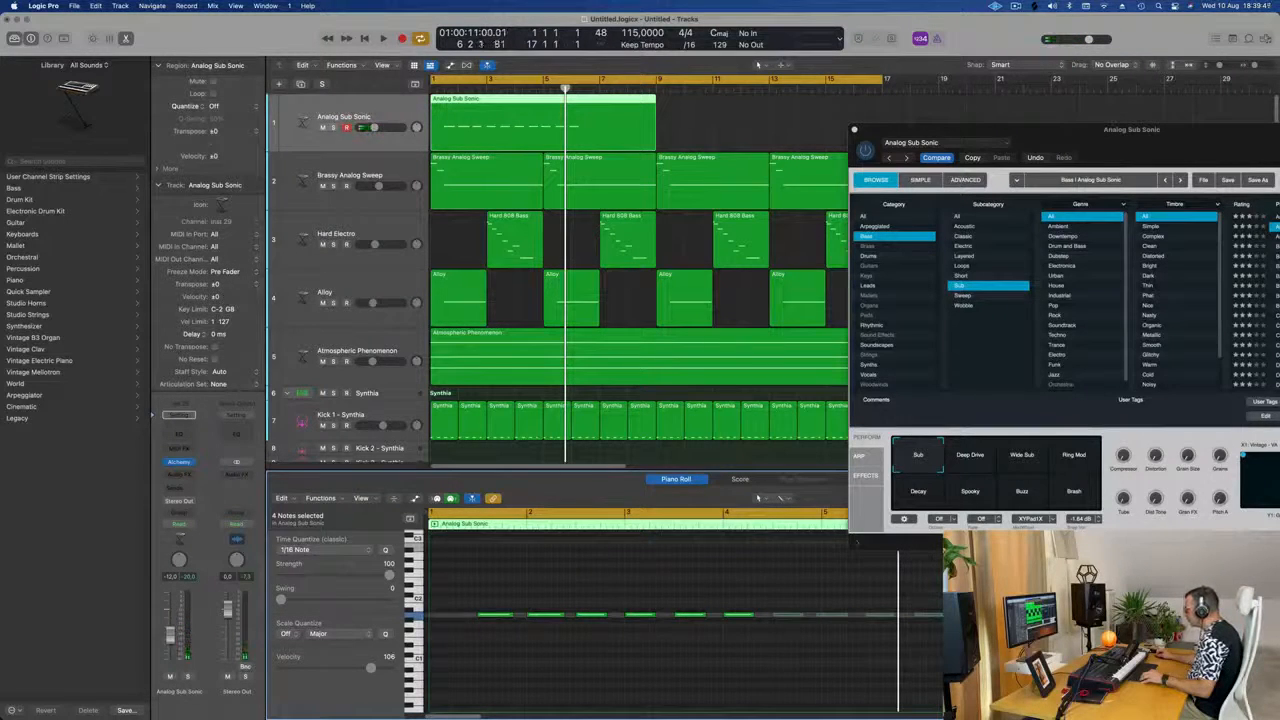
{"action": "key", "text": "ctrl+m"}
- Copy bass notes onward along the same pitch to fill the Analog Sub Sonic region up to bar 9, listening during playback
{"action": "key", "text": "space"}
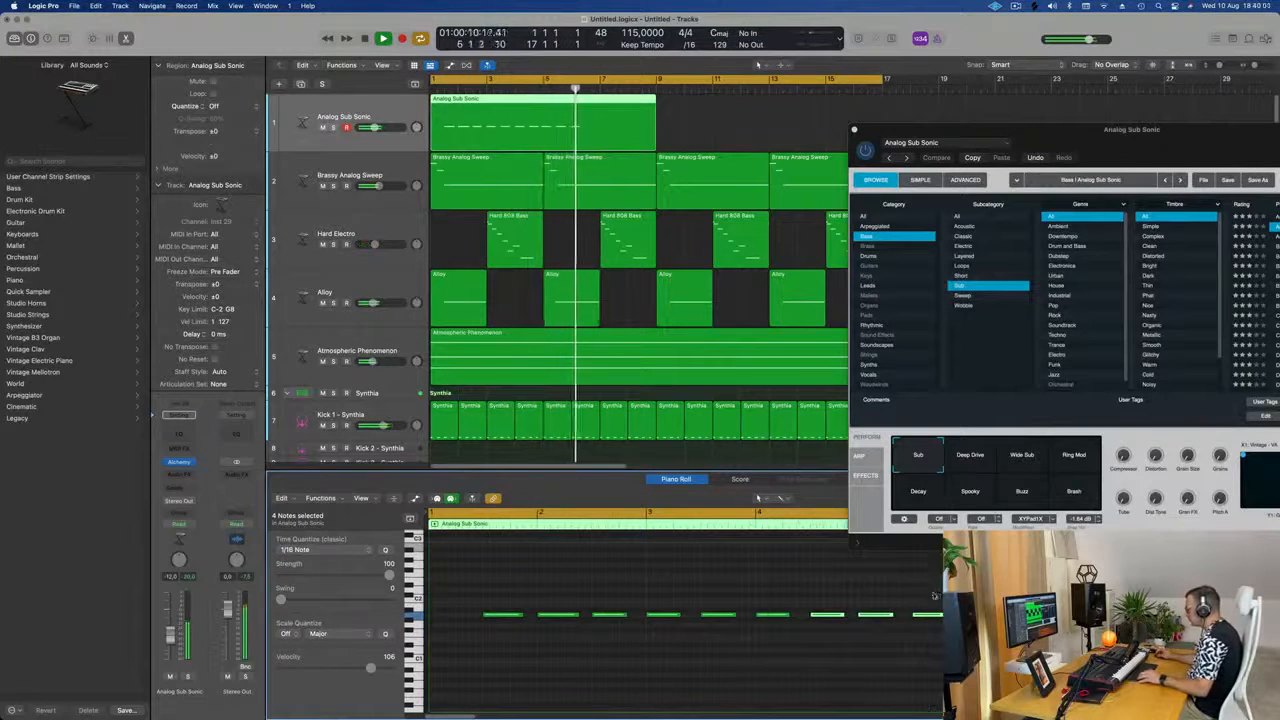
{"action": "left_click", "coordinate": [985, 615]}
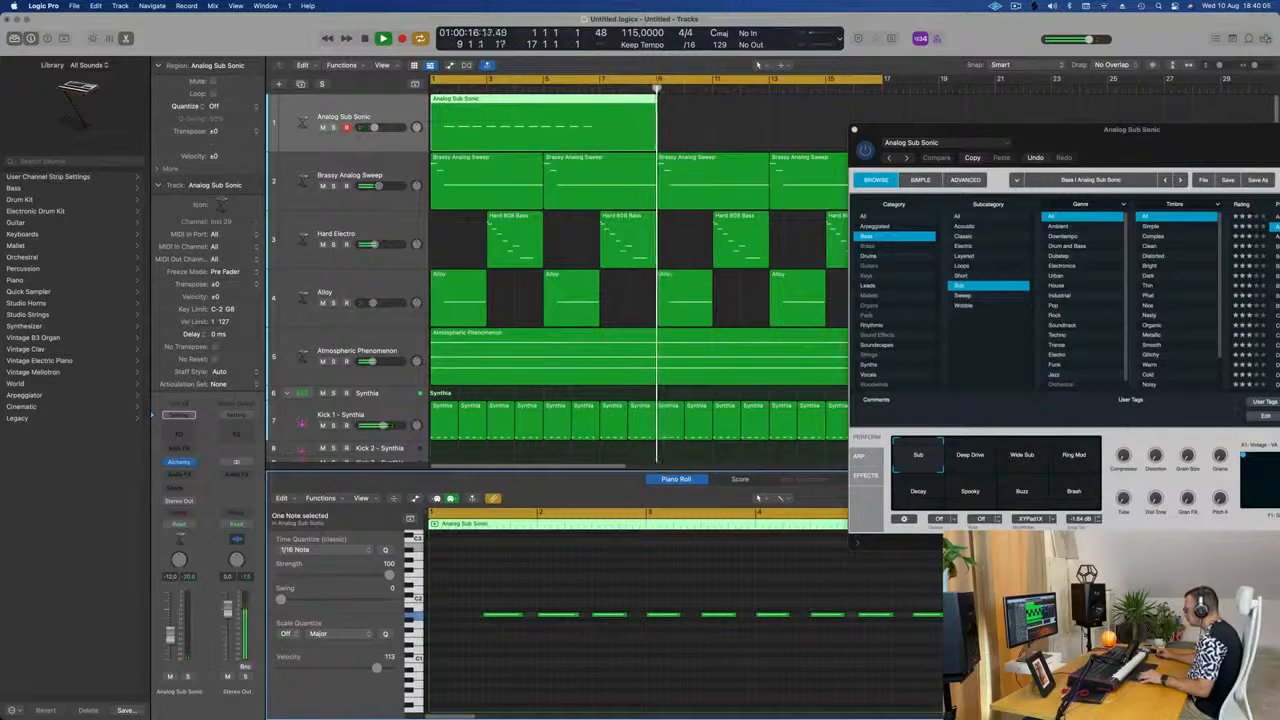
{"action": "key", "text": "Return"}
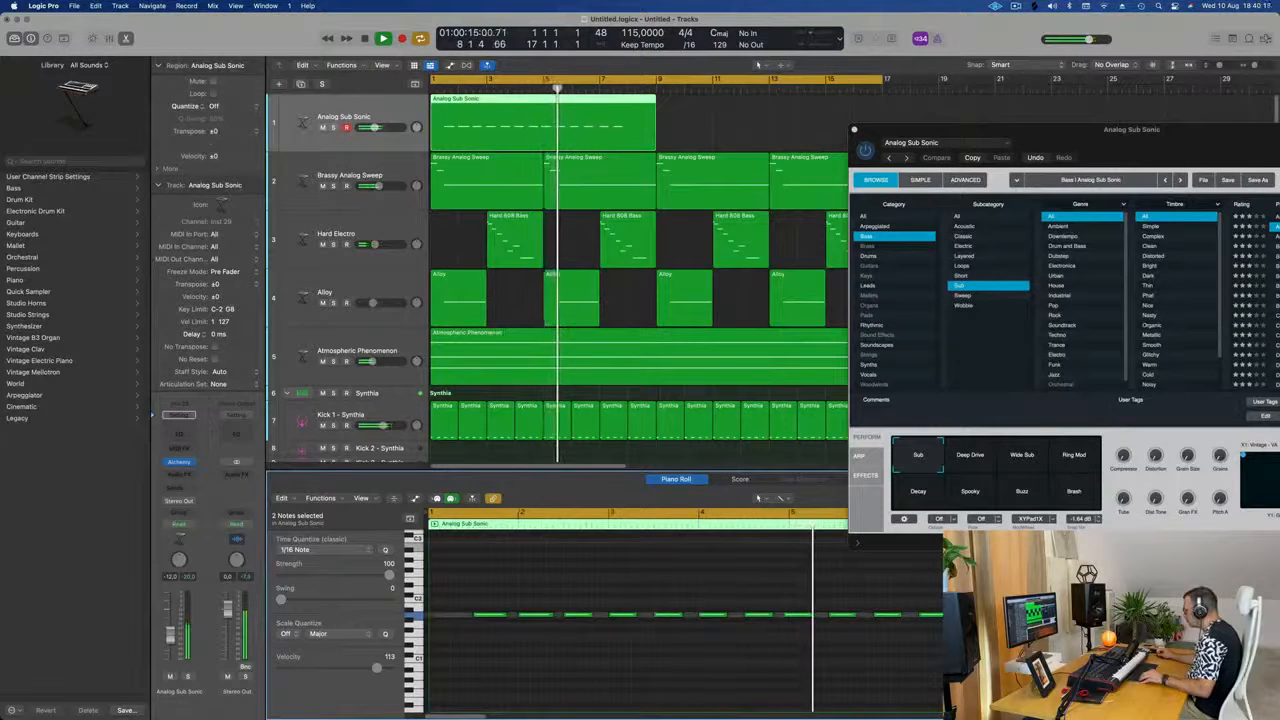
{"action": "scroll", "coordinate": [676, 676], "scroll_direction": "down", "scroll_amount": 5}
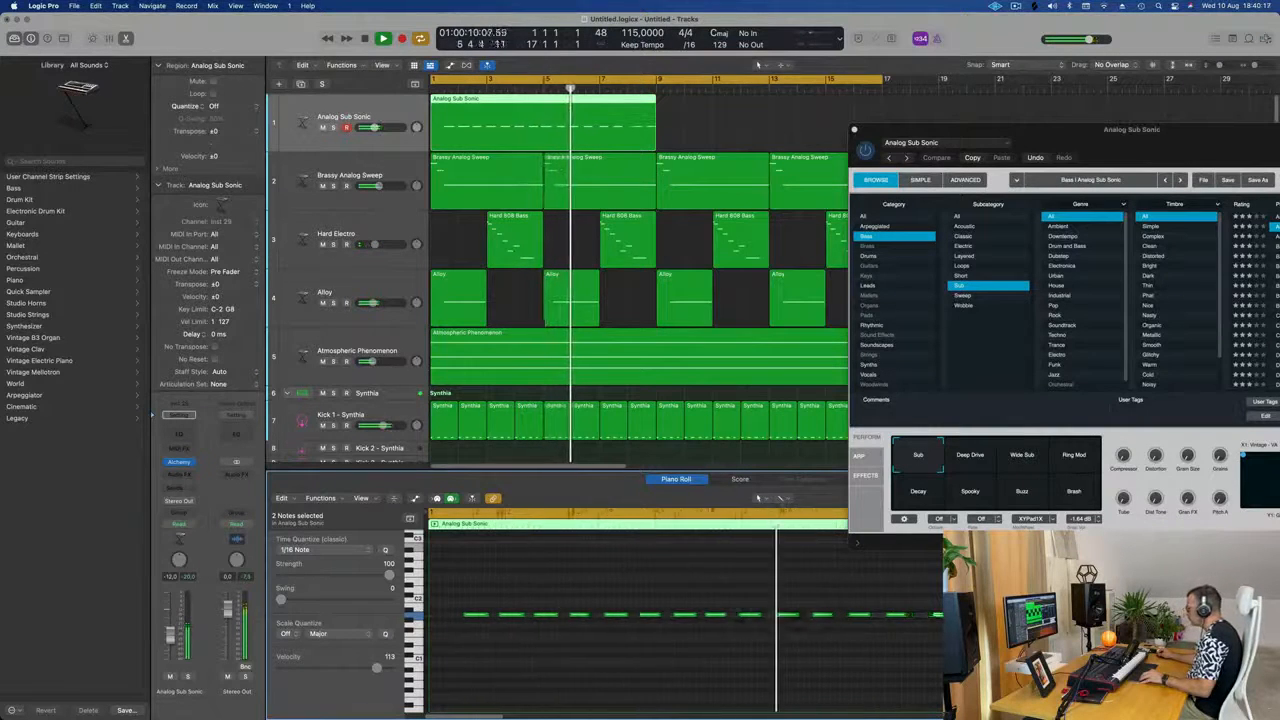
{"action": "left_click", "coordinate": [735, 667]}
{"action": "scroll", "coordinate": [759, 668], "scroll_direction": "up", "scroll_amount": 4}
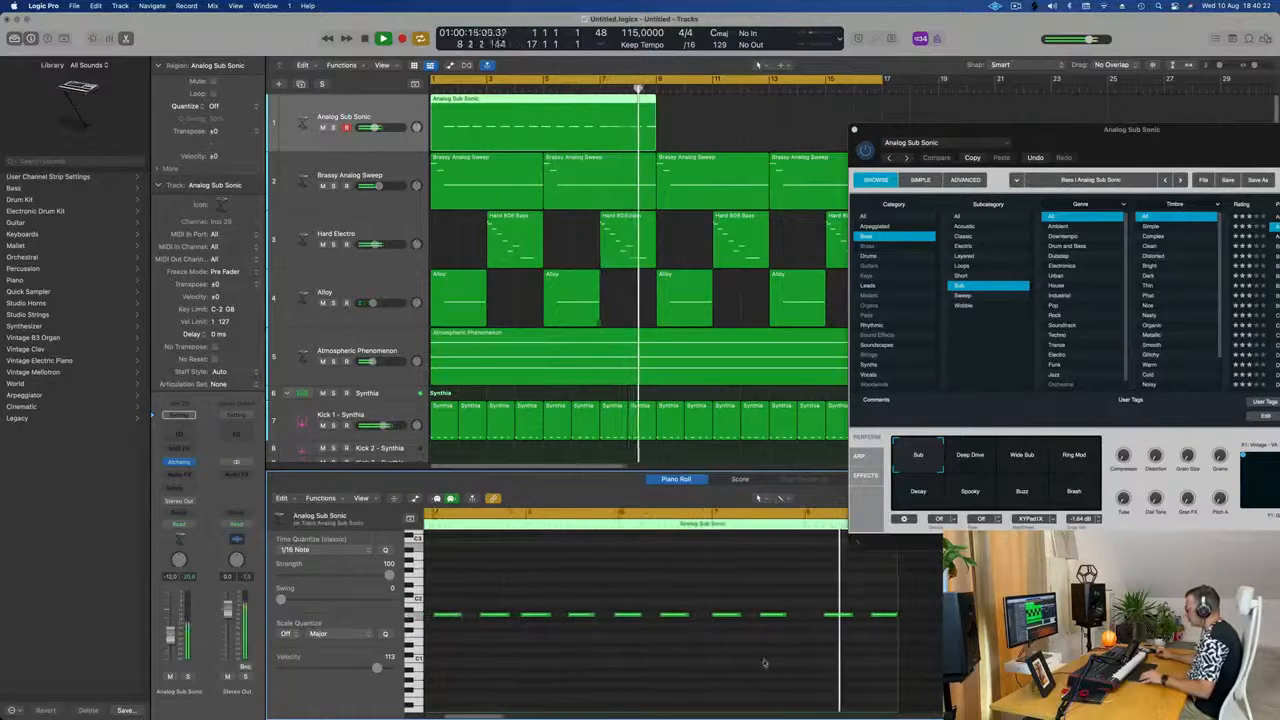
{"action": "left_click", "coordinate": [820, 614]}
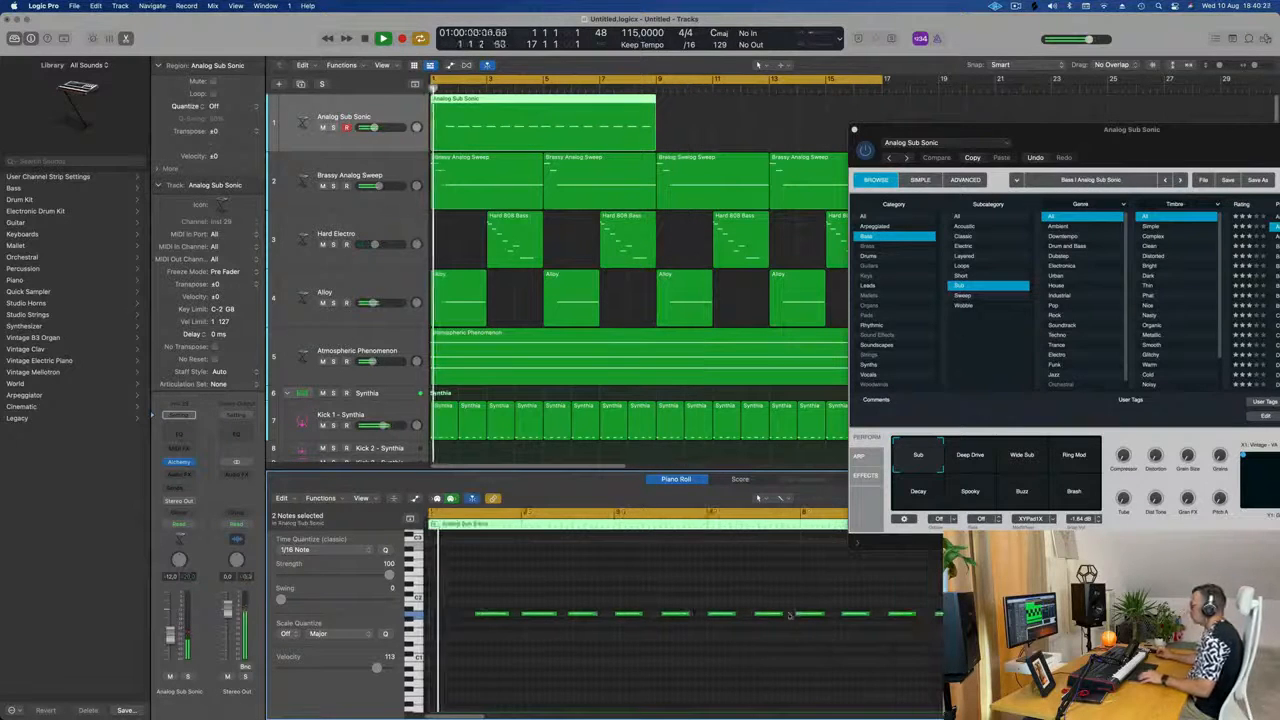
{"action": "scroll", "coordinate": [557, 612], "scroll_direction": "down", "scroll_amount": 2}
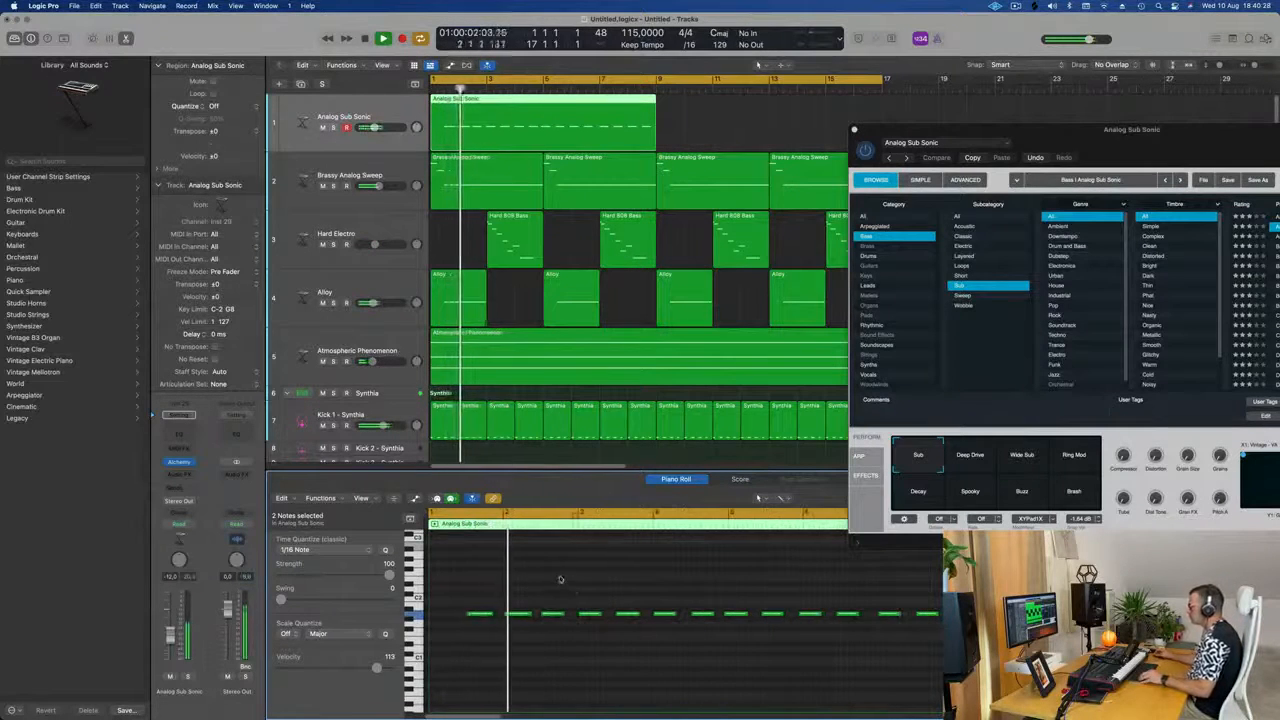
{"action": "scroll", "coordinate": [610, 582], "scroll_direction": "down", "scroll_amount": 1}
- Repeat the Analog Sub Sonic region once to fill bars 9 to 17 and play the arrangement from the start
{"action": "left_click_drag", "start_coordinate": [1170, 138], "coordinate": [935, 187]}
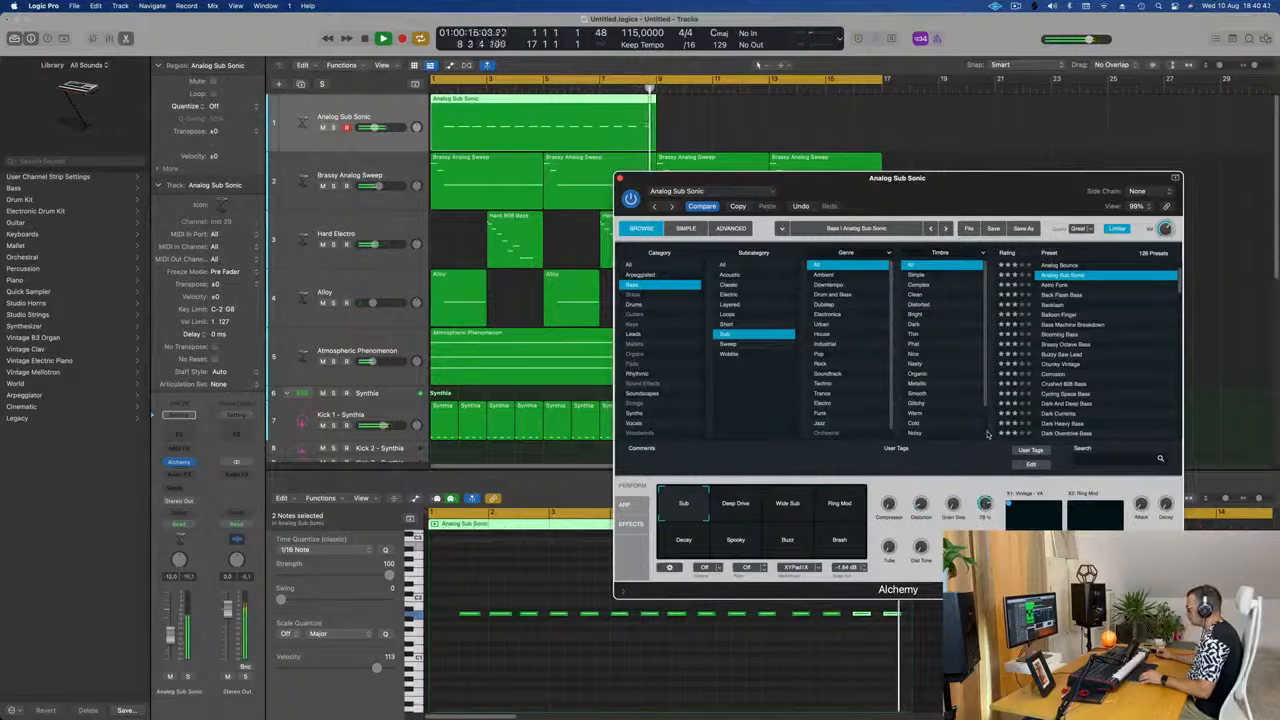
{"action": "key", "text": "space"}
{"action": "left_click", "coordinate": [546, 120]}
{"action": "key", "text": "super+r"}
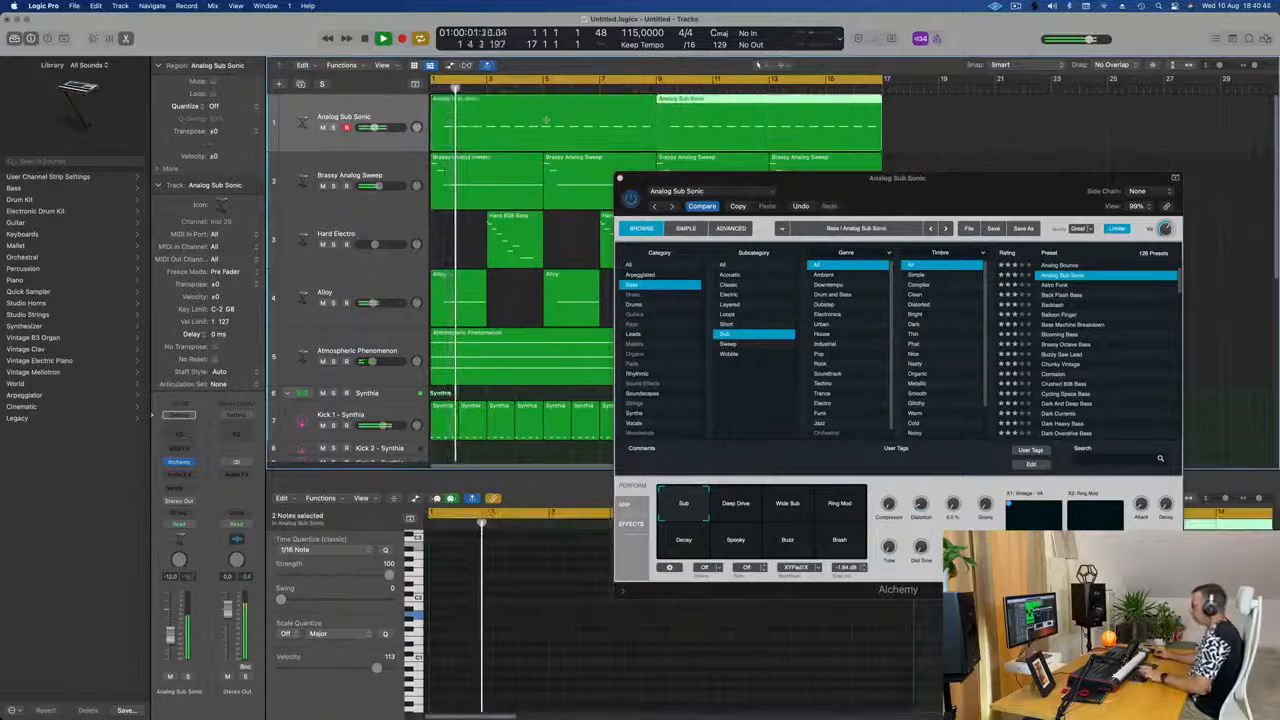
{"action": "left_click_drag", "start_coordinate": [915, 178], "coordinate": [923, 259]}
{"action": "key", "text": "space"}
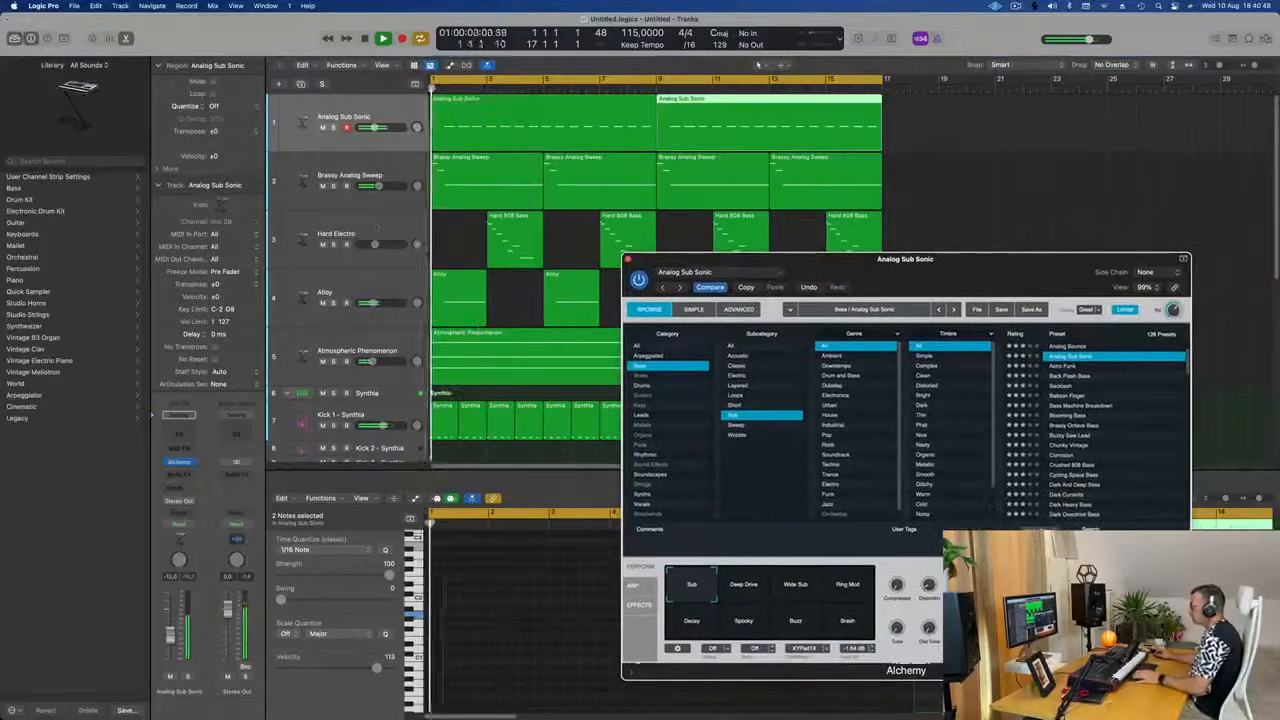
- Lower the Analog Sub Sonic track's volume to about -14.8 dB and close its Alchemy window
{"action": "left_click_drag", "start_coordinate": [170, 636], "coordinate": [170, 643]}
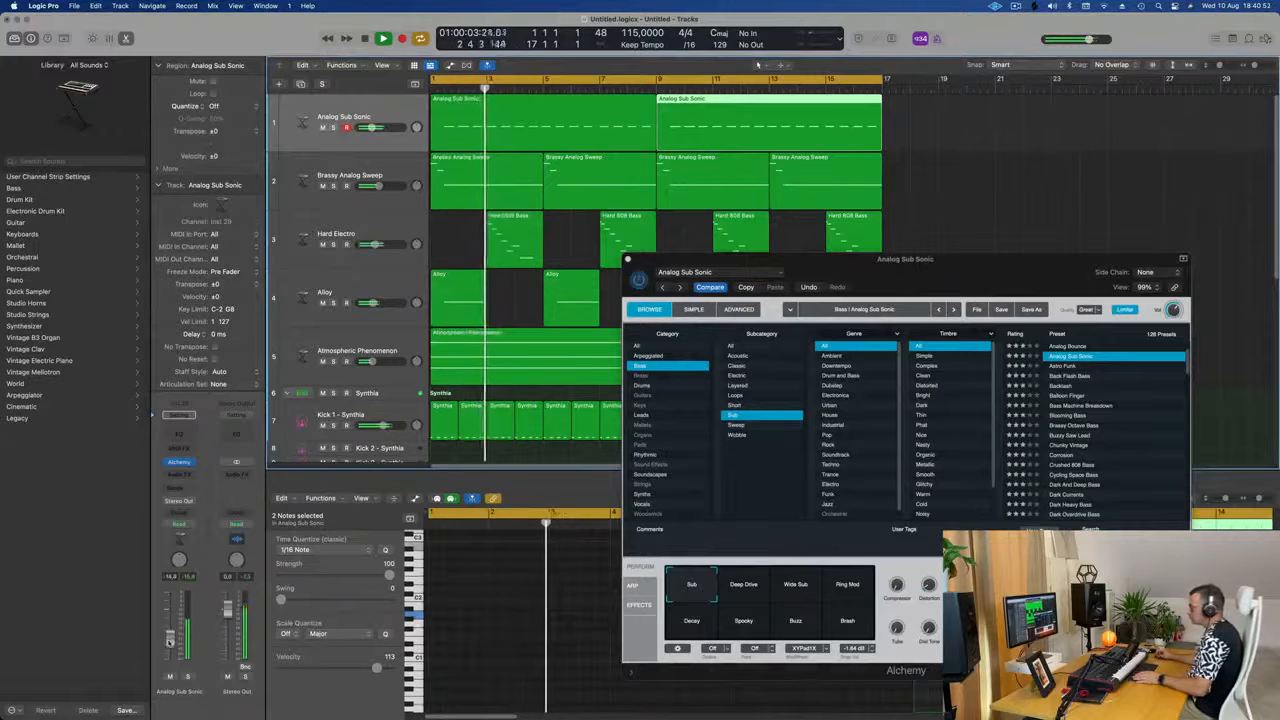
{"action": "left_click_drag", "start_coordinate": [1005, 278], "coordinate": [821, 266]}
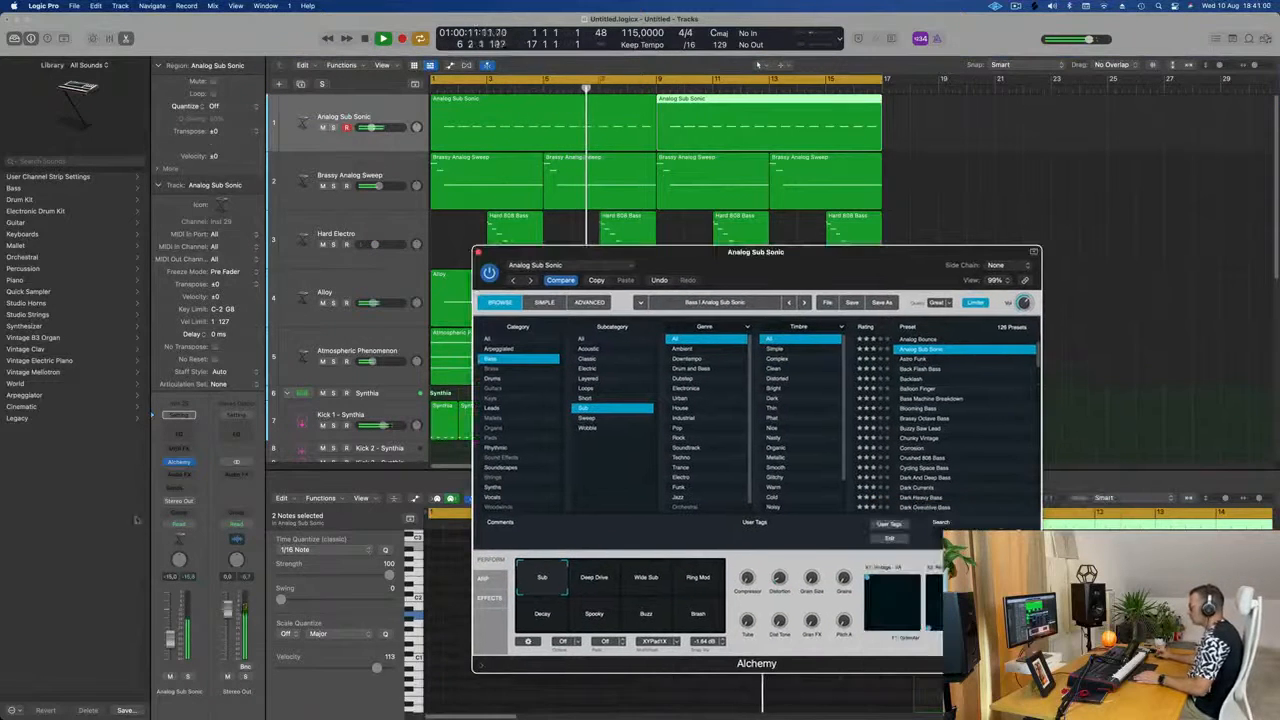
{"action": "left_click", "coordinate": [170, 638]}
{"action": "left_click_drag", "start_coordinate": [790, 271], "coordinate": [975, 273]}
{"action": "left_click", "coordinate": [663, 254]}
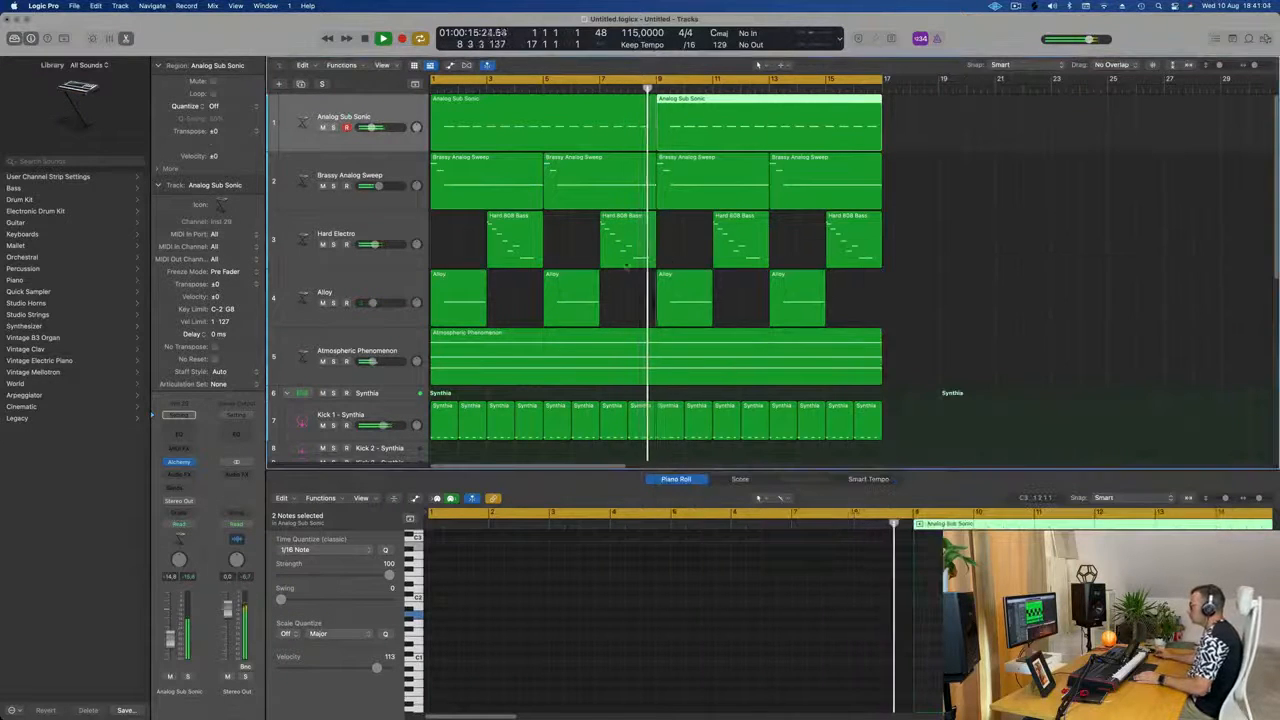
- Duplicate the Atmospheric Phenomenon track with its settings and copy its 16-bar region onto the new track
{"action": "left_click", "coordinate": [381, 338]}
{"action": "key", "text": "Return"}
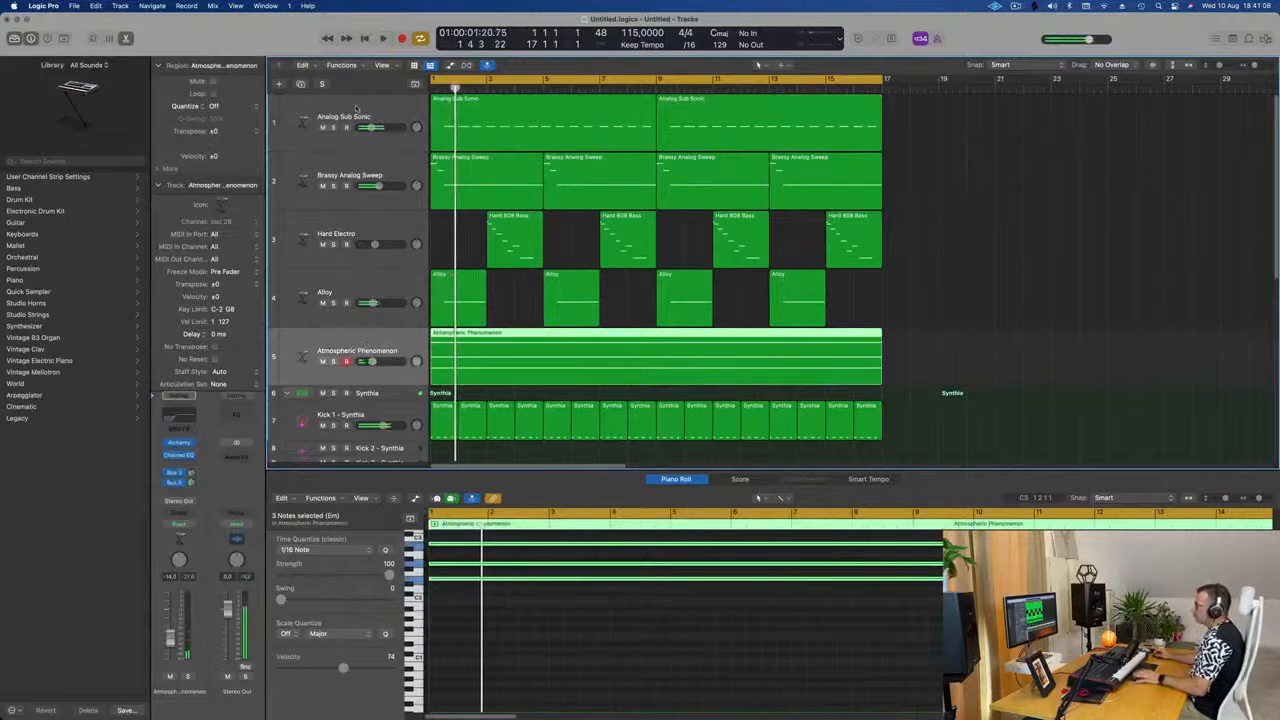
{"action": "key", "text": "super+d"}
{"action": "left_click_drag", "start_coordinate": [527, 376], "coordinate": [555, 410]}
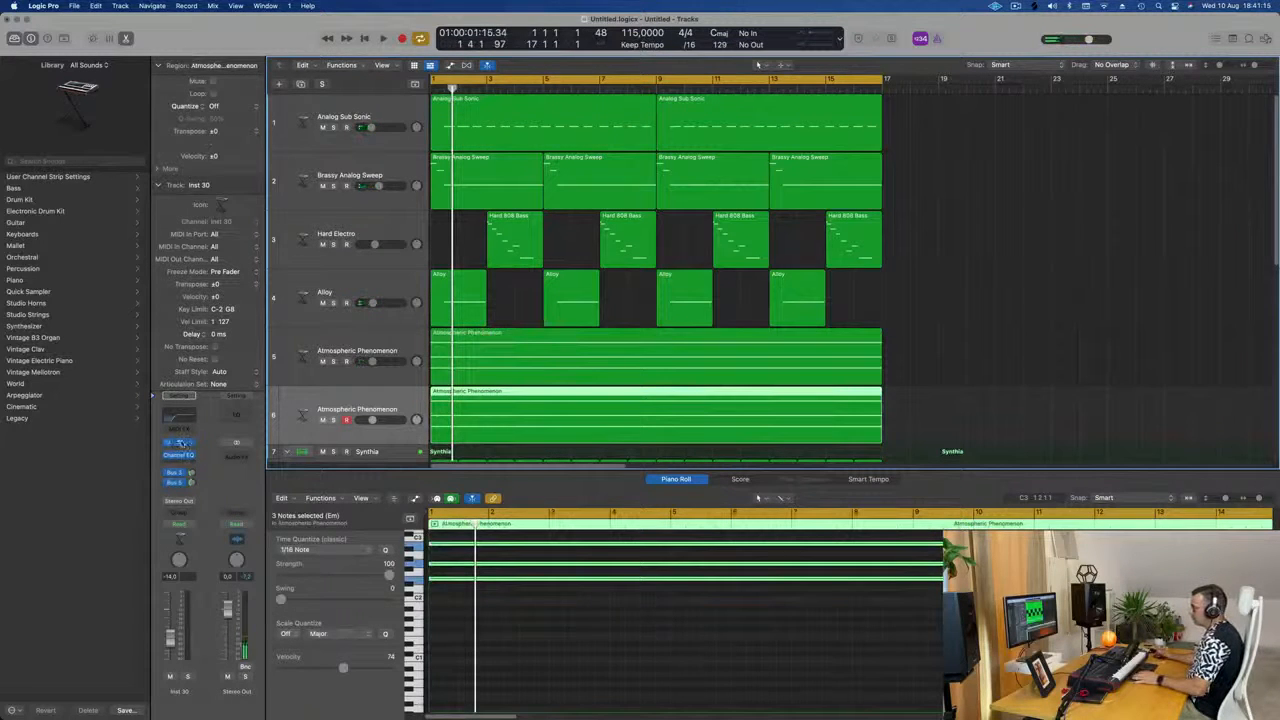
- Open Alchemy on the duplicated track and load the Arpeggiated preset 1970s Analog Arp
{"action": "left_click", "coordinate": [178, 443]}
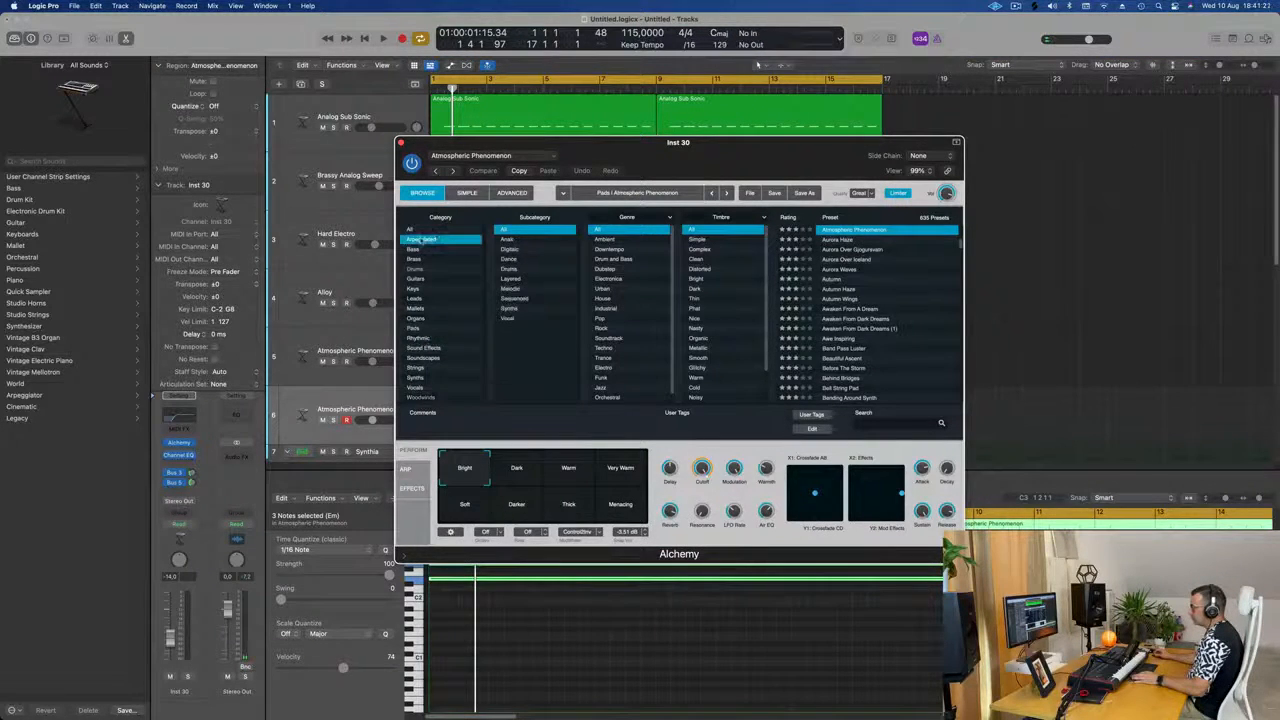
{"action": "left_click_drag", "start_coordinate": [663, 152], "coordinate": [657, 153]}
{"action": "scroll", "coordinate": [828, 288], "scroll_direction": "up", "scroll_amount": 5}
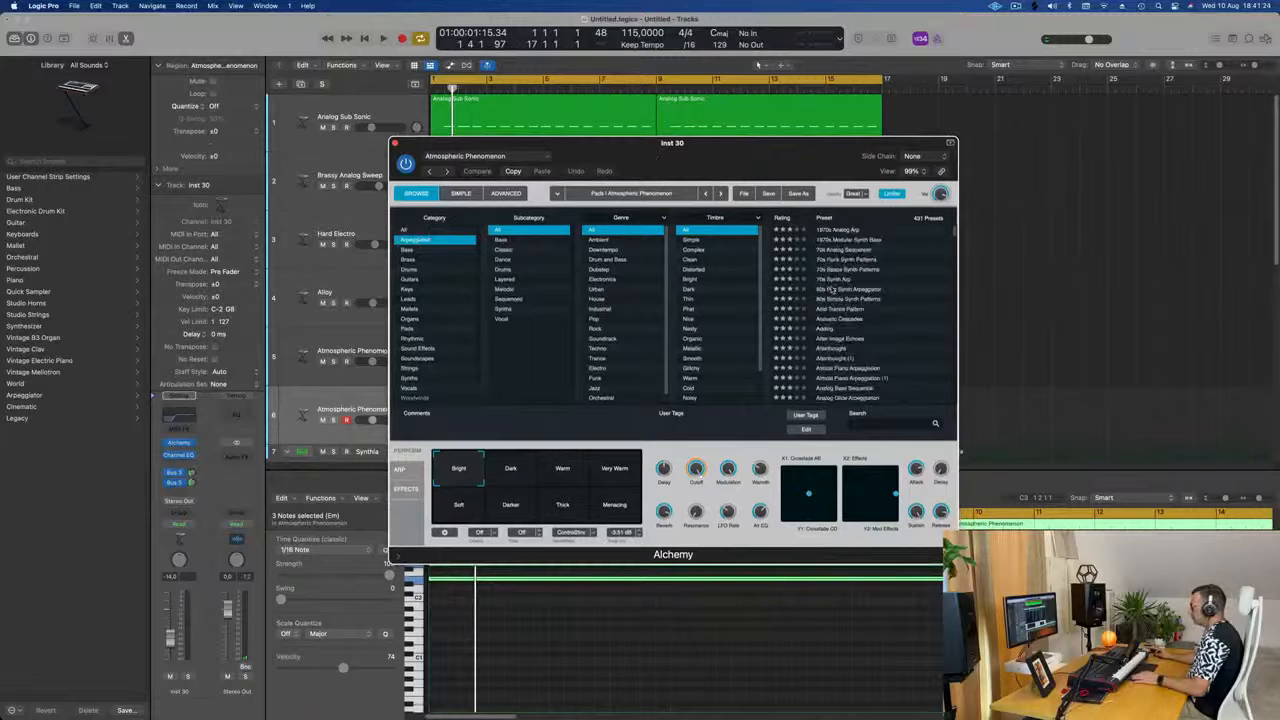
{"action": "left_click_drag", "start_coordinate": [784, 166], "coordinate": [1070, 213]}
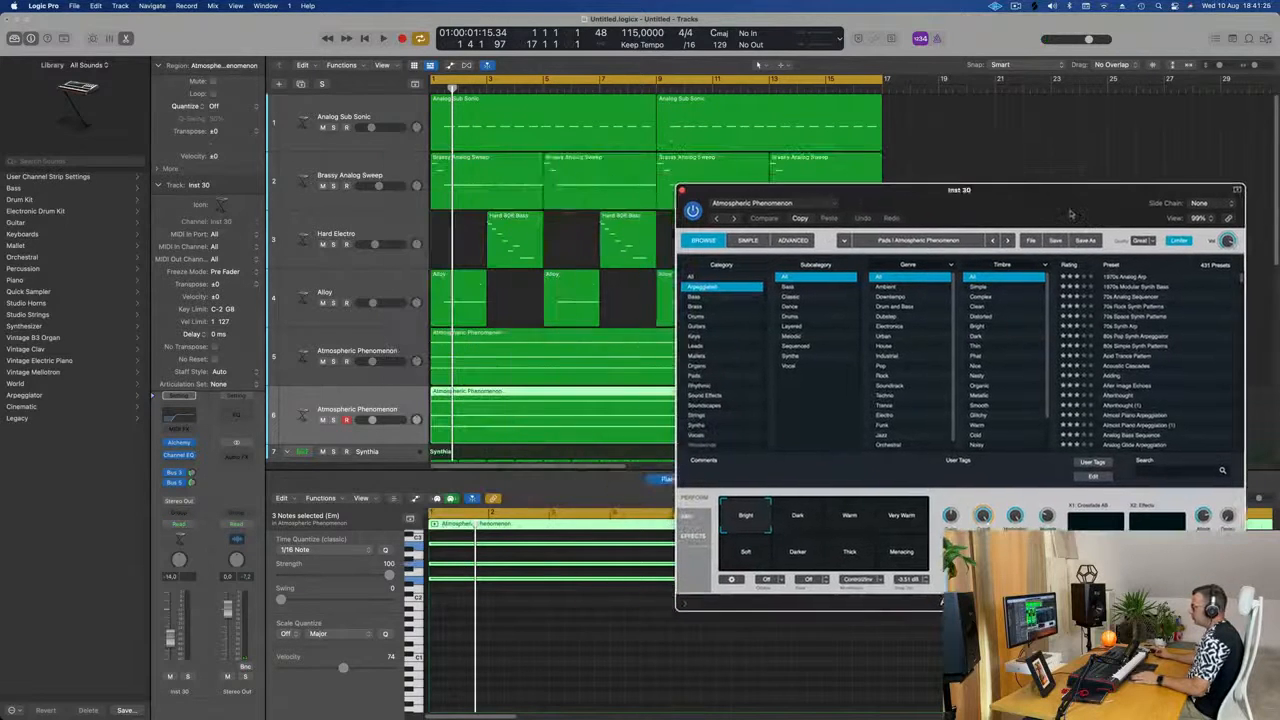
{"action": "left_click", "coordinate": [384, 407]}
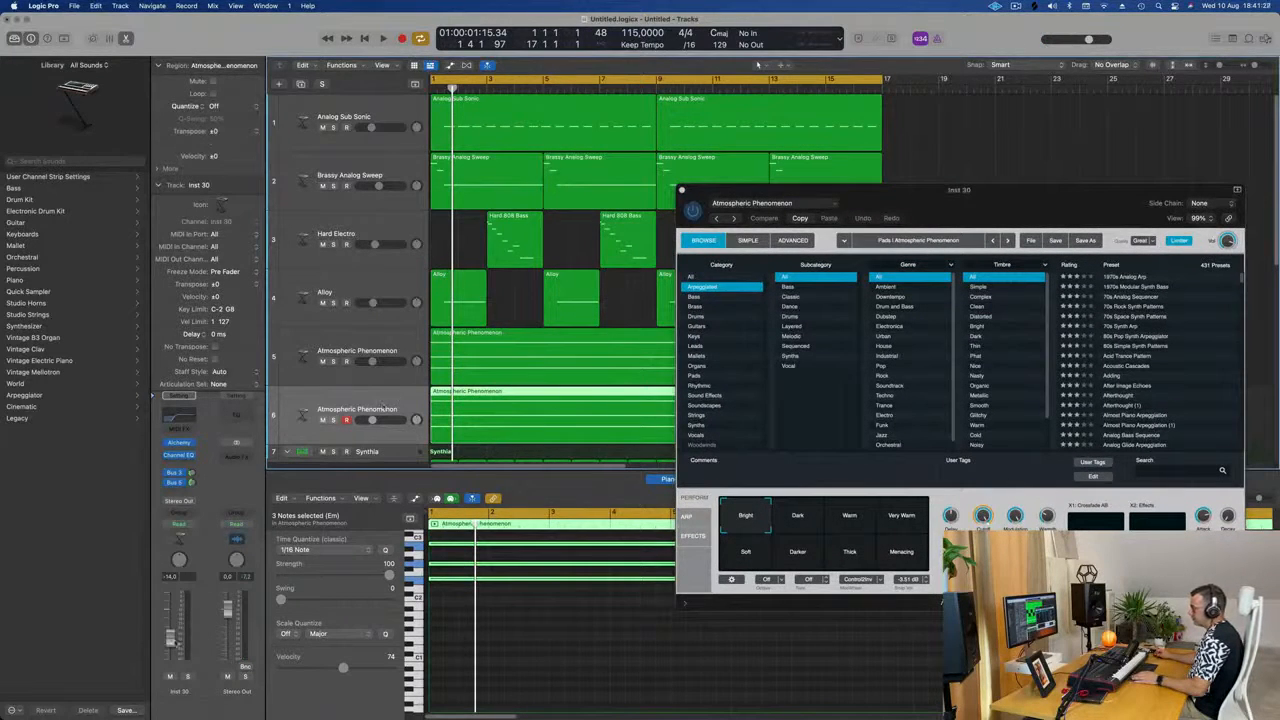
{"action": "left_click_drag", "start_coordinate": [1030, 210], "coordinate": [946, 215]}
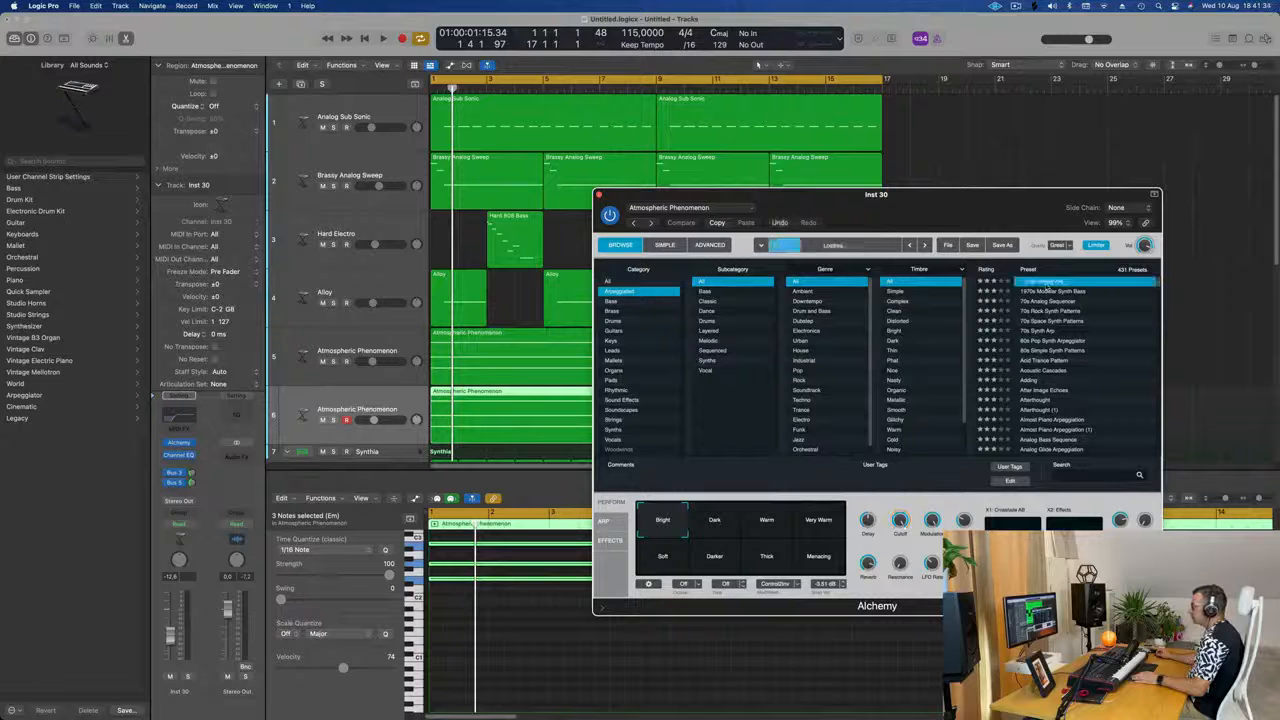
- Play the arrangement and try the Octave and Swing variations of the 1970s Analog Arp preset
{"action": "key", "text": "space"}
{"action": "left_click_drag", "start_coordinate": [987, 216], "coordinate": [1037, 135]}
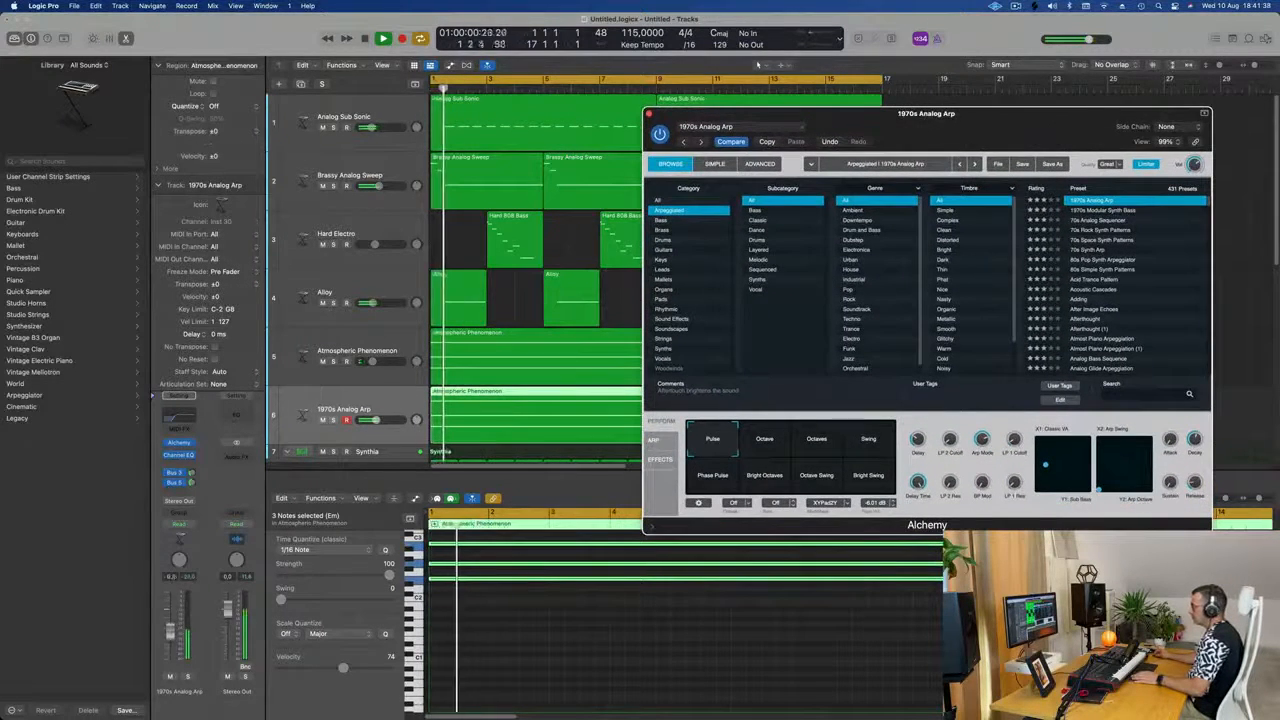
{"action": "left_click", "coordinate": [770, 443]}
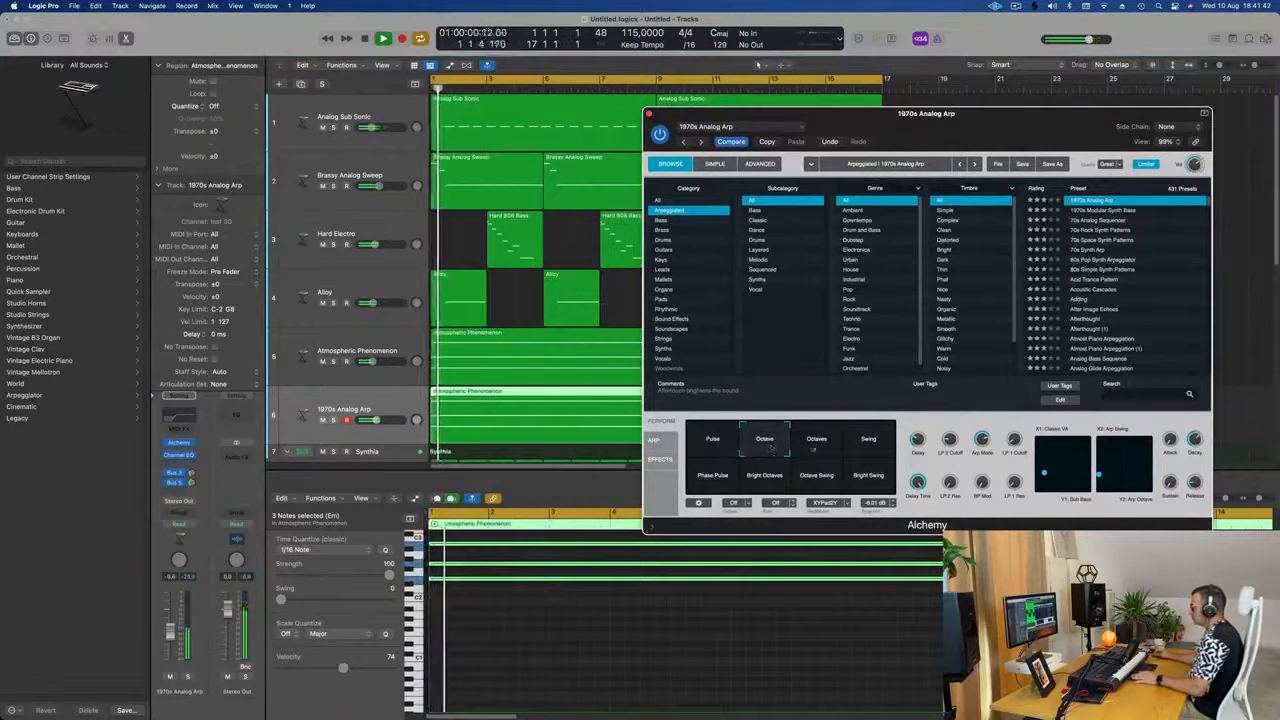
{"action": "left_click", "coordinate": [868, 443]}
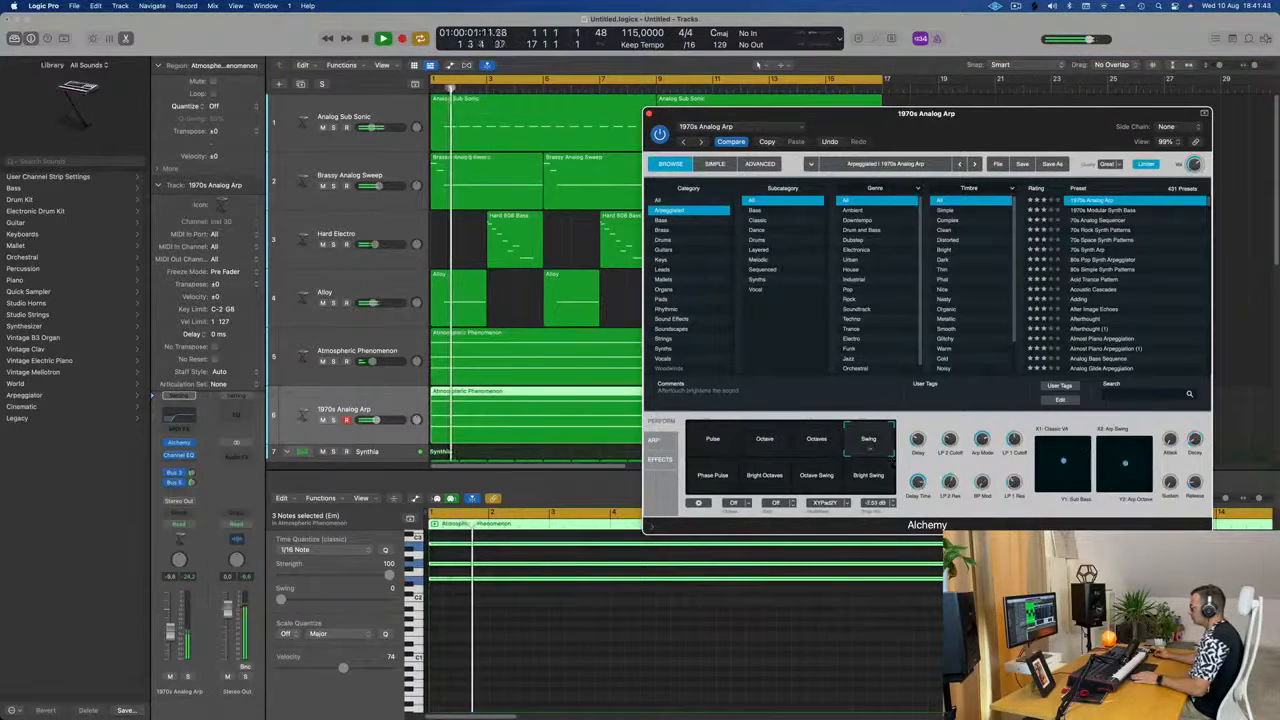
- Try the 1970s Modular Synth Bass preset, auditioning its Sequence 3, Glide 2, Glide 1 and Wooden variations during playback
{"action": "left_click", "coordinate": [1105, 211]}
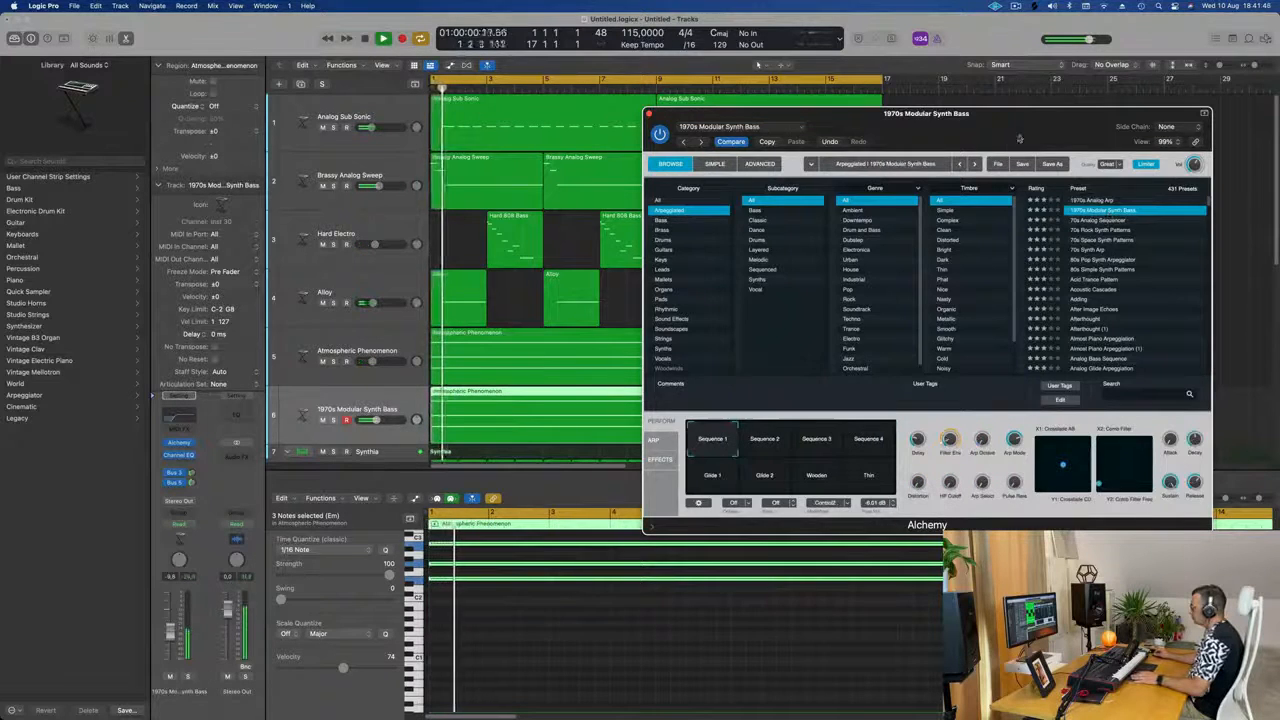
{"action": "left_click_drag", "start_coordinate": [1030, 123], "coordinate": [944, 250]}
{"action": "left_click", "coordinate": [733, 568]}
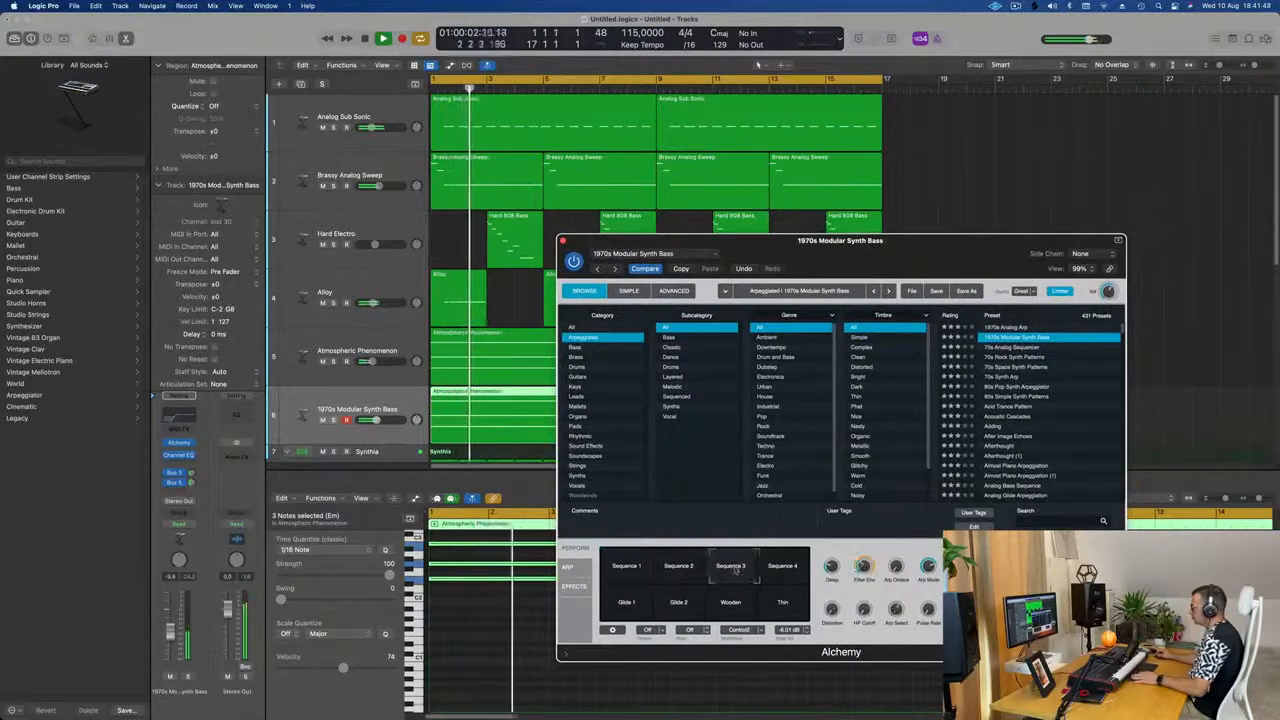
{"action": "key", "text": "space"}
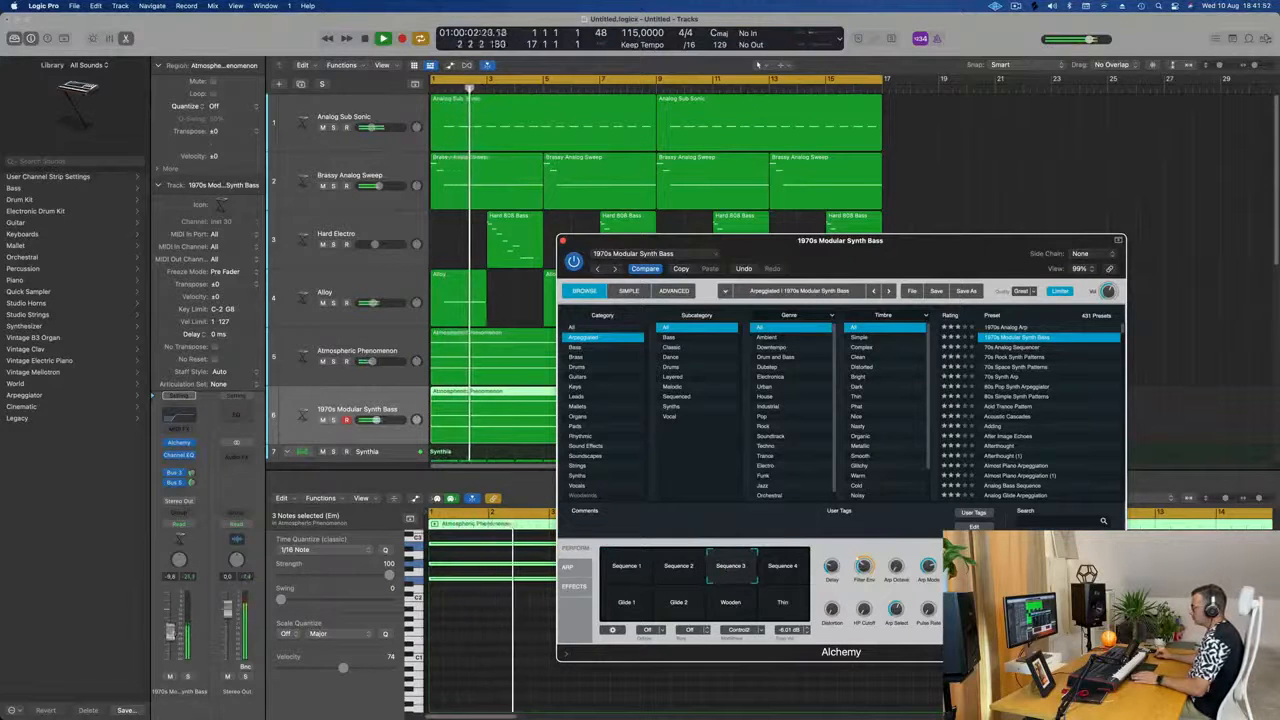
{"action": "left_click", "coordinate": [678, 602]}
{"action": "key", "text": "Return"}
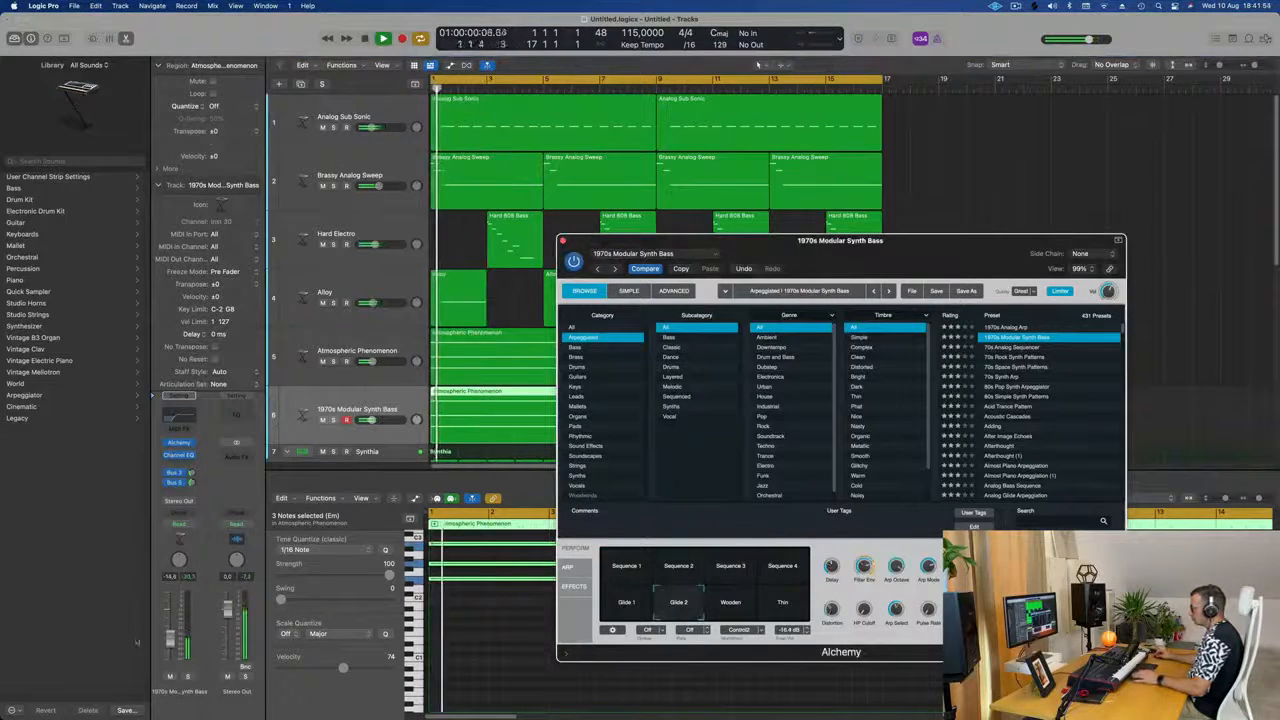
{"action": "left_click", "coordinate": [627, 606]}
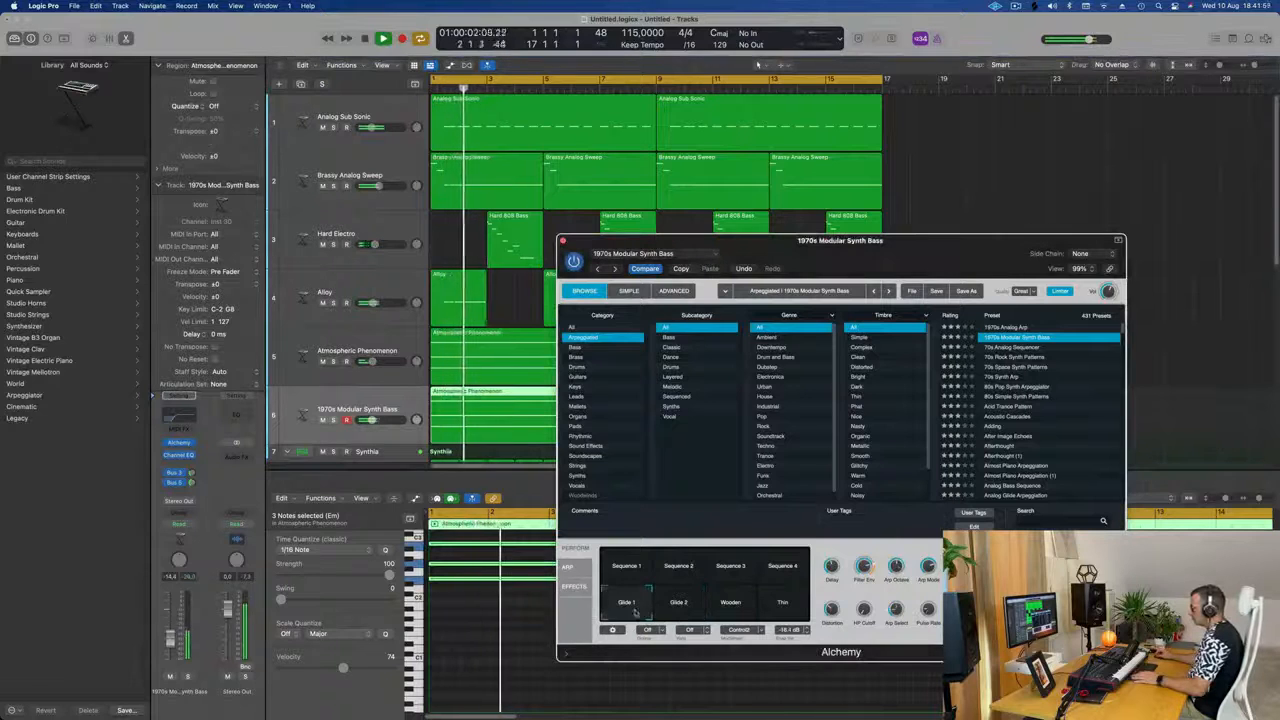
{"action": "left_click", "coordinate": [731, 606]}
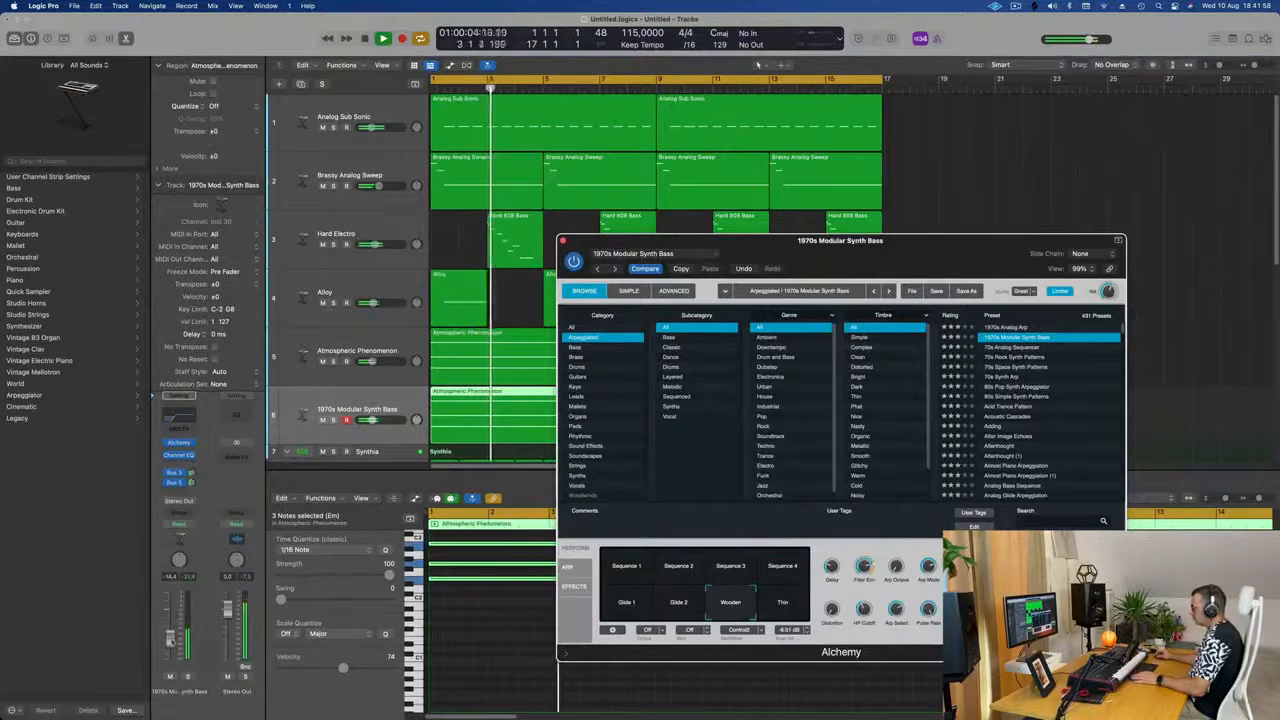
- Try the 70s Analog Sequencer preset in Alchemy and load the Arpeggiated preset Cosmic Arp Cycles instead, playing from the start
{"action": "left_click", "coordinate": [757, 64]}
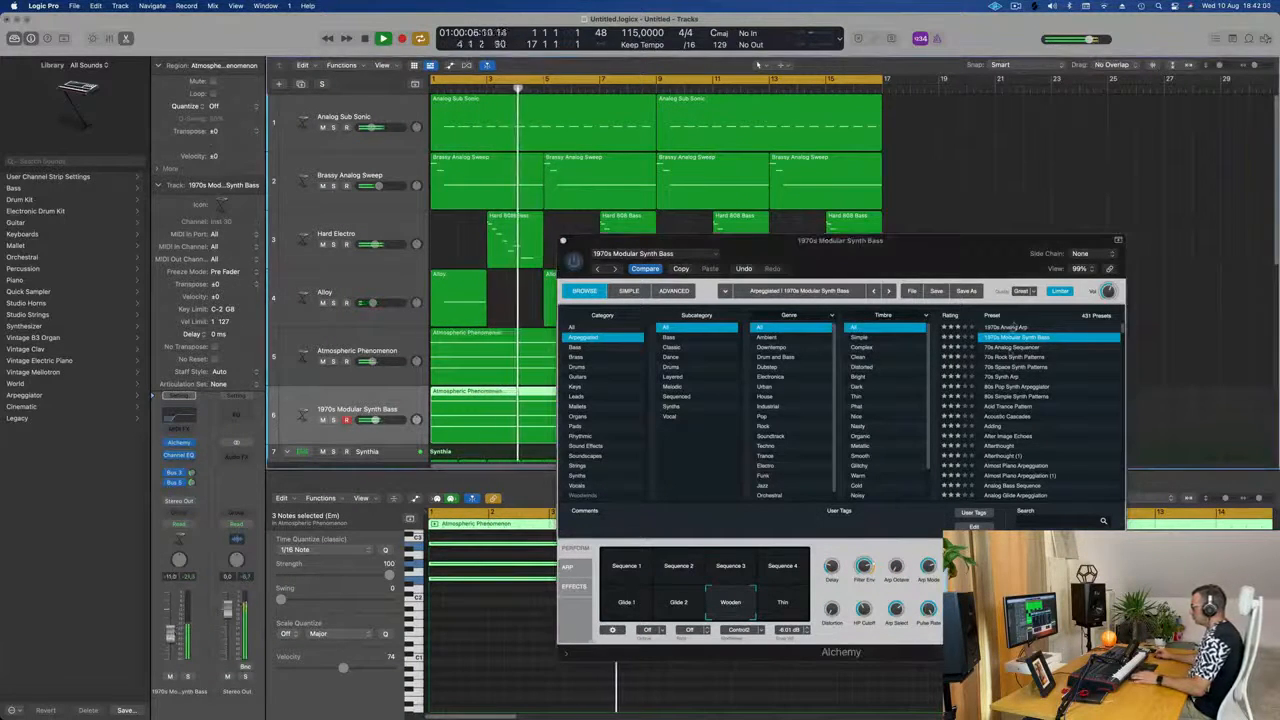
{"action": "left_click", "coordinate": [1014, 347]}
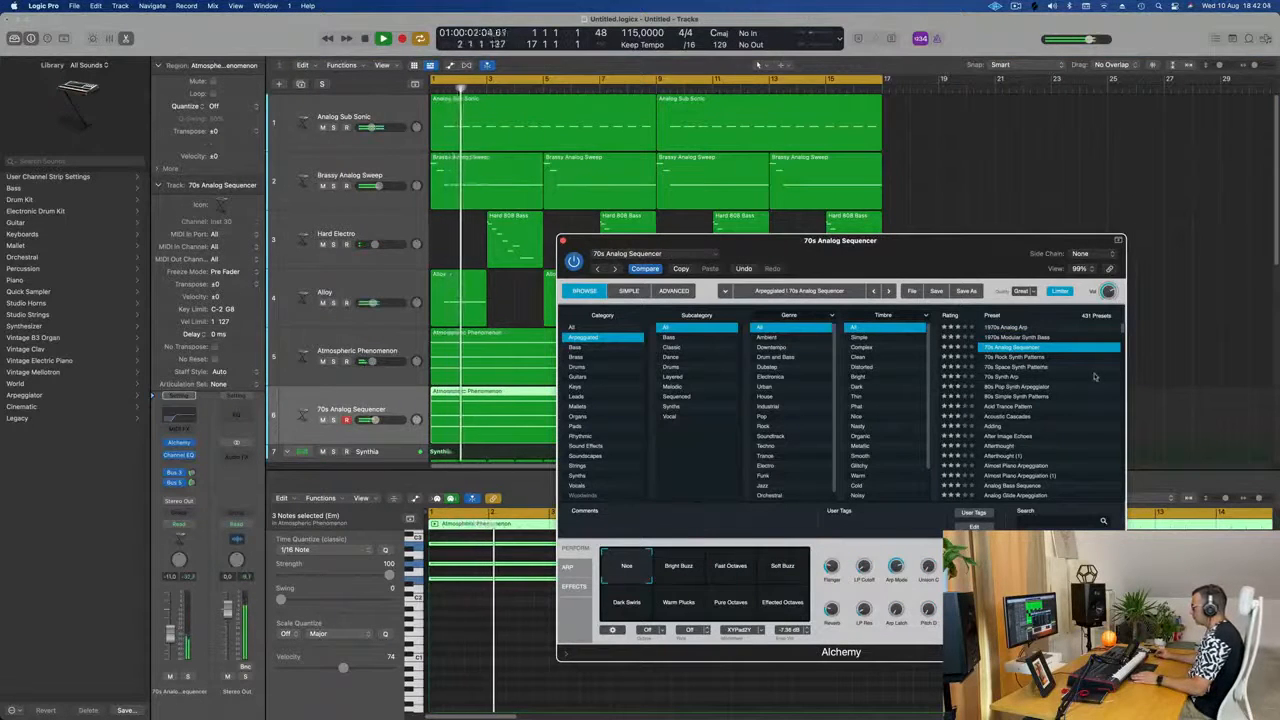
{"action": "scroll", "coordinate": [1095, 377], "scroll_direction": "down", "scroll_amount": 15}
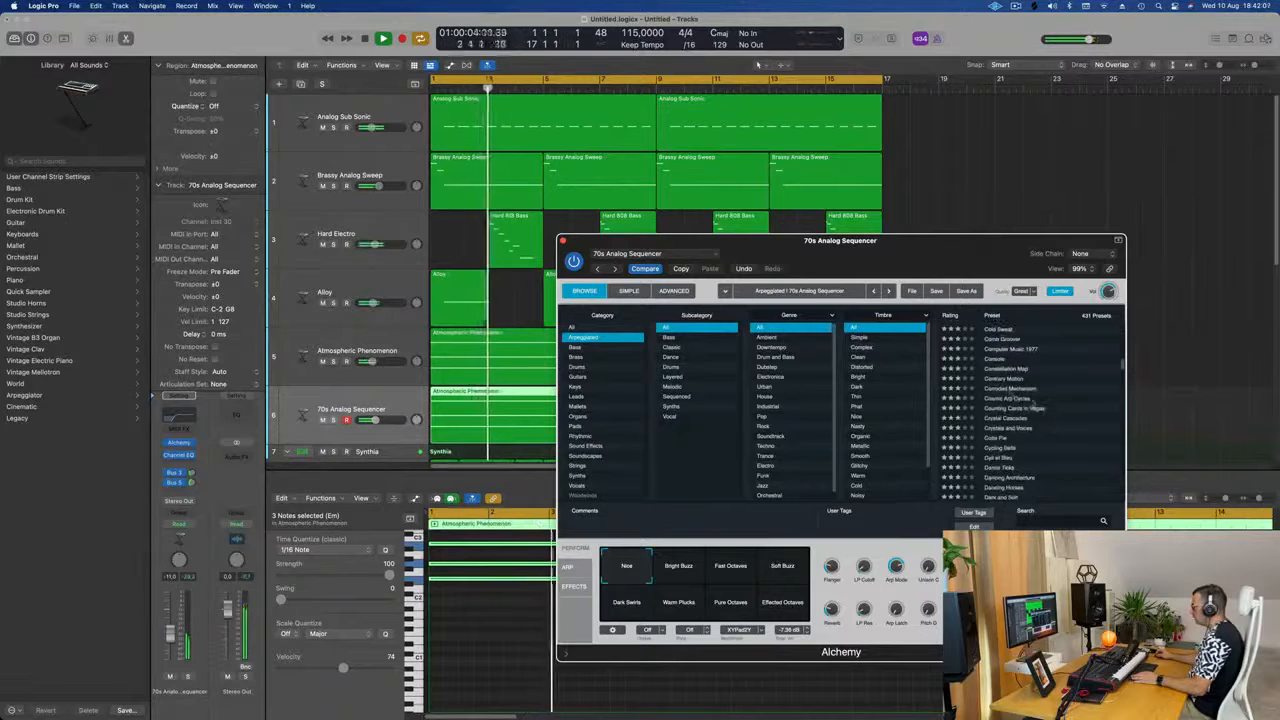
{"action": "left_click", "coordinate": [1008, 398]}
{"action": "key", "text": "space"}
{"action": "left_click_drag", "start_coordinate": [923, 241], "coordinate": [1019, 109]}
{"action": "key", "text": "Return"}
- Lower the Cosmic Arp Cycles track's volume to about −12 dB and set its Channel EQ low cut to 162 Hz
{"action": "left_click_drag", "start_coordinate": [170, 634], "coordinate": [171, 637]}
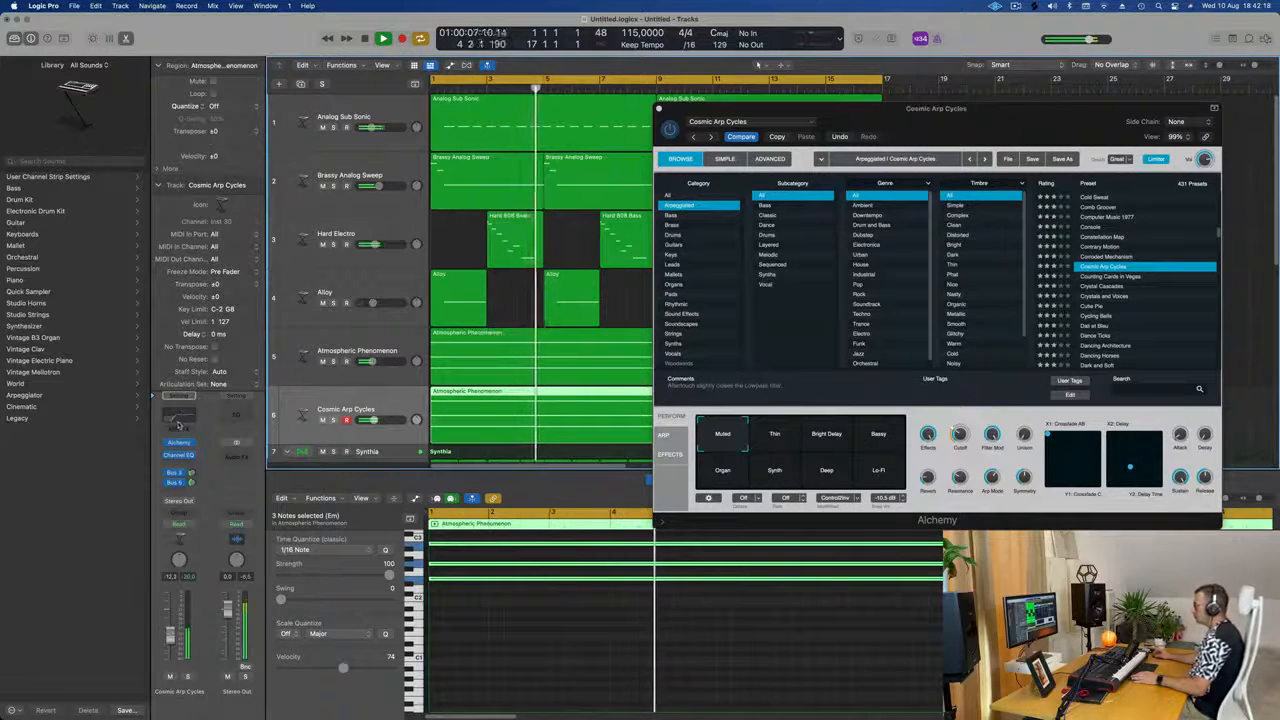
{"action": "left_click", "coordinate": [179, 424]}
{"action": "left_click_drag", "start_coordinate": [723, 330], "coordinate": [663, 335]}
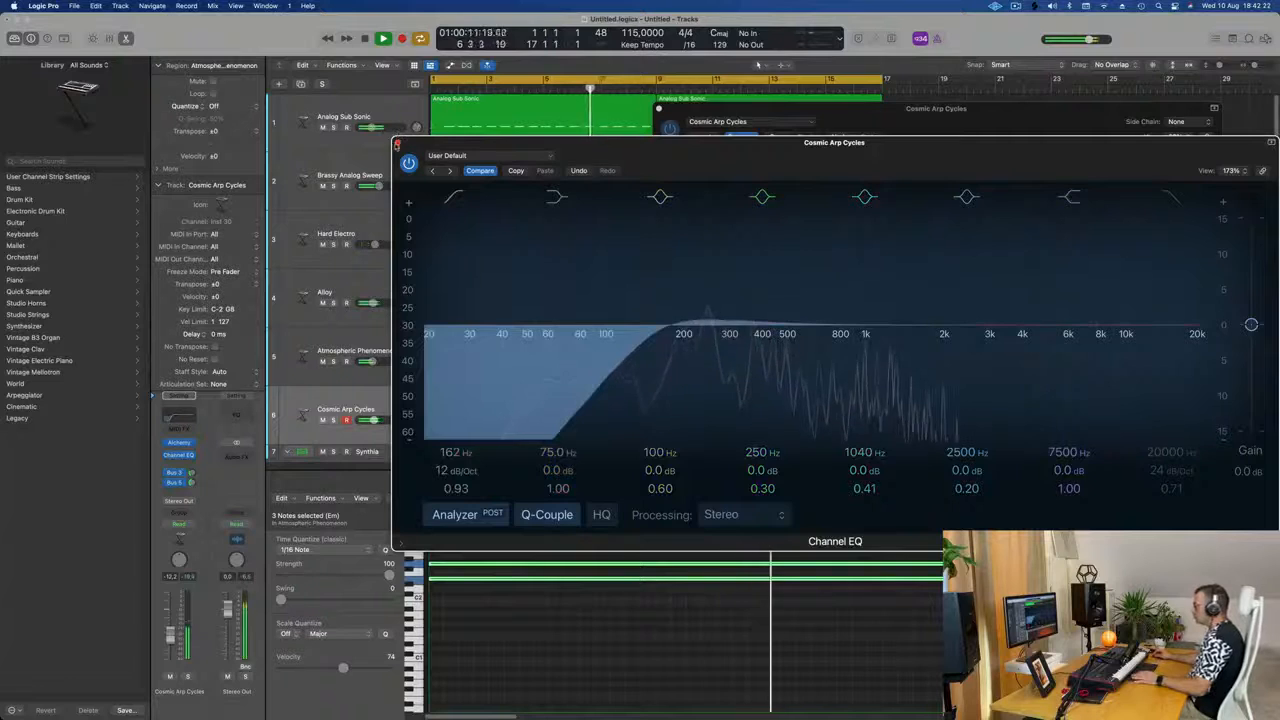
{"action": "left_click", "coordinate": [397, 144]}
{"action": "left_click_drag", "start_coordinate": [895, 120], "coordinate": [715, 126]}
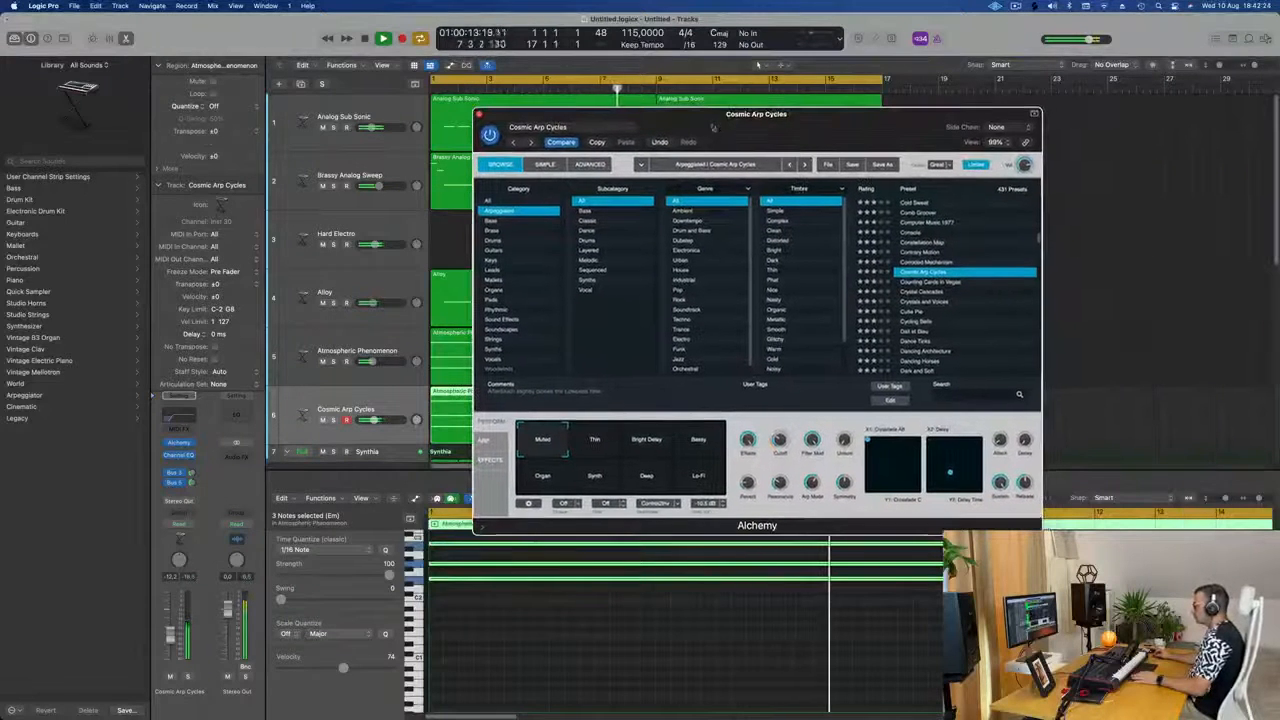
- Lower the Cosmic Arp Cycles track's volume to about −14 dB and adjust the preset's Cutoff during playback
{"action": "left_click_drag", "start_coordinate": [171, 635], "coordinate": [171, 639]}
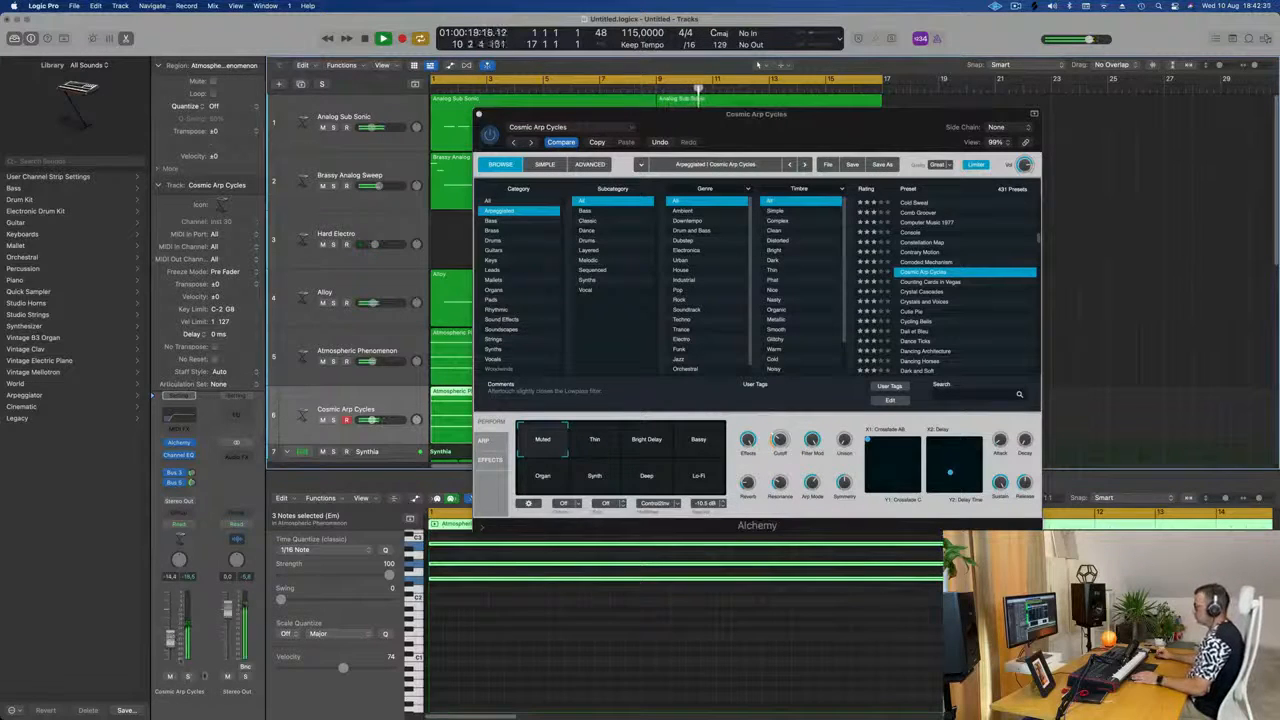
{"action": "left_click_drag", "start_coordinate": [783, 439], "coordinate": [785, 411]}
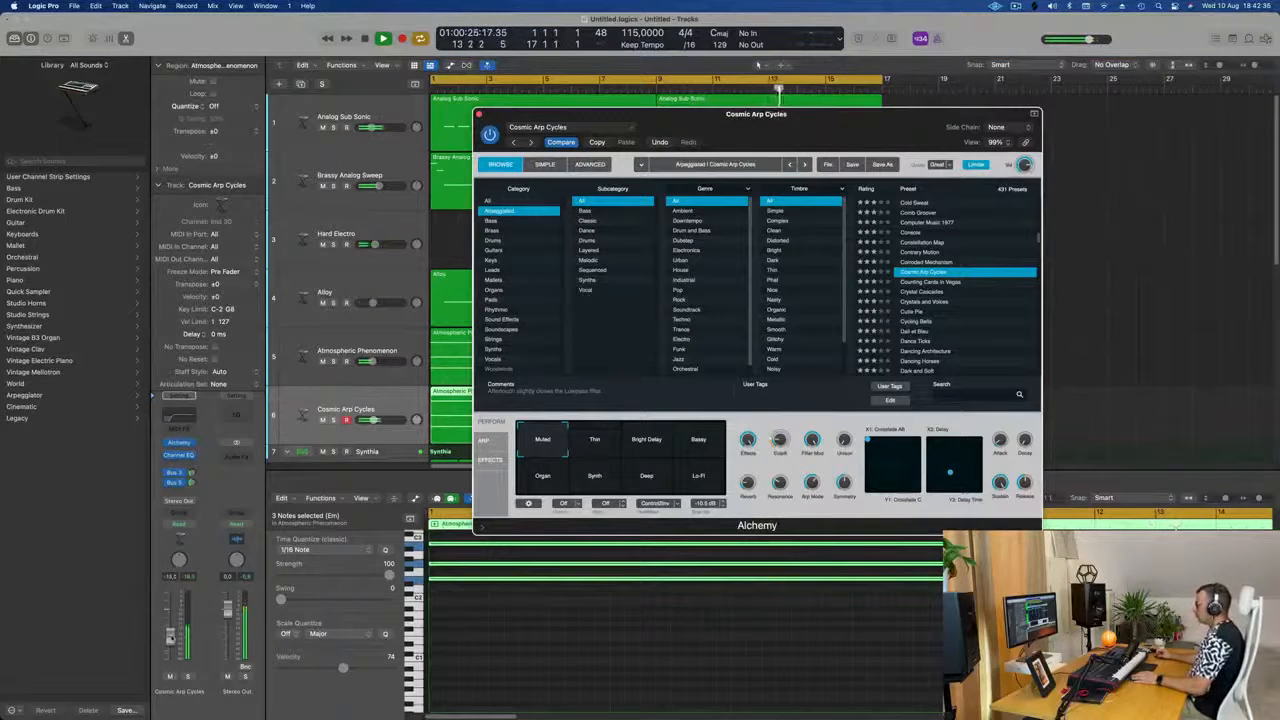
{"action": "left_click", "coordinate": [171, 637]}
- Try the Thin and Bright Delay variations of Cosmic Arp Cycles during playback and choose the Bassy variation
{"action": "left_click", "coordinate": [598, 447]}
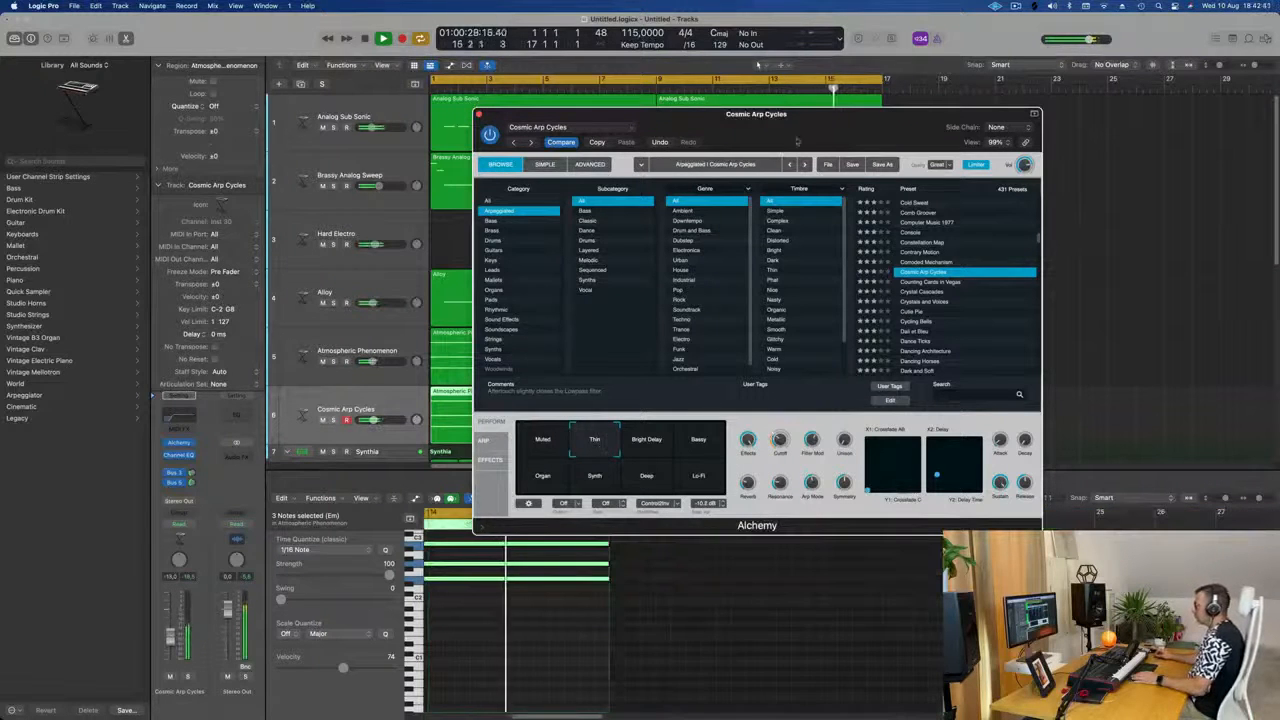
{"action": "left_click_drag", "start_coordinate": [803, 131], "coordinate": [983, 183]}
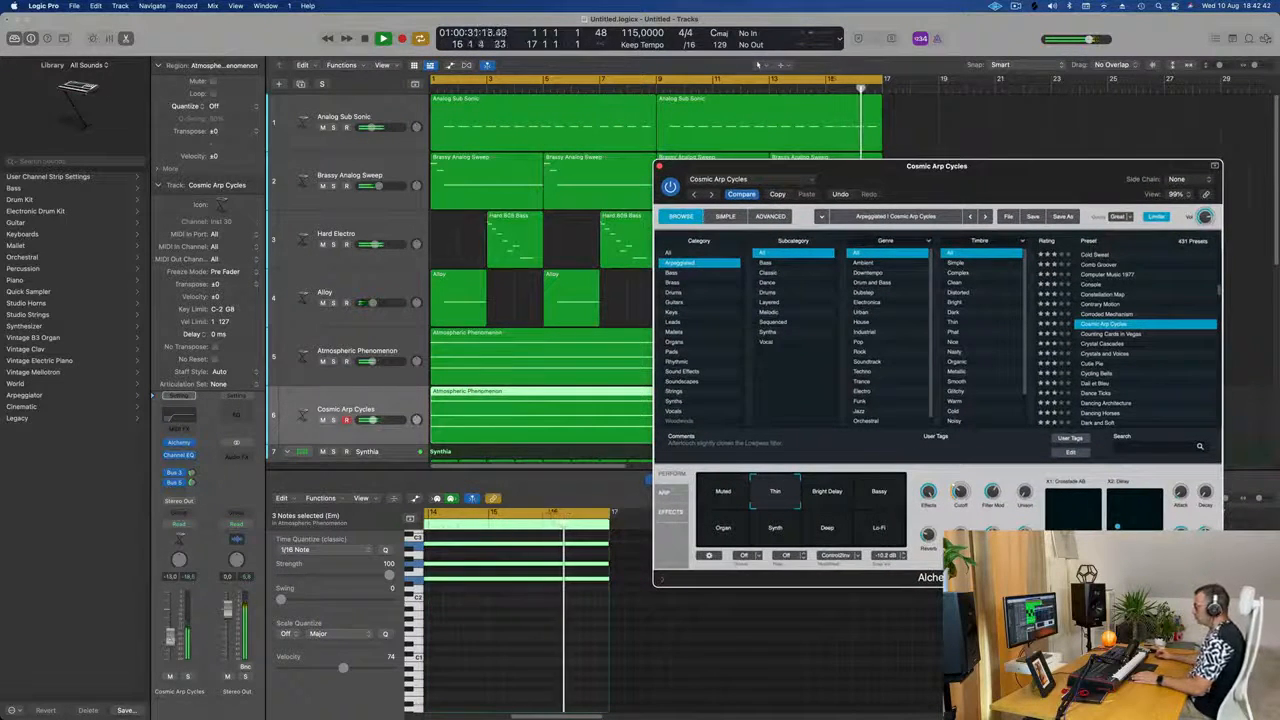
{"action": "left_click", "coordinate": [560, 410]}
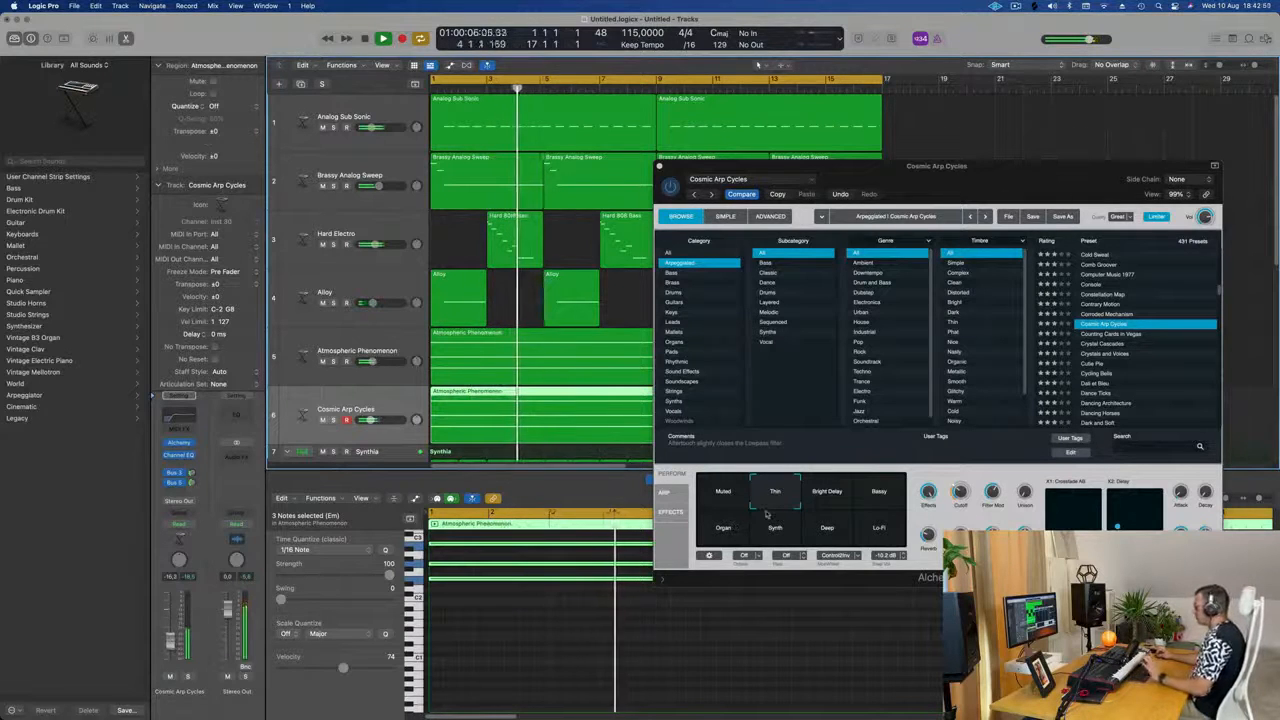
{"action": "left_click", "coordinate": [826, 496]}
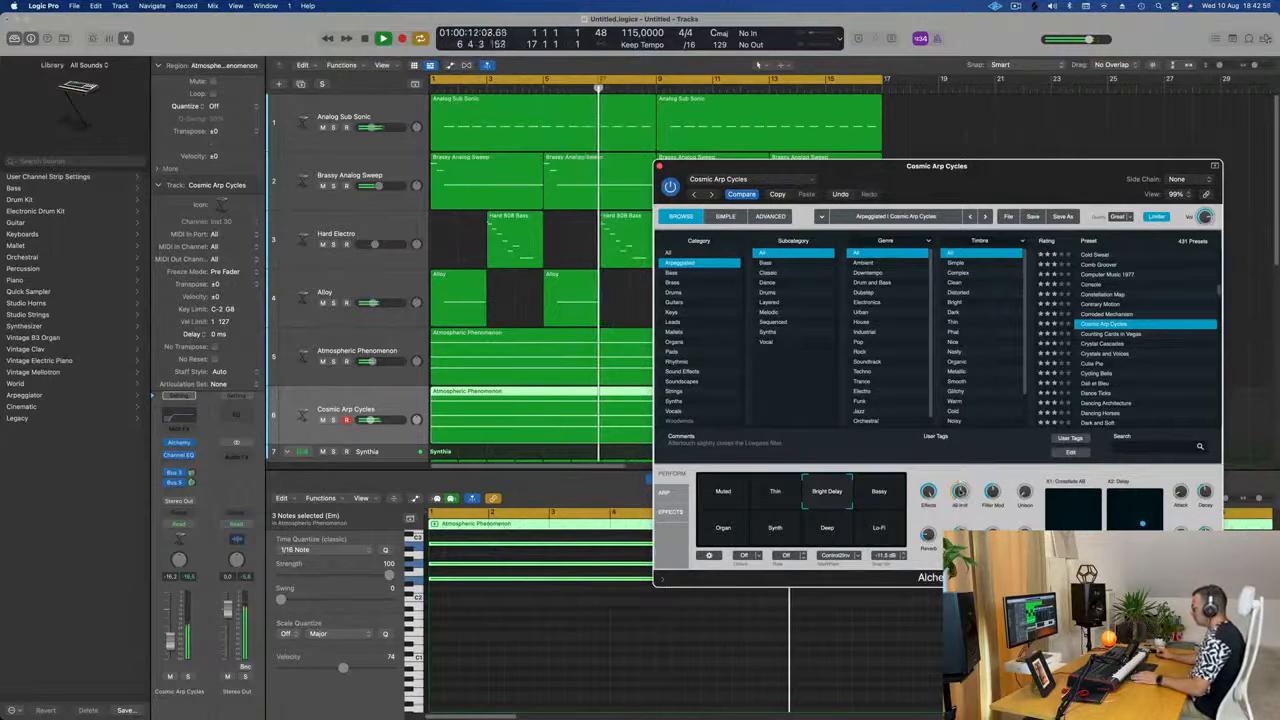
{"action": "left_click_drag", "start_coordinate": [1011, 175], "coordinate": [896, 201]}
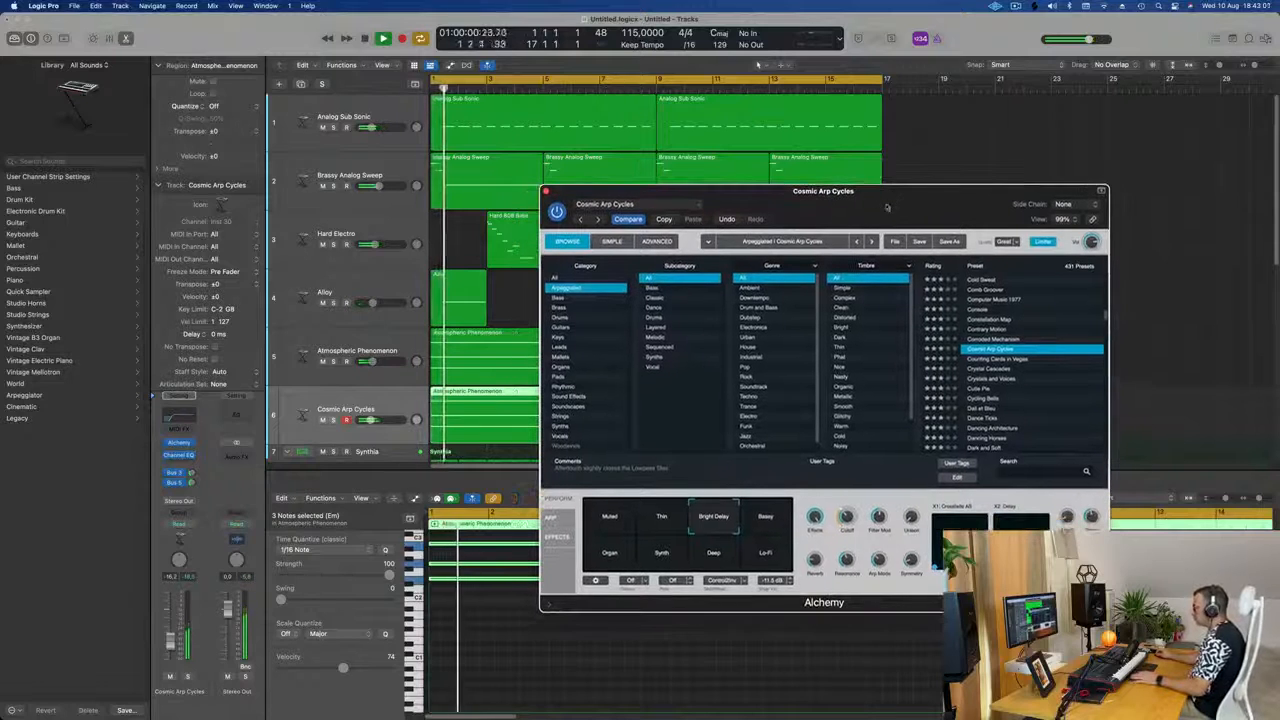
{"action": "left_click", "coordinate": [765, 520]}
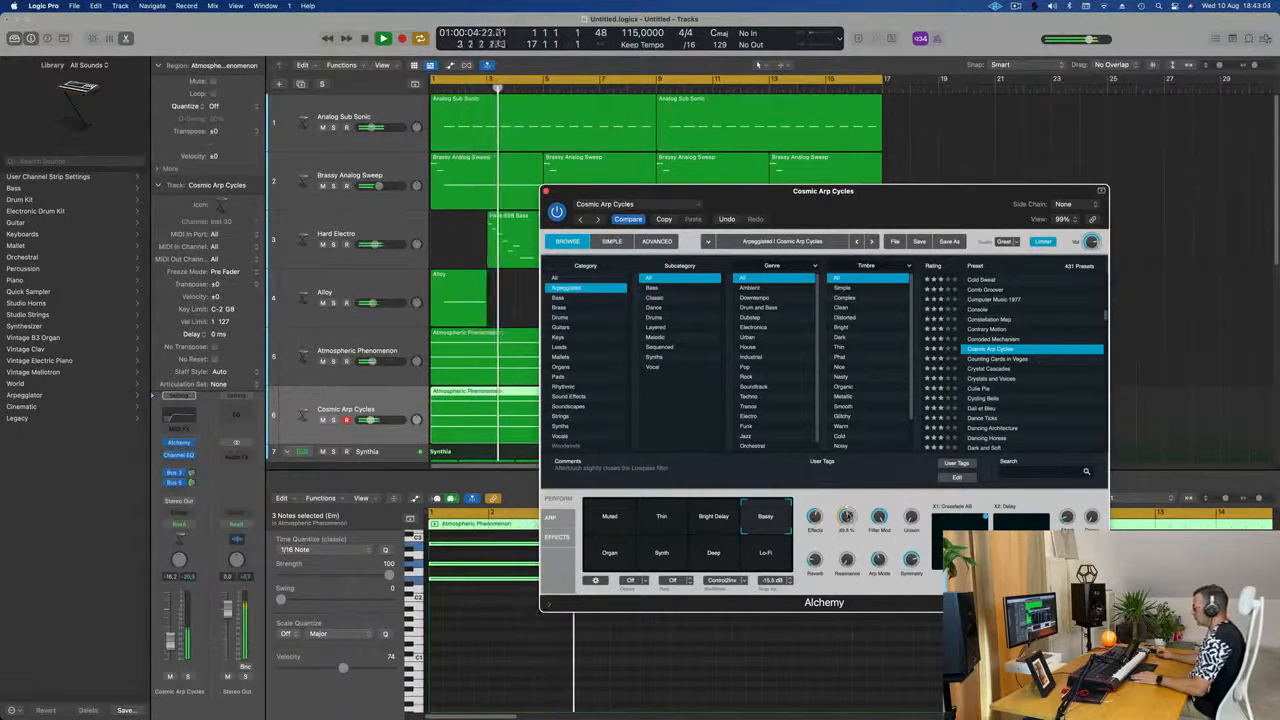
- Adjust the Bassy variation's Cutoff and set the Cosmic Arp Cycles track's volume to about −15.4 dB
{"action": "left_click_drag", "start_coordinate": [371, 420], "coordinate": [373, 420]}
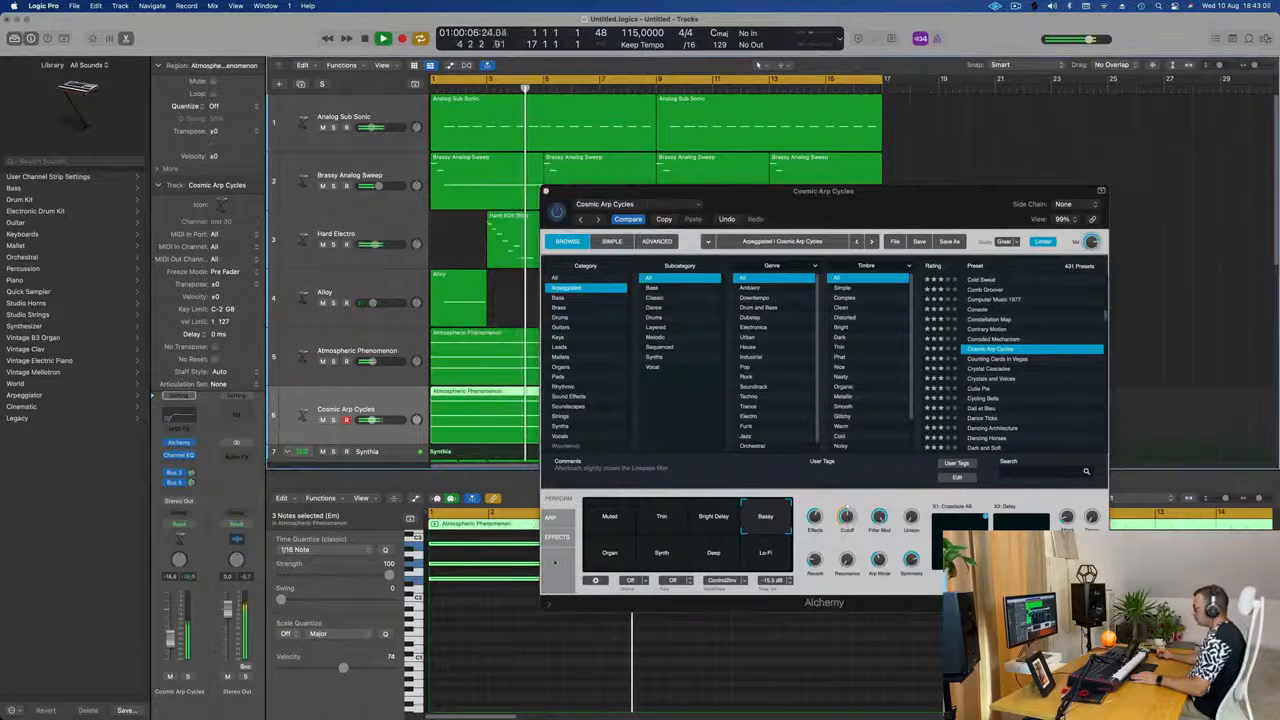
{"action": "left_click_drag", "start_coordinate": [822, 205], "coordinate": [802, 197]}
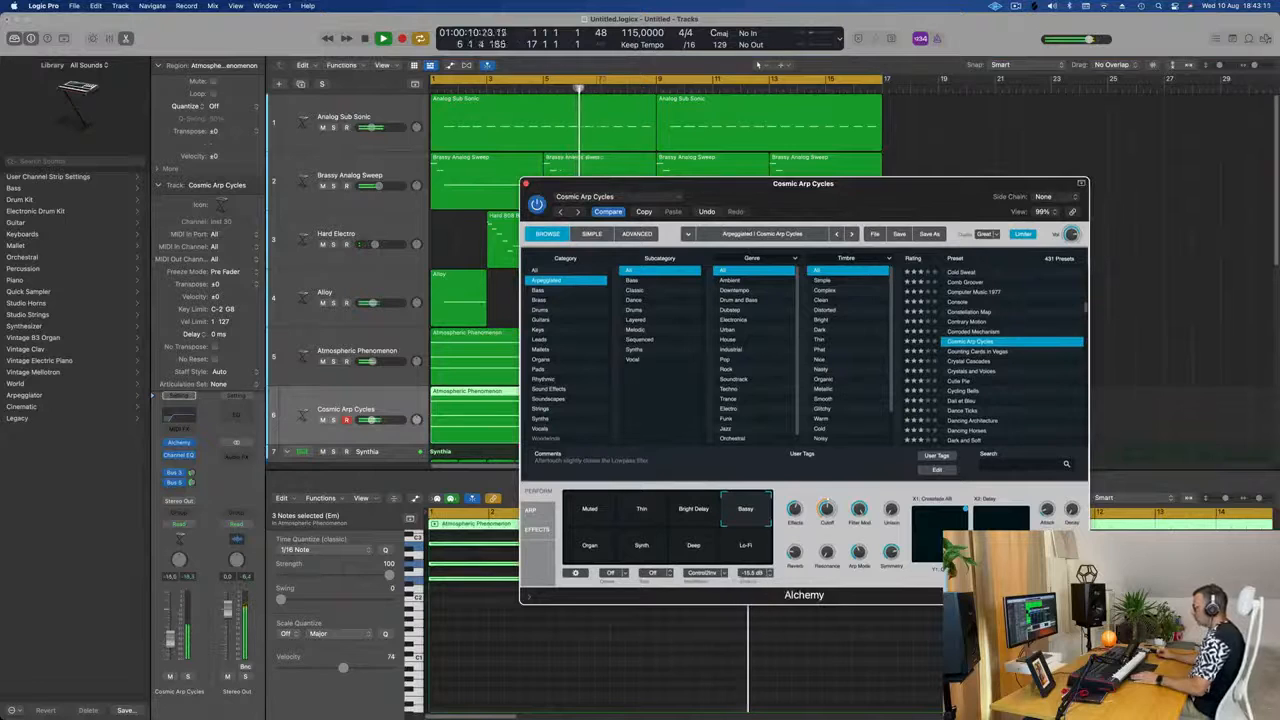
{"action": "left_click", "coordinate": [346, 409]}
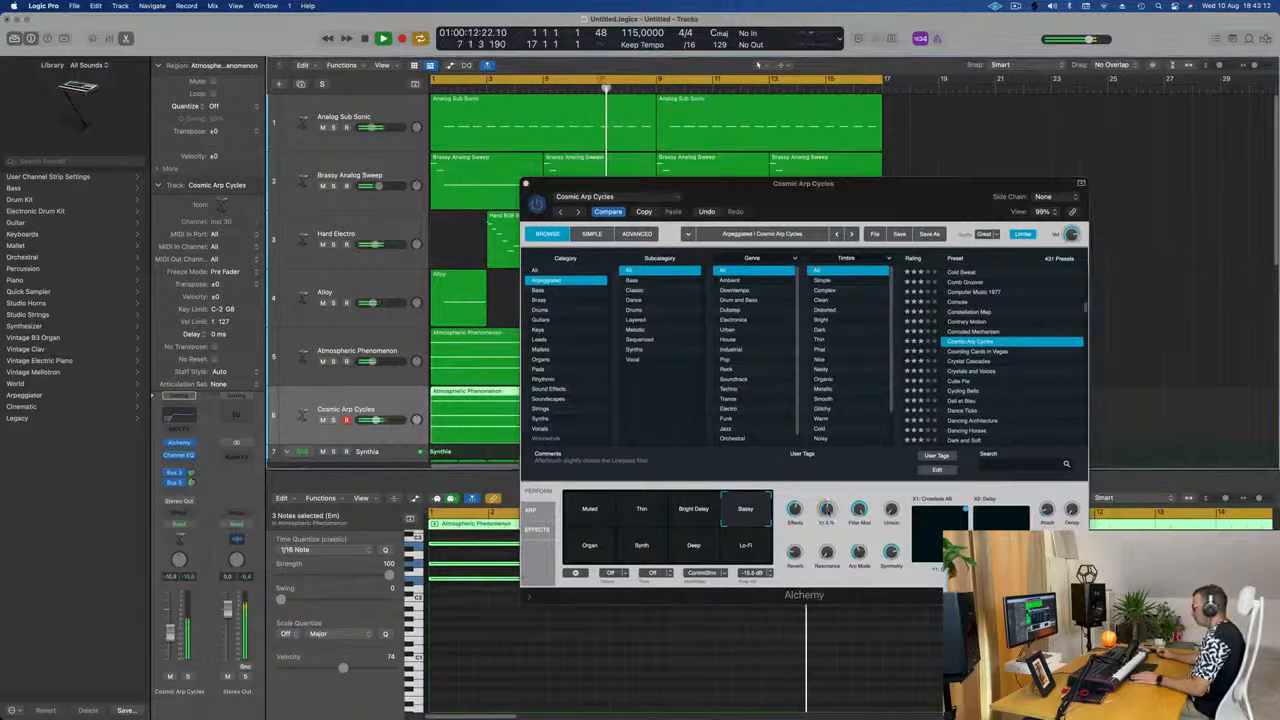
{"action": "left_click_drag", "start_coordinate": [828, 510], "coordinate": [829, 508]}
{"action": "left_click_drag", "start_coordinate": [170, 641], "coordinate": [170, 647]}
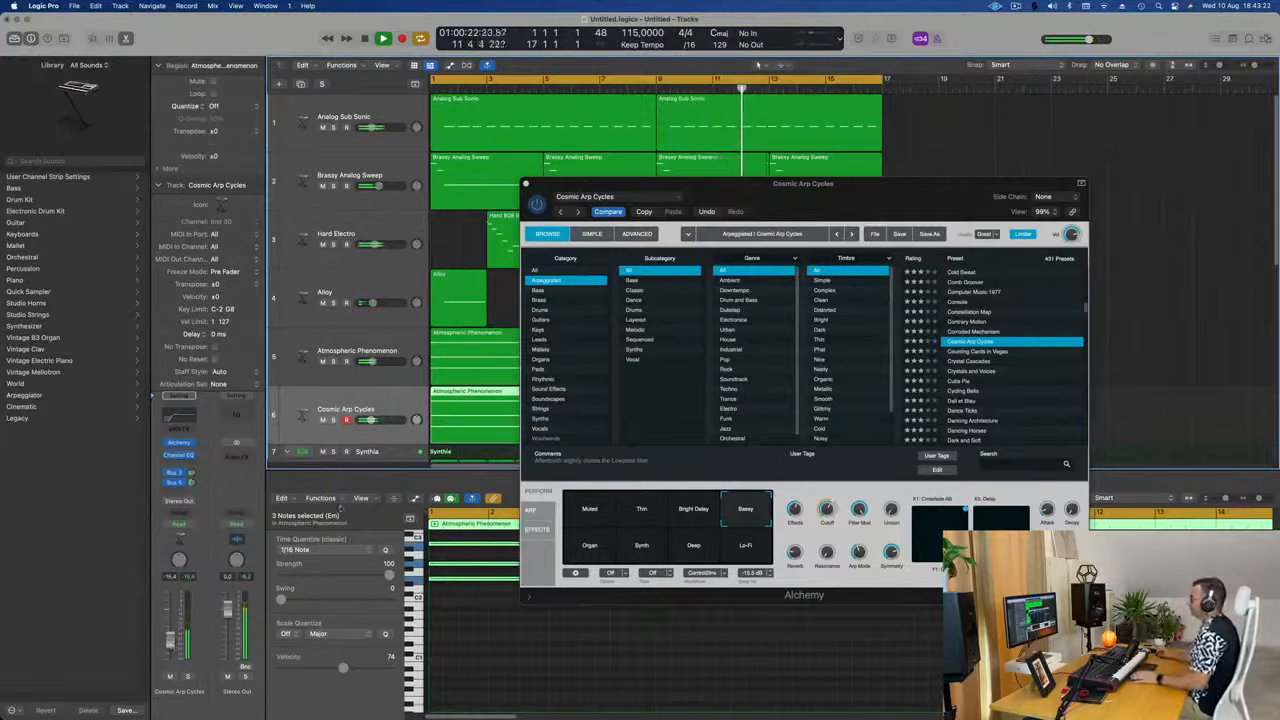
{"action": "left_click_drag", "start_coordinate": [823, 176], "coordinate": [731, 152]}
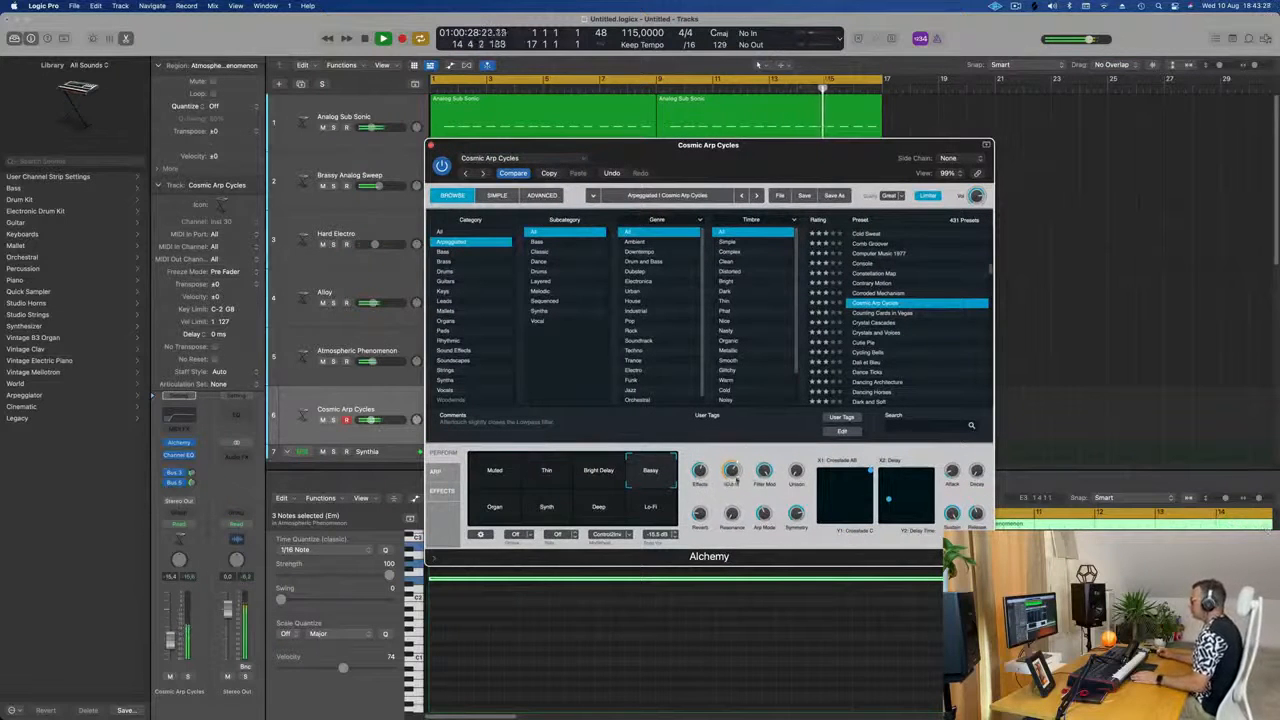
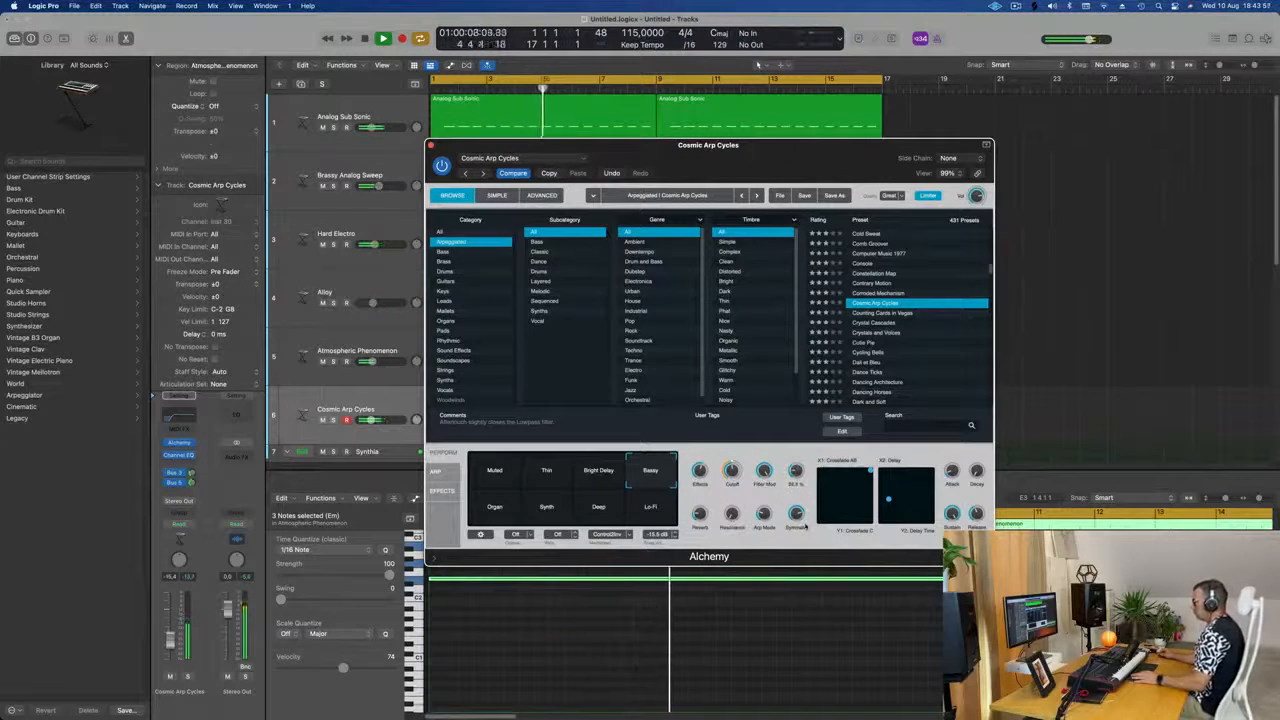
- Lower the Cosmic Arp Cycles track's volume to about −17 dB and close the Alchemy window
{"action": "left_click_drag", "start_coordinate": [171, 643], "coordinate": [171, 646]}
{"action": "left_click_drag", "start_coordinate": [780, 176], "coordinate": [754, 219]}
{"action": "left_click", "coordinate": [758, 64]}
{"action": "left_click_drag", "start_coordinate": [170, 645], "coordinate": [170, 647]}
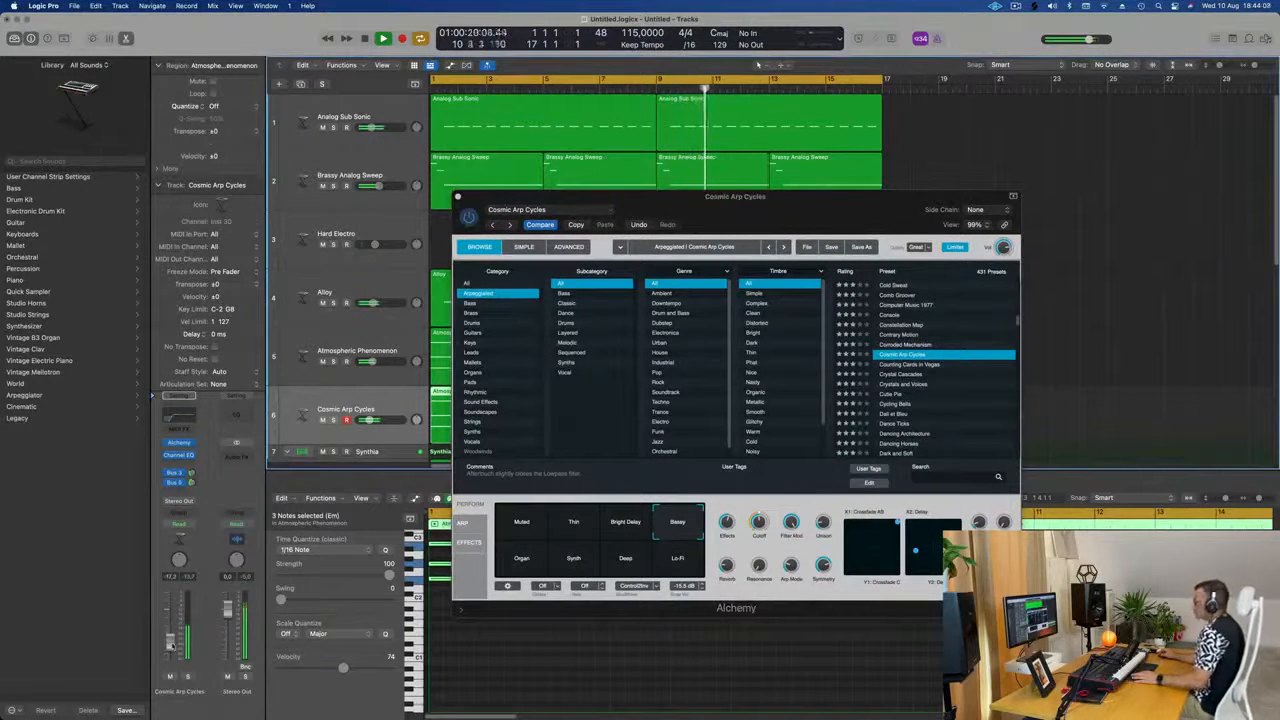
{"action": "left_click_drag", "start_coordinate": [826, 205], "coordinate": [884, 211]}
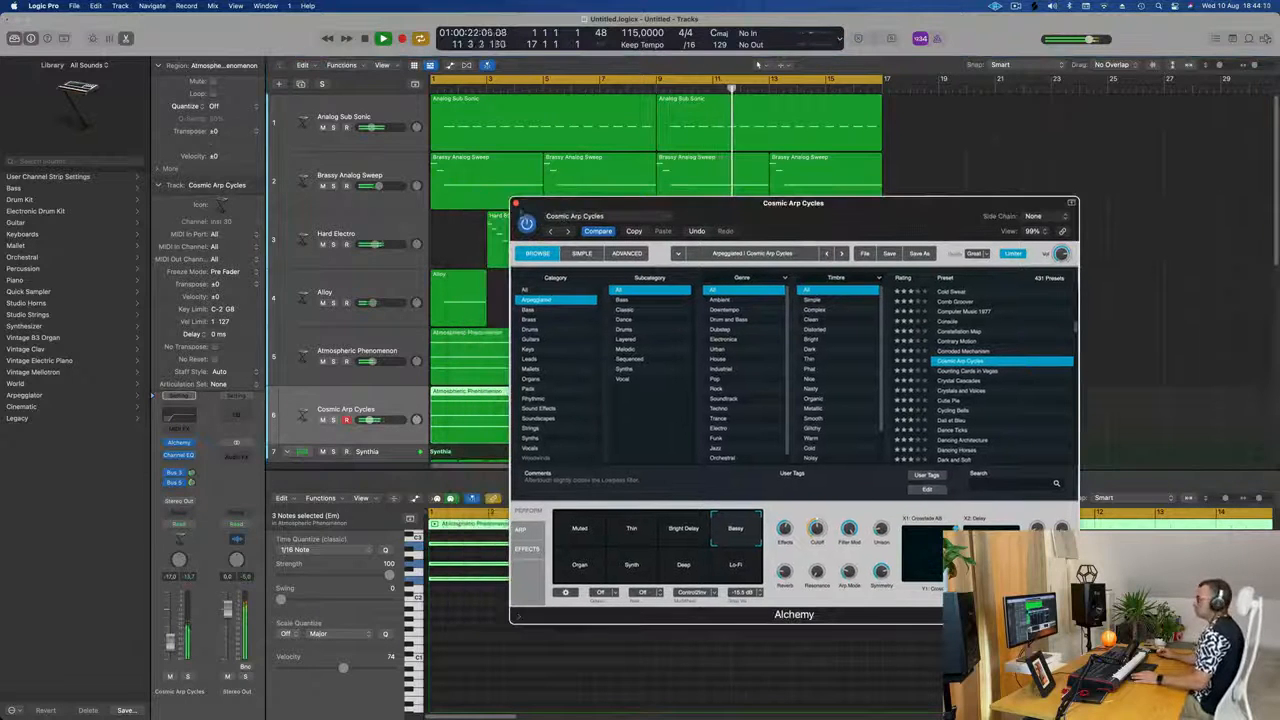
{"action": "left_click", "coordinate": [516, 204]}
- Copy the first Hi-Hat 1 region onto the Hi-Hat 2 track at bar 1 and stop playback
{"action": "scroll", "coordinate": [931, 282], "scroll_direction": "down", "scroll_amount": 2}
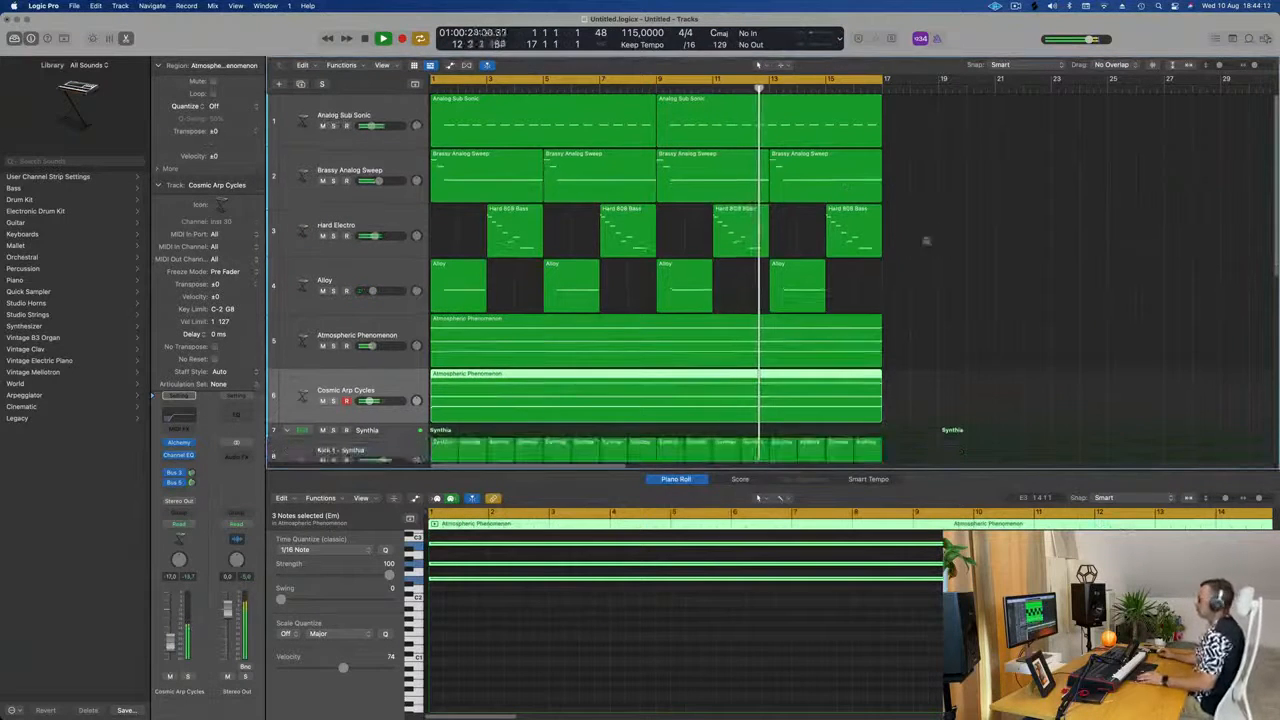
{"action": "scroll", "coordinate": [931, 282], "scroll_direction": "down", "scroll_amount": 5}
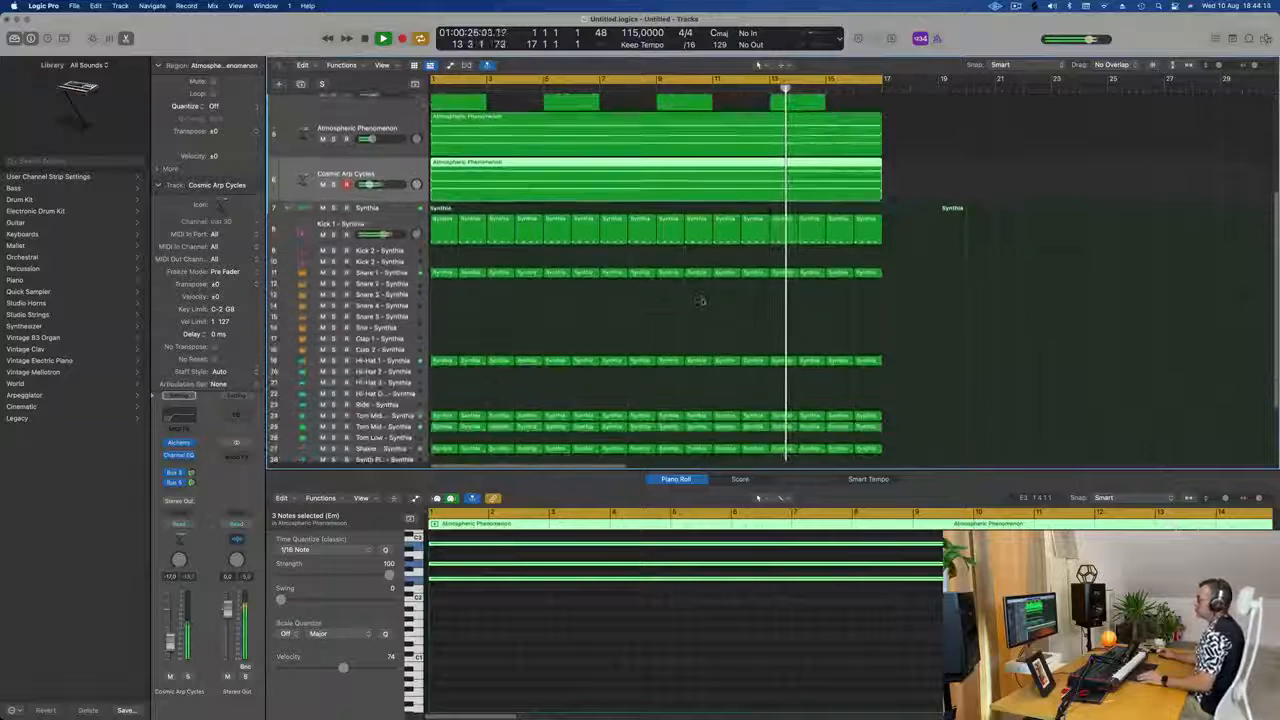
{"action": "left_click", "coordinate": [442, 361]}
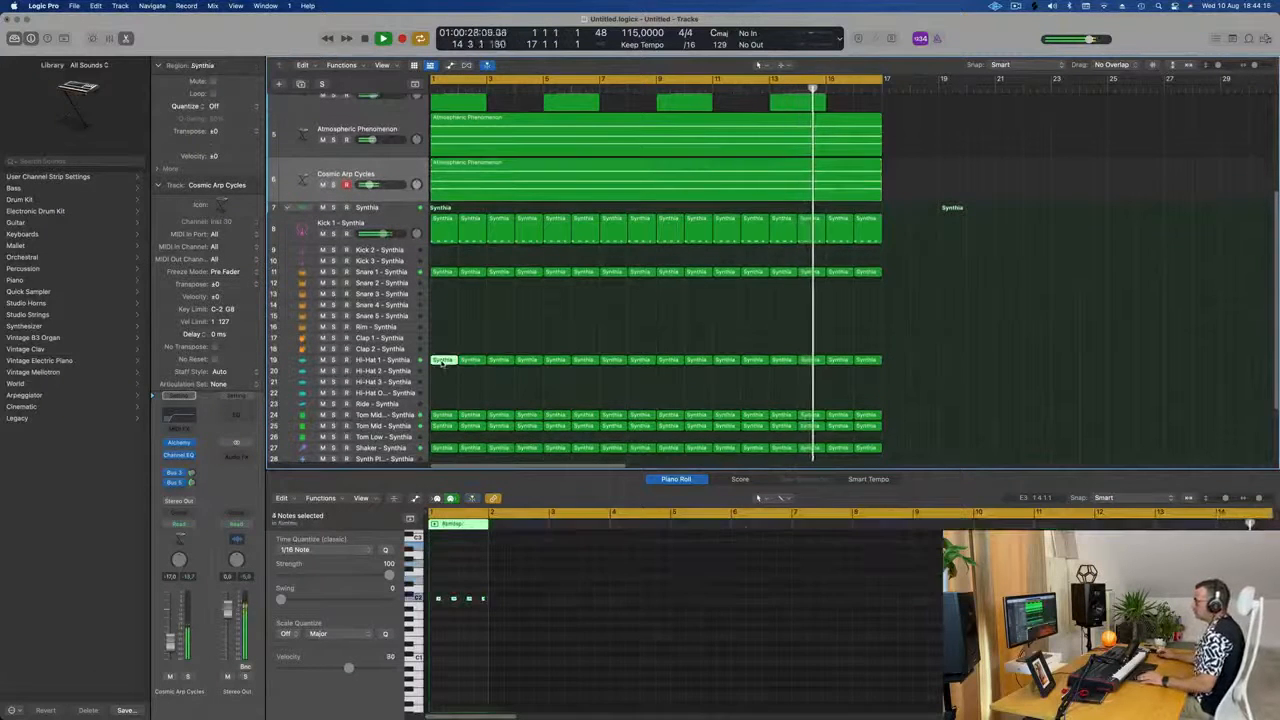
{"action": "left_click_drag", "start_coordinate": [444, 378], "coordinate": [444, 374]}
{"action": "key", "text": "space"}
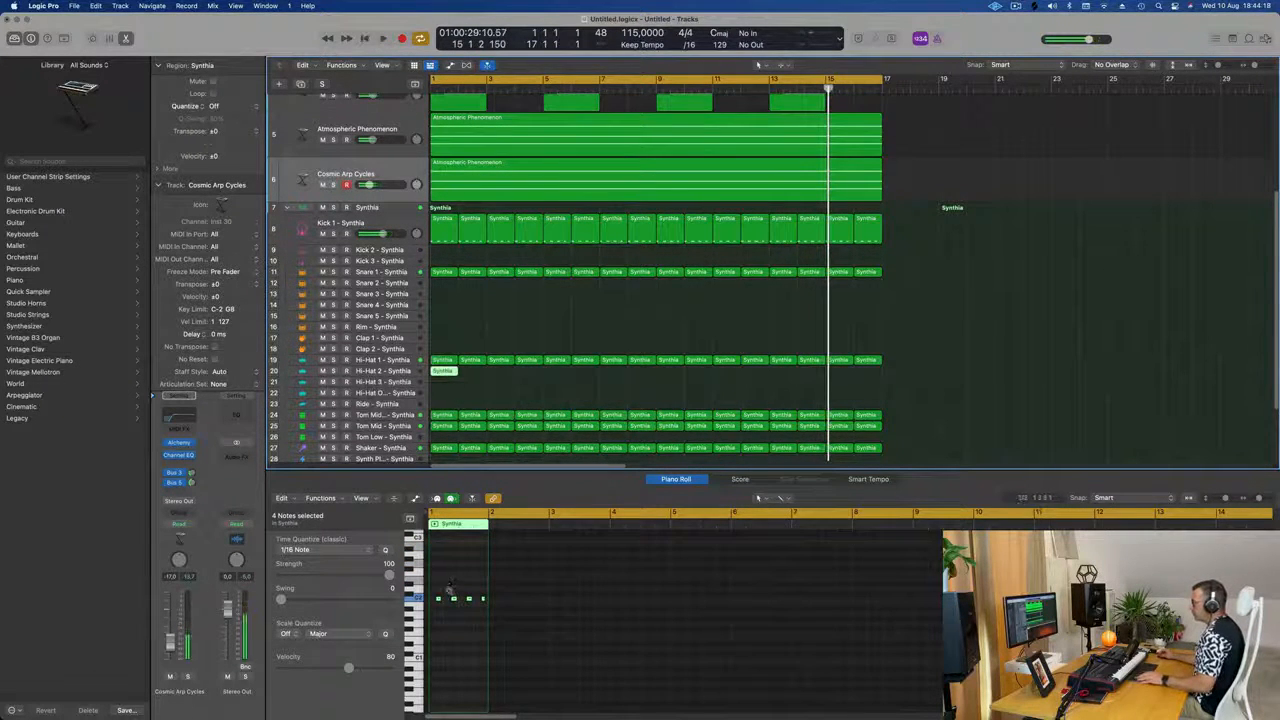
- Copy and shift the four Hi-Hat 2 notes in the Piano Roll to fill the sixteenths before and after each offbeat
{"action": "scroll", "coordinate": [450, 588], "scroll_direction": "up", "scroll_amount": 5}
{"action": "scroll", "coordinate": [509, 602], "scroll_direction": "left", "scroll_amount": 2}
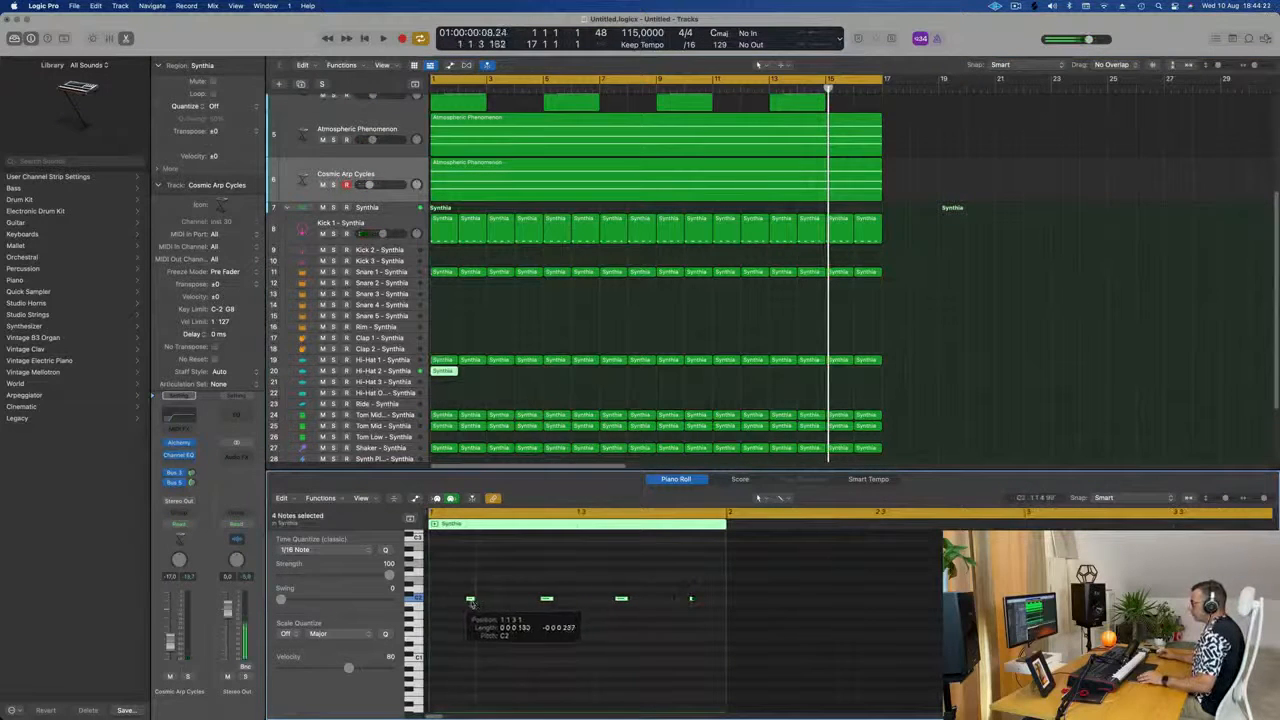
{"action": "left_click_drag", "start_coordinate": [465, 600], "coordinate": [440, 604]}
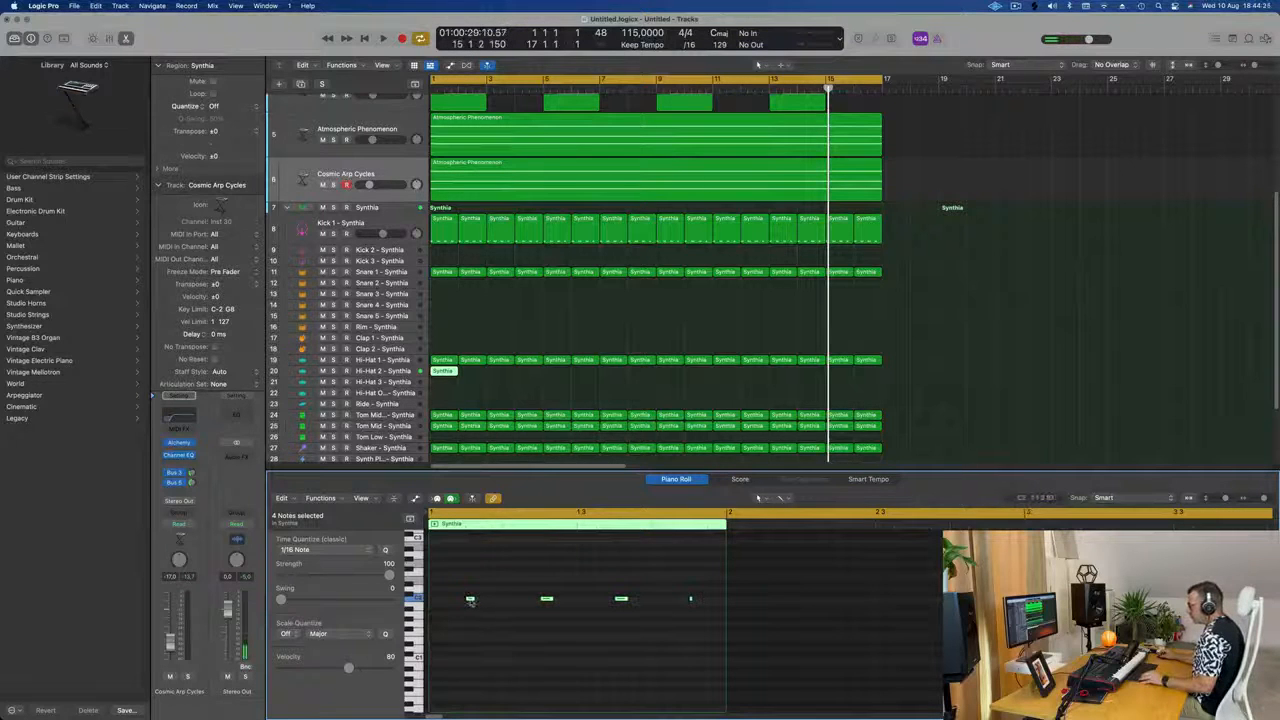
{"action": "left_click_drag", "start_coordinate": [461, 602], "coordinate": [489, 605]}
- Play the new hi-hat pattern from the start and lower the Hi-Hat 2 track's volume to about −18 dB
{"action": "key", "text": "space"}
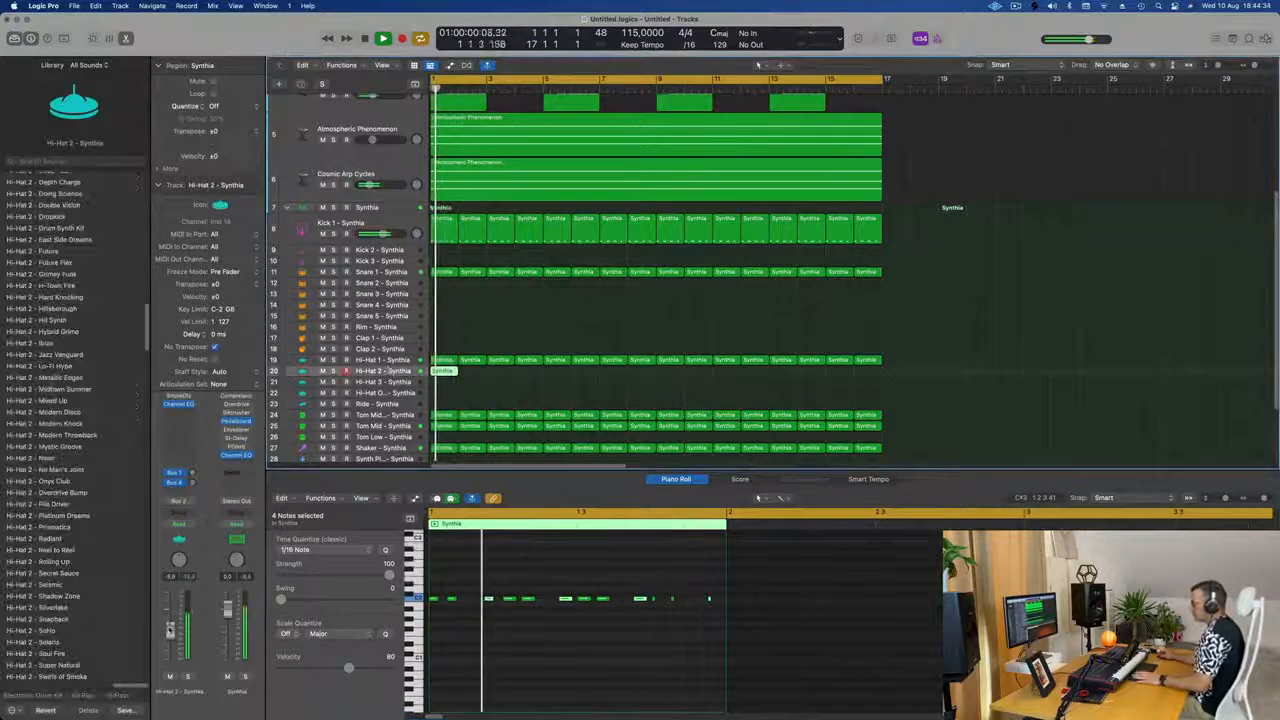
{"action": "key", "text": "space"}
{"action": "key", "text": "space"}
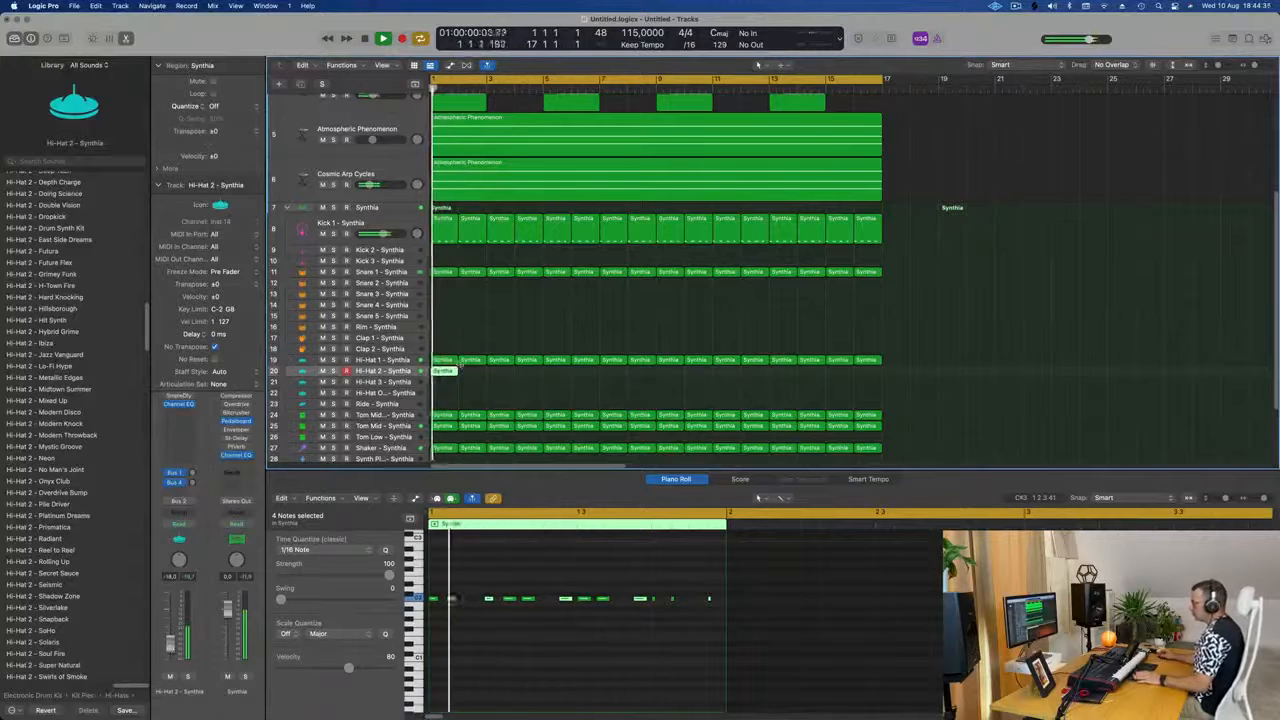
{"action": "key", "text": "space"}
{"action": "key", "text": "space"}
- Repeat the one-bar Hi-Hat 2 region up to the end of bar 16 and play the arrangement
{"action": "key", "text": "super+r"}
{"action": "key", "text": "super+r"}
{"action": "key", "text": "super+r"}
{"action": "key", "text": "super+r"}
{"action": "key", "text": "super+r"}
{"action": "key", "text": "super+r"}
{"action": "key", "text": "super+r"}
{"action": "key", "text": "super+r"}
{"action": "key", "text": "super+r"}
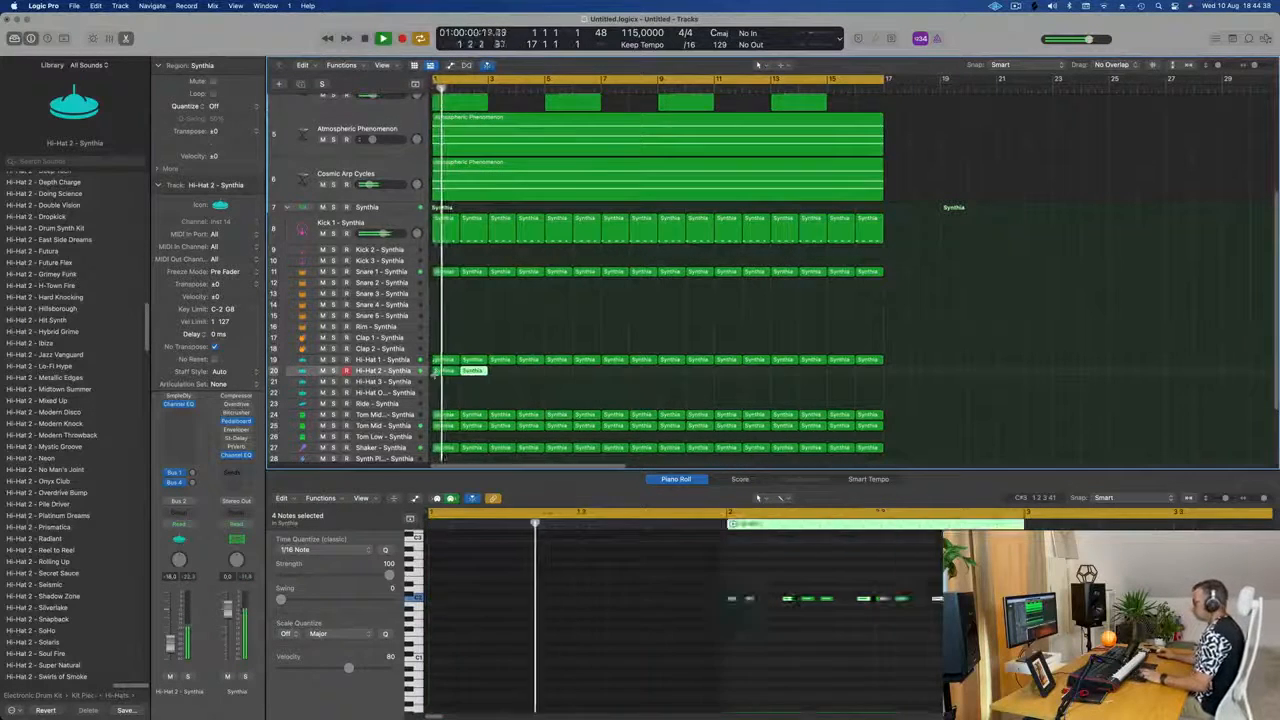
{"action": "key", "text": "super+r"}
{"action": "key", "text": "super+r"}
{"action": "key", "text": "super+r"}
{"action": "key", "text": "super+r"}
{"action": "key", "text": "super+r"}
{"action": "key", "text": "super+r"}
{"action": "key", "text": "space"}
{"action": "key", "text": "space"}
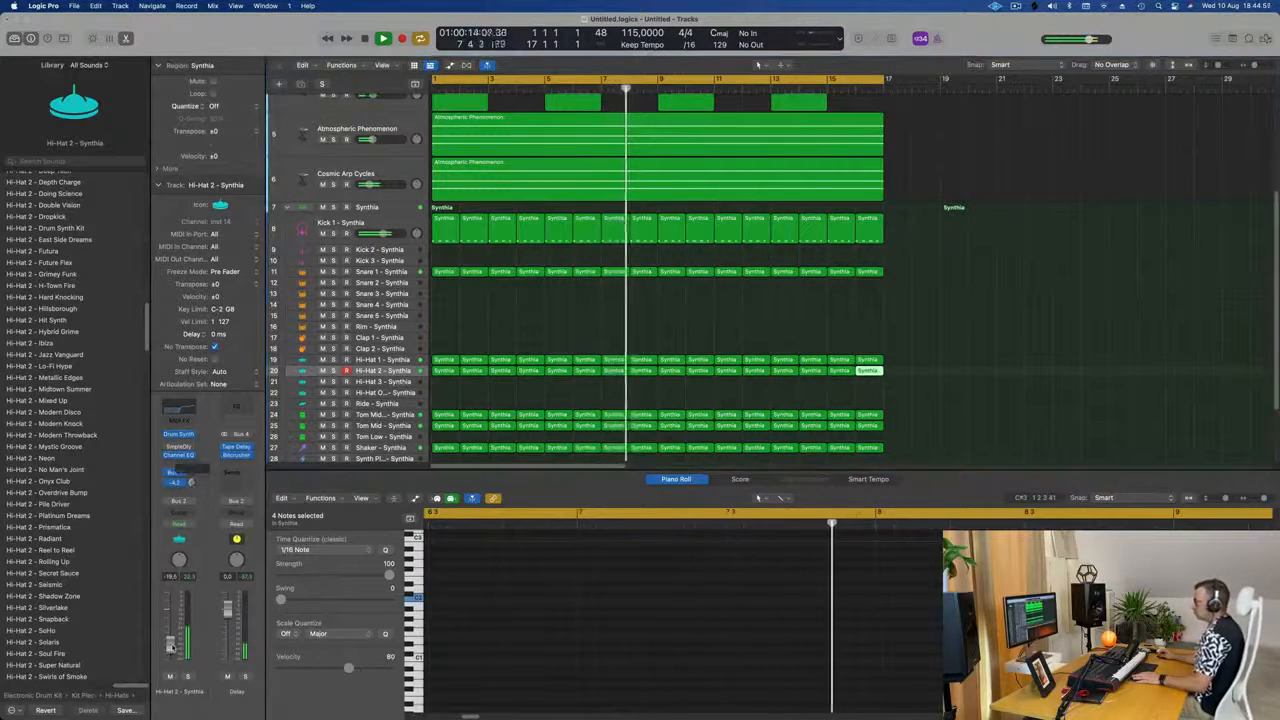
- Audition the Bowed Metal, Metal Hit and Synth Pluck 2 sounds at the end of the Synthia kit during playback
{"action": "scroll", "coordinate": [543, 318], "scroll_direction": "up", "scroll_amount": 1}
{"action": "scroll", "coordinate": [543, 318], "scroll_direction": "down", "scroll_amount": 4}
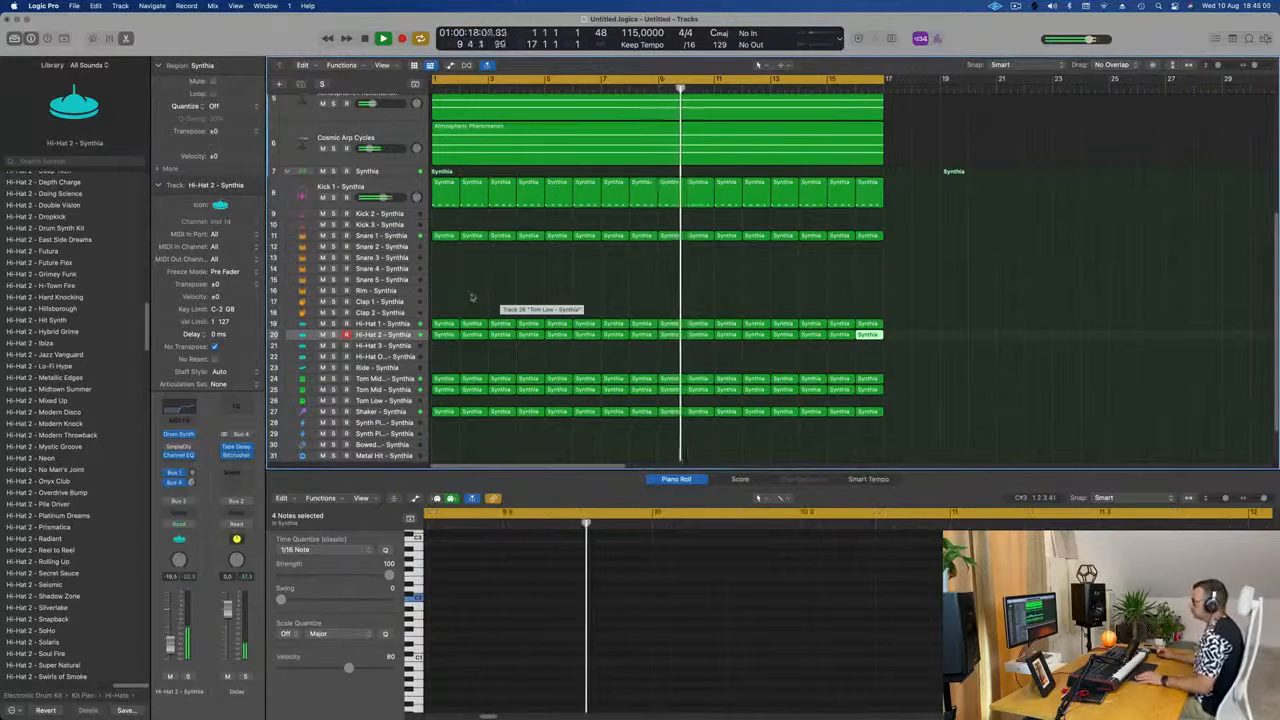
{"action": "scroll", "coordinate": [483, 284], "scroll_direction": "down", "scroll_amount": 3}
{"action": "scroll", "coordinate": [472, 293], "scroll_direction": "down", "scroll_amount": 1}
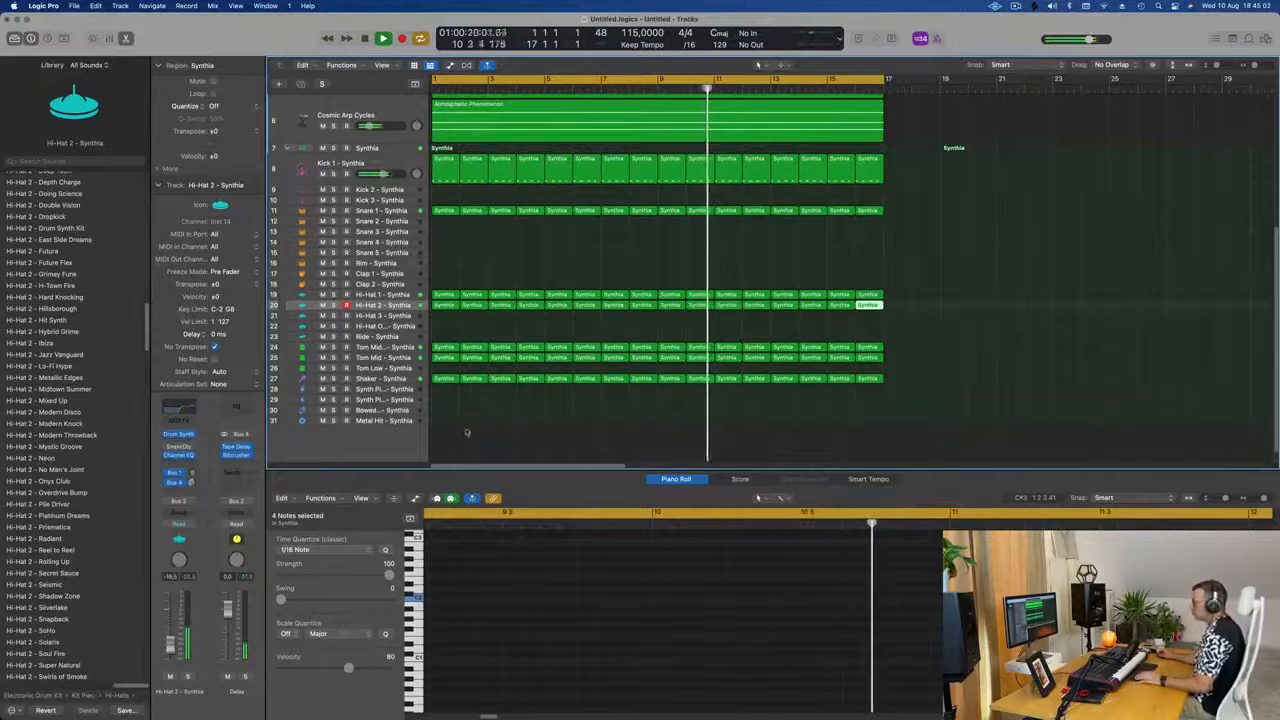
{"action": "left_click", "coordinate": [378, 411]}
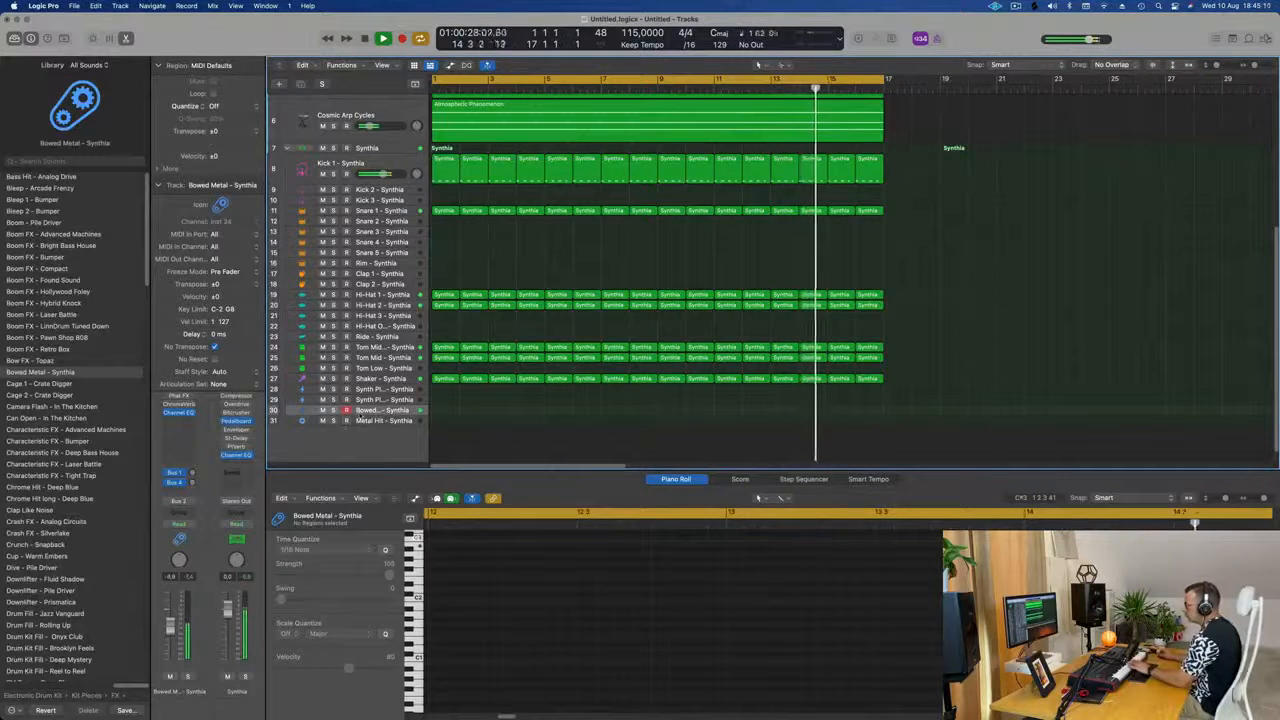
{"action": "left_click", "coordinate": [369, 421]}
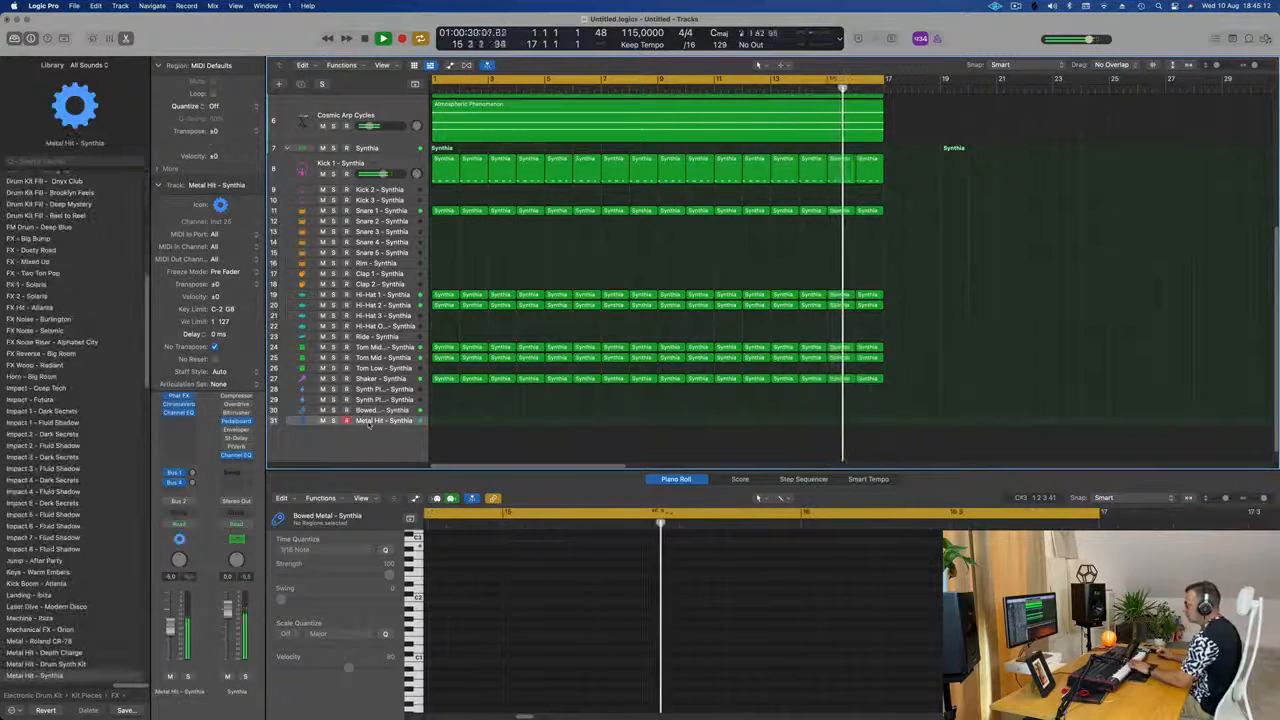
{"action": "left_click", "coordinate": [390, 400]}
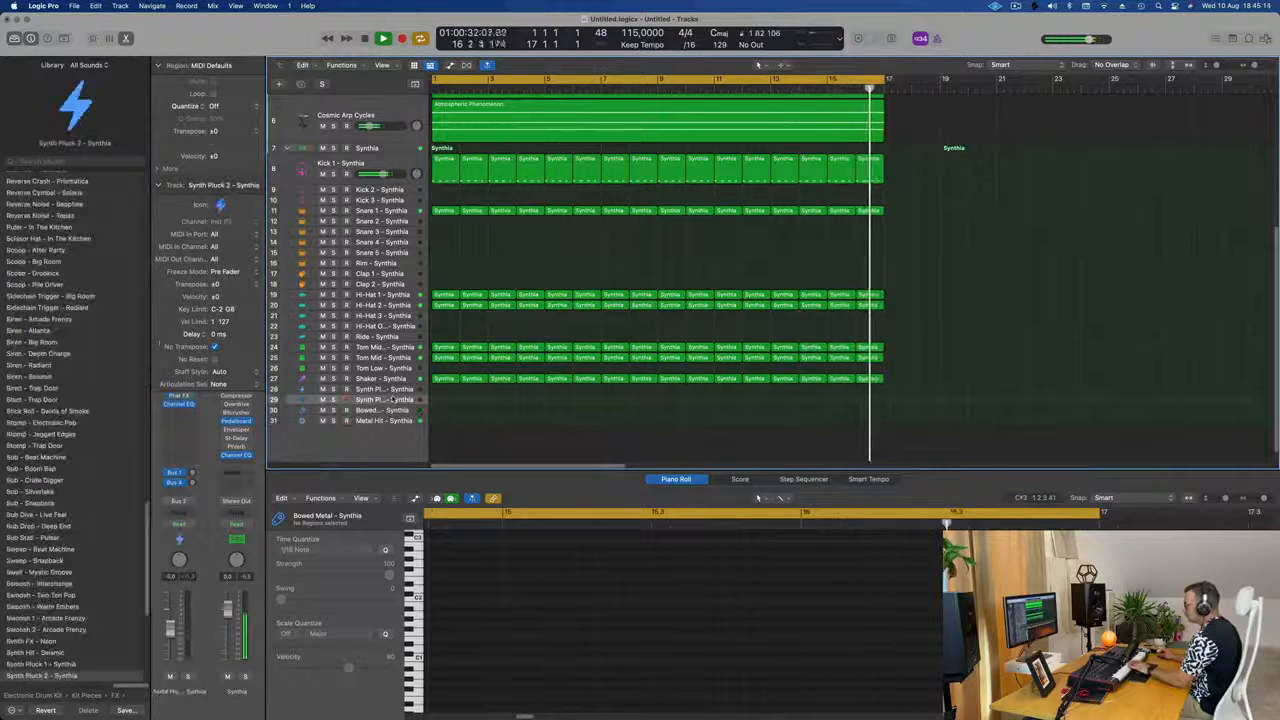
- Add a send to Bus 5 on the Synth Pluck 1 track and raise its send level
{"action": "left_click", "coordinate": [392, 393]}
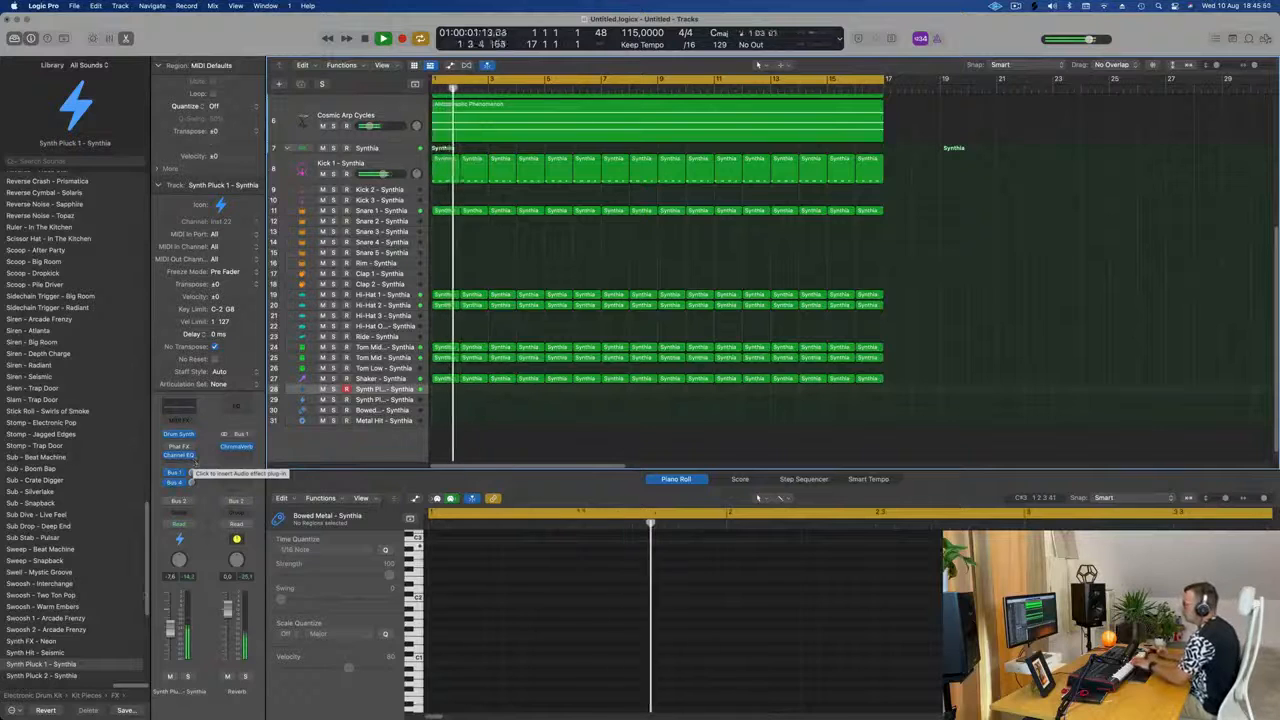
{"action": "left_click", "coordinate": [178, 492]}
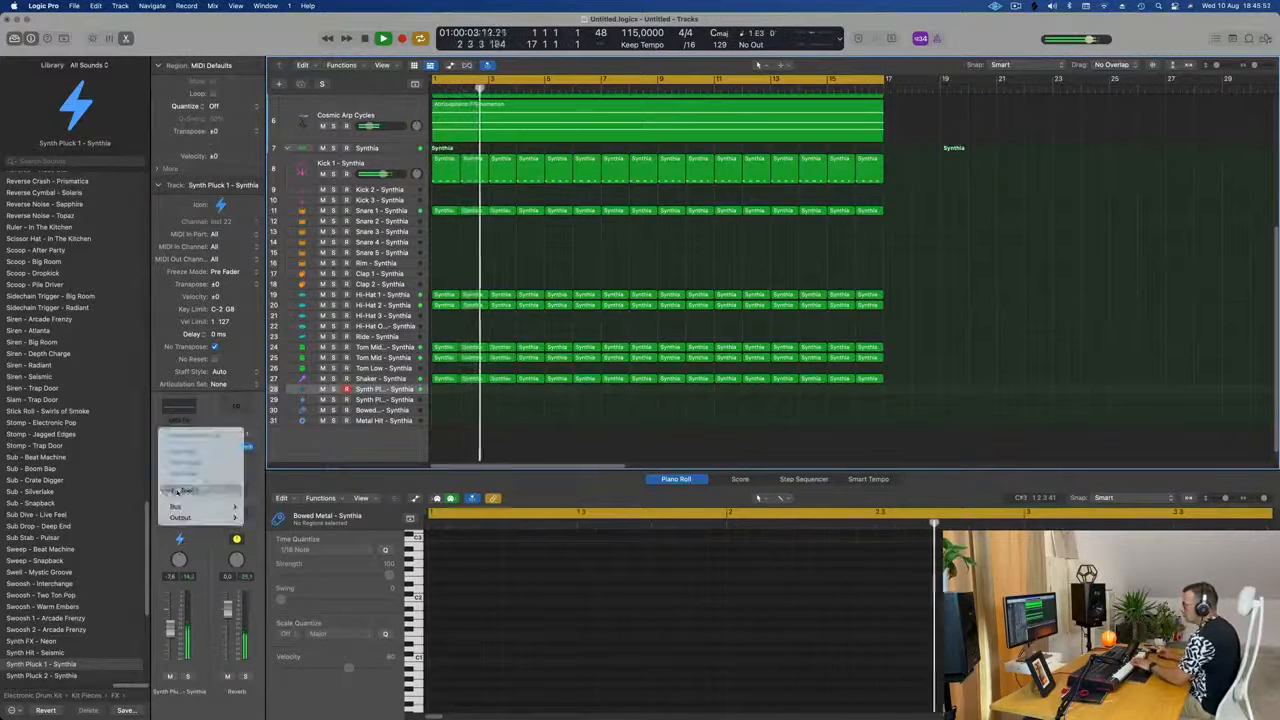
{"action": "mouse_move", "coordinate": [178, 507]}
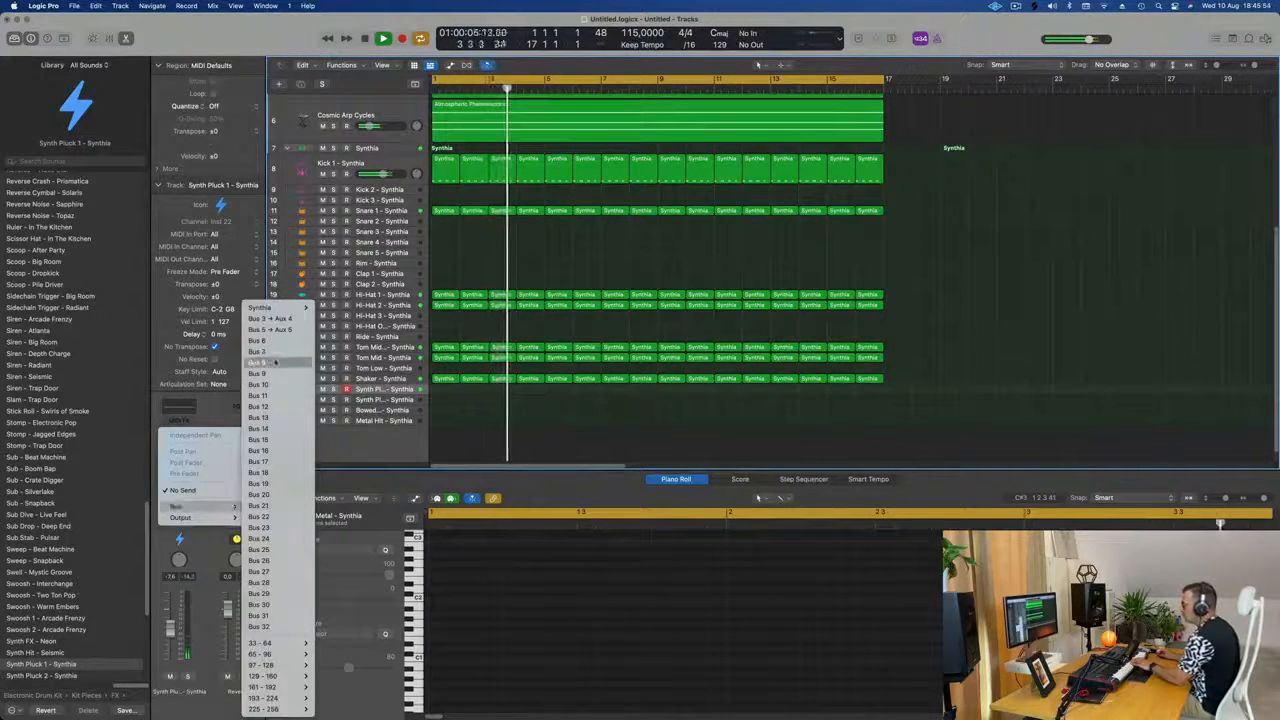
{"action": "left_click", "coordinate": [283, 330]}
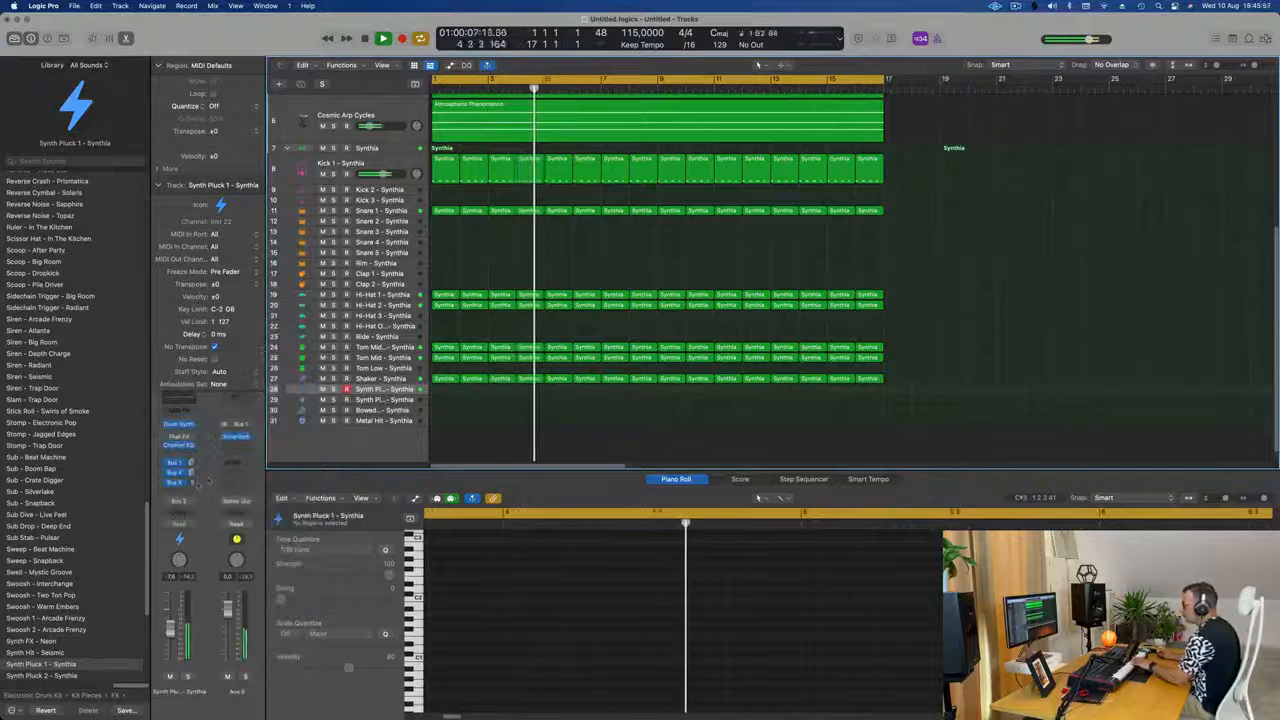
{"action": "left_click_drag", "start_coordinate": [192, 484], "coordinate": [192, 456]}
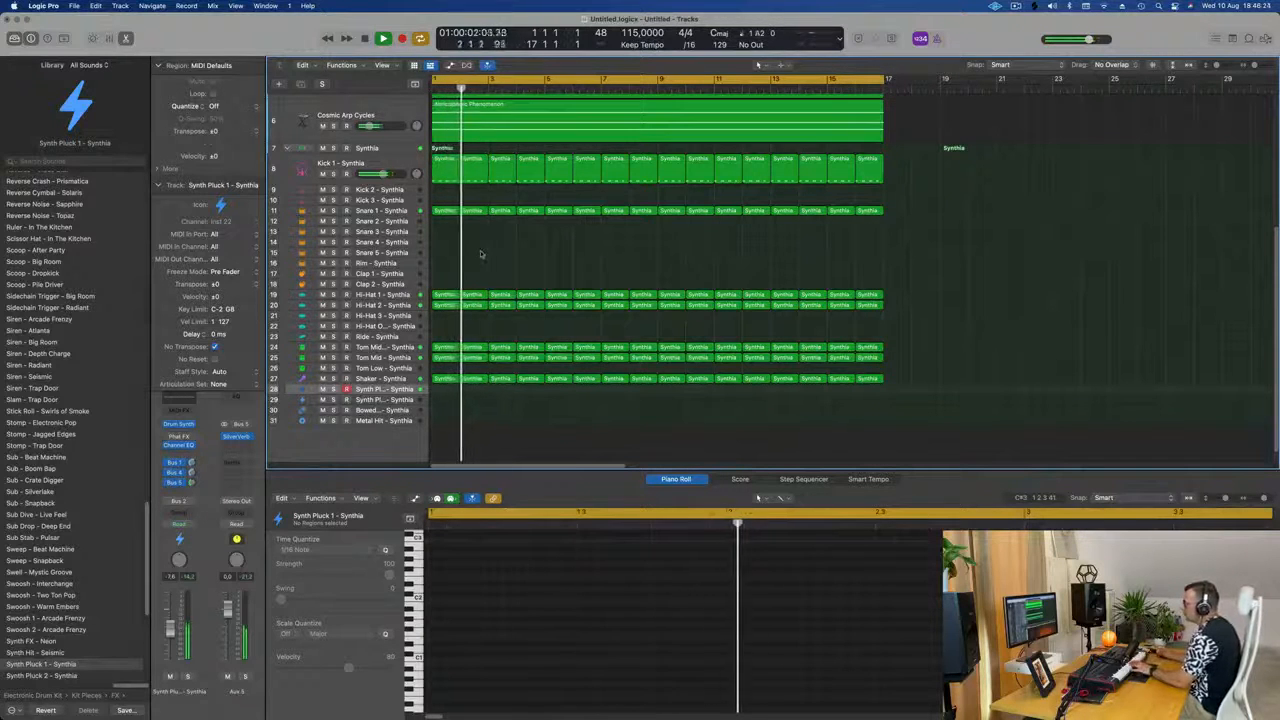
- Audition the Rim, Clap 1 and Ride sounds of the Synthia kit over the playing arrangement
{"action": "left_click", "coordinate": [407, 265]}
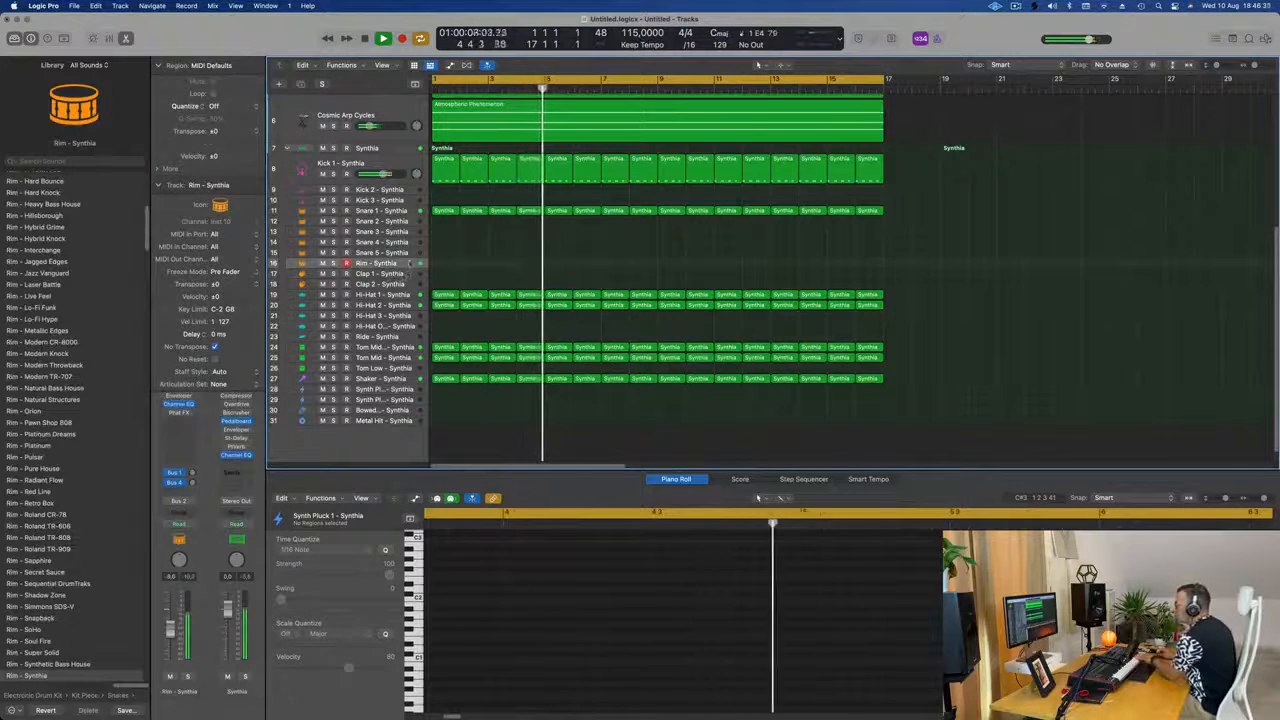
{"action": "left_click", "coordinate": [408, 274]}
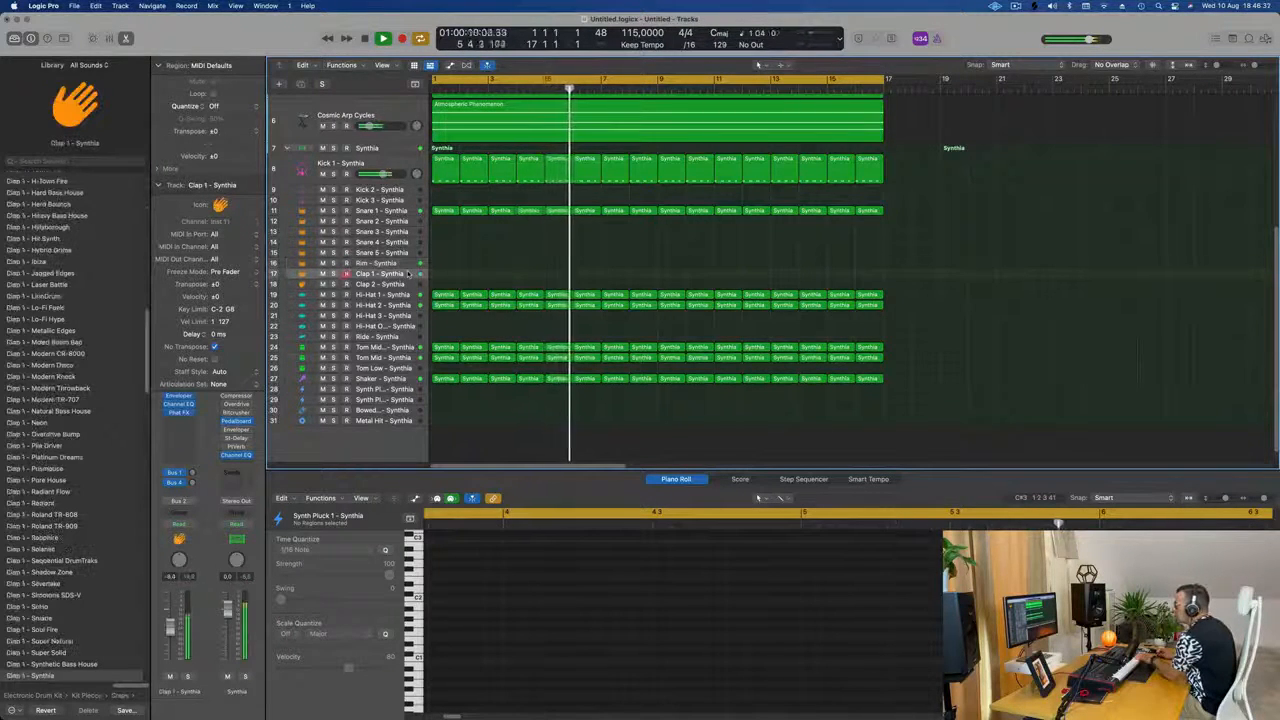
{"action": "left_click", "coordinate": [411, 338]}
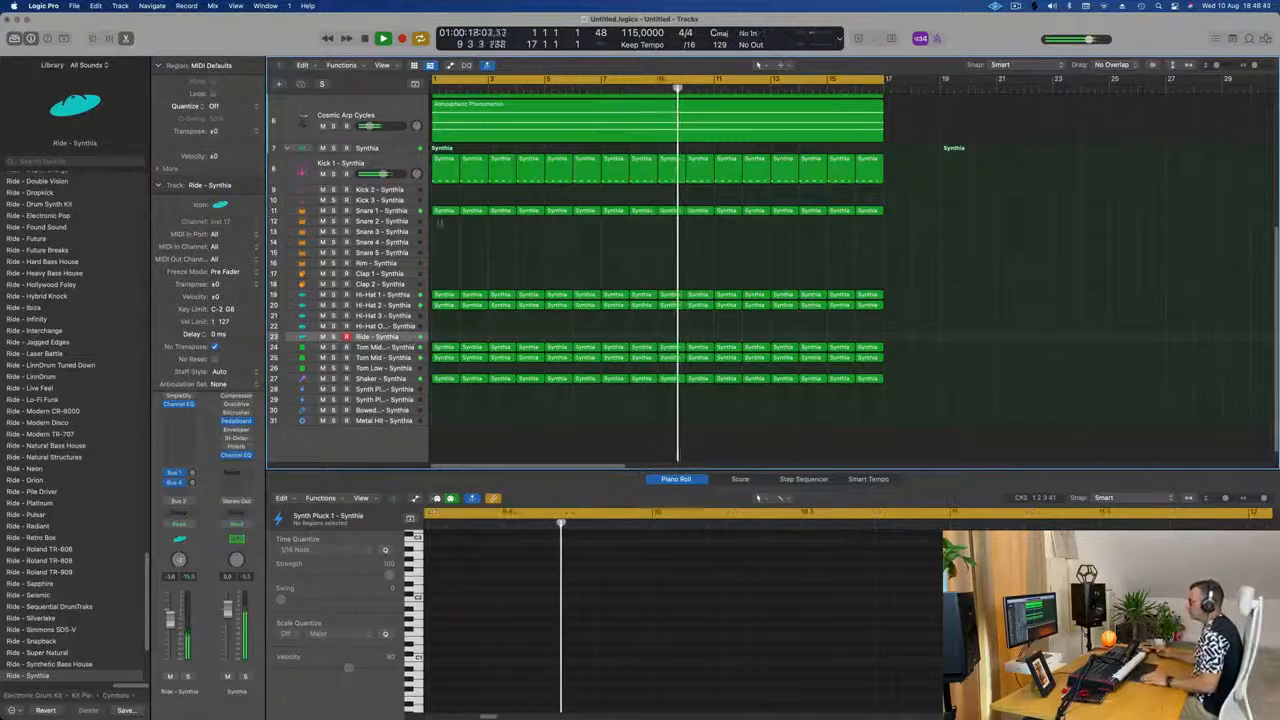
- Copy the first Kick 1 region onto the Ride track at bar 1 and repeat it up to the end of bar 16
{"action": "left_click_drag", "start_coordinate": [438, 158], "coordinate": [440, 340]}
{"action": "key", "text": "Return"}
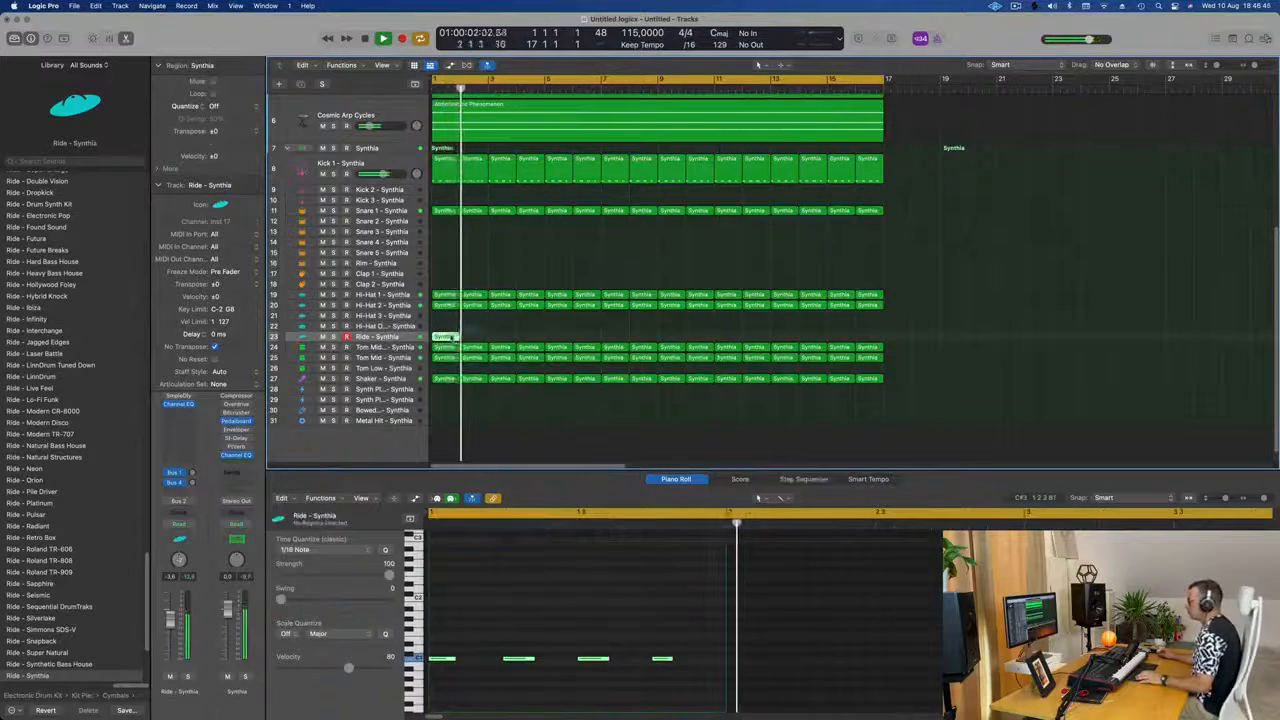
{"action": "key", "text": "Return"}
{"action": "key", "text": "super+r"}
{"action": "key", "text": "super+r"}
{"action": "key", "text": "super+r"}
{"action": "key", "text": "super+r"}
{"action": "key", "text": "super+r"}
{"action": "key", "text": "super+r"}
{"action": "key", "text": "super+r"}
{"action": "key", "text": "super+r"}
{"action": "key", "text": "super+r"}
{"action": "key", "text": "super+r"}
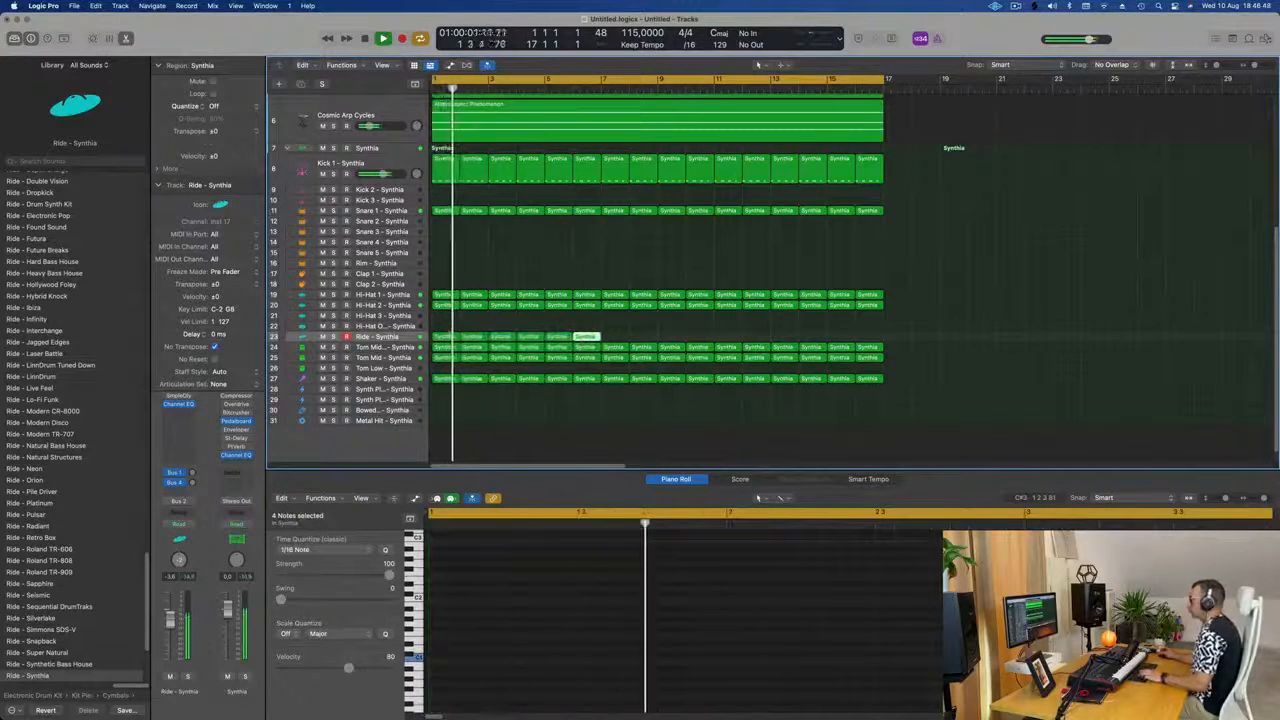
{"action": "key", "text": "super+r"}
{"action": "key", "text": "super+r"}
{"action": "key", "text": "super+r"}
{"action": "key", "text": "super+r"}
{"action": "key", "text": "super+r"}
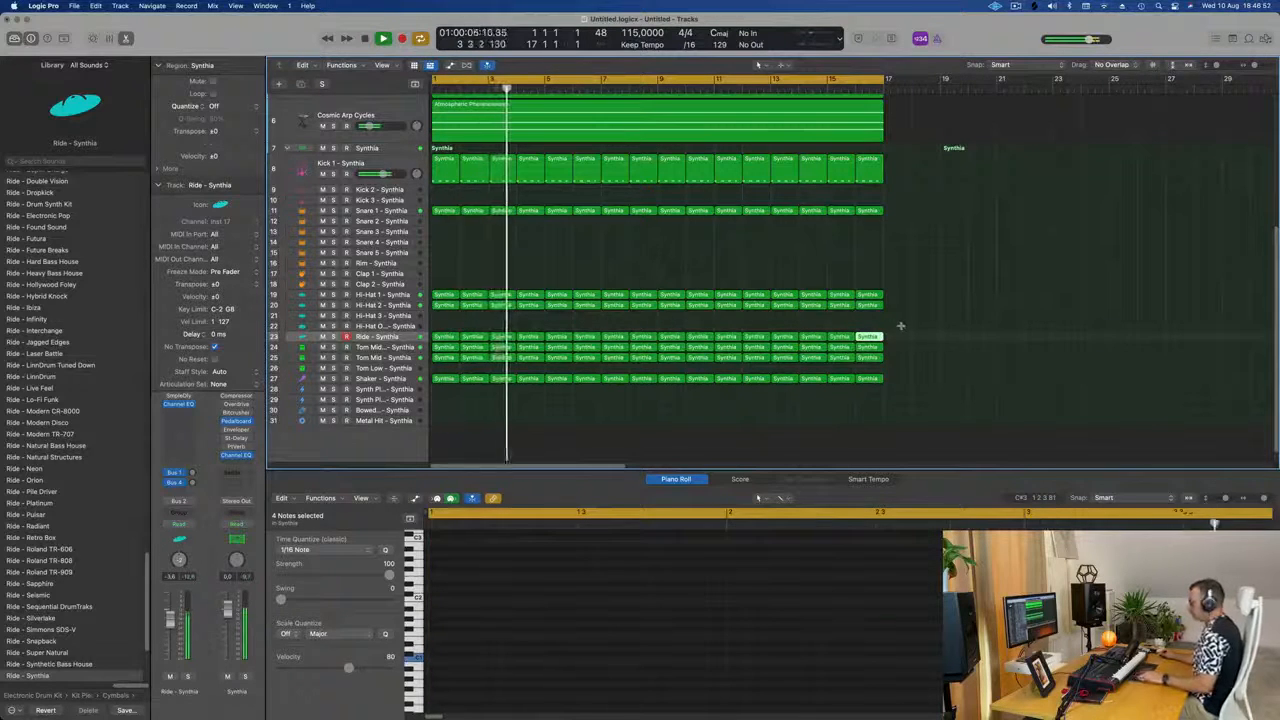
- Name and color all regions in the arrangement by their tracks, then clear the selection
{"action": "key", "text": "super+a"}
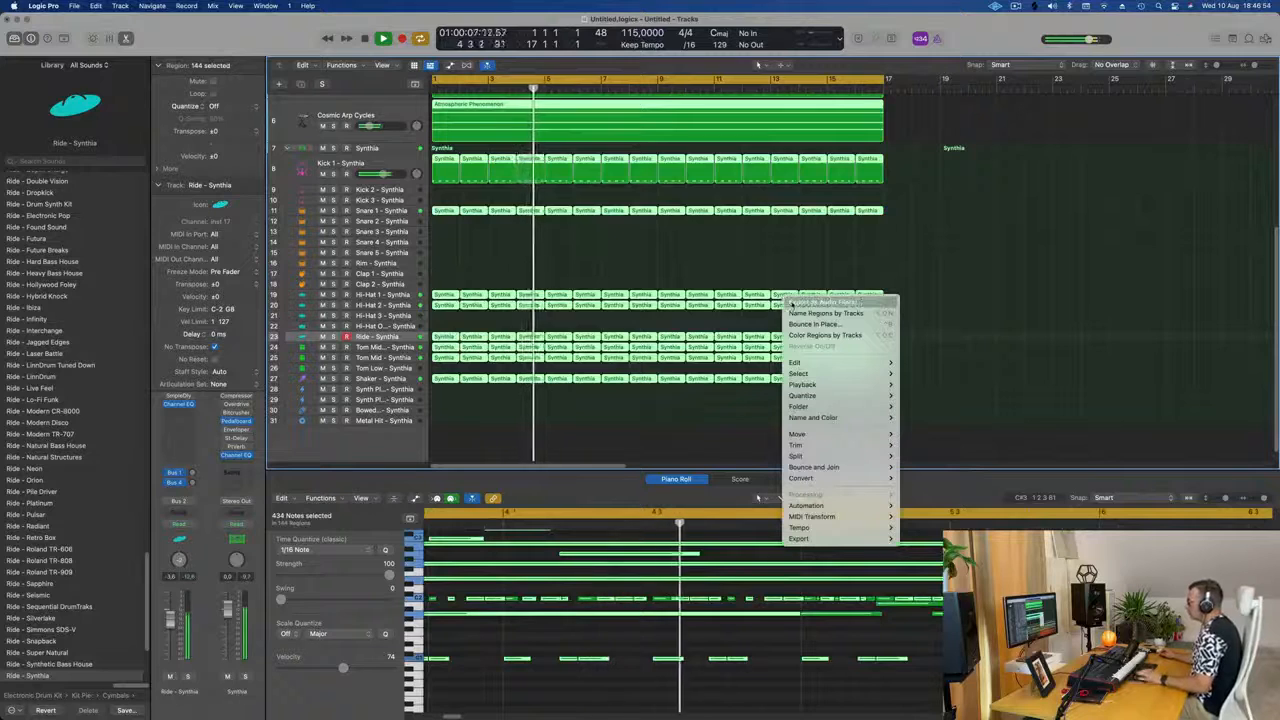
{"action": "left_click", "coordinate": [789, 313]}
{"action": "right_click", "coordinate": [779, 297]}
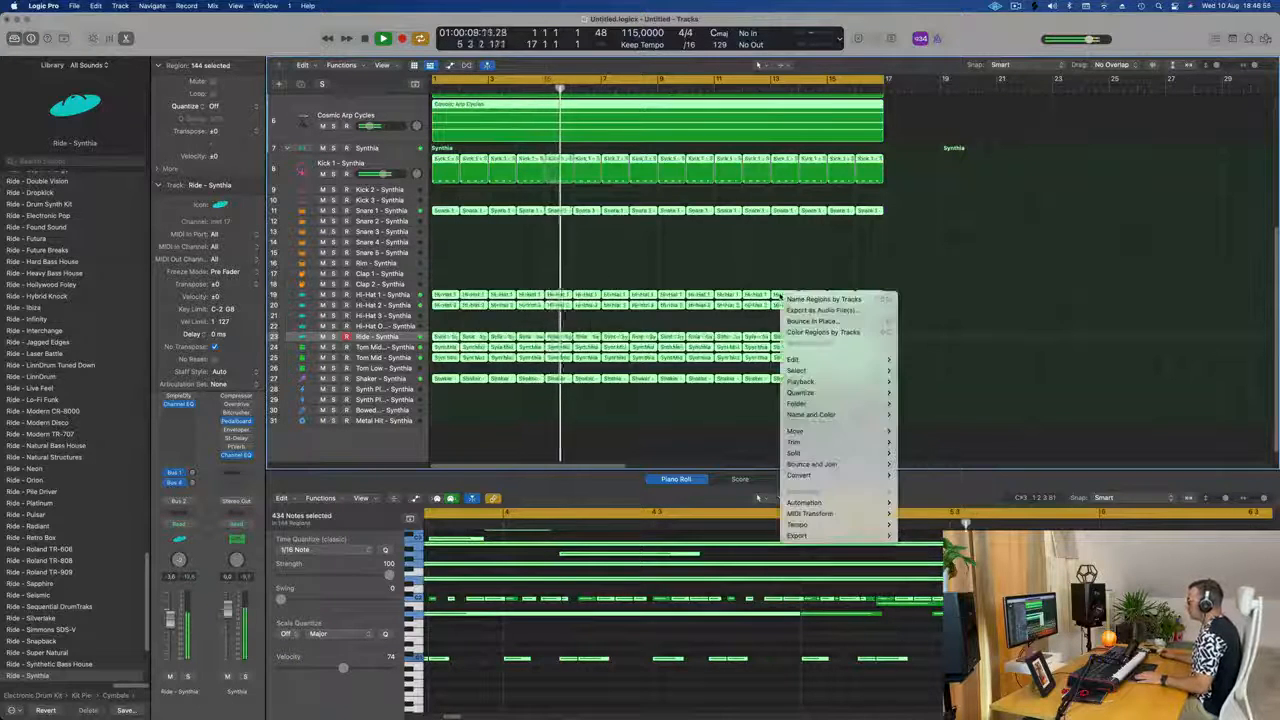
{"action": "left_click", "coordinate": [806, 333]}
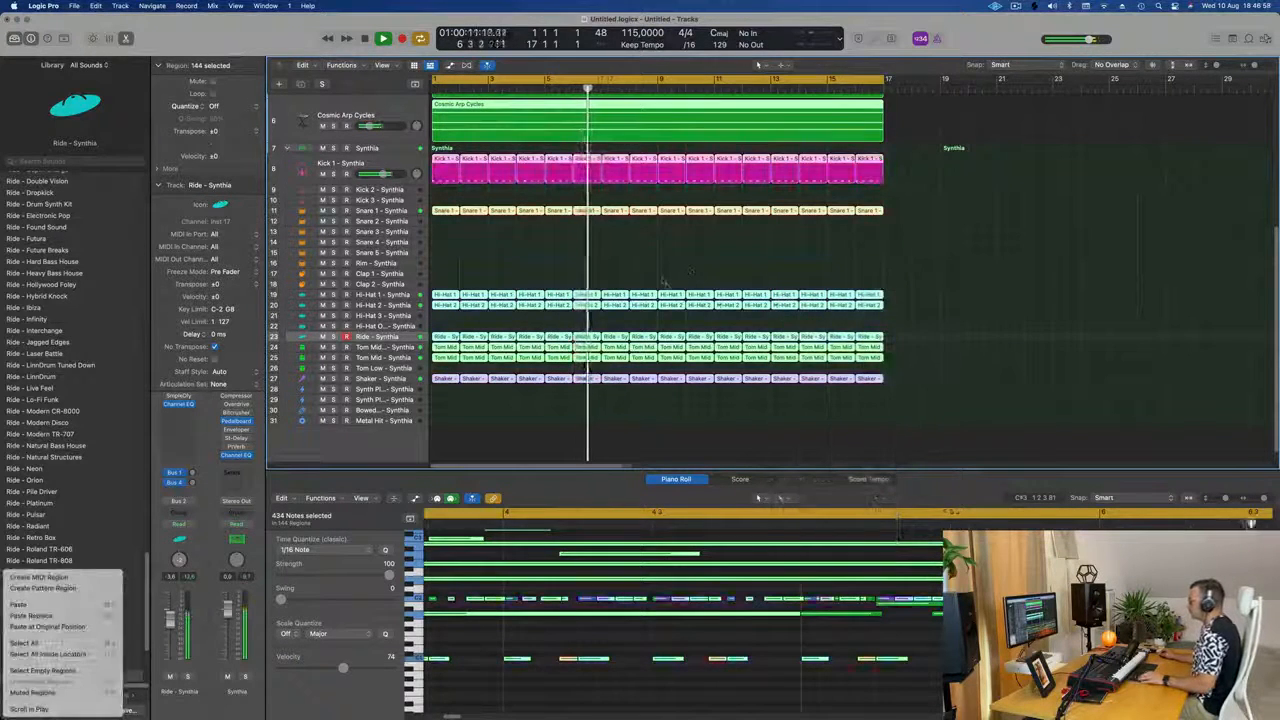
{"action": "left_click", "coordinate": [983, 283]}
{"action": "left_click", "coordinate": [980, 276]}
- Examine the whole 16-bar arrangement with all instrument and drum tracks in view during playback
{"action": "scroll", "coordinate": [973, 278], "scroll_direction": "up", "scroll_amount": 5}
{"action": "scroll", "coordinate": [973, 280], "scroll_direction": "up", "scroll_amount": 5}
{"action": "scroll", "coordinate": [953, 329], "scroll_direction": "down", "scroll_amount": 2}
{"action": "scroll", "coordinate": [911, 363], "scroll_direction": "down", "scroll_amount": 3}
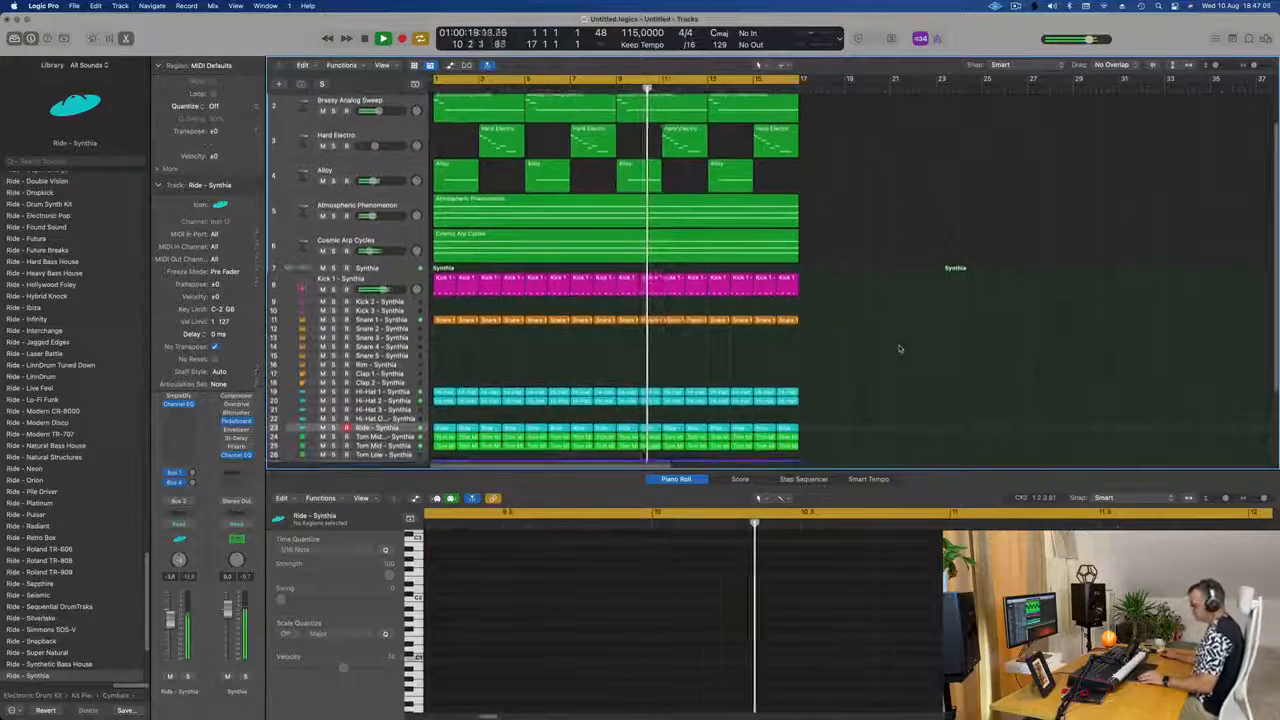
{"action": "scroll", "coordinate": [899, 350], "scroll_direction": "down", "scroll_amount": 2}
{"action": "scroll", "coordinate": [900, 310], "scroll_direction": "up", "scroll_amount": 3}
{"action": "scroll", "coordinate": [911, 252], "scroll_direction": "down", "scroll_amount": 5}
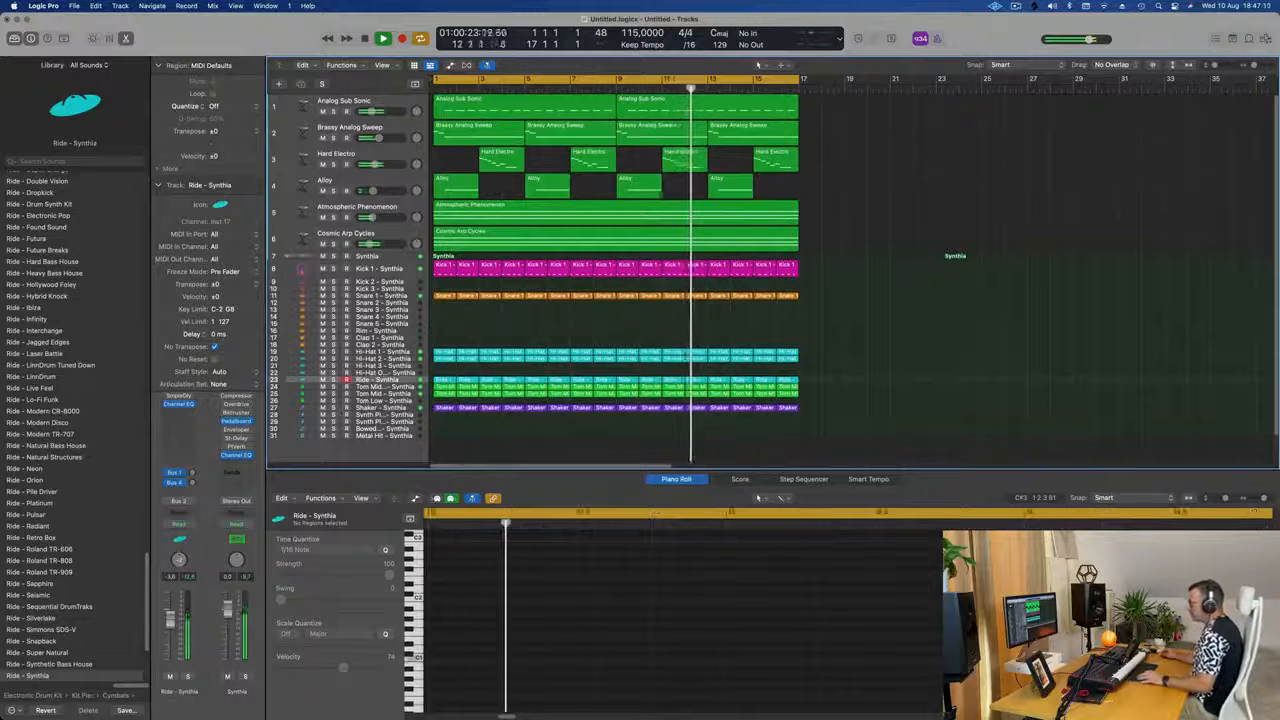